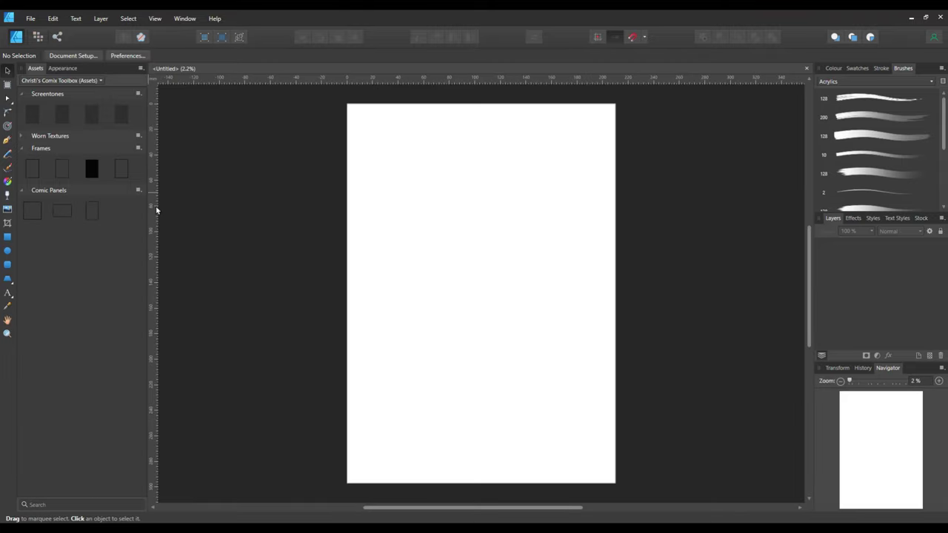
Place the image "arabian prince Colored In.png" from the Characters folder on the blank page.
{"action": "left_click", "coordinate": [7, 211]}
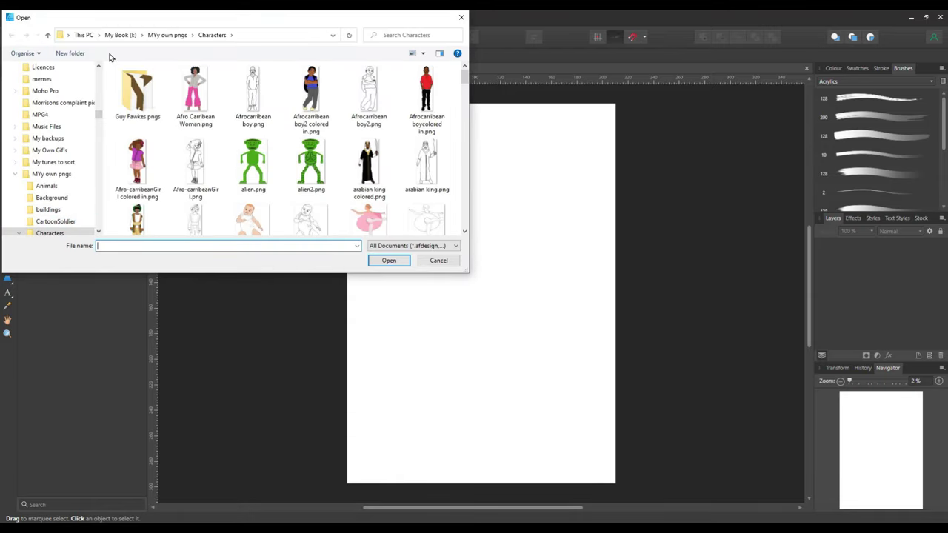
{"action": "left_click_drag", "start_coordinate": [302, 20], "coordinate": [483, 90]}
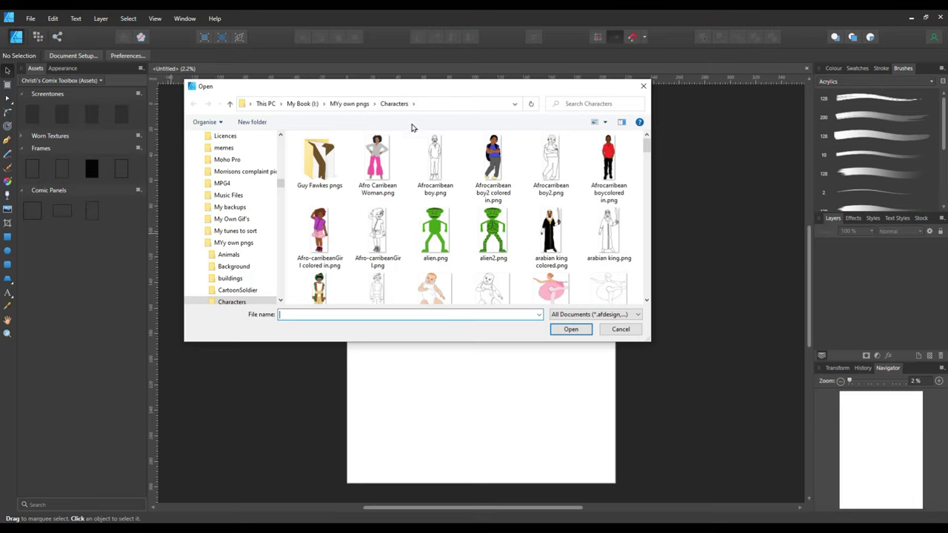
{"action": "left_click", "coordinate": [320, 288]}
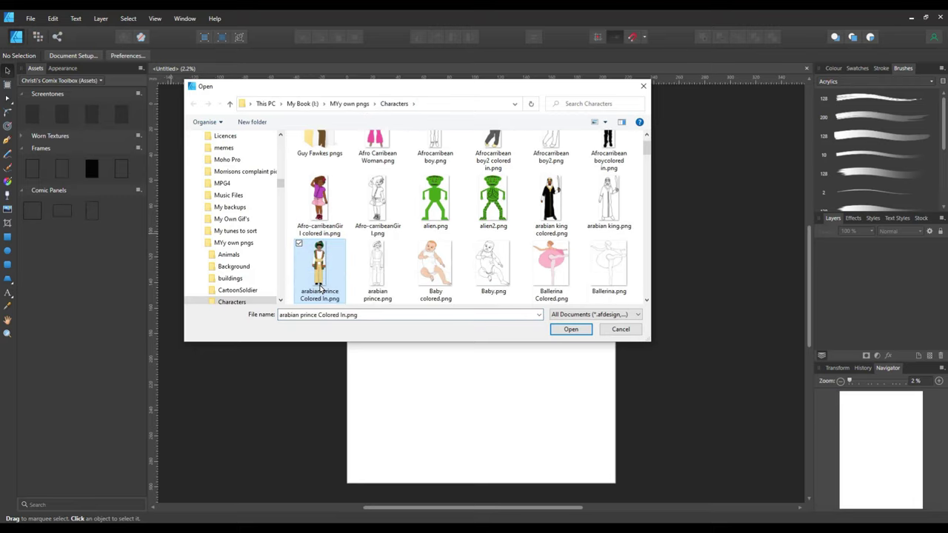
{"action": "left_click", "coordinate": [569, 330]}
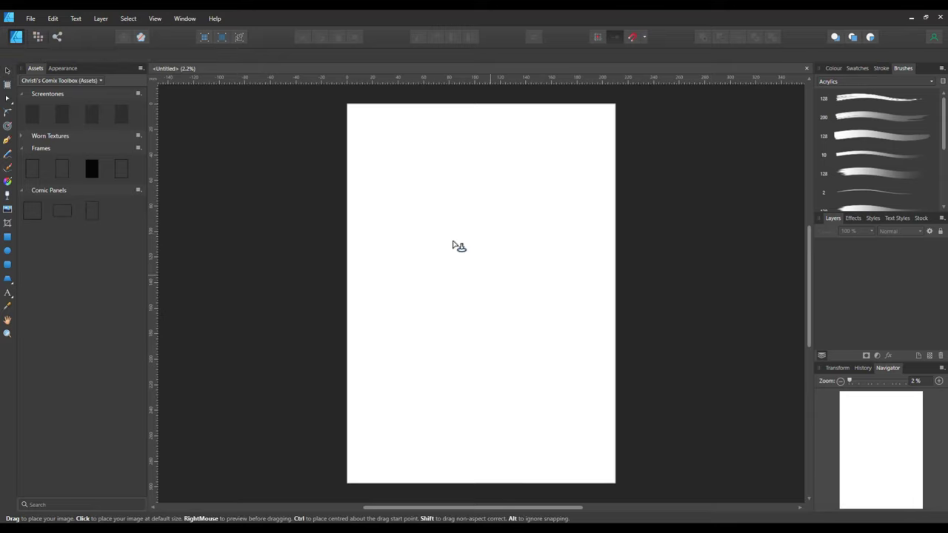
{"action": "left_click_drag", "start_coordinate": [376, 133], "coordinate": [581, 426]}
Widen the prince image, slightly reduce its height and position it near the page's upper edge.
{"action": "left_click_drag", "start_coordinate": [475, 293], "coordinate": [588, 313]}
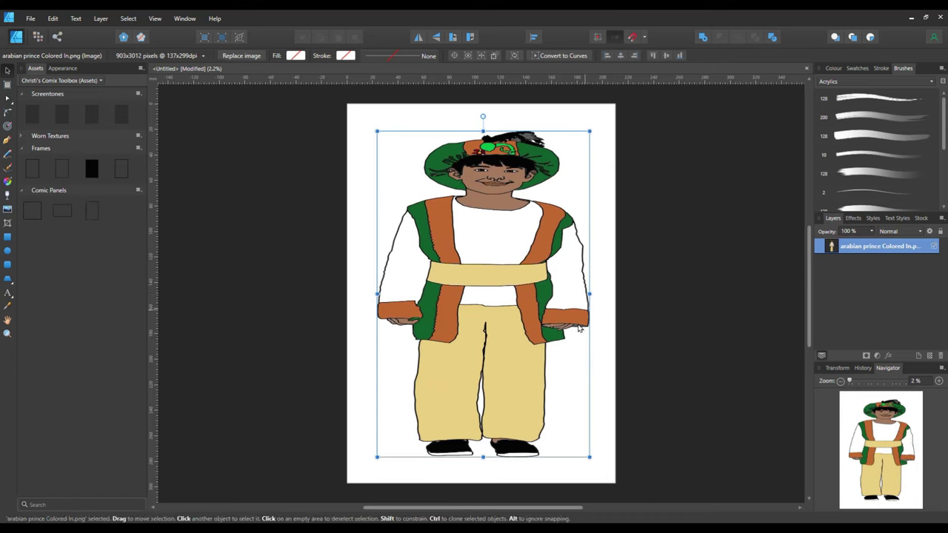
{"action": "left_click_drag", "start_coordinate": [496, 361], "coordinate": [499, 345]}
{"action": "left_click_drag", "start_coordinate": [485, 435], "coordinate": [485, 421]}
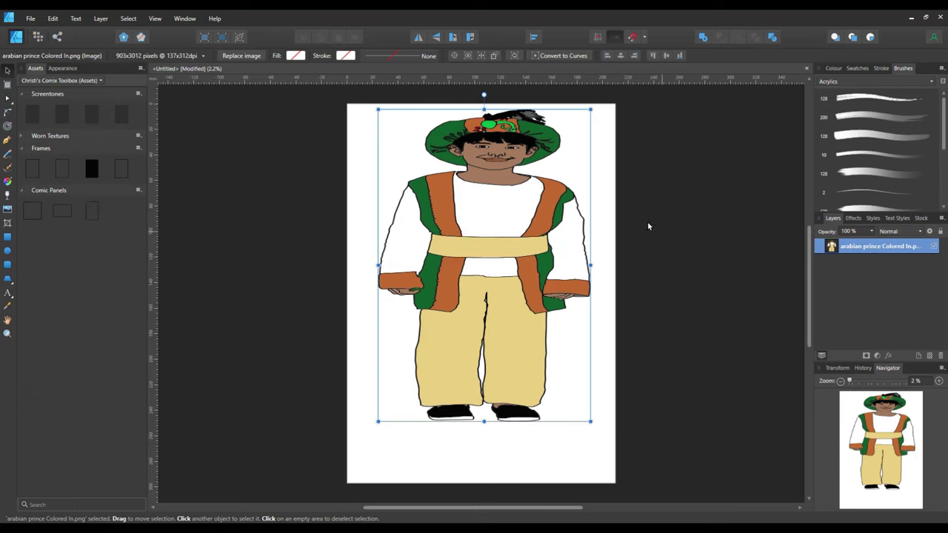
Copy the prince image and paste four duplicates in the same place.
{"action": "right_click", "coordinate": [478, 239]}
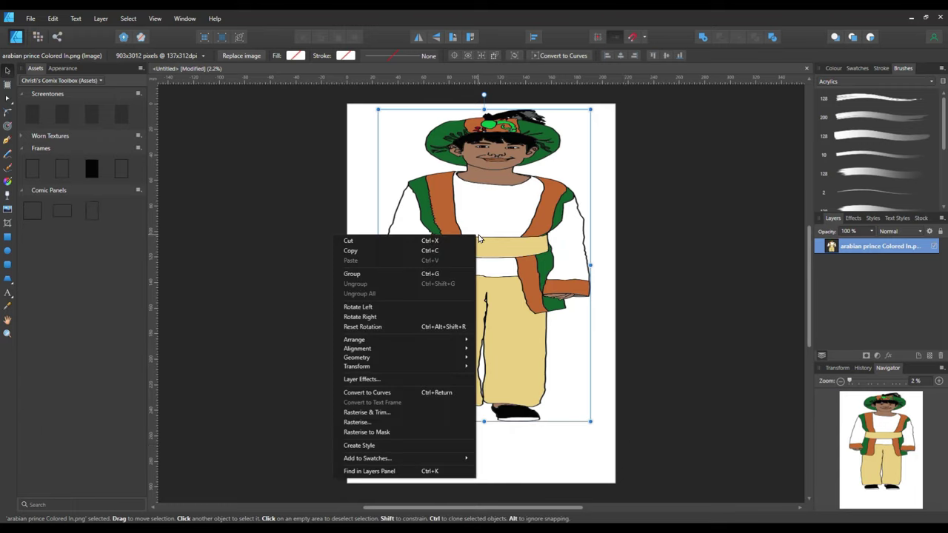
{"action": "left_click", "coordinate": [365, 255]}
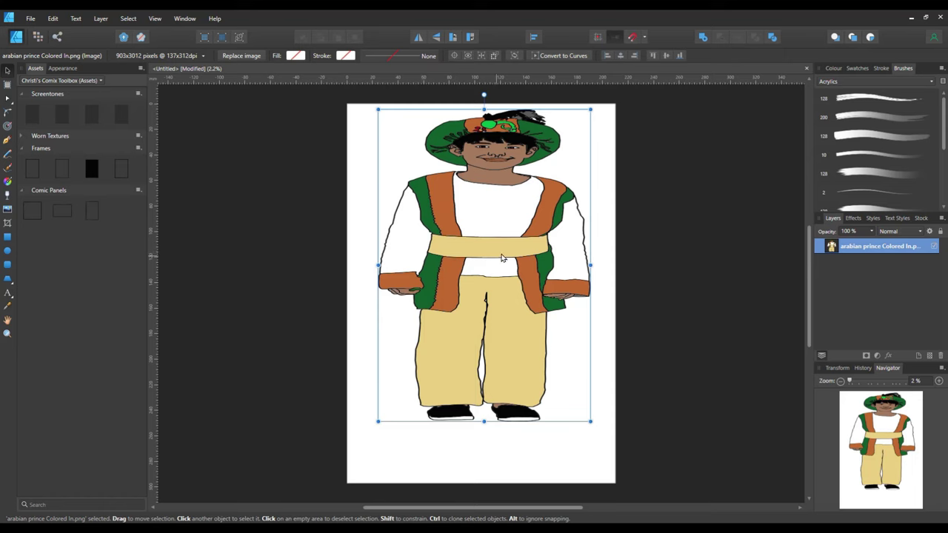
{"action": "right_click", "coordinate": [501, 256]}
{"action": "left_click", "coordinate": [403, 282]}
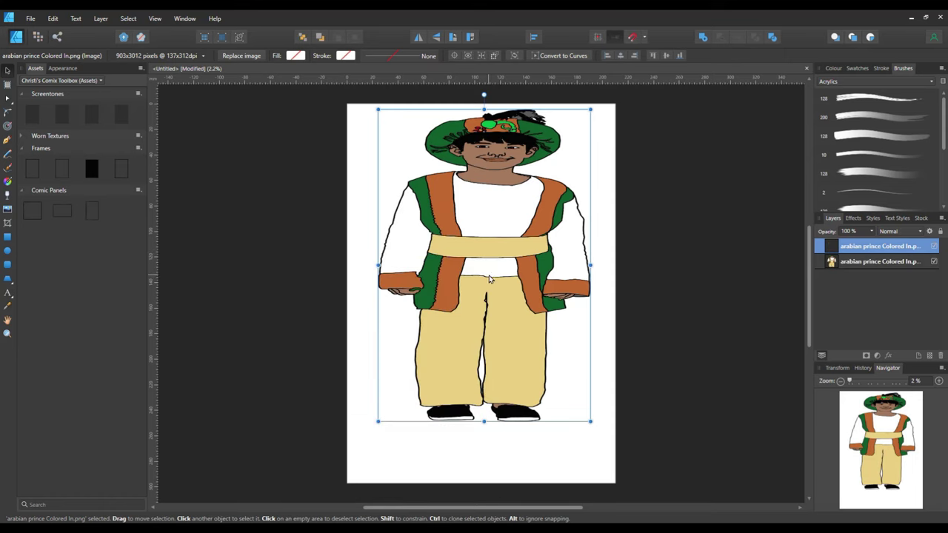
{"action": "right_click", "coordinate": [489, 279]}
{"action": "left_click", "coordinate": [393, 301]}
{"action": "right_click", "coordinate": [465, 292]}
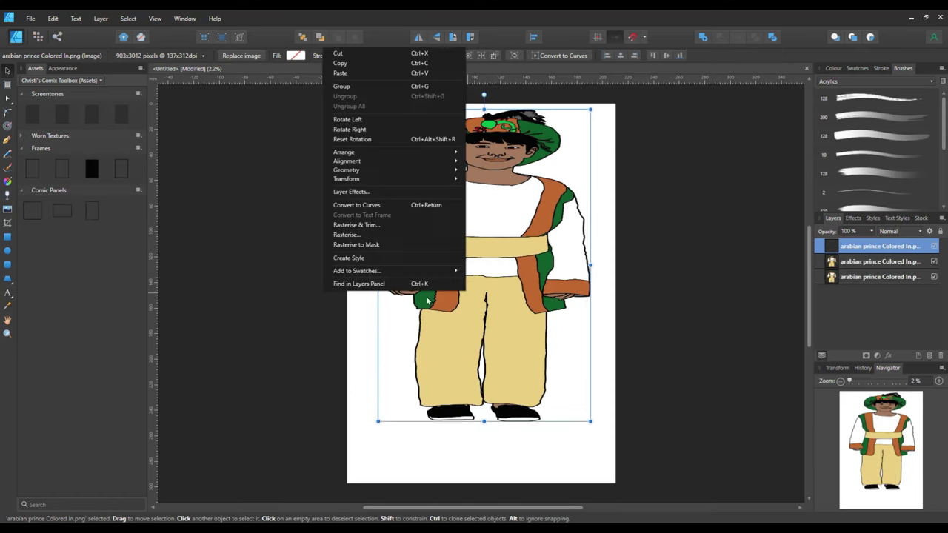
{"action": "left_click", "coordinate": [357, 75]}
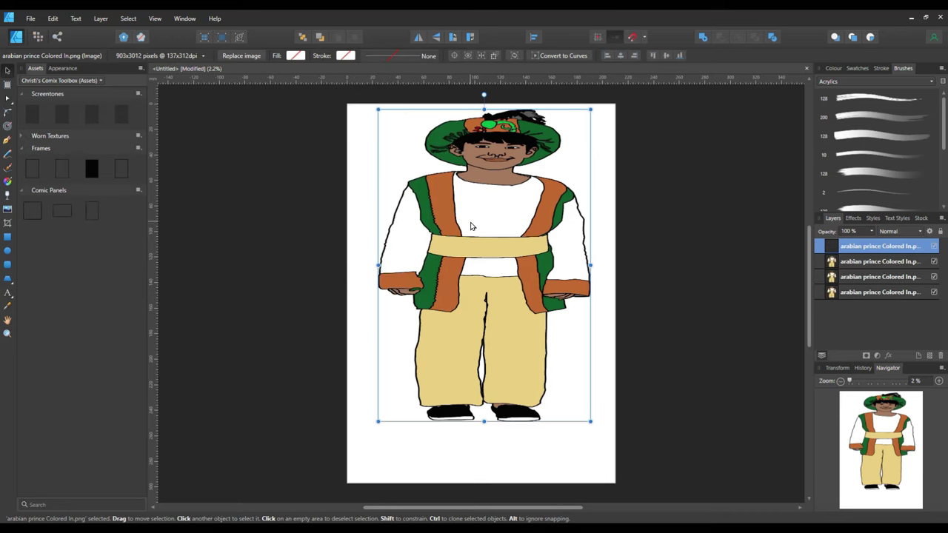
{"action": "right_click", "coordinate": [471, 222]}
{"action": "left_click", "coordinate": [390, 250]}
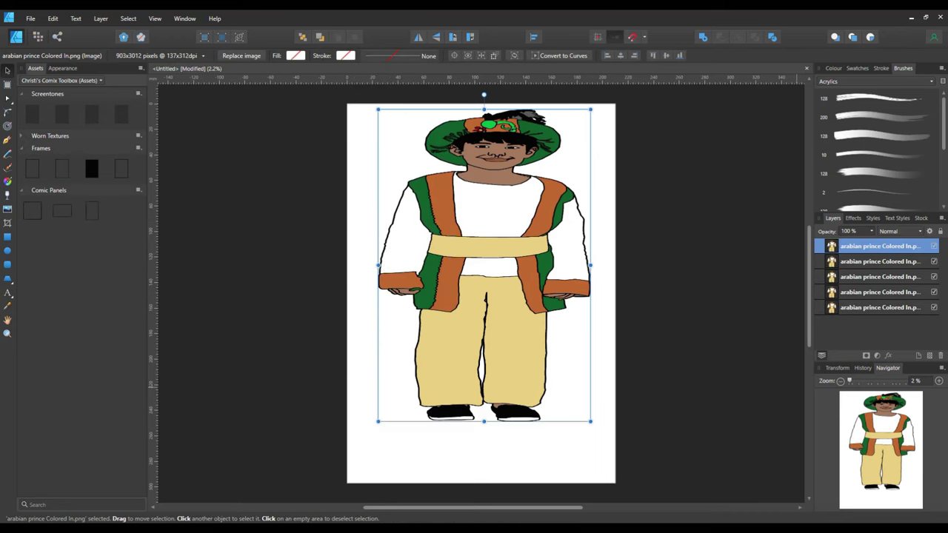
Hide the four lower image copies and crop the top copy closely around the head and hat.
{"action": "left_click", "coordinate": [935, 292]}
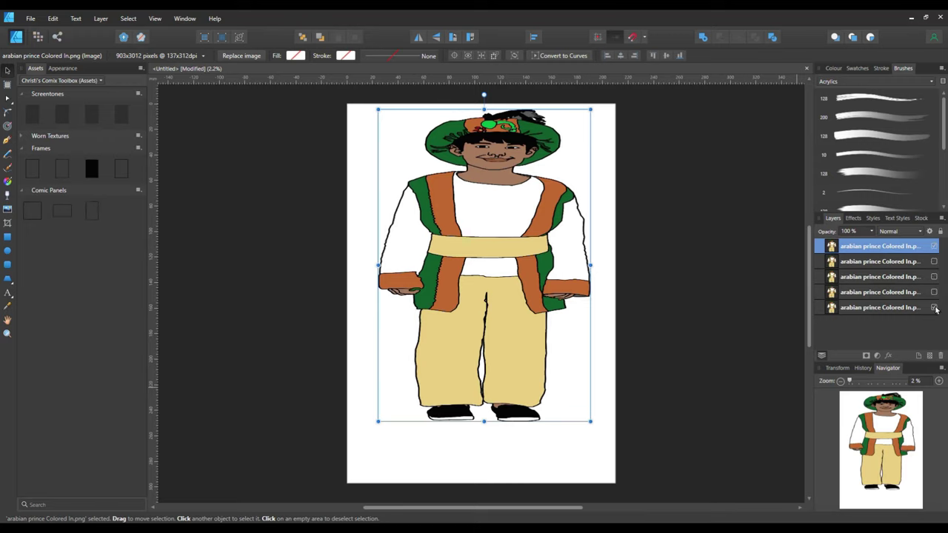
{"action": "left_click", "coordinate": [935, 309]}
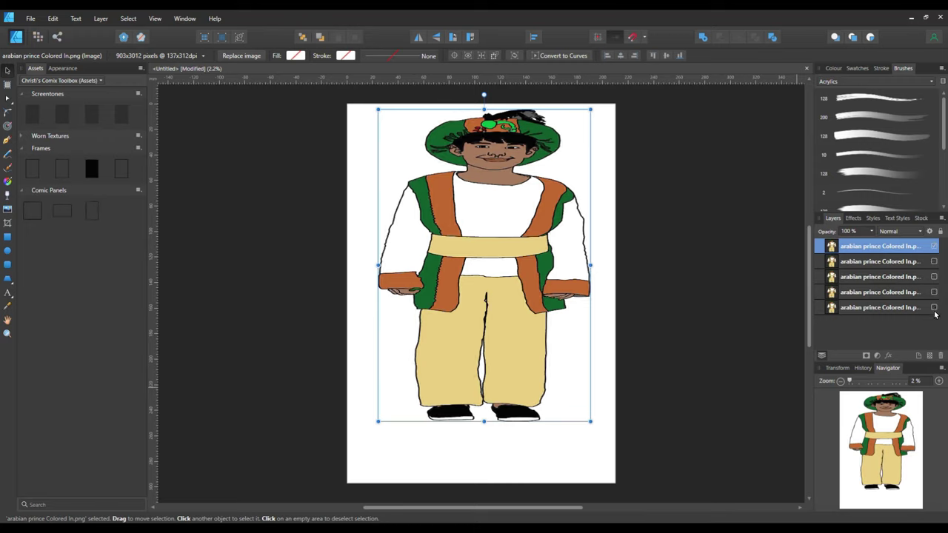
{"action": "left_click", "coordinate": [7, 223]}
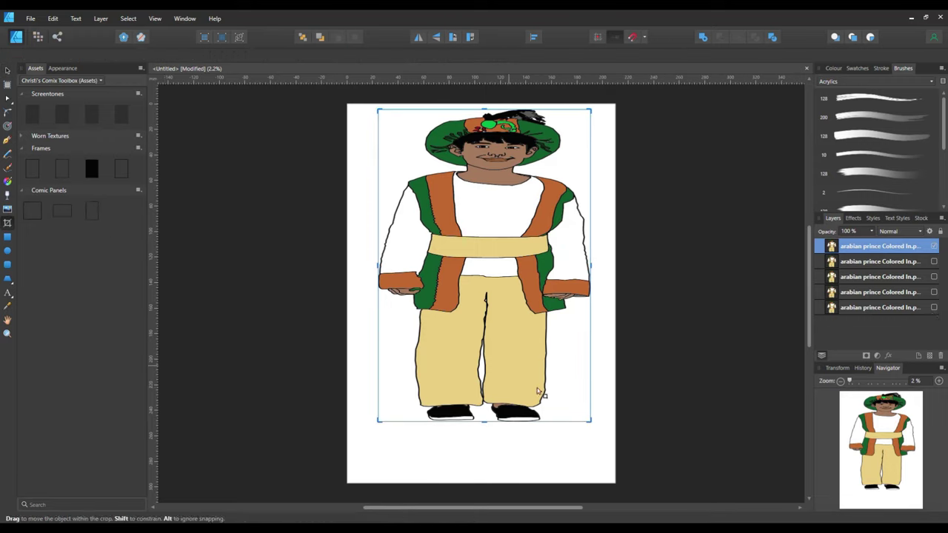
{"action": "left_click_drag", "start_coordinate": [486, 424], "coordinate": [503, 171]}
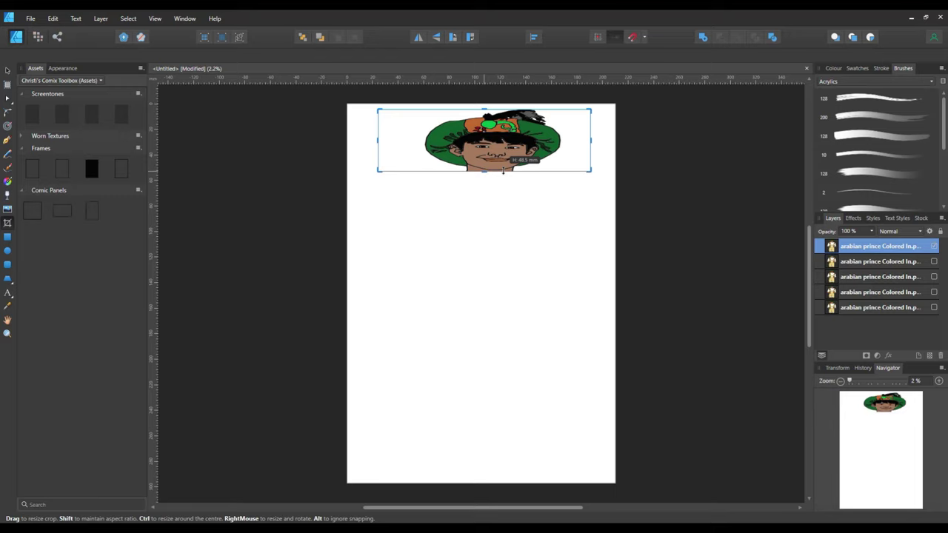
{"action": "left_click_drag", "start_coordinate": [503, 171], "coordinate": [503, 171]}
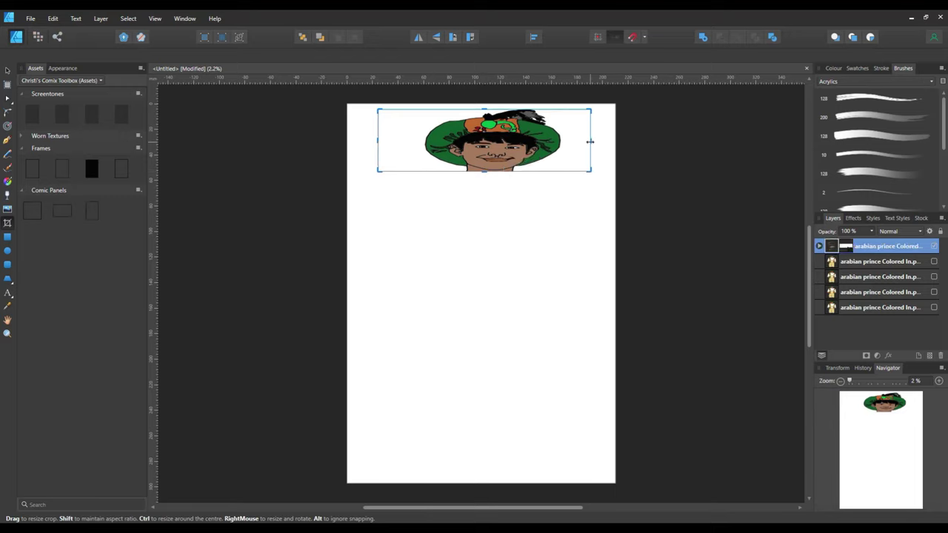
{"action": "left_click_drag", "start_coordinate": [587, 141], "coordinate": [565, 142]}
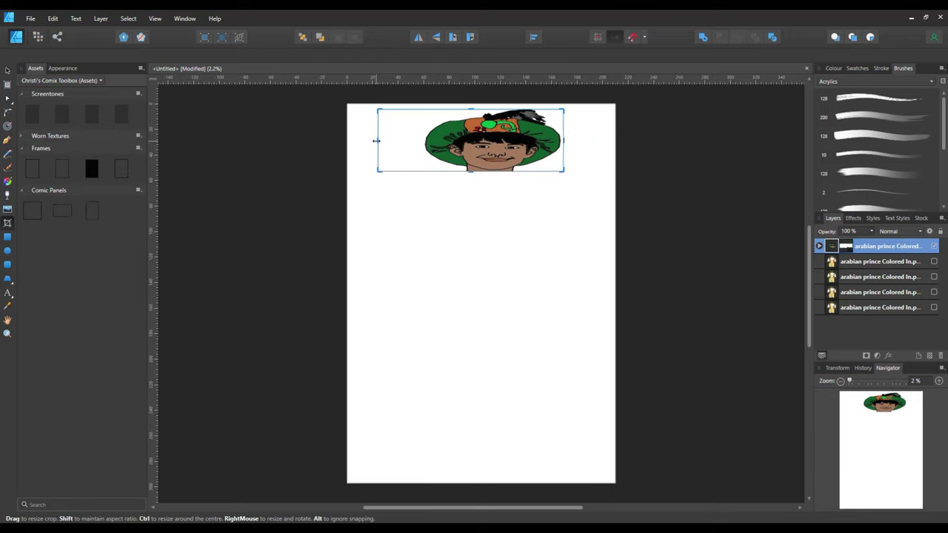
{"action": "left_click_drag", "start_coordinate": [379, 139], "coordinate": [421, 141]}
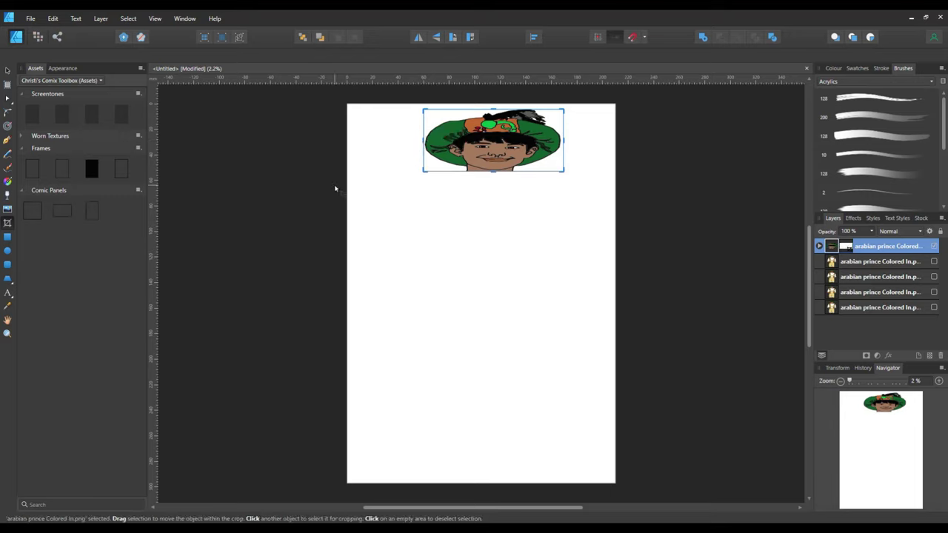
{"action": "left_click", "coordinate": [7, 73]}
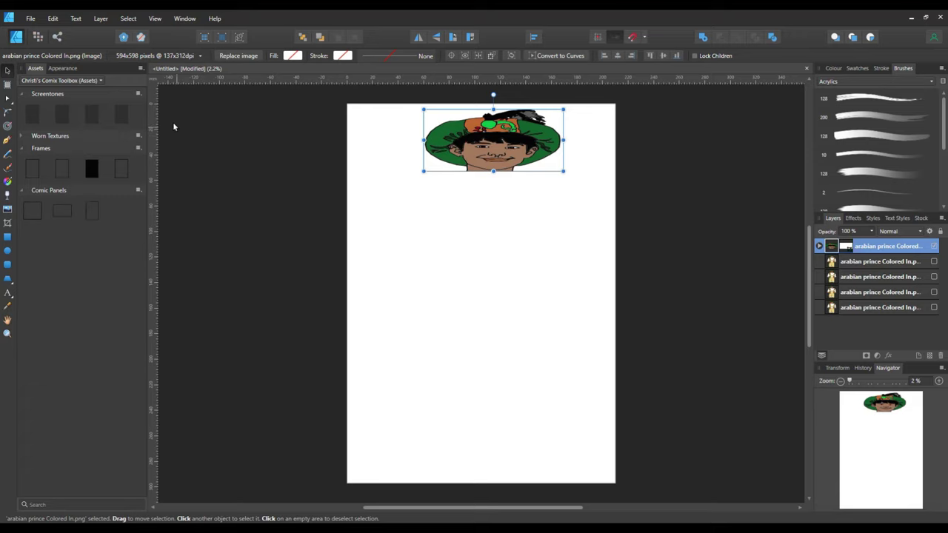
Transfer the document to Affinity Photo for editing.
{"action": "left_click", "coordinate": [34, 21]}
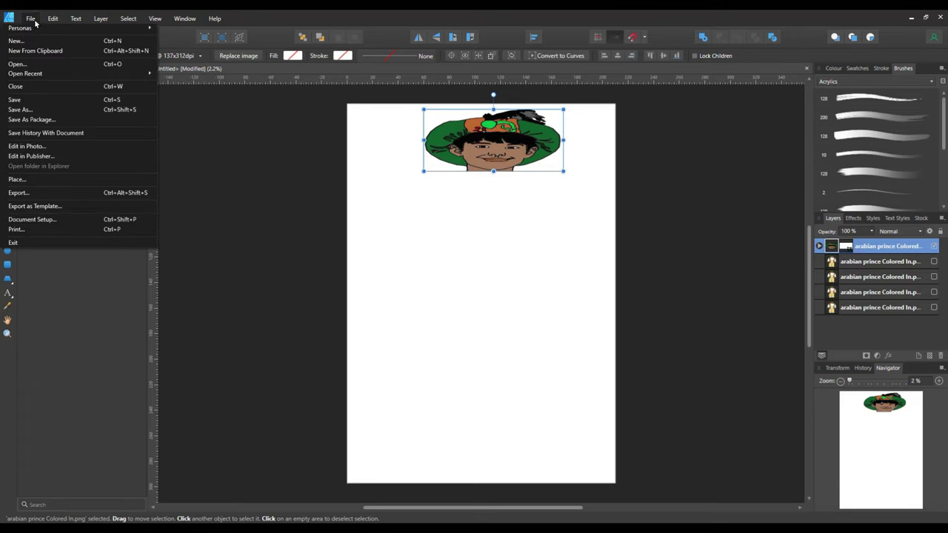
{"action": "left_click", "coordinate": [52, 148]}
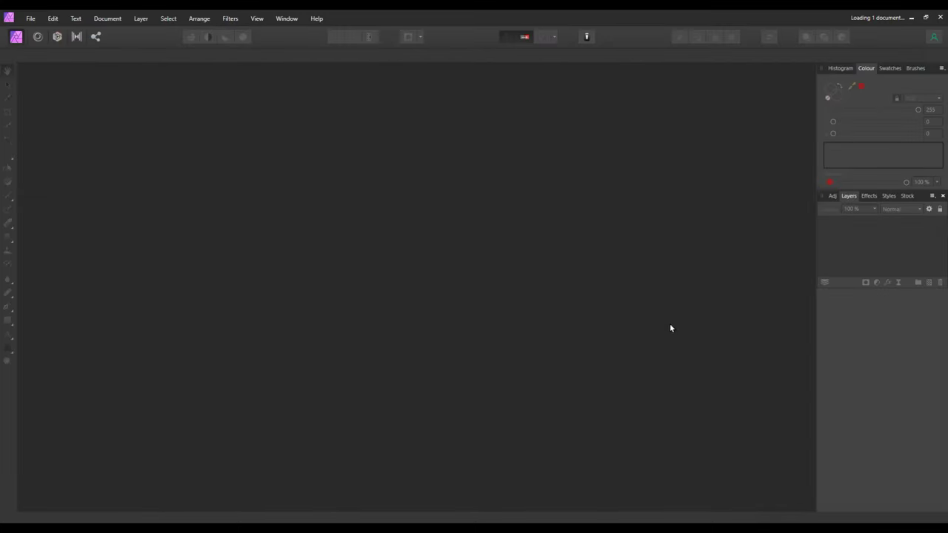
Erase the neck below the left half of the chin with the Erase Brush Tool, following the black jaw outline.
{"action": "left_click", "coordinate": [255, 18]}
{"action": "mouse_move", "coordinate": [245, 33]}
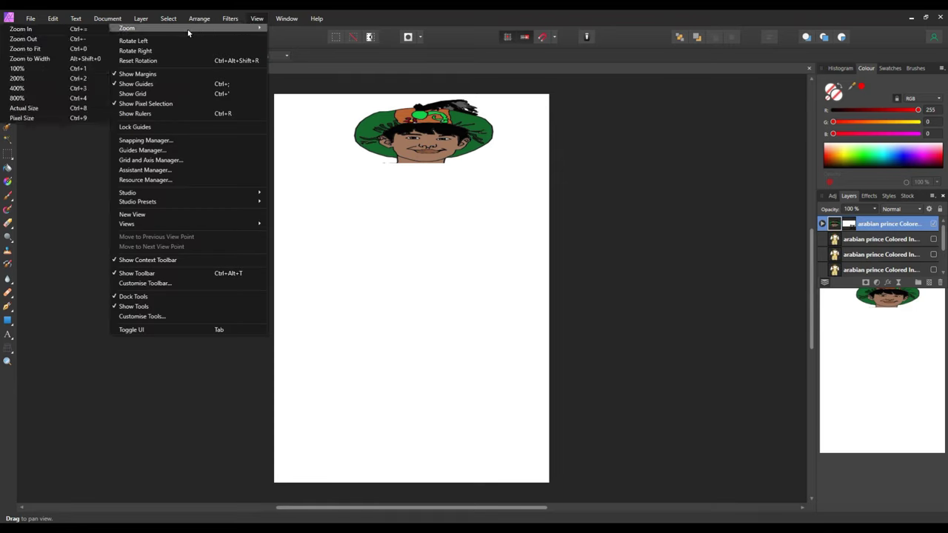
{"action": "left_click", "coordinate": [75, 88]}
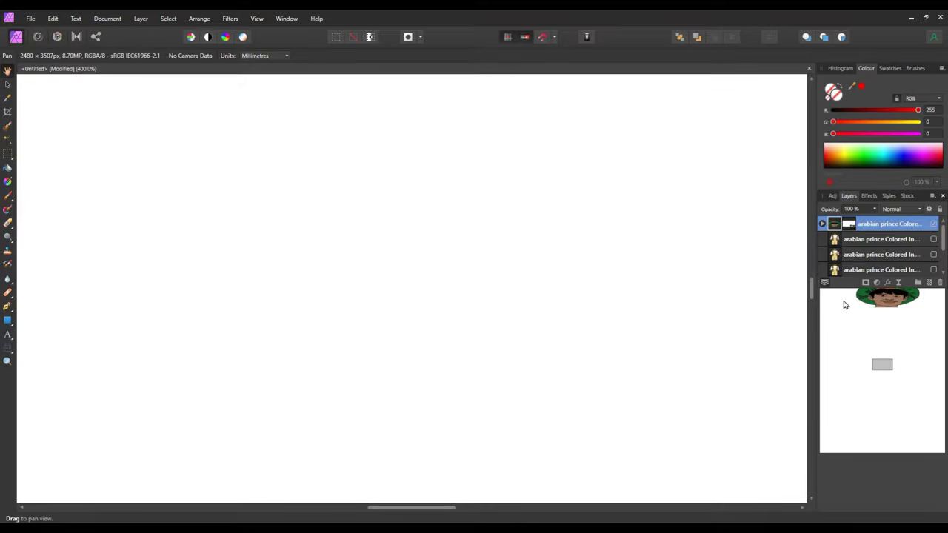
{"action": "left_click_drag", "start_coordinate": [885, 366], "coordinate": [883, 312]}
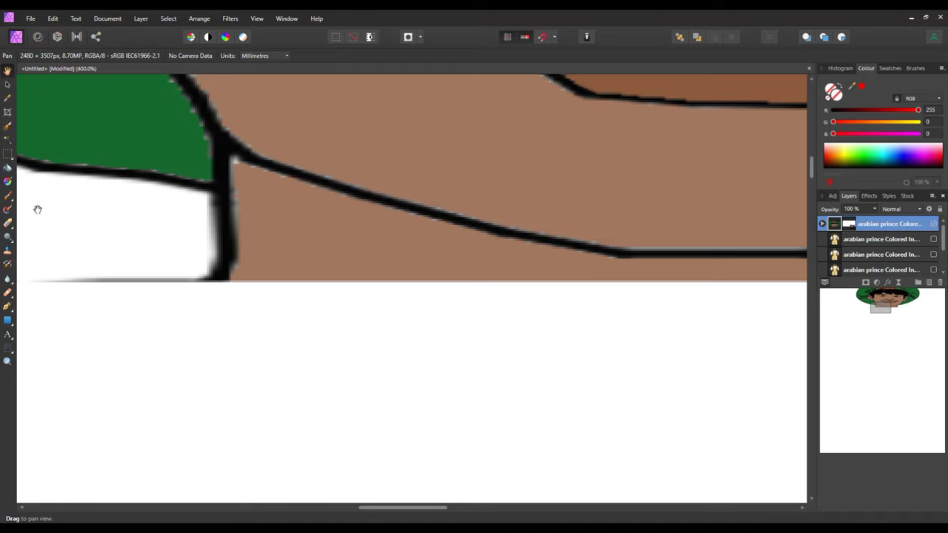
{"action": "left_click", "coordinate": [8, 222]}
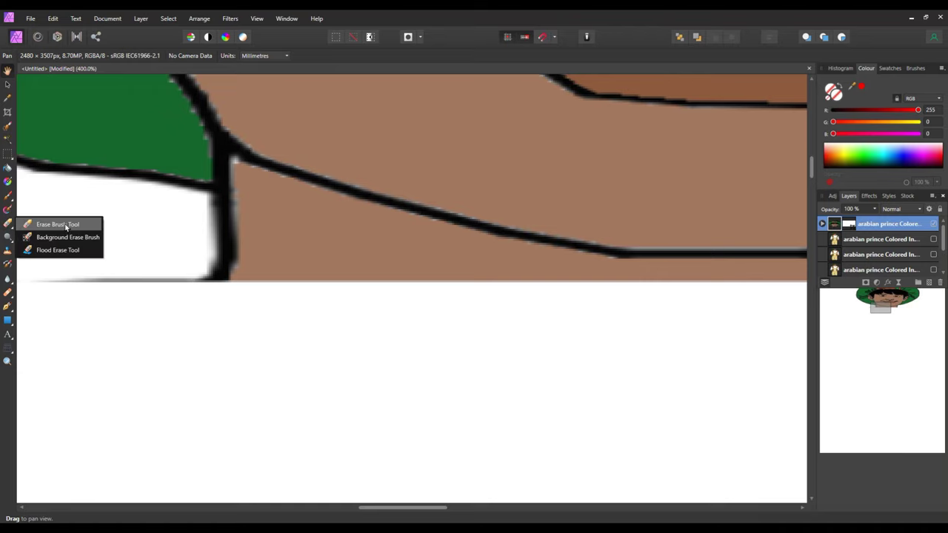
{"action": "left_click", "coordinate": [81, 224]}
{"action": "left_click_drag", "start_coordinate": [51, 274], "coordinate": [212, 271]}
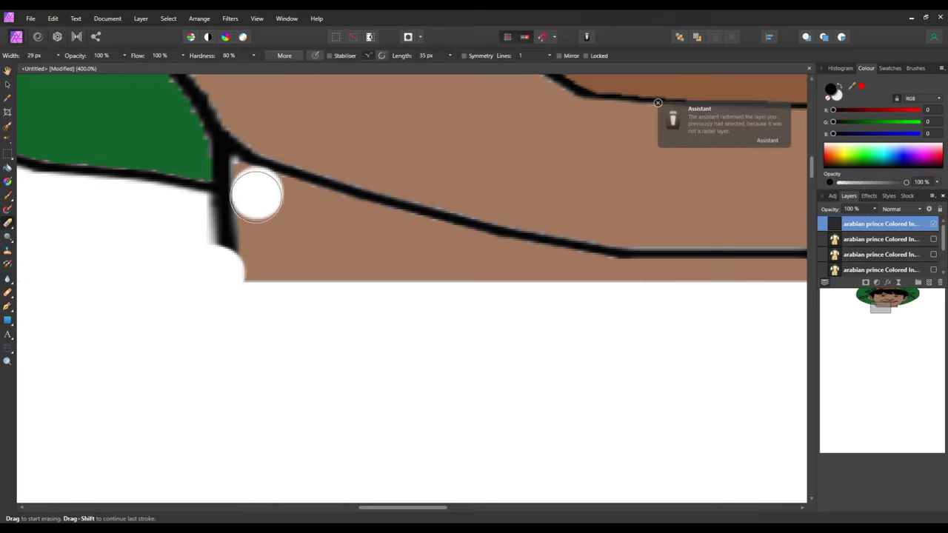
{"action": "mouse_move", "coordinate": [222, 218]}
{"action": "left_mouse_down"}
{"action": "mouse_move", "coordinate": [232, 260]}
{"action": "mouse_move", "coordinate": [248, 274]}
{"action": "left_mouse_up"}
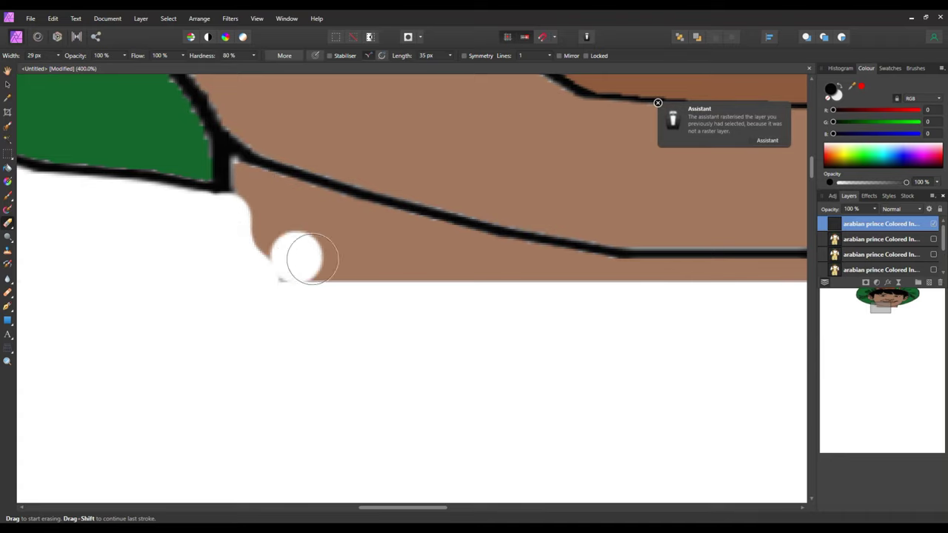
{"action": "mouse_move", "coordinate": [257, 192]}
{"action": "left_mouse_down"}
{"action": "mouse_move", "coordinate": [283, 259]}
{"action": "mouse_move", "coordinate": [358, 290]}
{"action": "mouse_move", "coordinate": [320, 245]}
{"action": "left_mouse_up"}
{"action": "mouse_move", "coordinate": [275, 200]}
{"action": "left_mouse_down"}
{"action": "mouse_move", "coordinate": [430, 246]}
{"action": "mouse_move", "coordinate": [436, 249]}
{"action": "mouse_move", "coordinate": [417, 268]}
{"action": "mouse_move", "coordinate": [334, 252]}
{"action": "mouse_move", "coordinate": [463, 292]}
{"action": "mouse_move", "coordinate": [474, 279]}
{"action": "mouse_move", "coordinate": [457, 248]}
{"action": "mouse_move", "coordinate": [631, 282]}
{"action": "mouse_move", "coordinate": [612, 309]}
{"action": "mouse_move", "coordinate": [494, 309]}
{"action": "mouse_move", "coordinate": [470, 294]}
{"action": "left_mouse_up"}
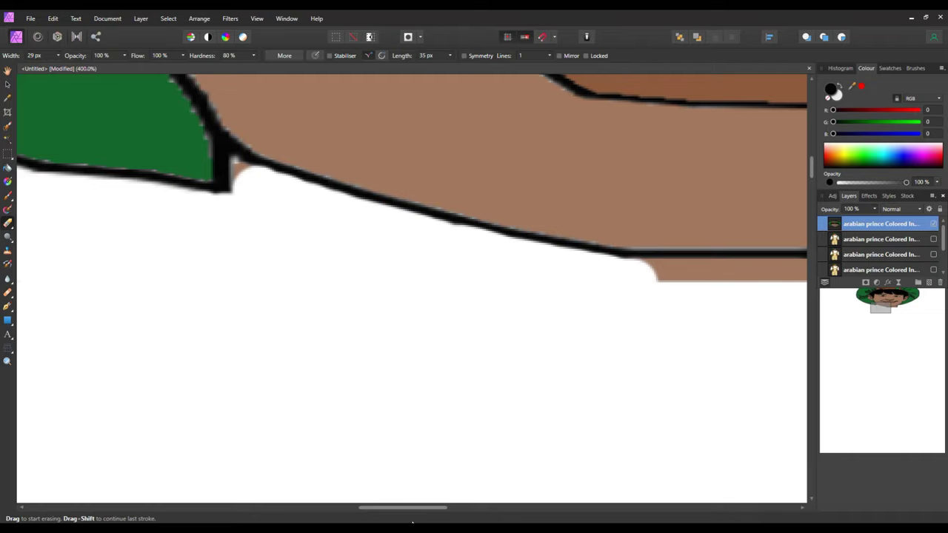
Erase the rest of the neck below the right half of the chin, including the leftover fragment.
{"action": "left_click_drag", "start_coordinate": [414, 516], "coordinate": [471, 514]}
{"action": "mouse_move", "coordinate": [707, 205]}
{"action": "left_mouse_down"}
{"action": "mouse_move", "coordinate": [633, 243]}
{"action": "mouse_move", "coordinate": [415, 284]}
{"action": "mouse_move", "coordinate": [245, 285]}
{"action": "mouse_move", "coordinate": [390, 286]}
{"action": "mouse_move", "coordinate": [284, 286]}
{"action": "mouse_move", "coordinate": [343, 284]}
{"action": "mouse_move", "coordinate": [325, 296]}
{"action": "mouse_move", "coordinate": [277, 284]}
{"action": "left_mouse_up"}
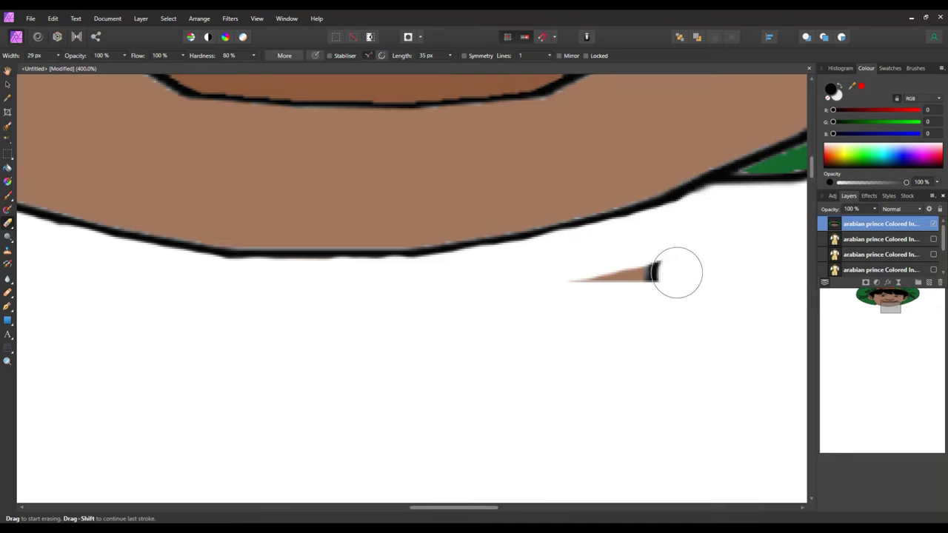
{"action": "left_click_drag", "start_coordinate": [675, 273], "coordinate": [545, 293]}
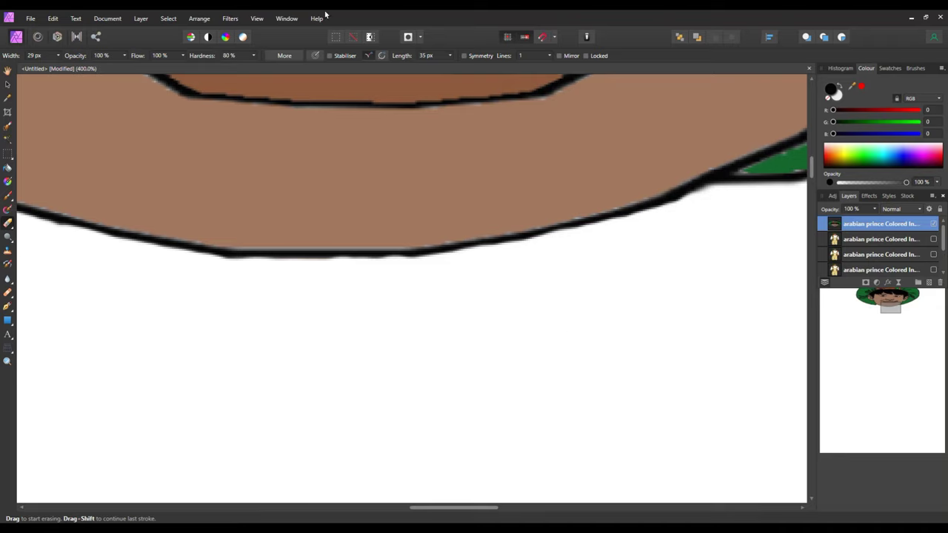
Fit the whole page in view and transfer the document back to Affinity Designer.
{"action": "left_click", "coordinate": [257, 19]}
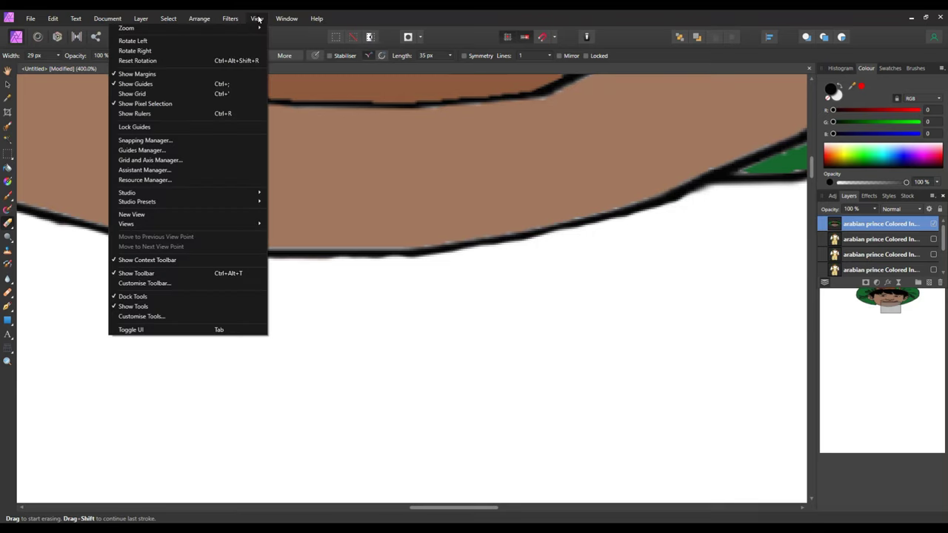
{"action": "mouse_move", "coordinate": [253, 28]}
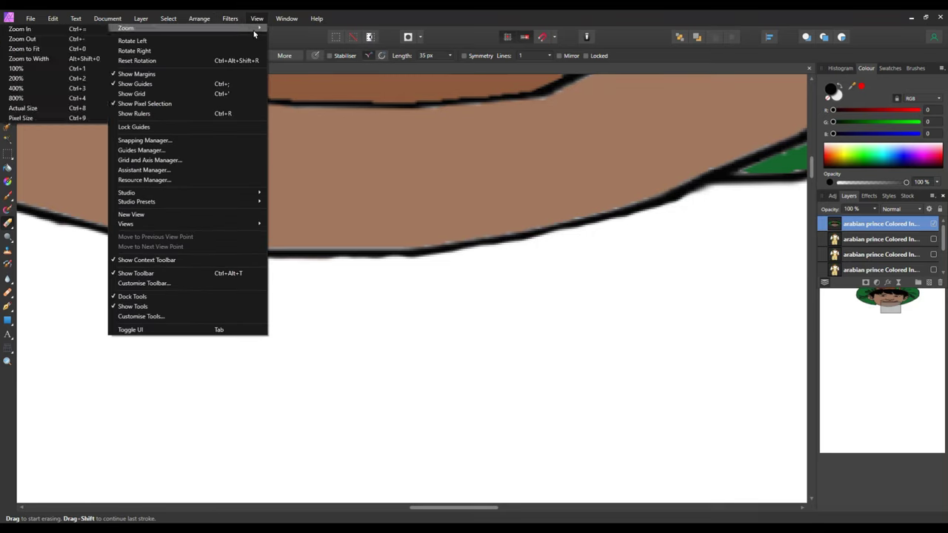
{"action": "left_click", "coordinate": [79, 48]}
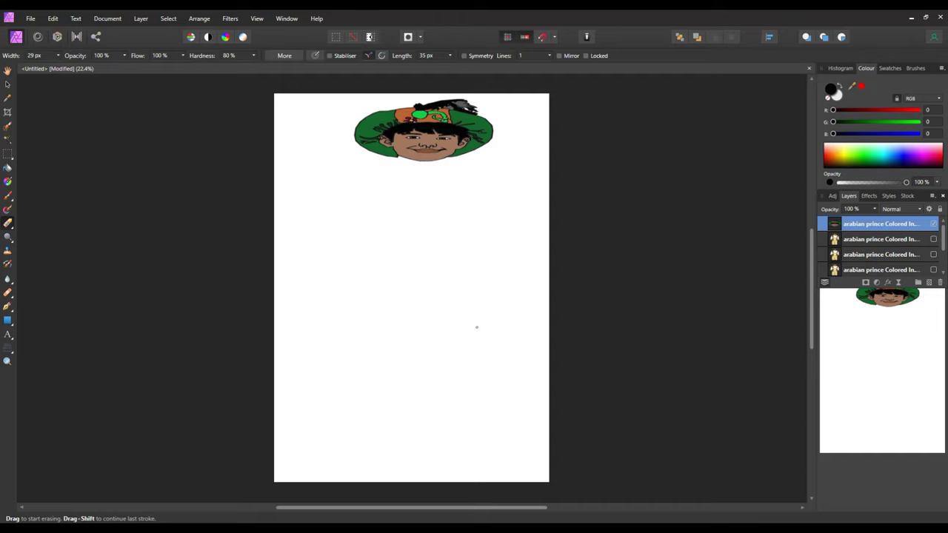
{"action": "left_click", "coordinate": [29, 18]}
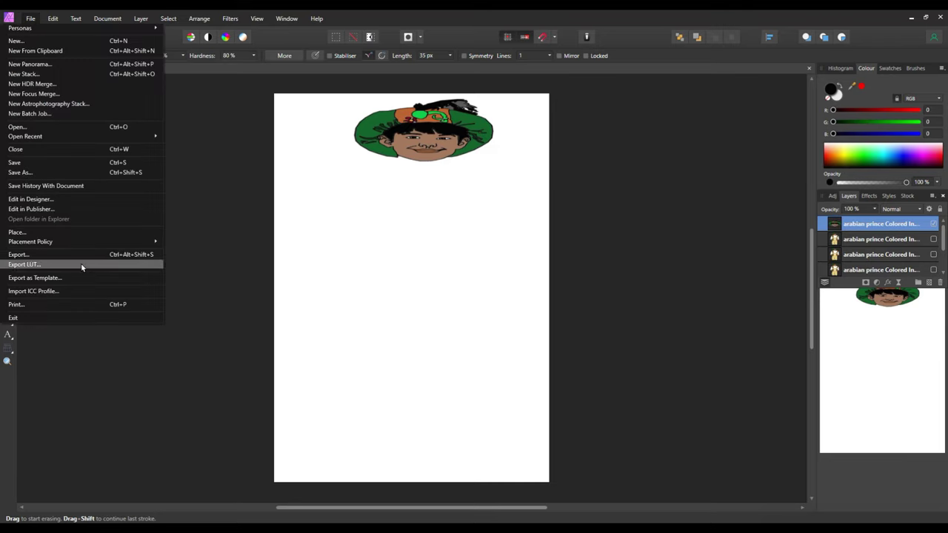
{"action": "left_click", "coordinate": [73, 200]}
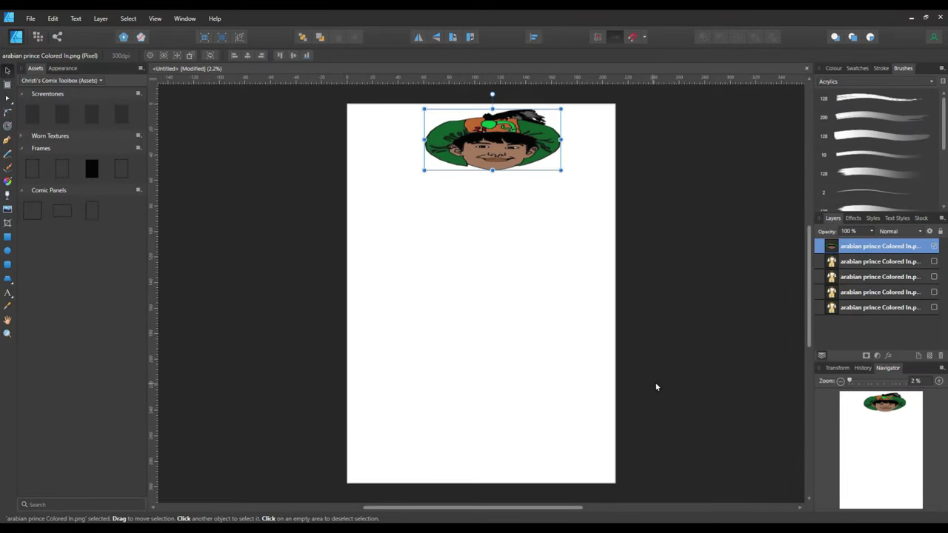
Rename the cropped top layer as Head, and hide it in favour of the full-figure copy directly below.
{"action": "double_click", "coordinate": [886, 247]}
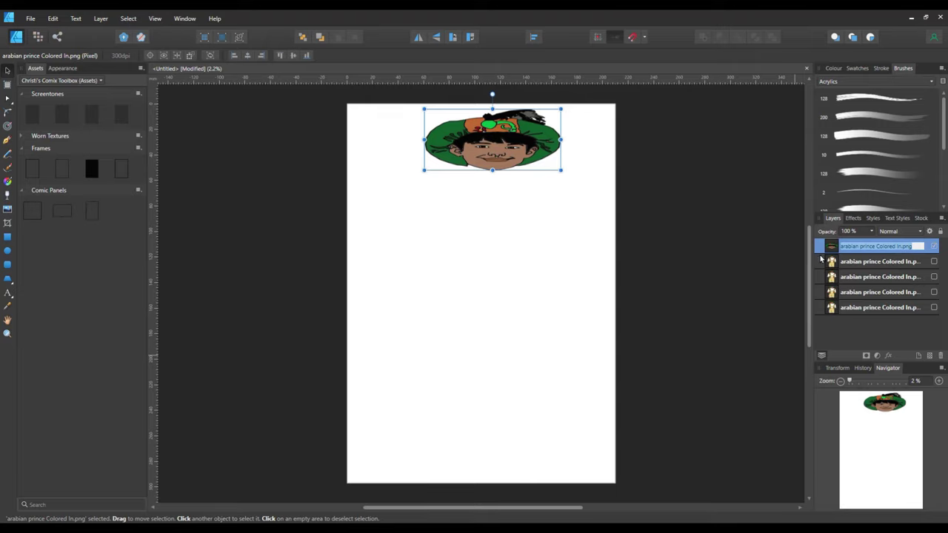
{"action": "type", "text": "Head"}
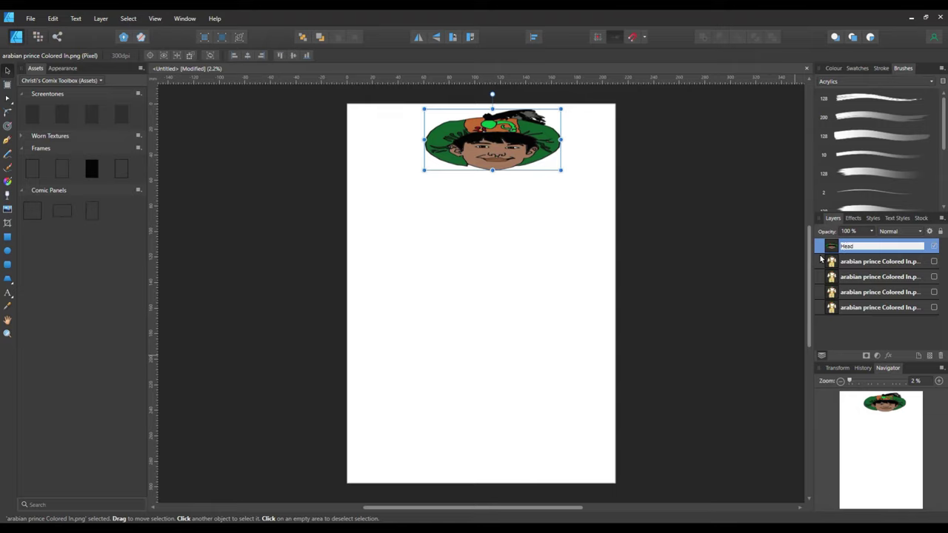
{"action": "key", "text": "Return"}
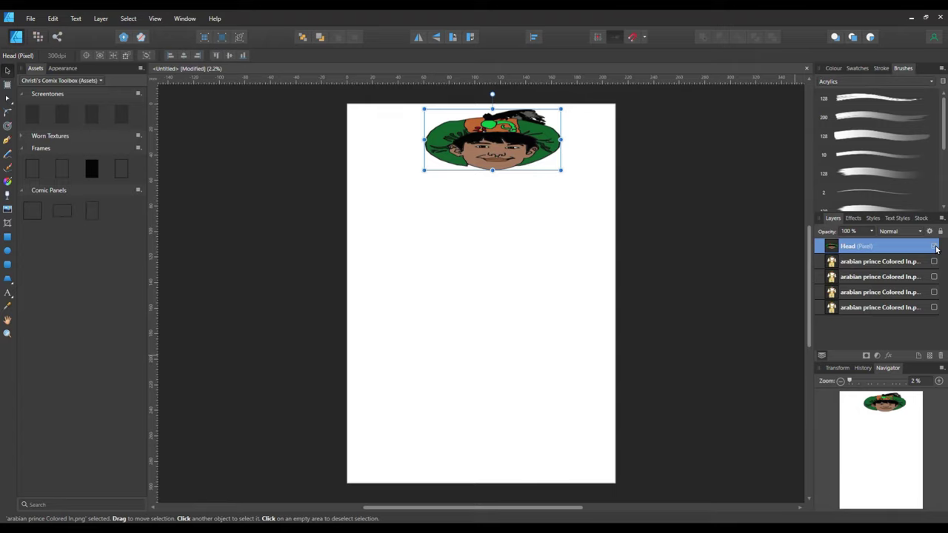
{"action": "left_click", "coordinate": [934, 248]}
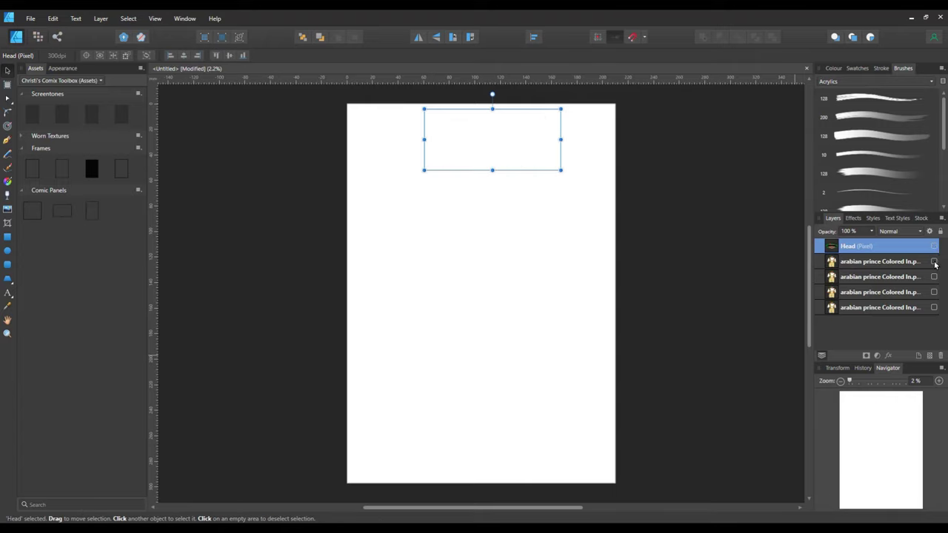
{"action": "left_click", "coordinate": [935, 263]}
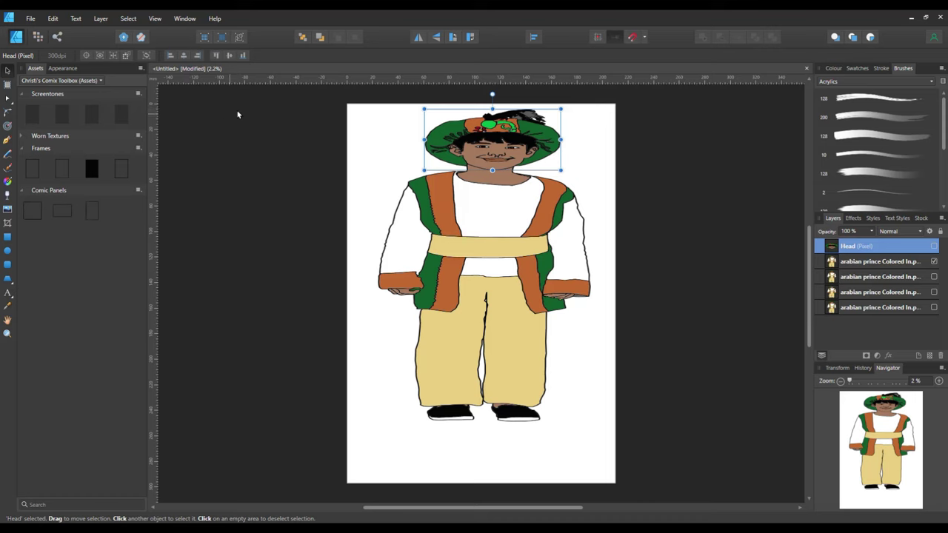
Crop the visible full-figure copy around the sleeve and hand beneath the hat's left side, from shoulder to fingertips.
{"action": "left_click", "coordinate": [6, 211]}
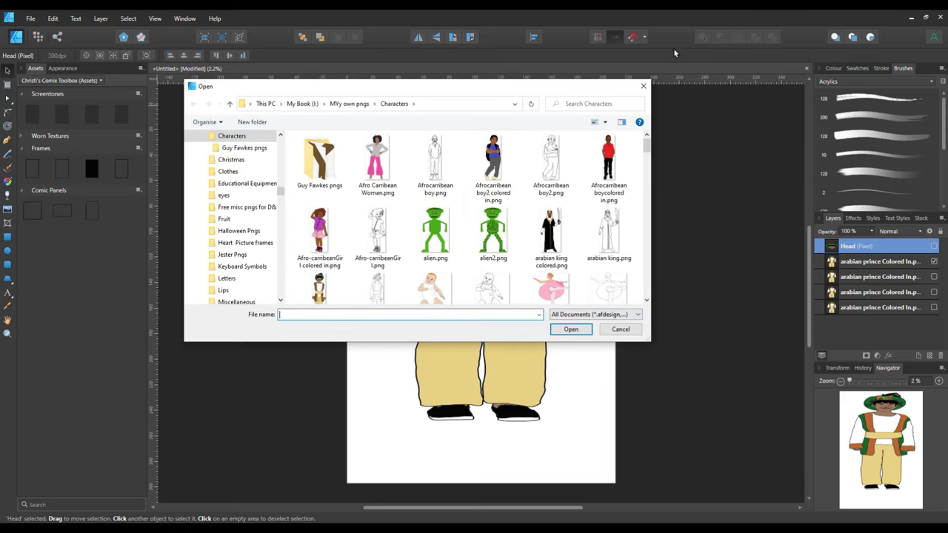
{"action": "left_click", "coordinate": [643, 86]}
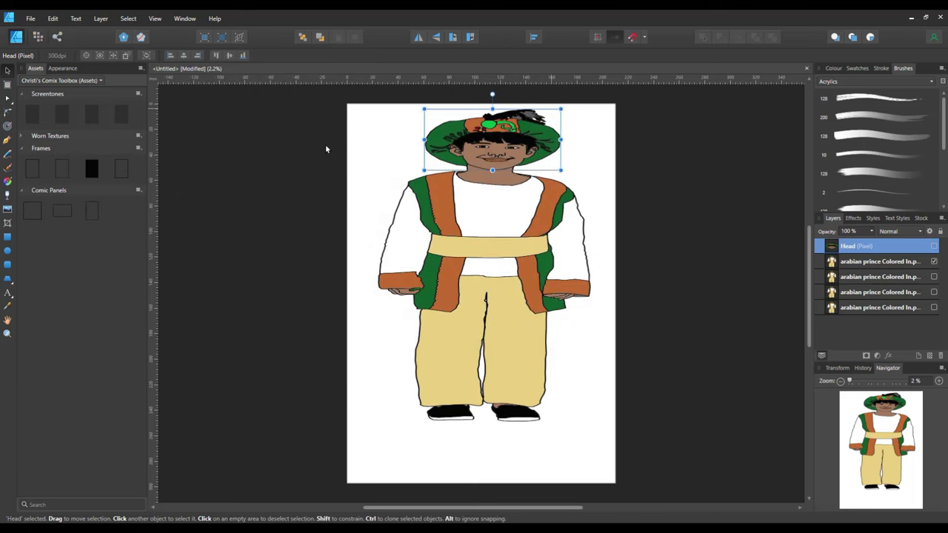
{"action": "left_click", "coordinate": [7, 223]}
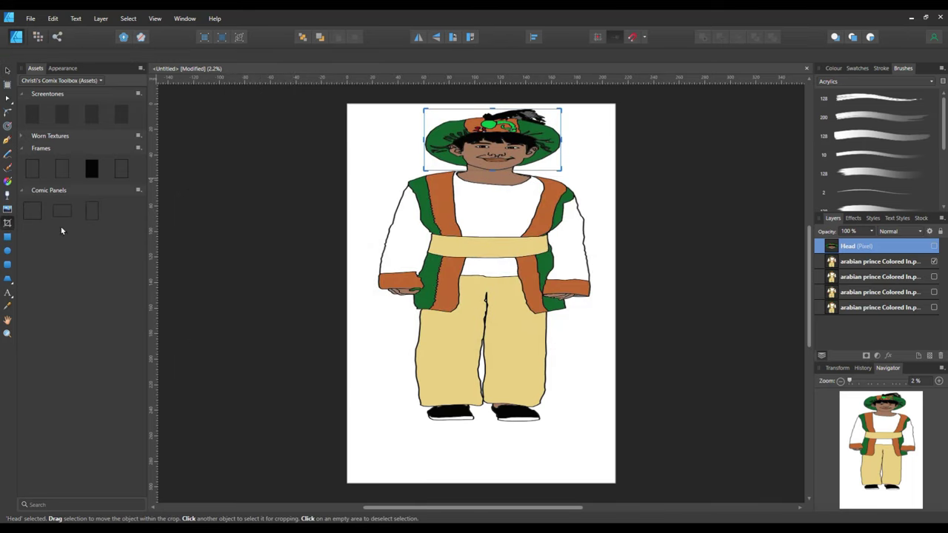
{"action": "left_click", "coordinate": [474, 294]}
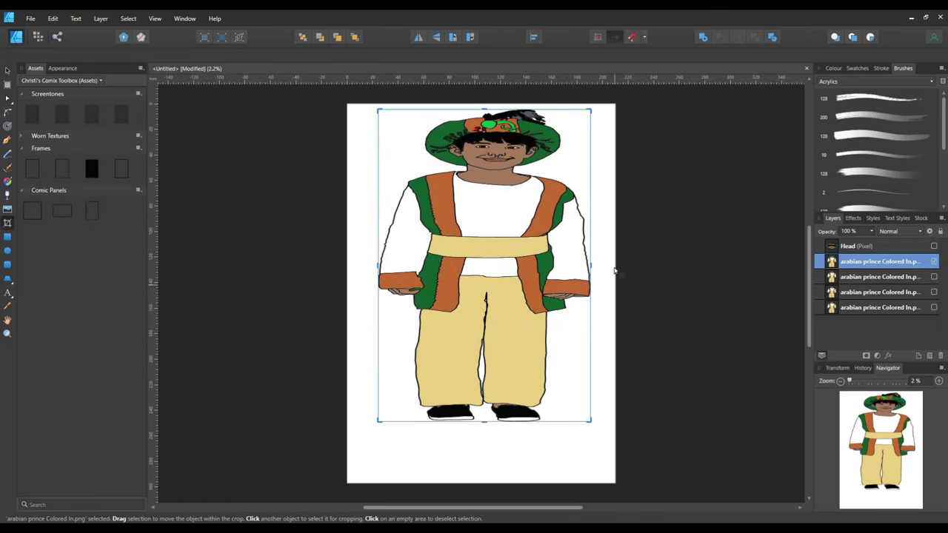
{"action": "left_click_drag", "start_coordinate": [591, 266], "coordinate": [434, 277]}
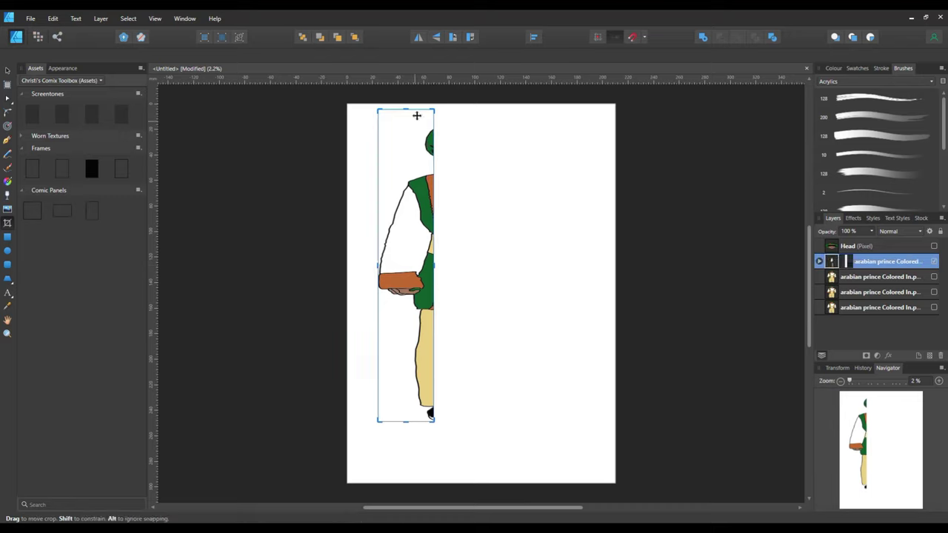
{"action": "left_click_drag", "start_coordinate": [406, 109], "coordinate": [405, 171]}
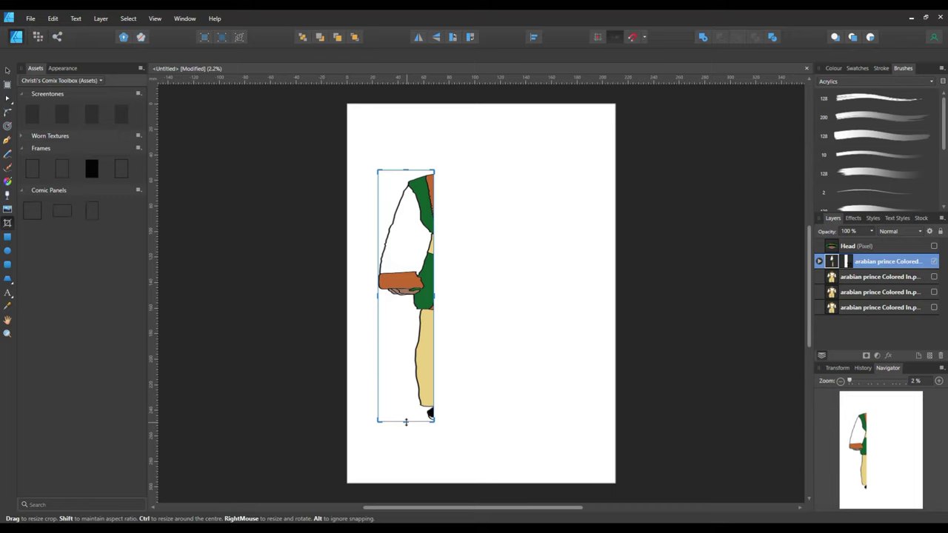
{"action": "left_click_drag", "start_coordinate": [406, 422], "coordinate": [411, 297]}
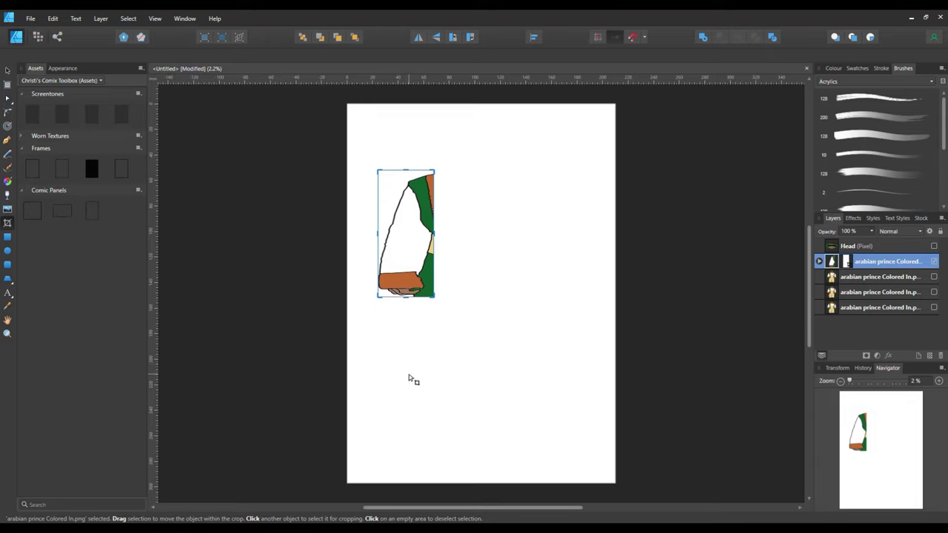
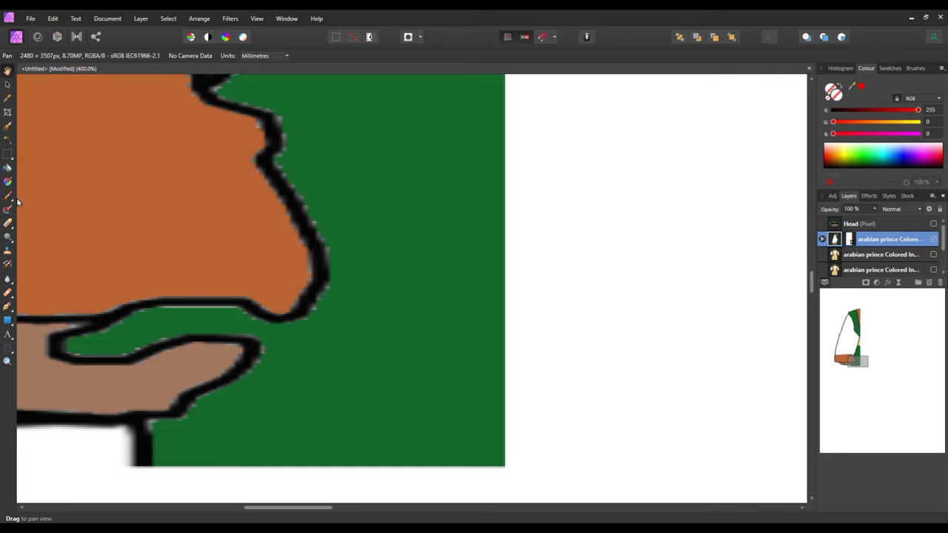
Rasterise the cropped arm layer and remove the green coat area around the cuff and hand with the Flood Erase Tool at 20% tolerance.
{"action": "left_click", "coordinate": [8, 197]}
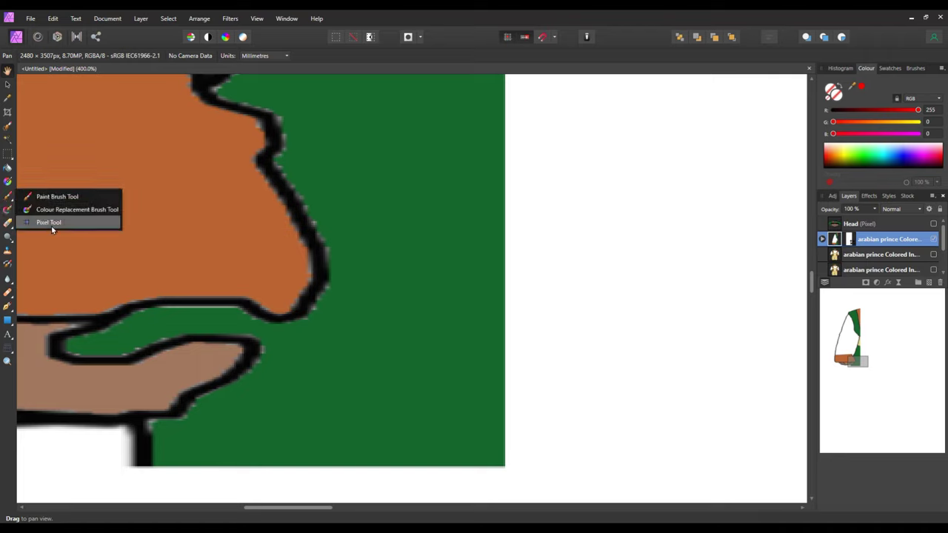
{"action": "left_click", "coordinate": [12, 229]}
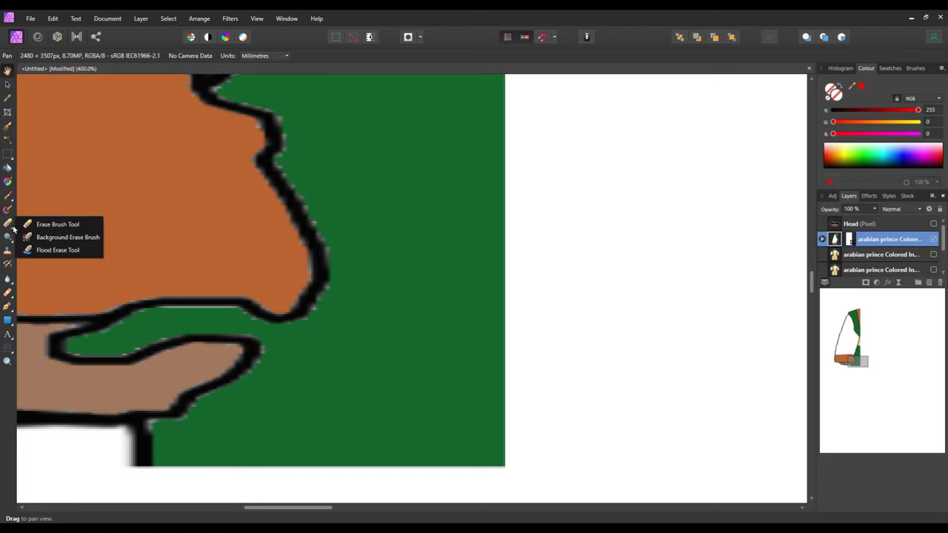
{"action": "left_click", "coordinate": [66, 251]}
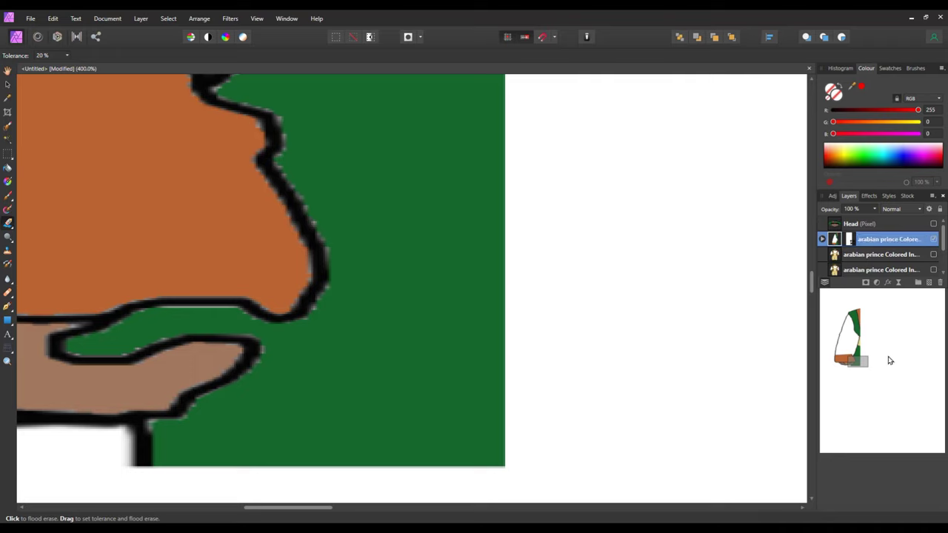
{"action": "right_click", "coordinate": [879, 242]}
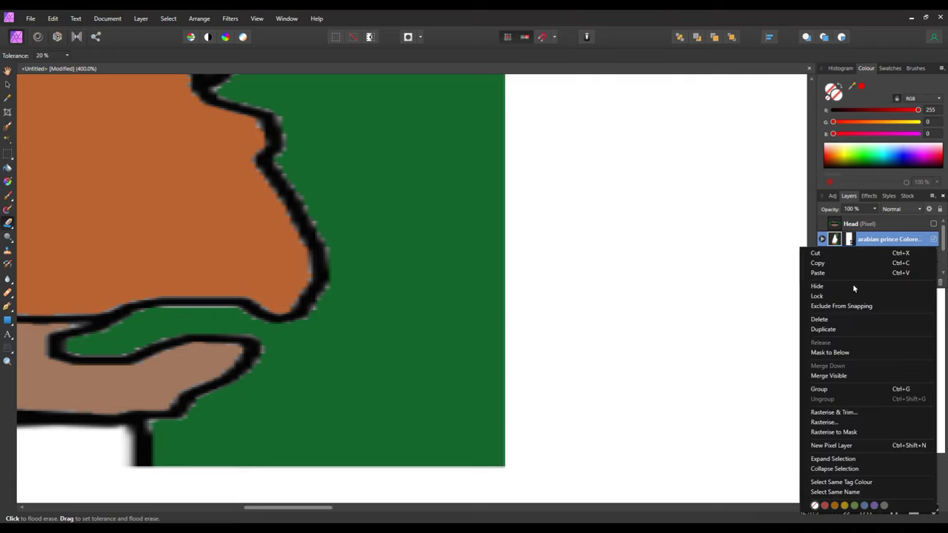
{"action": "left_click", "coordinate": [852, 431]}
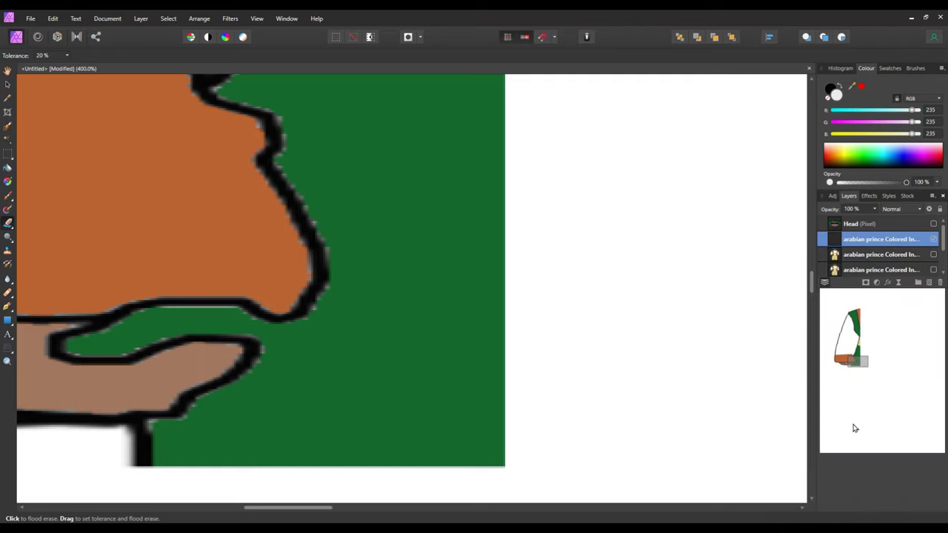
{"action": "left_click", "coordinate": [424, 272]}
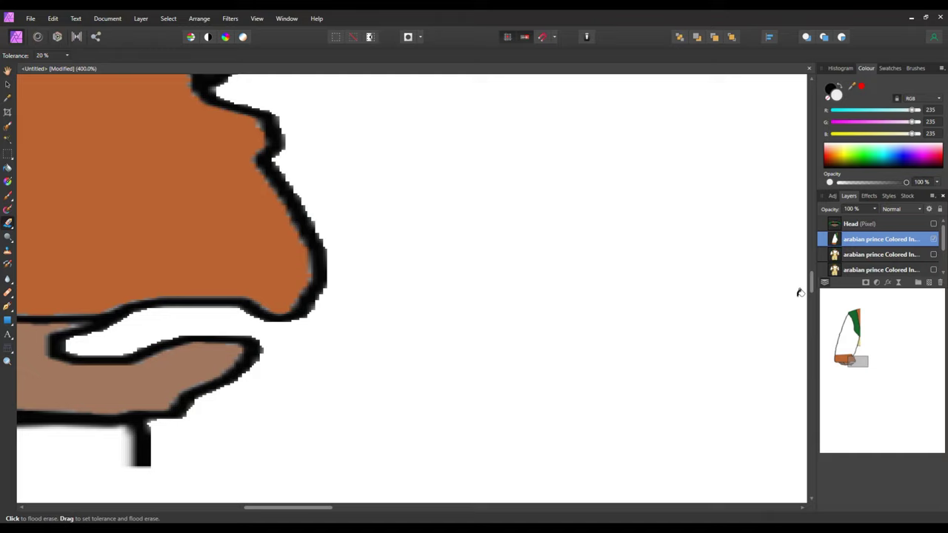
Flood-erase the yellow sash fragment beside the sleeve and remove its leftover black outline with the Erase Brush Tool.
{"action": "left_click_drag", "start_coordinate": [812, 287], "coordinate": [809, 244]}
{"action": "left_click", "coordinate": [466, 264]}
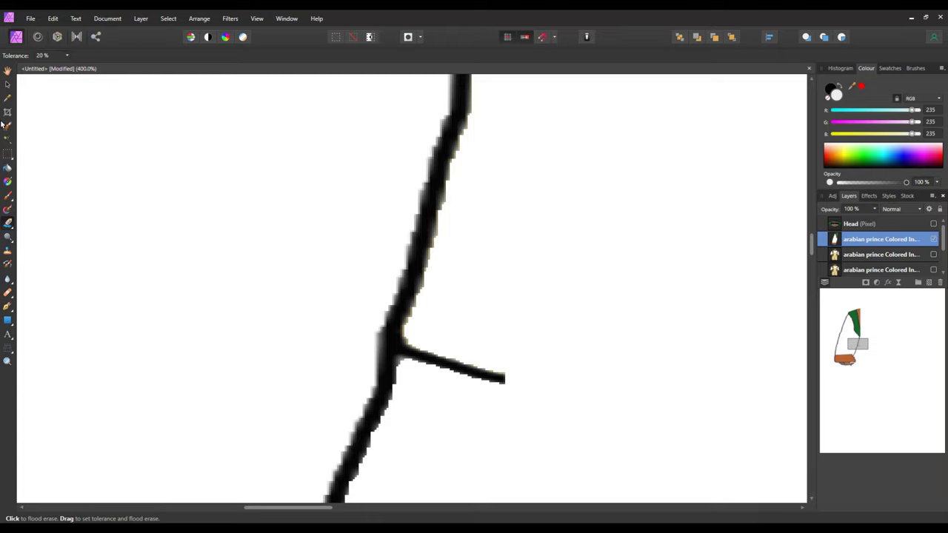
{"action": "left_click", "coordinate": [11, 228]}
{"action": "left_click", "coordinate": [45, 223]}
{"action": "mouse_move", "coordinate": [448, 364]}
{"action": "left_mouse_down"}
{"action": "mouse_move", "coordinate": [422, 351]}
{"action": "mouse_move", "coordinate": [536, 383]}
{"action": "left_mouse_up"}
{"action": "key", "text": "ctrl+z"}
Erase the short black coat line hanging below the hand, keeping the hand's outline intact.
{"action": "scroll", "coordinate": [630, 364], "scroll_direction": "down", "scroll_amount": 3}
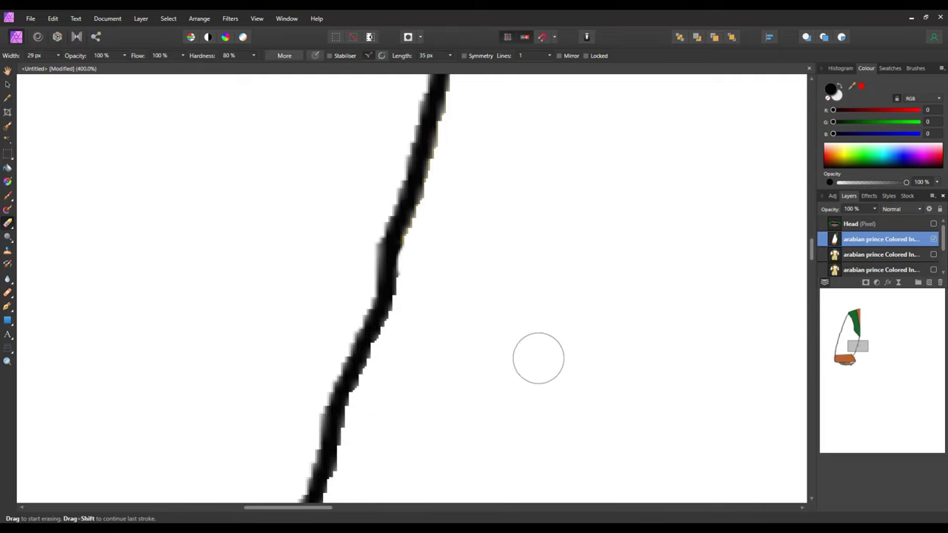
{"action": "scroll", "coordinate": [453, 339], "scroll_direction": "down", "scroll_amount": 10}
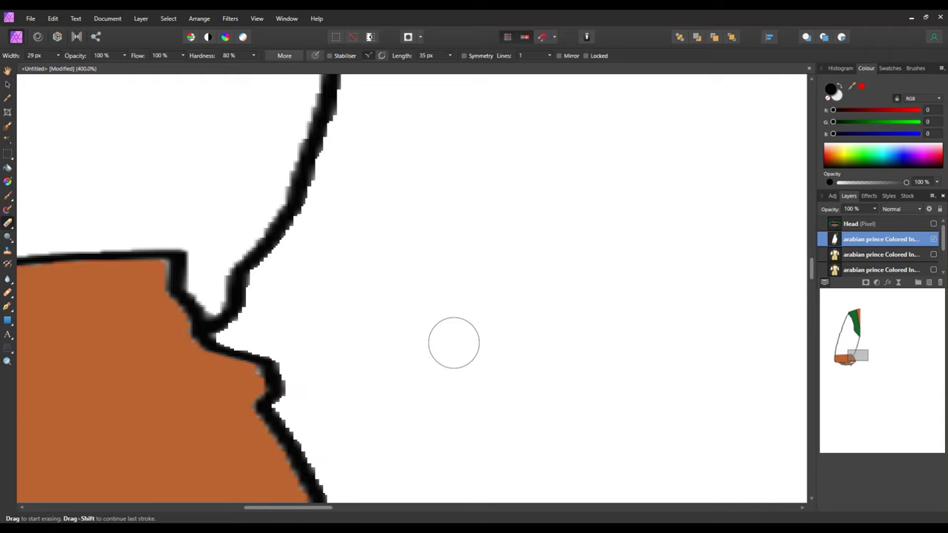
{"action": "scroll", "coordinate": [453, 344], "scroll_direction": "down", "scroll_amount": 7}
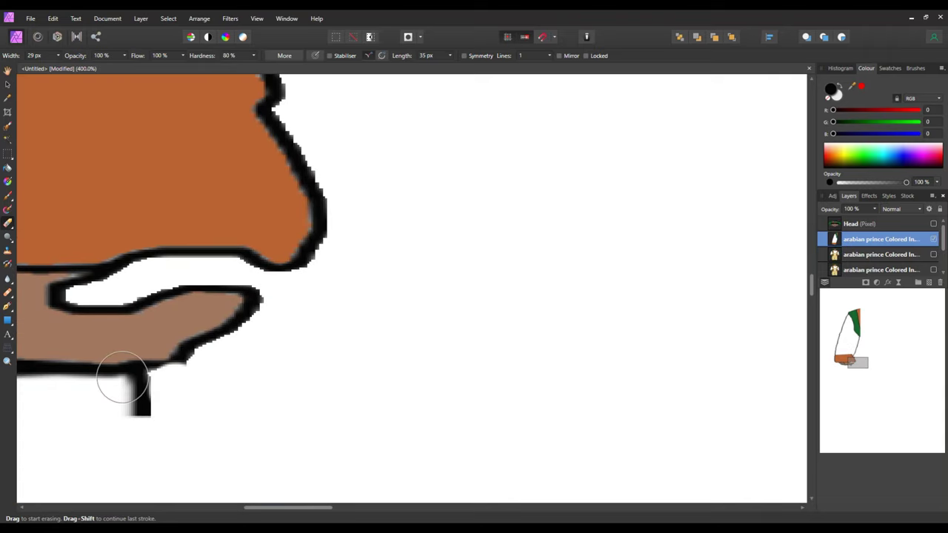
{"action": "left_click_drag", "start_coordinate": [105, 417], "coordinate": [131, 395]}
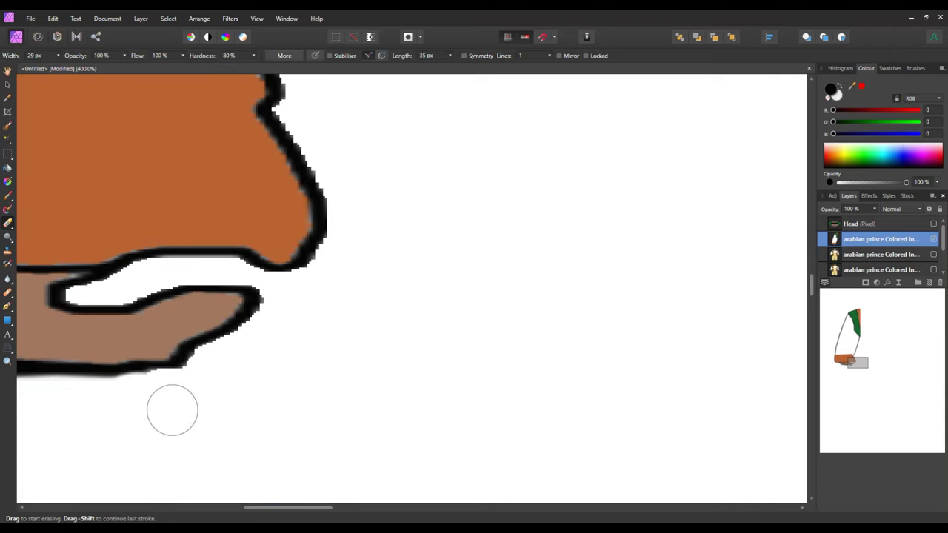
Erase the black outline under the green coat piece's lower tip and taper its cut edge beside the sleeve.
{"action": "scroll", "coordinate": [406, 457], "scroll_direction": "up", "scroll_amount": 1}
{"action": "scroll", "coordinate": [480, 437], "scroll_direction": "up", "scroll_amount": 10}
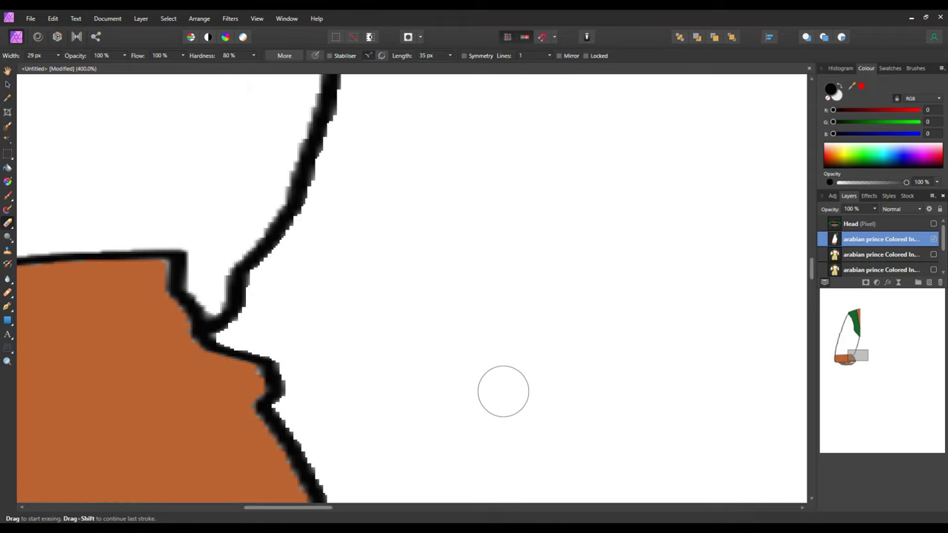
{"action": "scroll", "coordinate": [513, 392], "scroll_direction": "up", "scroll_amount": 10}
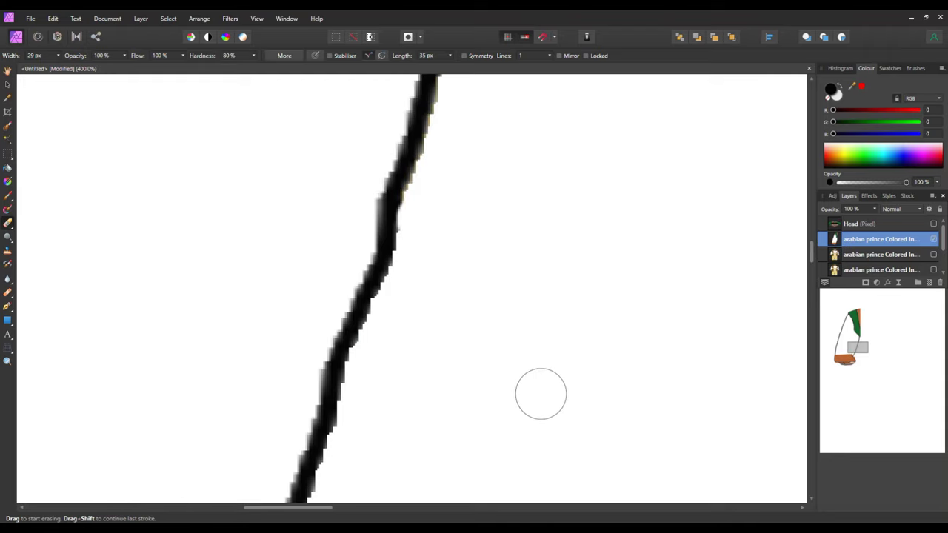
{"action": "scroll", "coordinate": [556, 396], "scroll_direction": "up", "scroll_amount": 10}
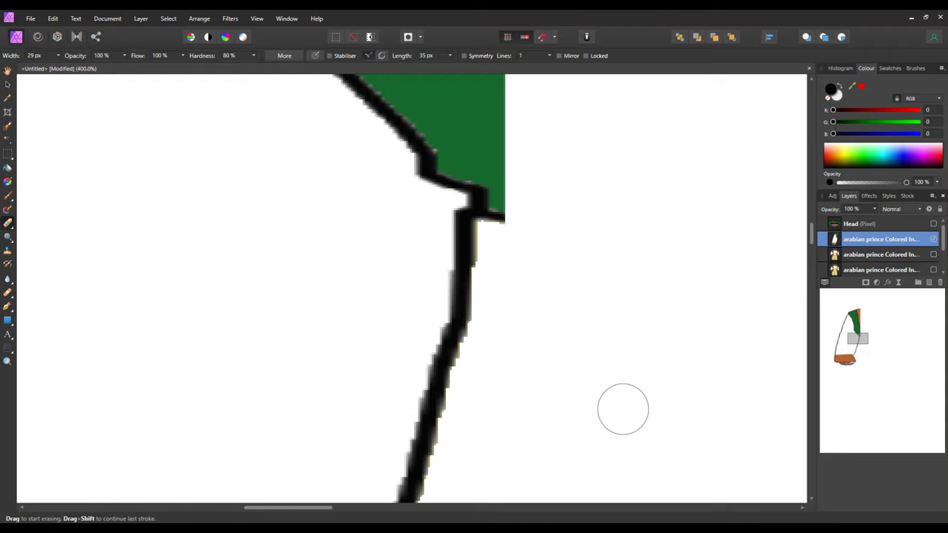
{"action": "scroll", "coordinate": [623, 409], "scroll_direction": "up", "scroll_amount": 2}
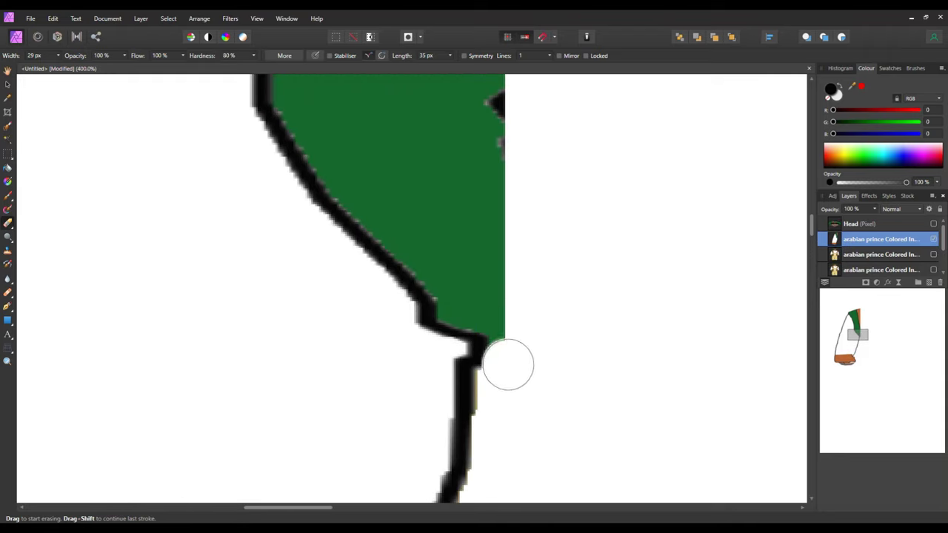
{"action": "left_click_drag", "start_coordinate": [508, 365], "coordinate": [525, 211]}
Erase the black outline along the top of the shoulder and round off the green and orange edges and the sleeve's peak.
{"action": "scroll", "coordinate": [654, 273], "scroll_direction": "up", "scroll_amount": 6}
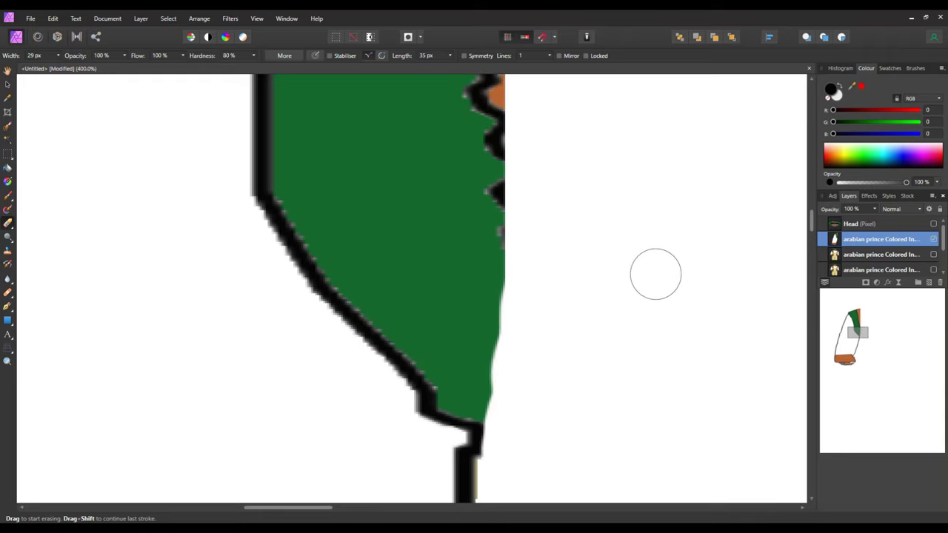
{"action": "scroll", "coordinate": [658, 282], "scroll_direction": "up", "scroll_amount": 10}
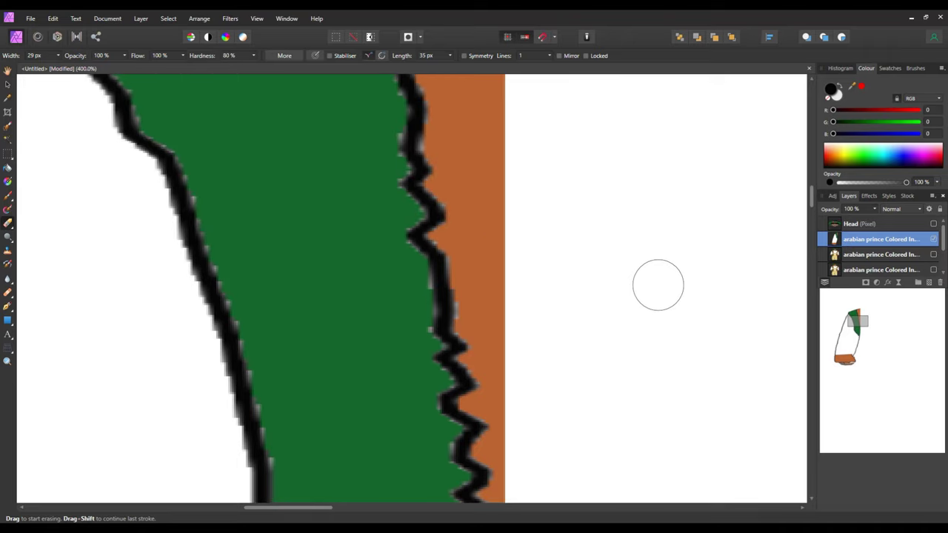
{"action": "scroll", "coordinate": [657, 287], "scroll_direction": "up", "scroll_amount": 8}
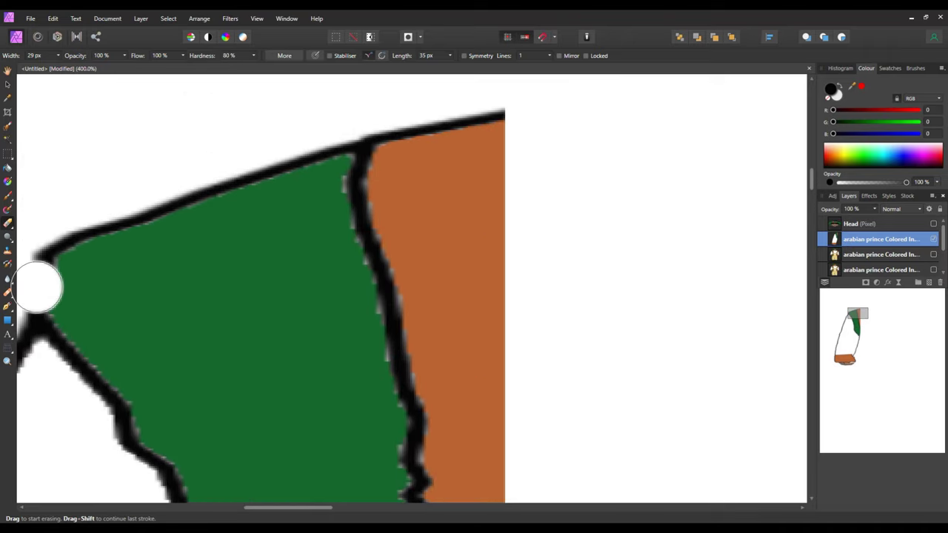
{"action": "mouse_move", "coordinate": [41, 286]}
{"action": "left_mouse_down"}
{"action": "mouse_move", "coordinate": [47, 270]}
{"action": "mouse_move", "coordinate": [129, 216]}
{"action": "mouse_move", "coordinate": [244, 169]}
{"action": "mouse_move", "coordinate": [504, 120]}
{"action": "mouse_move", "coordinate": [422, 148]}
{"action": "mouse_move", "coordinate": [497, 165]}
{"action": "mouse_move", "coordinate": [510, 192]}
{"action": "mouse_move", "coordinate": [599, 245]}
{"action": "left_mouse_up"}
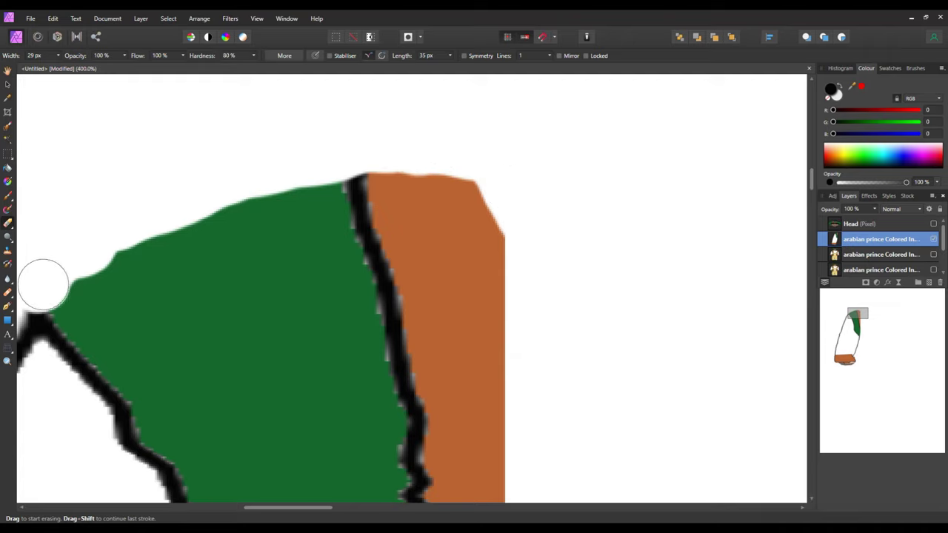
{"action": "mouse_move", "coordinate": [50, 273]}
{"action": "left_mouse_down"}
{"action": "mouse_move", "coordinate": [136, 214]}
{"action": "mouse_move", "coordinate": [223, 184]}
{"action": "mouse_move", "coordinate": [274, 181]}
{"action": "left_mouse_up"}
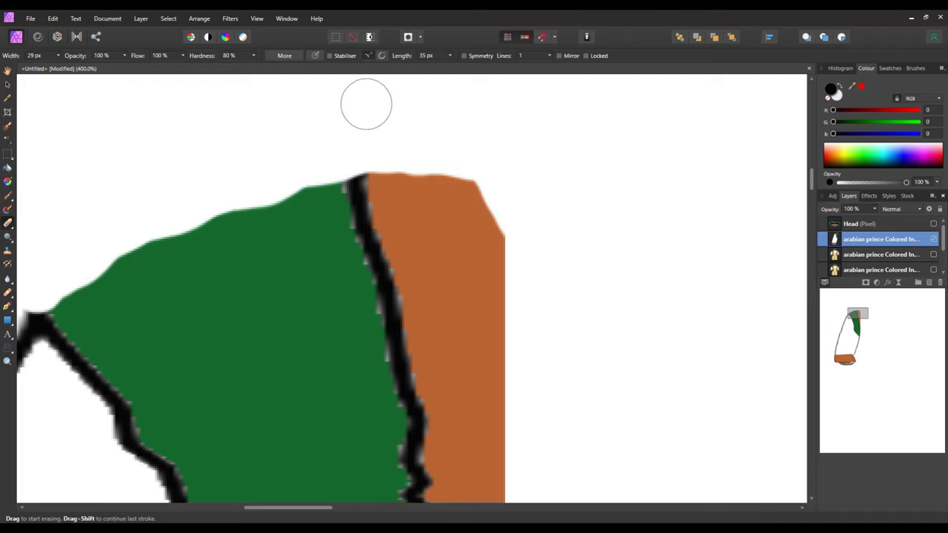
{"action": "left_click", "coordinate": [471, 162]}
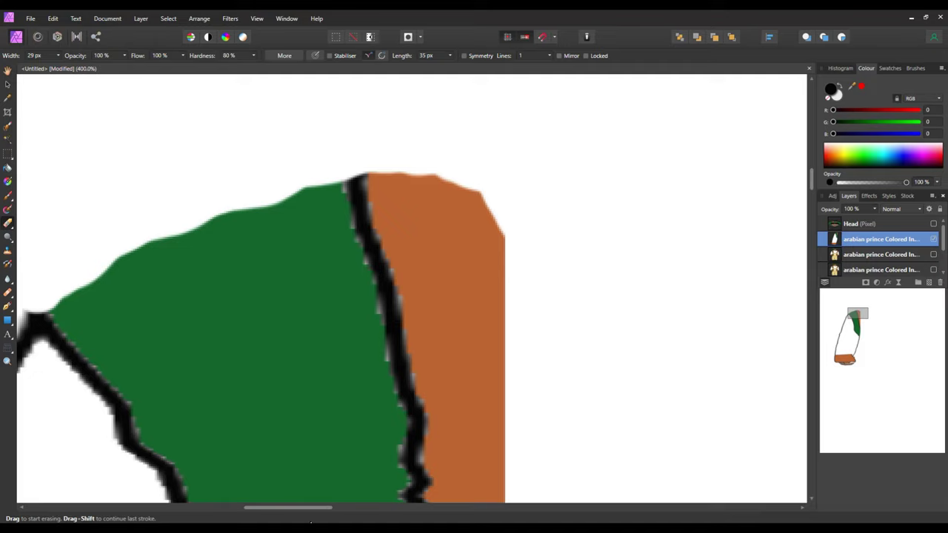
{"action": "left_click_drag", "start_coordinate": [315, 509], "coordinate": [283, 510]}
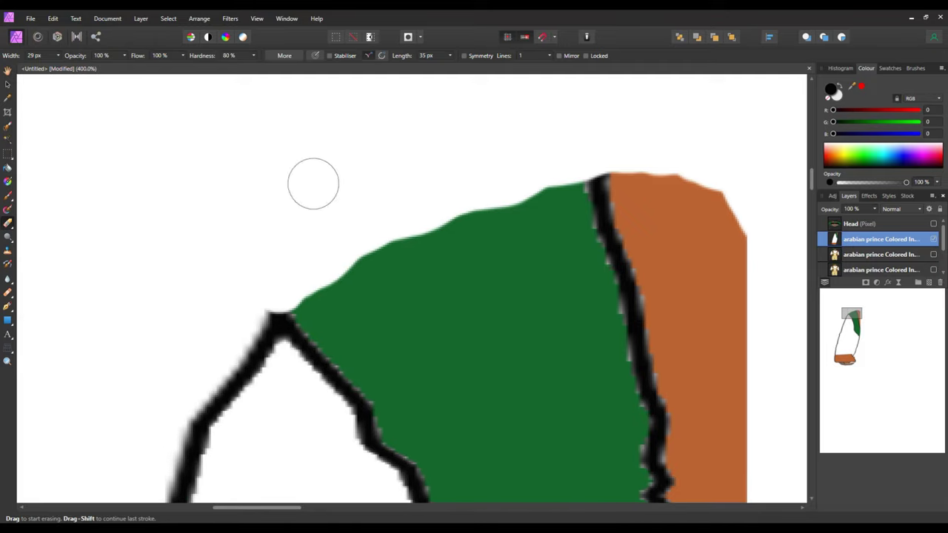
{"action": "left_click_drag", "start_coordinate": [254, 282], "coordinate": [250, 303]}
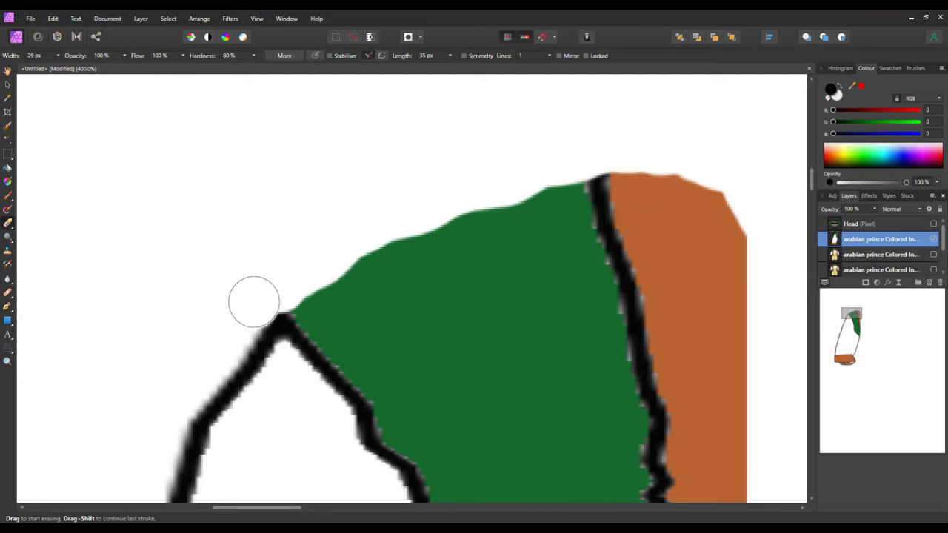
Fit the whole page in view, send the document back to Affinity Designer and close Affinity Photo.
{"action": "scroll", "coordinate": [581, 103], "scroll_direction": "down", "scroll_amount": 1}
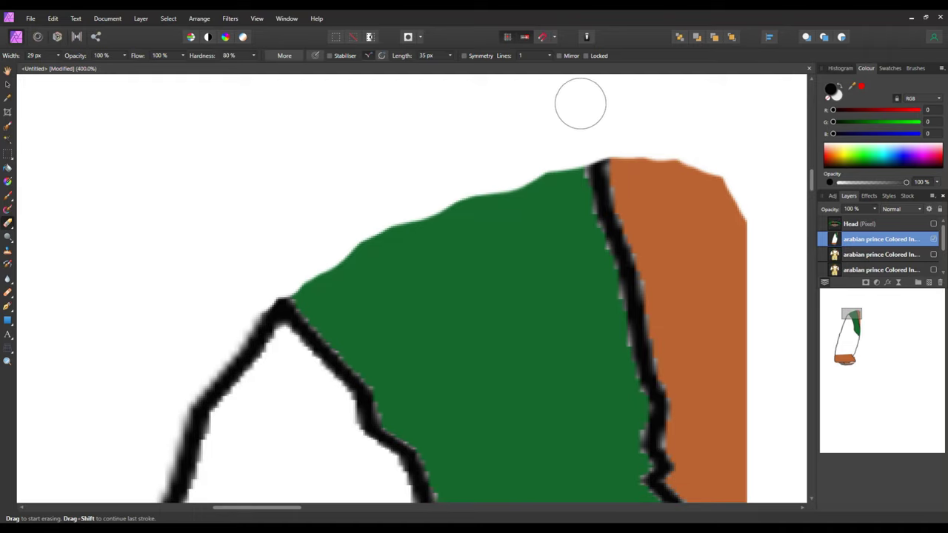
{"action": "scroll", "coordinate": [581, 103], "scroll_direction": "down", "scroll_amount": 5}
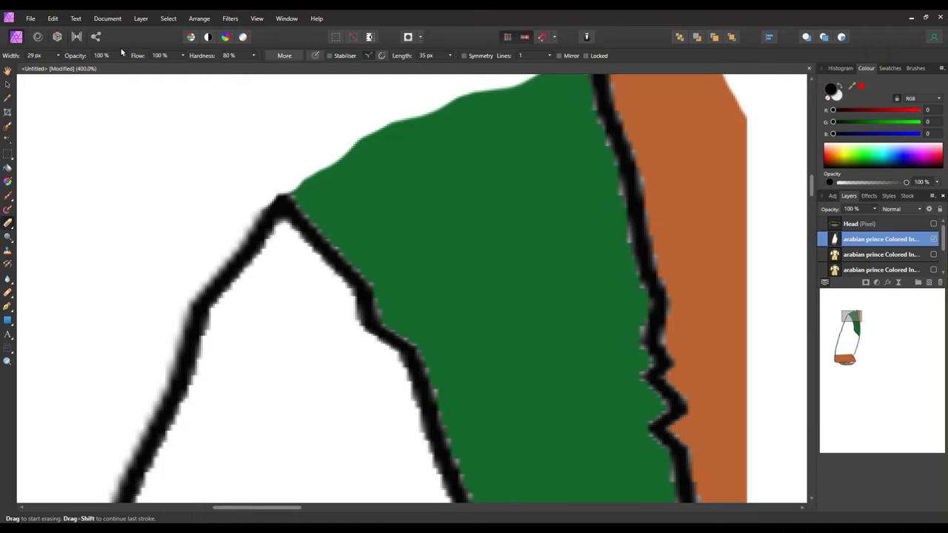
{"action": "left_click", "coordinate": [257, 19]}
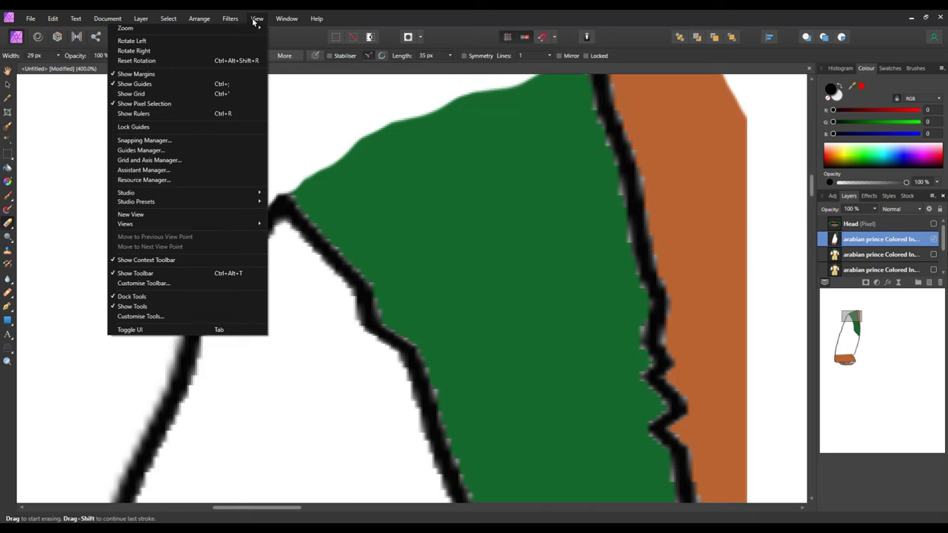
{"action": "mouse_move", "coordinate": [228, 20]}
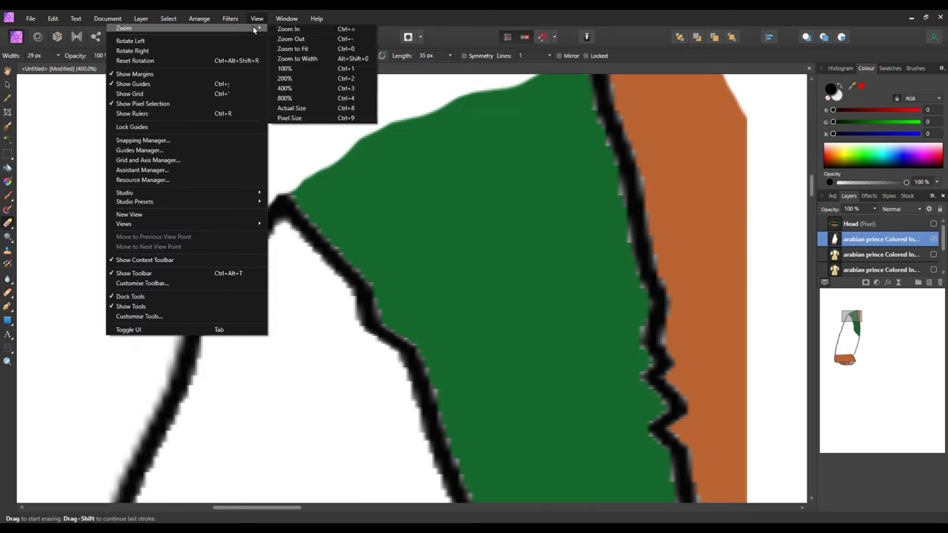
{"action": "left_click", "coordinate": [309, 48]}
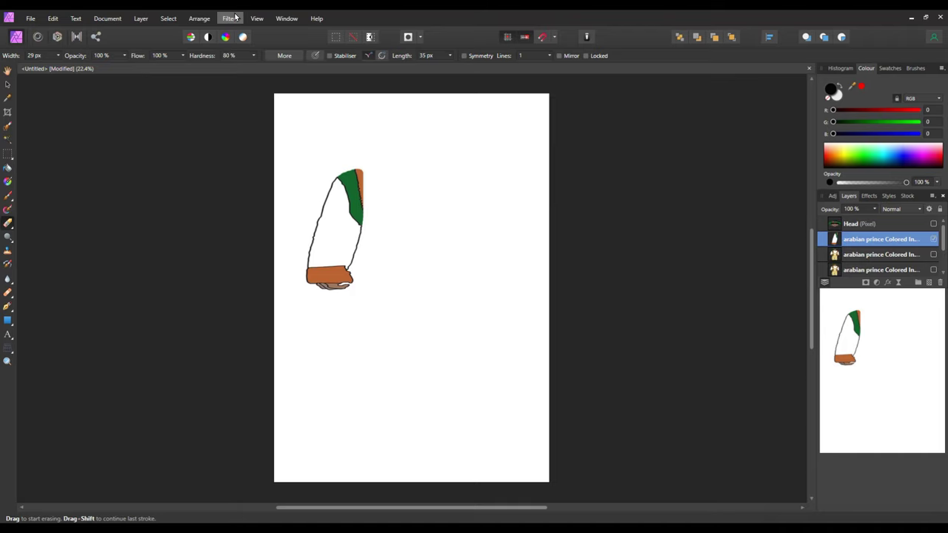
{"action": "left_click", "coordinate": [31, 16]}
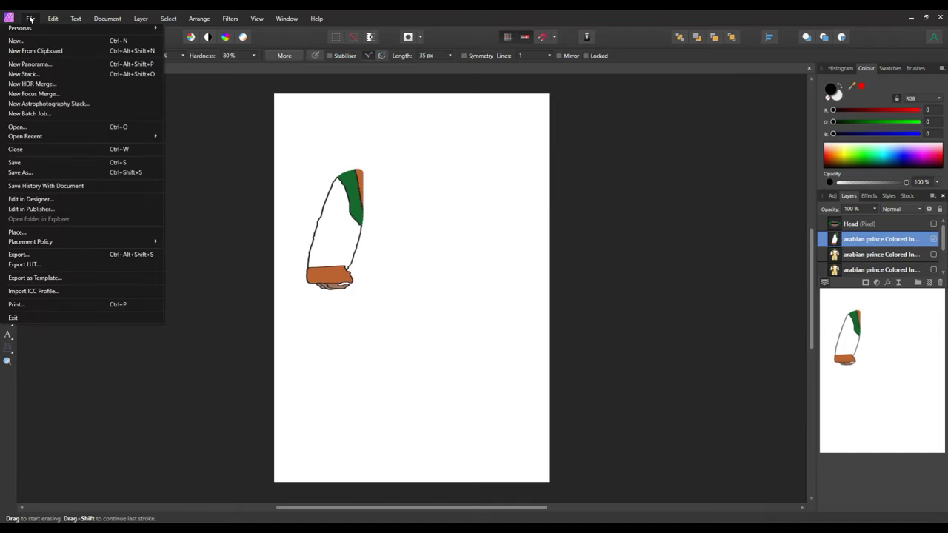
{"action": "left_click", "coordinate": [76, 200]}
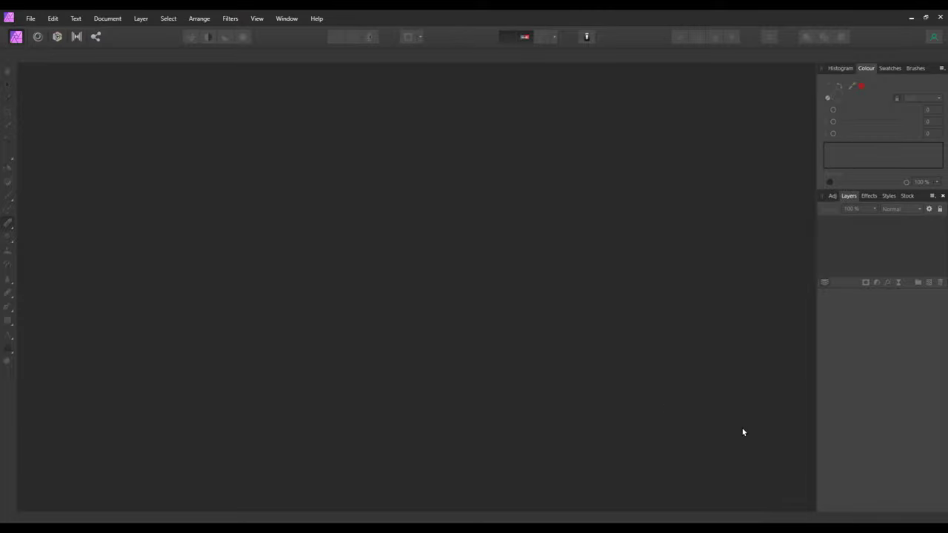
{"action": "left_click", "coordinate": [942, 20]}
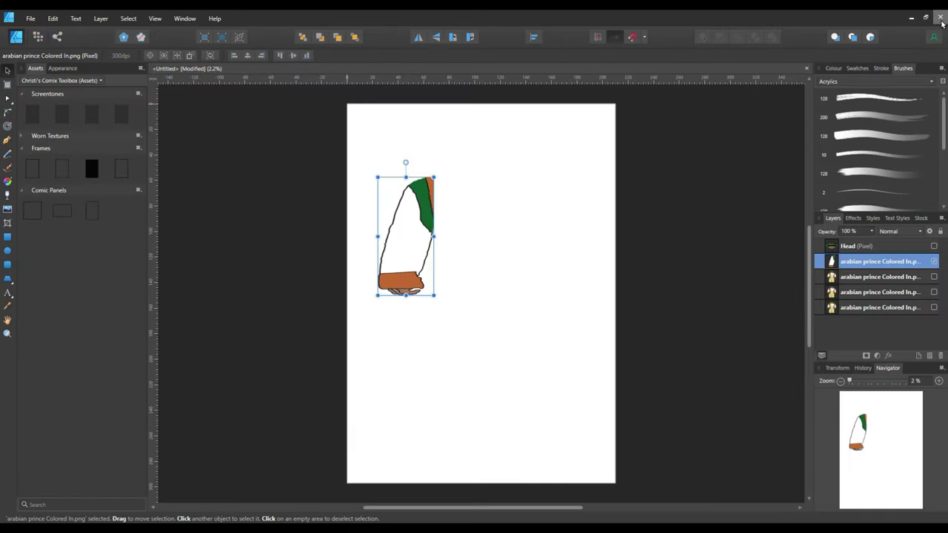
Rename the finished arm layer as RArm.
{"action": "double_click", "coordinate": [877, 262]}
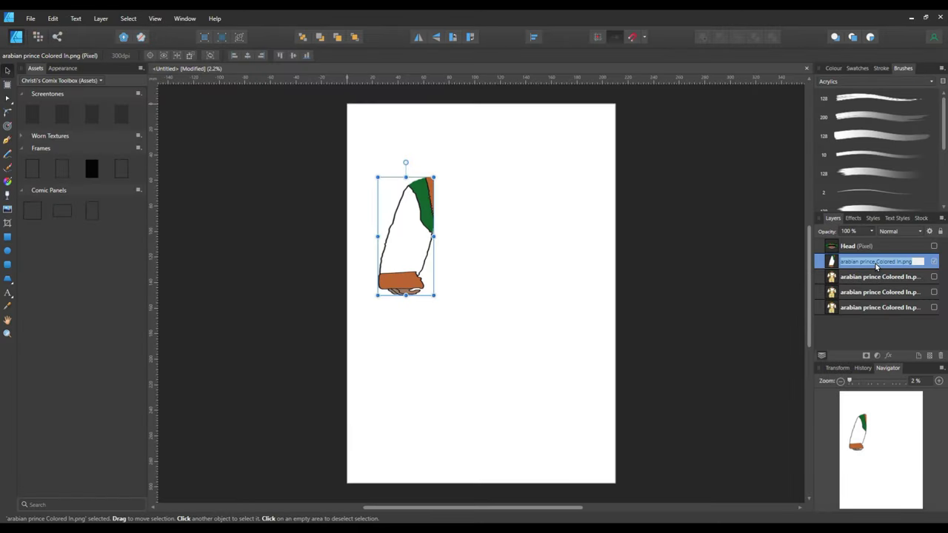
{"action": "key", "text": "BackSpace"}
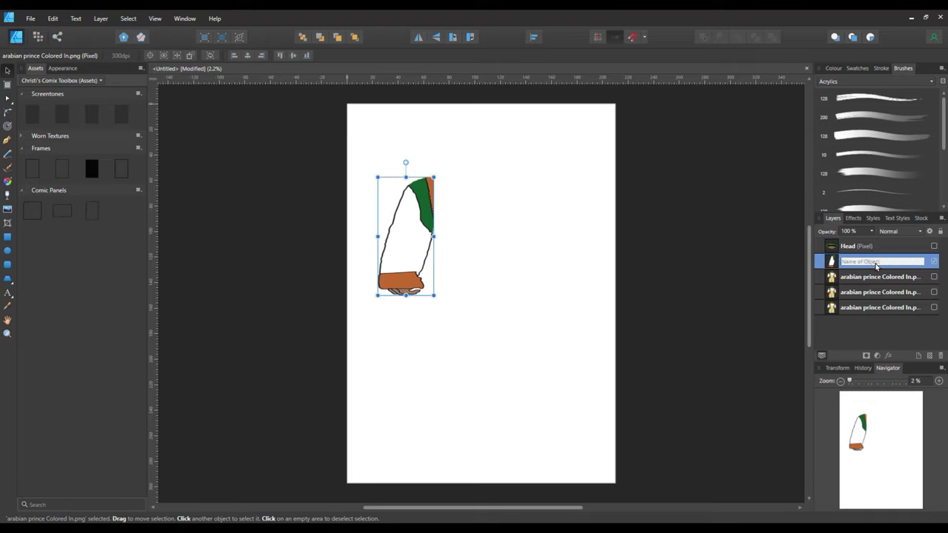
{"action": "type", "text": "A"}
{"action": "key", "text": "BackSpace"}
{"action": "type", "text": "Arm"}
{"action": "key", "text": "Return"}
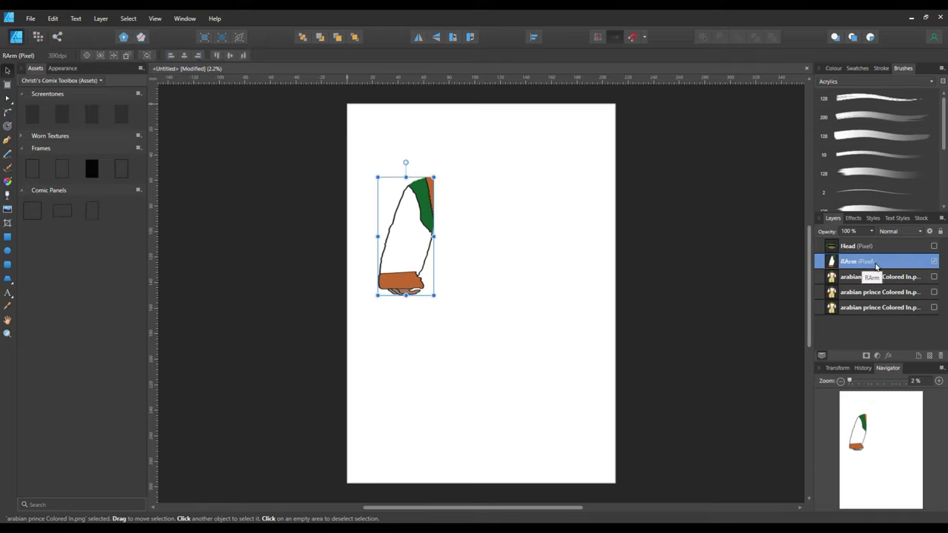
Duplicate the RArm layer, flip the copy horizontally and place it on the opposite side of the page as the other arm.
{"action": "right_click", "coordinate": [420, 240]}
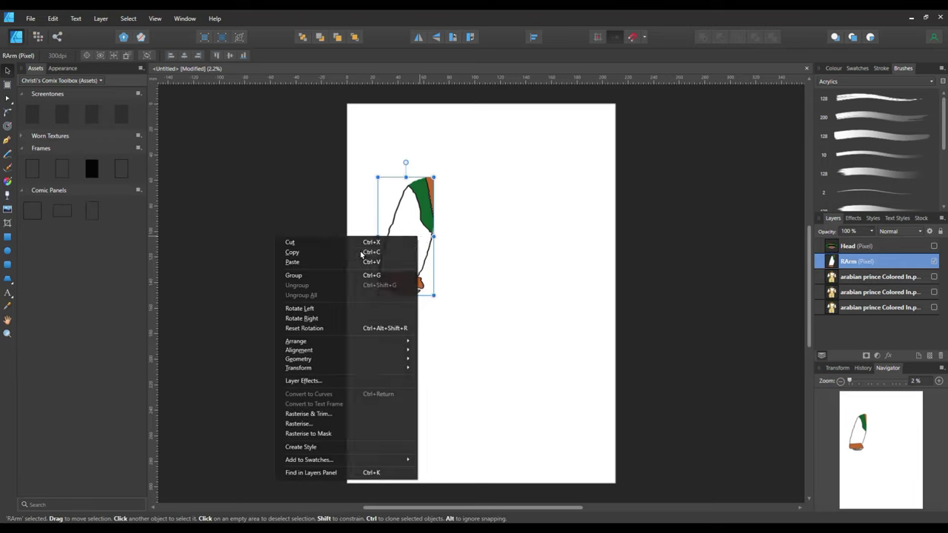
{"action": "left_click", "coordinate": [311, 252]}
{"action": "right_click", "coordinate": [434, 237]}
{"action": "left_click", "coordinate": [357, 266]}
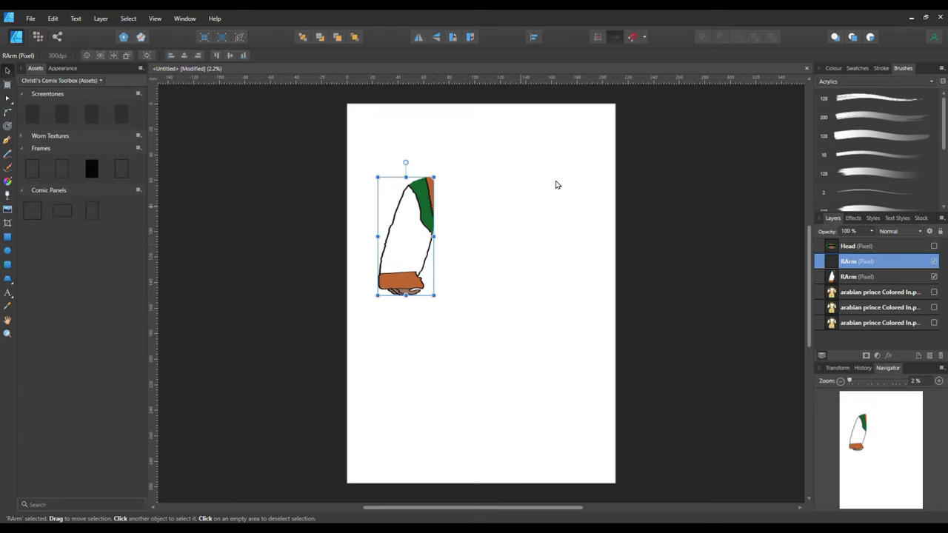
{"action": "left_click", "coordinate": [417, 37]}
{"action": "left_click_drag", "start_coordinate": [407, 247], "coordinate": [580, 247]}
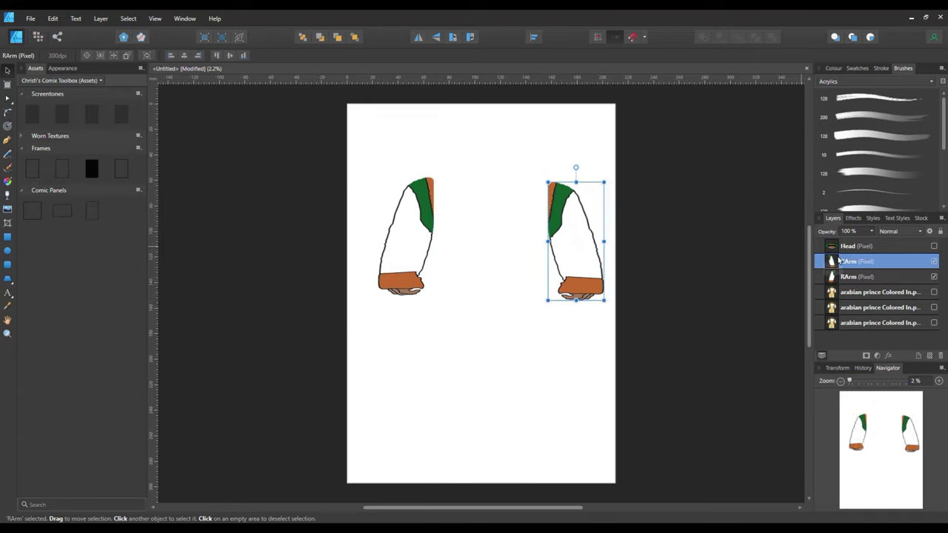
Rename the flipped arm copy as LArm and deselect it.
{"action": "double_click", "coordinate": [848, 262]}
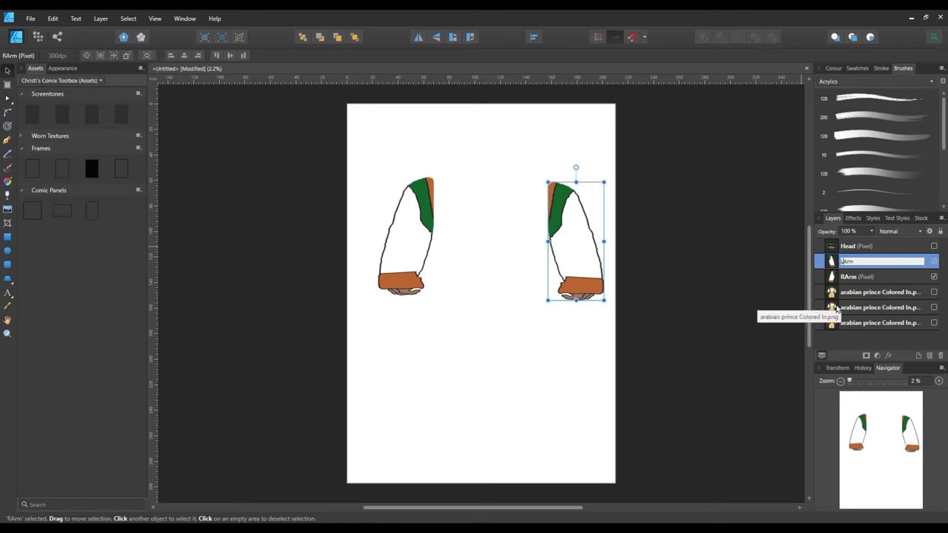
{"action": "type", "text": "L"}
{"action": "left_click", "coordinate": [700, 265]}
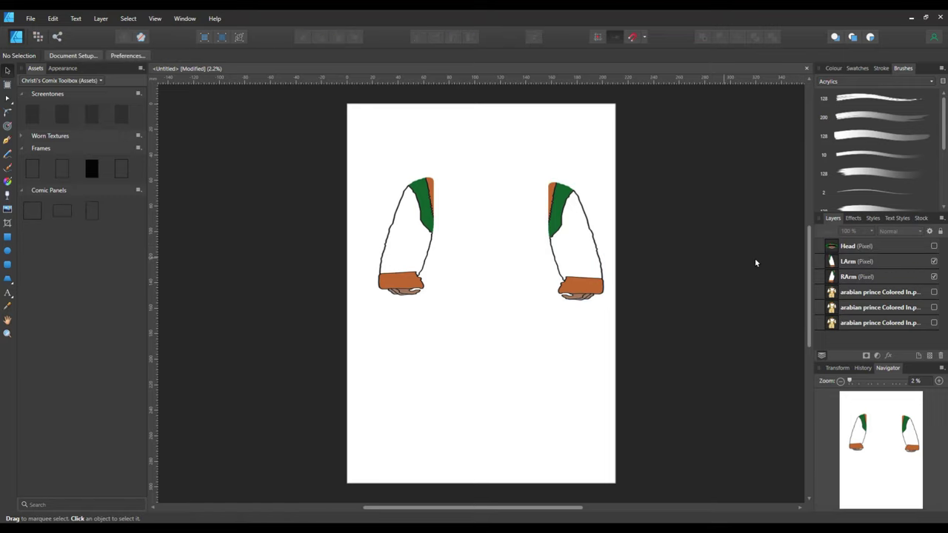
Show the uppermost full-figure copy and hide the LArm and RArm layers.
{"action": "left_click", "coordinate": [934, 293]}
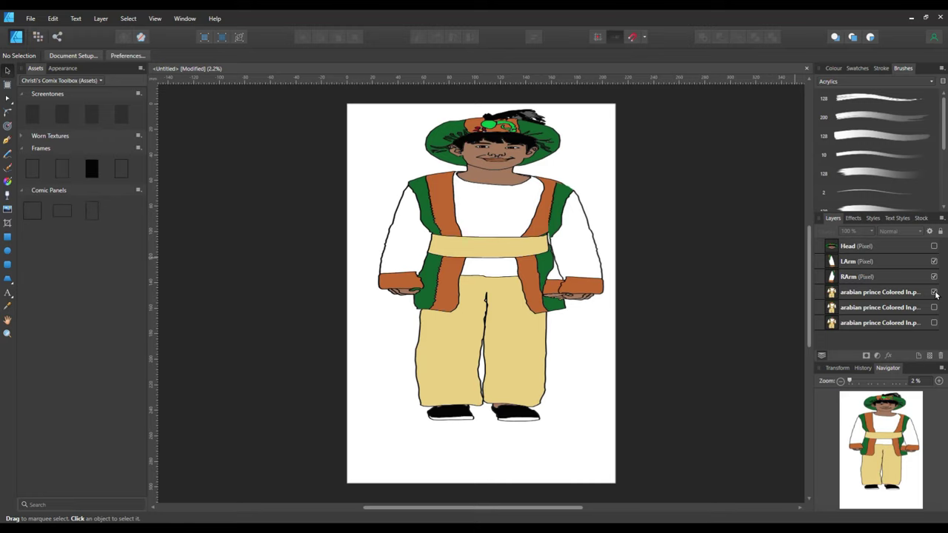
{"action": "left_click", "coordinate": [934, 292]}
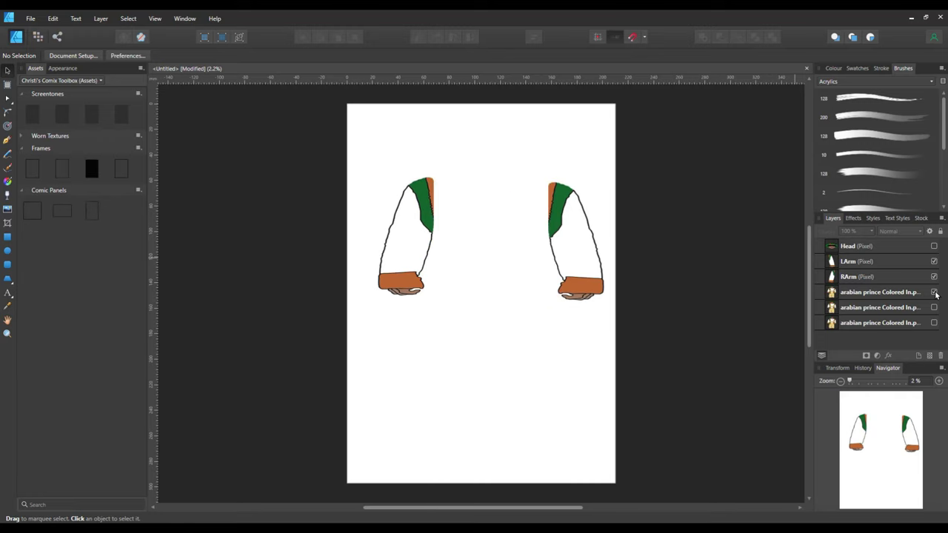
{"action": "left_click", "coordinate": [934, 292]}
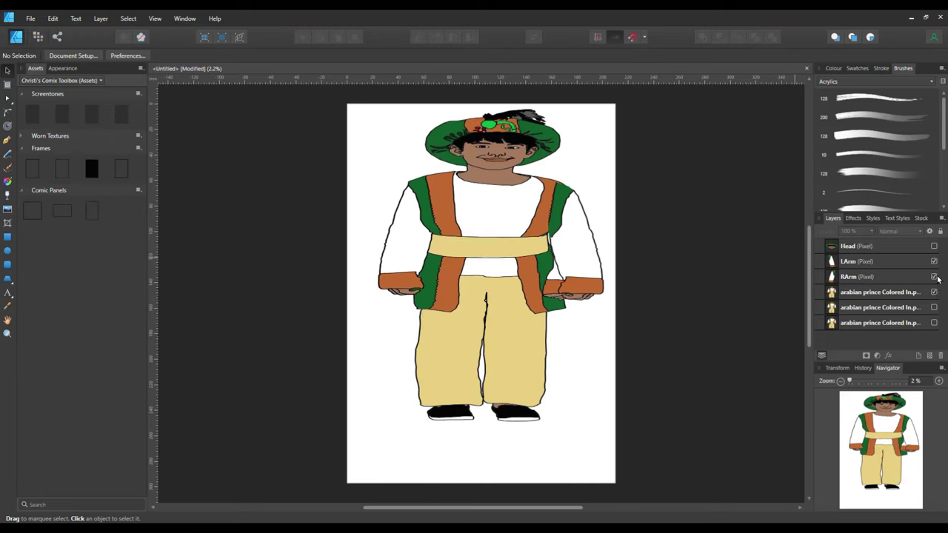
{"action": "left_click", "coordinate": [934, 262]}
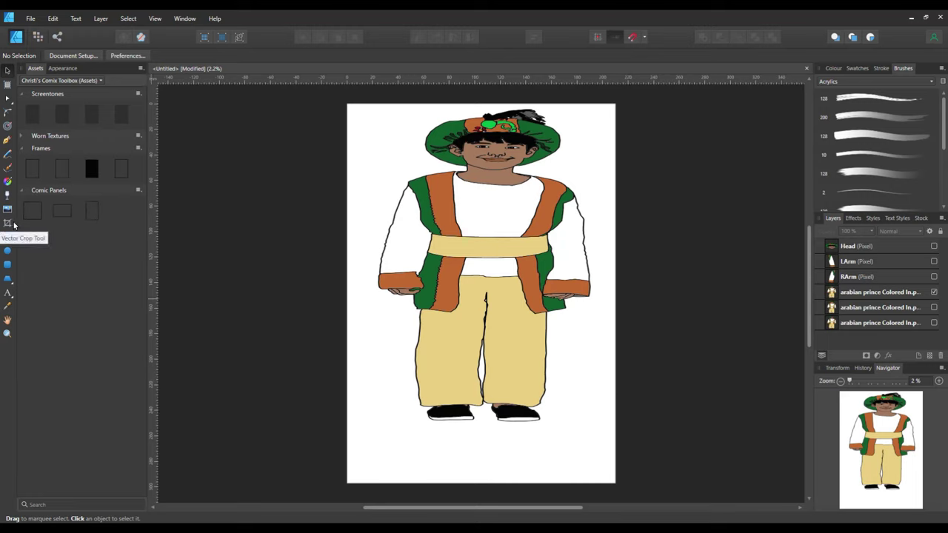
Crop the visible full-figure copy vertically to the torso, from the neck down to the coat's hem.
{"action": "left_click", "coordinate": [455, 333]}
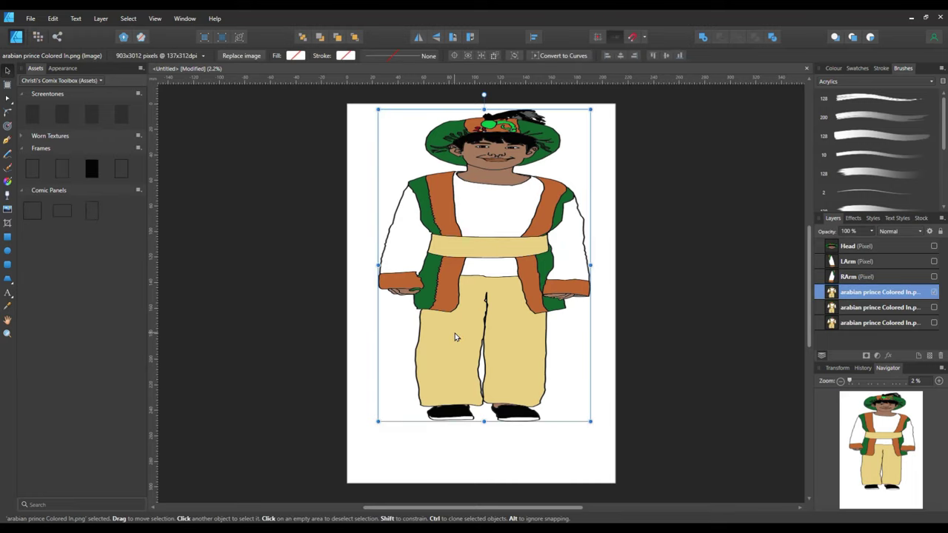
{"action": "left_click", "coordinate": [7, 223]}
{"action": "left_click_drag", "start_coordinate": [484, 421], "coordinate": [493, 315]}
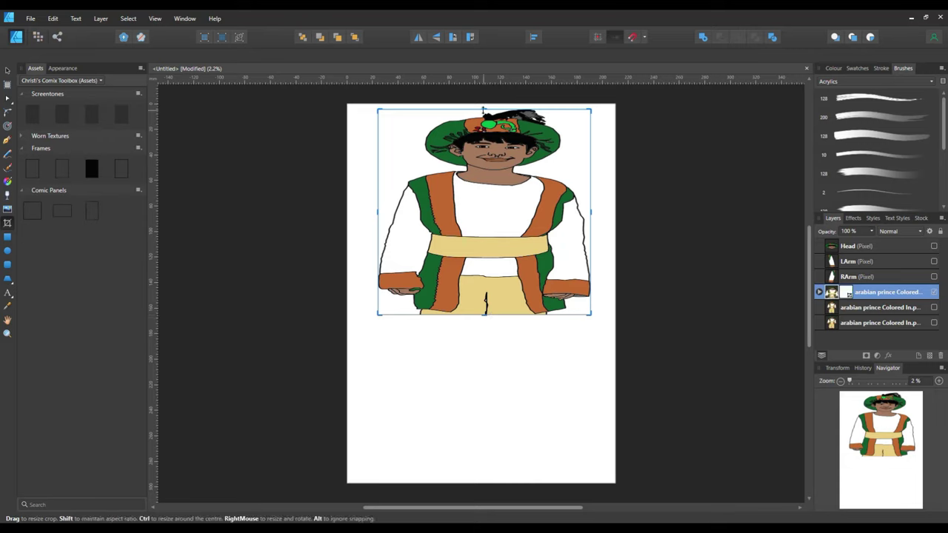
{"action": "left_click_drag", "start_coordinate": [484, 108], "coordinate": [485, 168]}
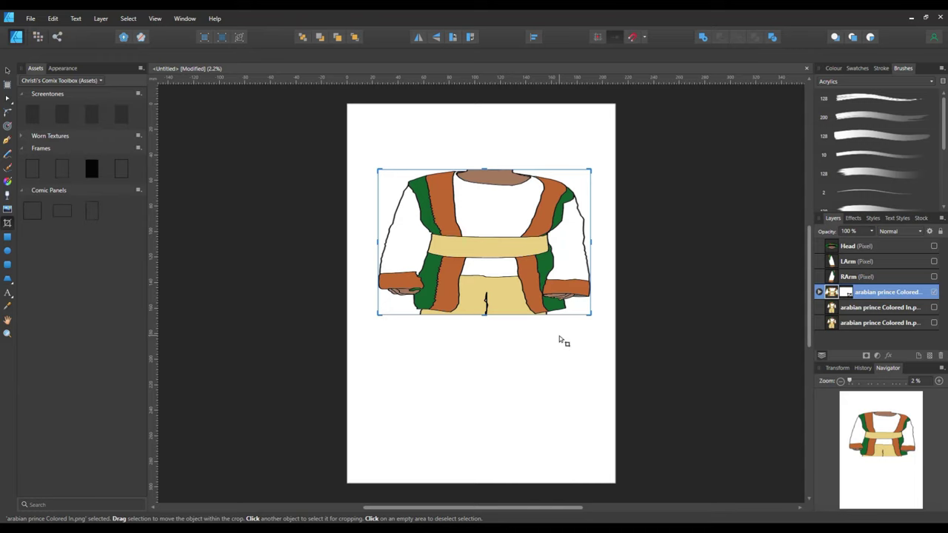
Rasterise the cropped torso image and send the document to Affinity Photo for editing.
{"action": "left_click", "coordinate": [7, 71]}
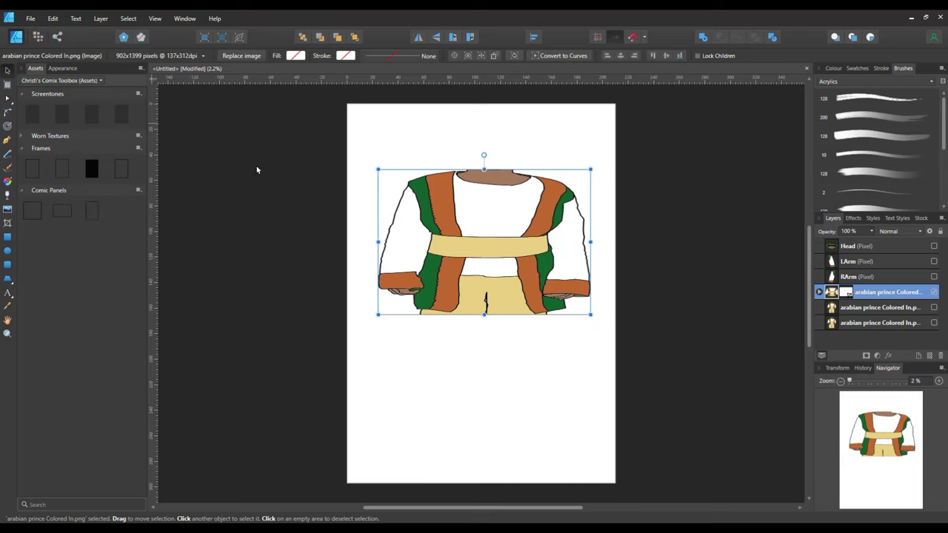
{"action": "right_click", "coordinate": [531, 262]}
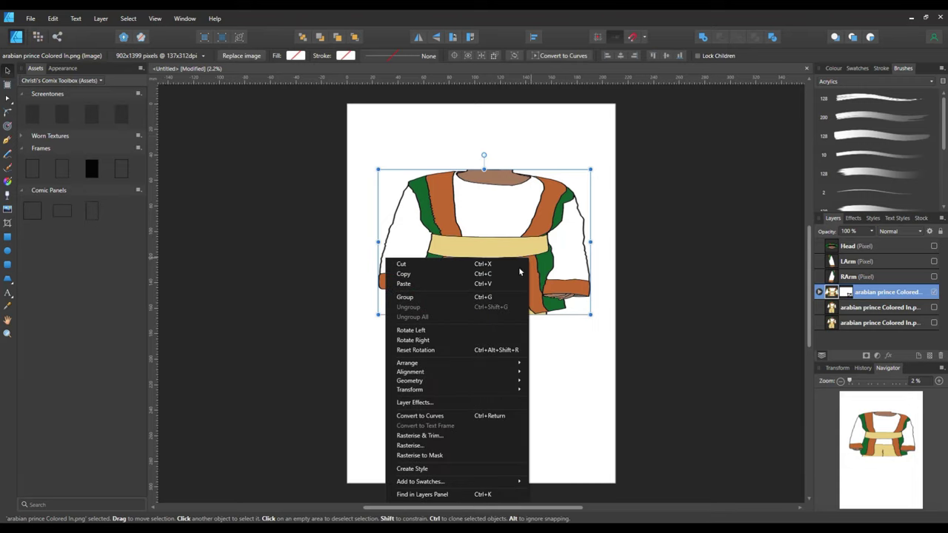
{"action": "left_click", "coordinate": [460, 447]}
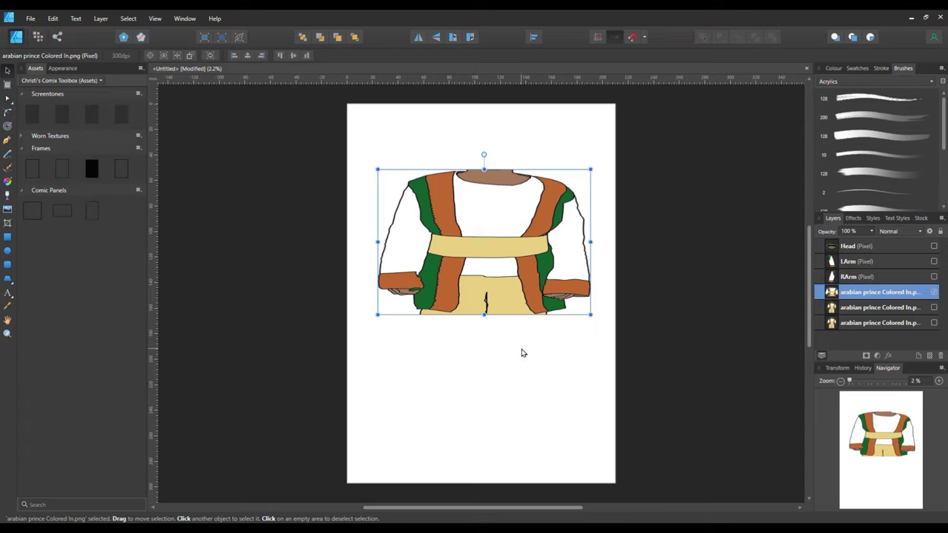
{"action": "left_click", "coordinate": [30, 19]}
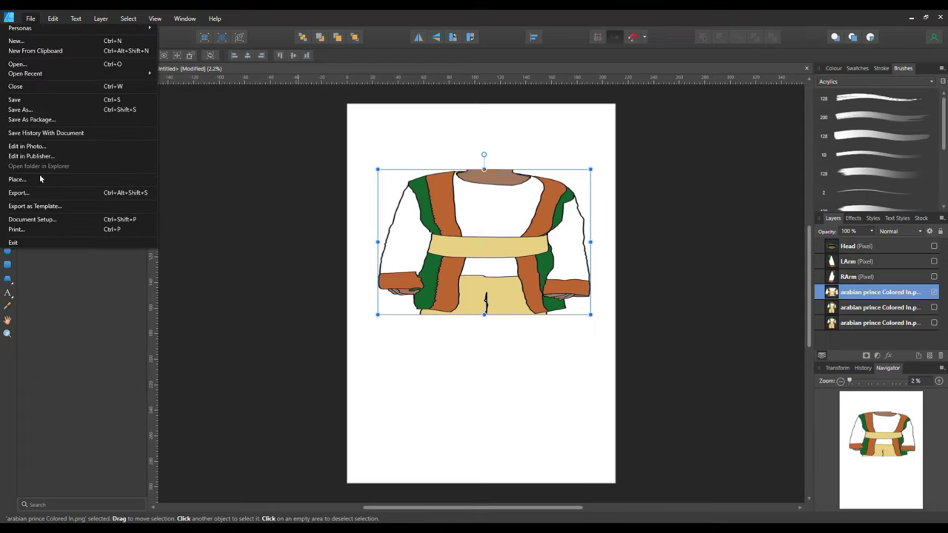
{"action": "left_click", "coordinate": [77, 155]}
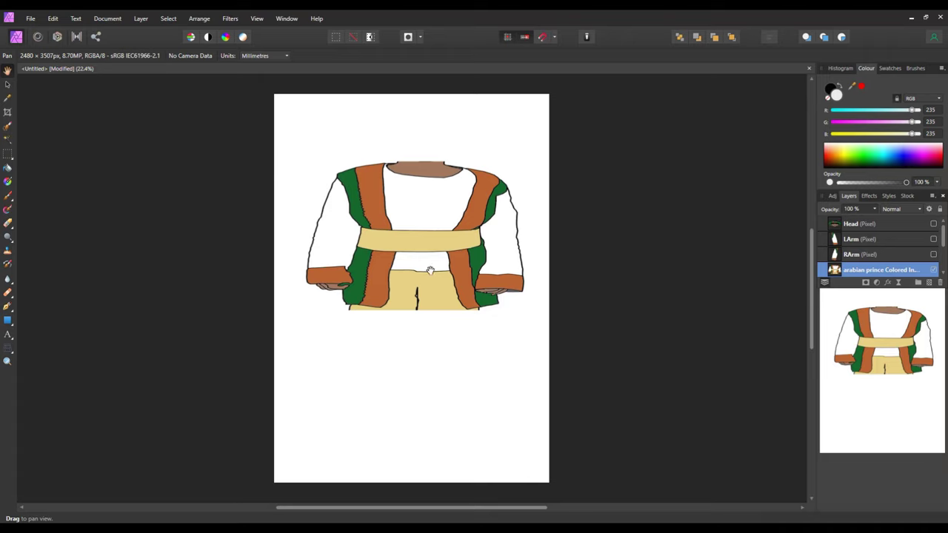
Draw a rectangle beside the torso, fill it with blue and send it to the back of the layer stack.
{"action": "left_click", "coordinate": [10, 228]}
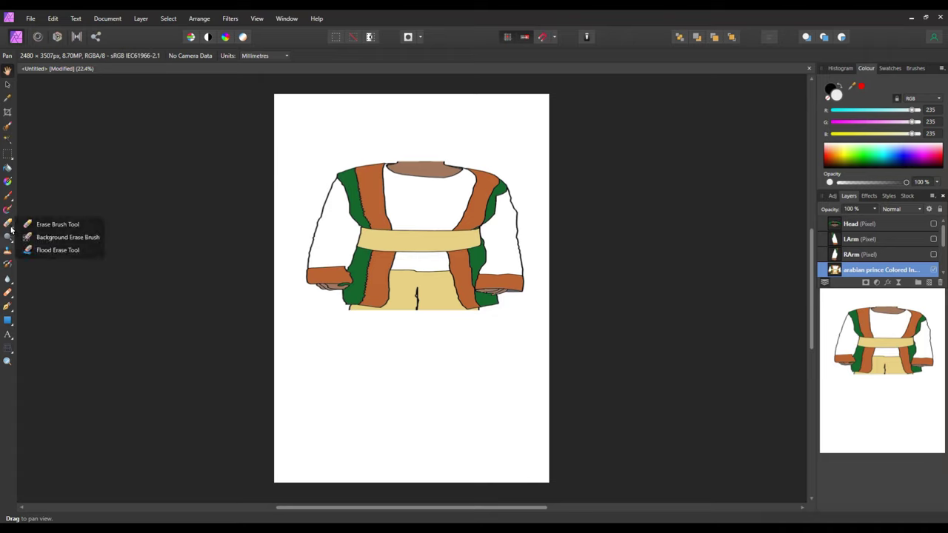
{"action": "left_click", "coordinate": [63, 251]}
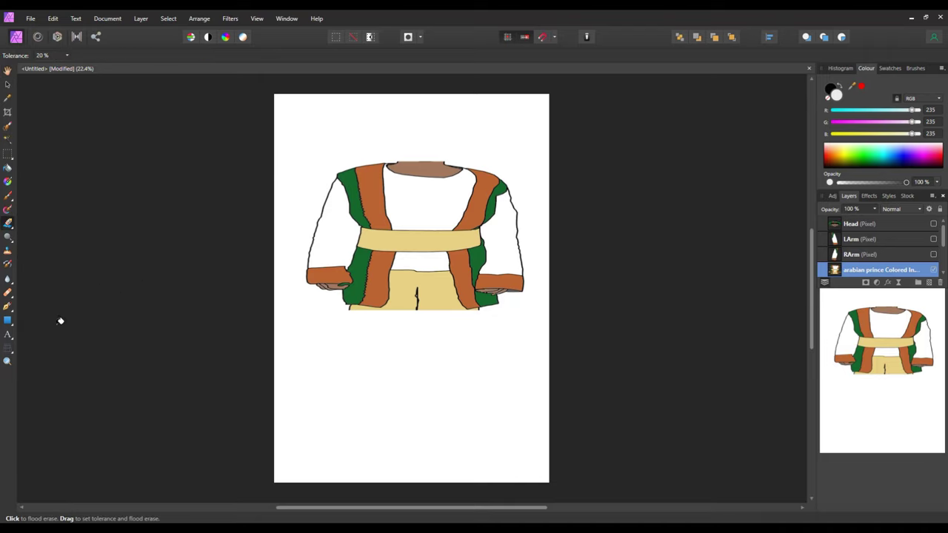
{"action": "left_click", "coordinate": [7, 320]}
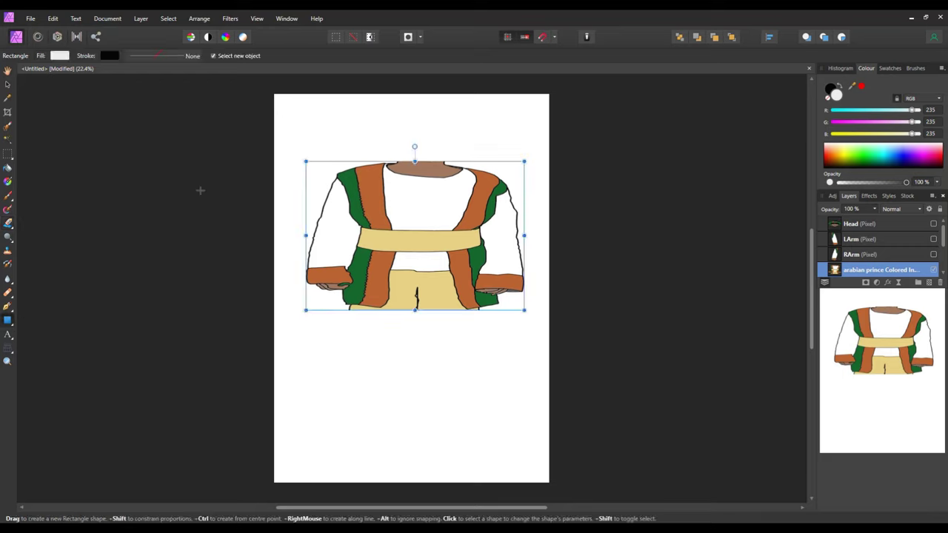
{"action": "left_click_drag", "start_coordinate": [191, 156], "coordinate": [245, 292]}
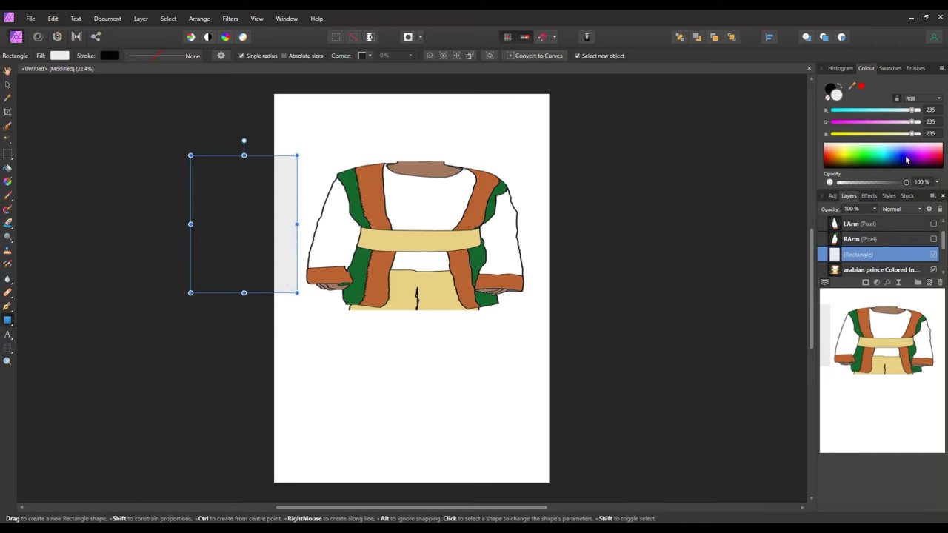
{"action": "left_click", "coordinate": [907, 160]}
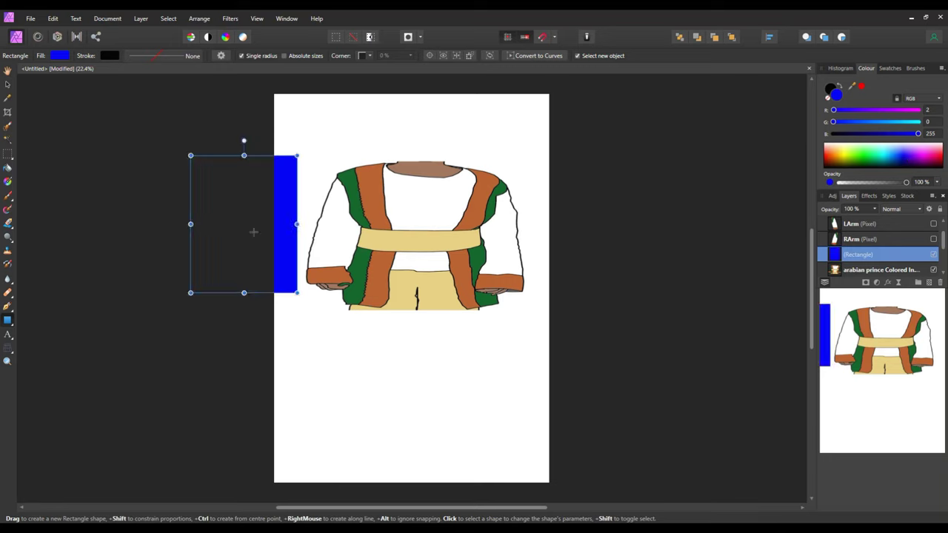
{"action": "right_click", "coordinate": [286, 209]}
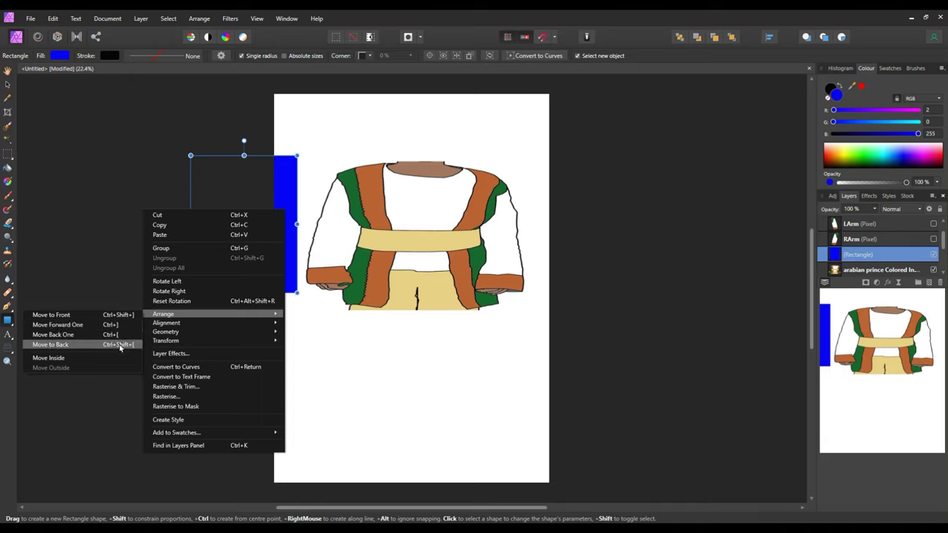
{"action": "left_click", "coordinate": [119, 344]}
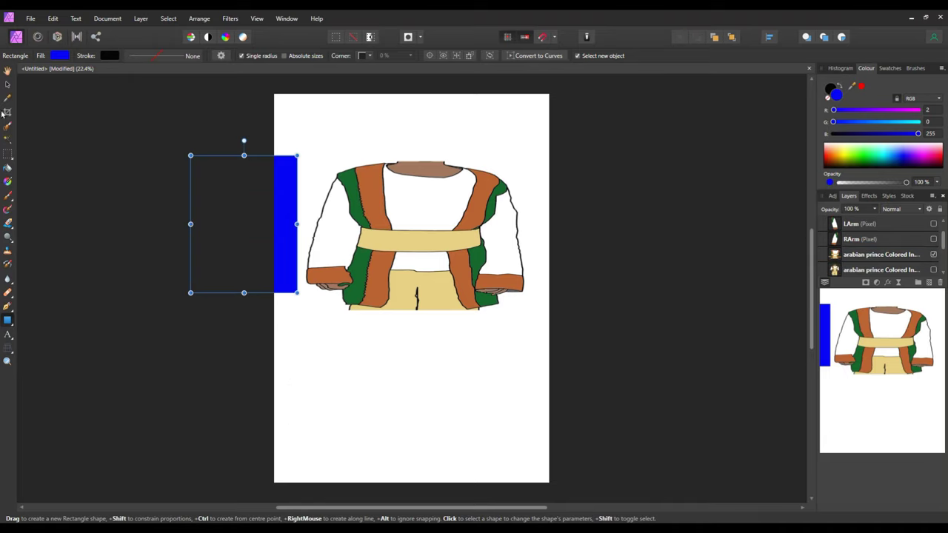
Move the blue rectangle up behind the torso's shoulder and cut it from the document.
{"action": "left_click", "coordinate": [9, 86]}
{"action": "left_click_drag", "start_coordinate": [239, 263], "coordinate": [313, 148]}
{"action": "right_click", "coordinate": [313, 148]}
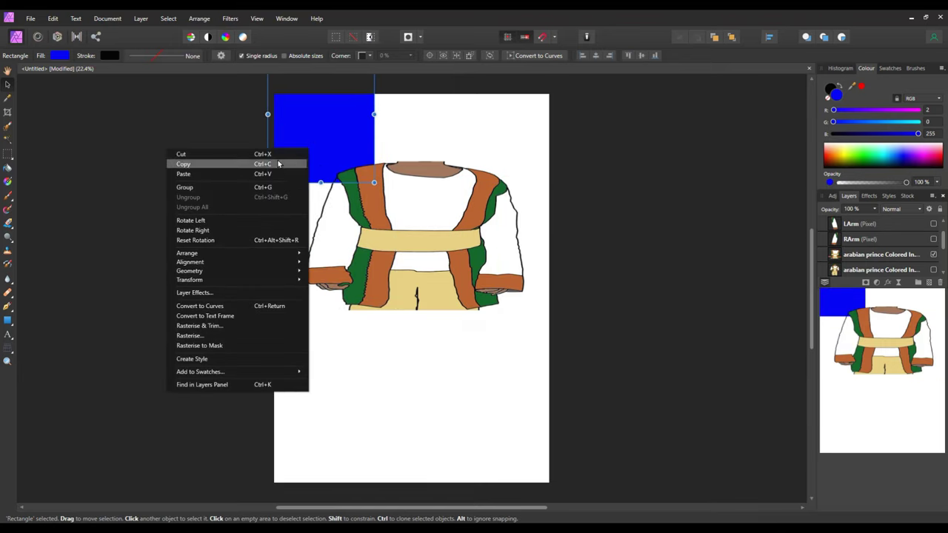
{"action": "left_click", "coordinate": [276, 156]}
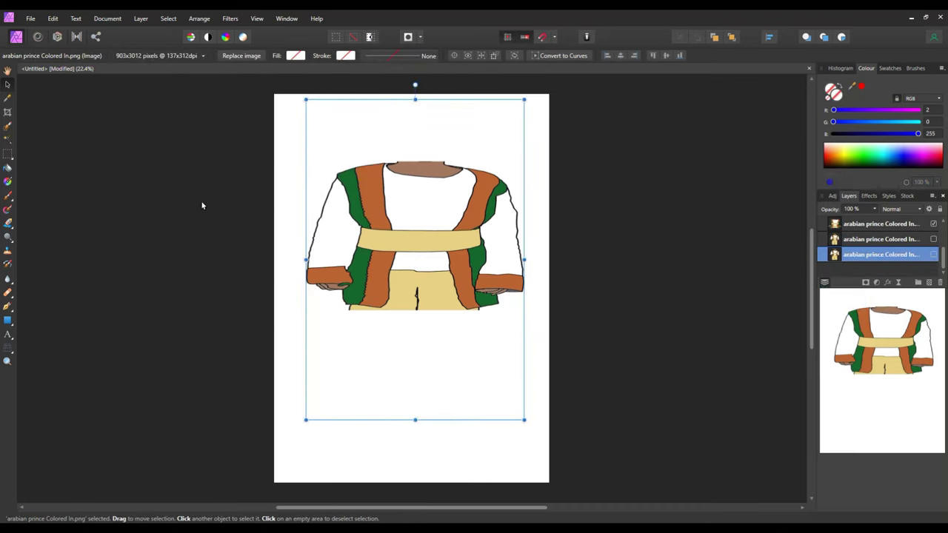
At 400% zoom, erase the trousers below the coat's left hem on the visible torso layer with the 29 px Erase Brush.
{"action": "left_click", "coordinate": [257, 18]}
{"action": "left_click", "coordinate": [230, 19]}
{"action": "mouse_move", "coordinate": [260, 18]}
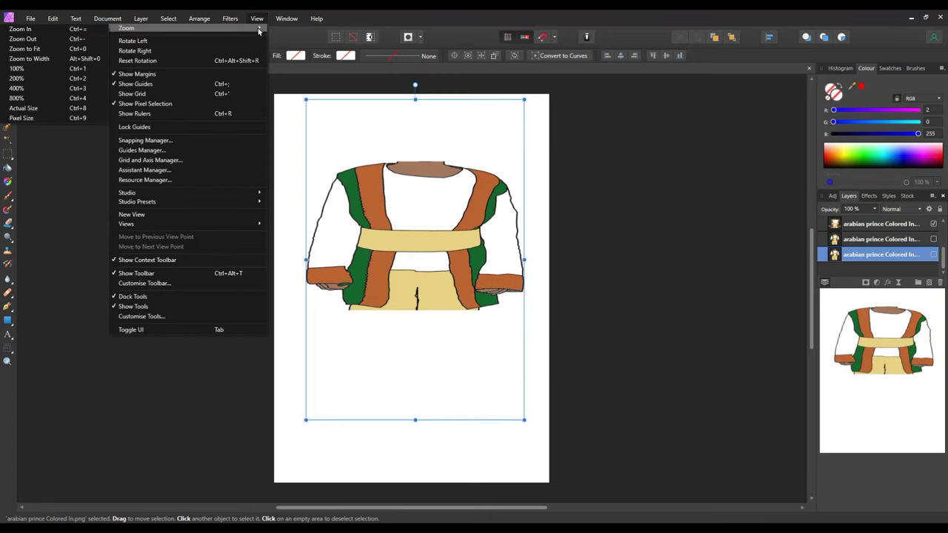
{"action": "left_click", "coordinate": [252, 17]}
{"action": "left_click", "coordinate": [250, 16]}
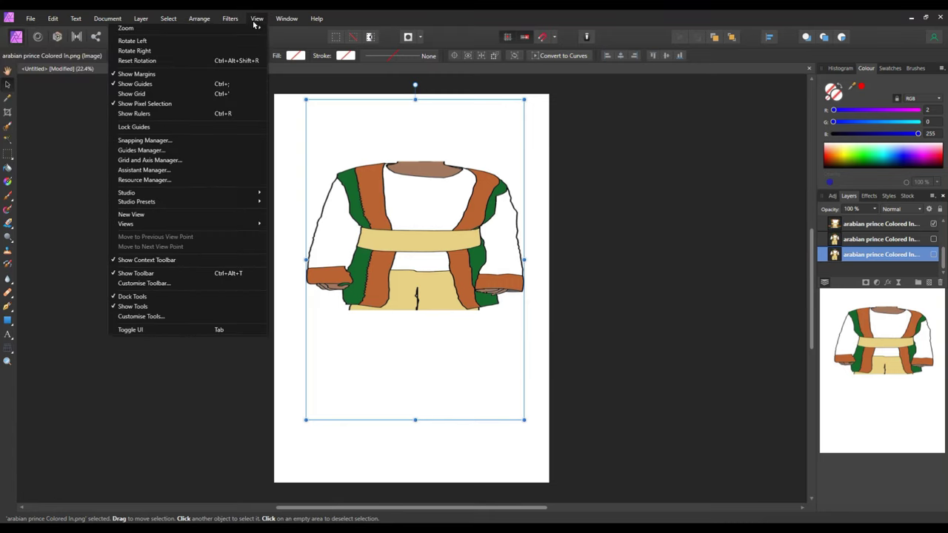
{"action": "left_click", "coordinate": [258, 20]}
{"action": "left_click", "coordinate": [258, 20]}
{"action": "mouse_move", "coordinate": [257, 31]}
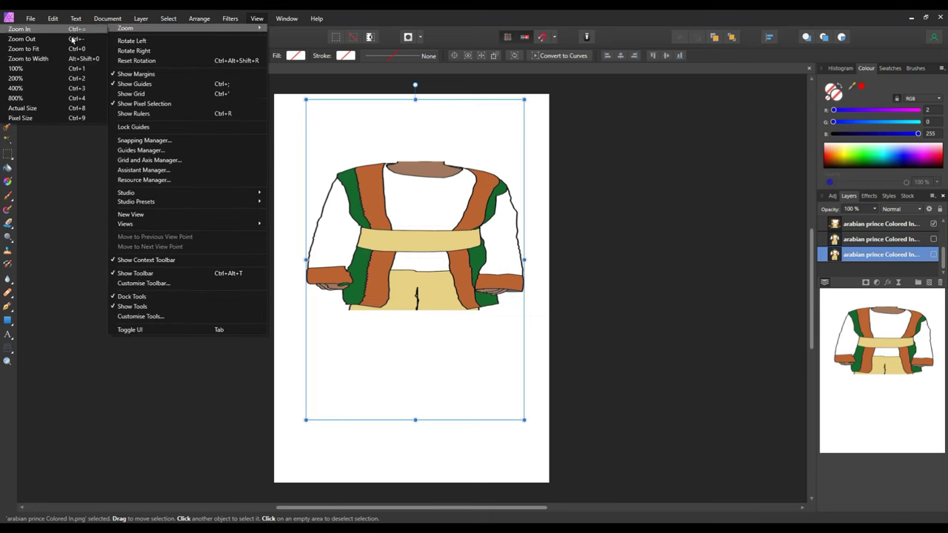
{"action": "left_click", "coordinate": [55, 88]}
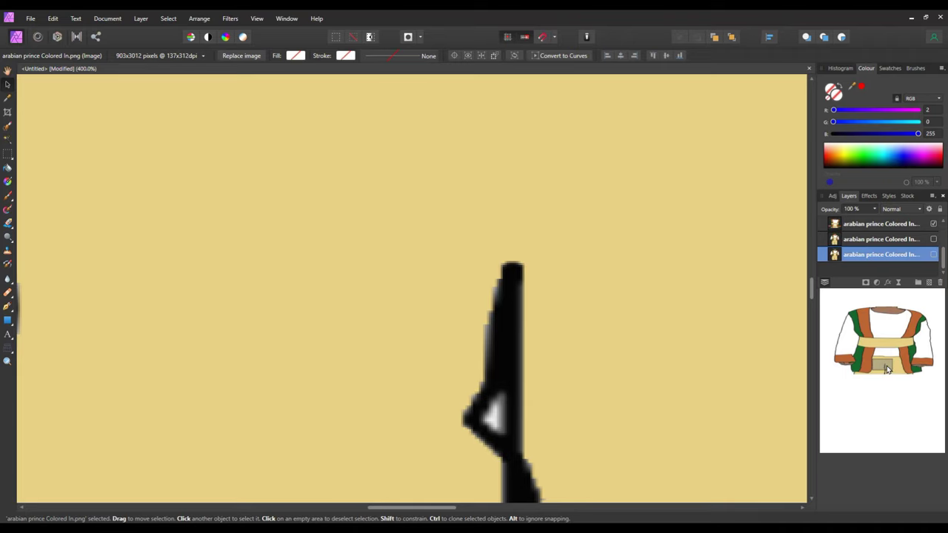
{"action": "left_click_drag", "start_coordinate": [887, 369], "coordinate": [861, 376]}
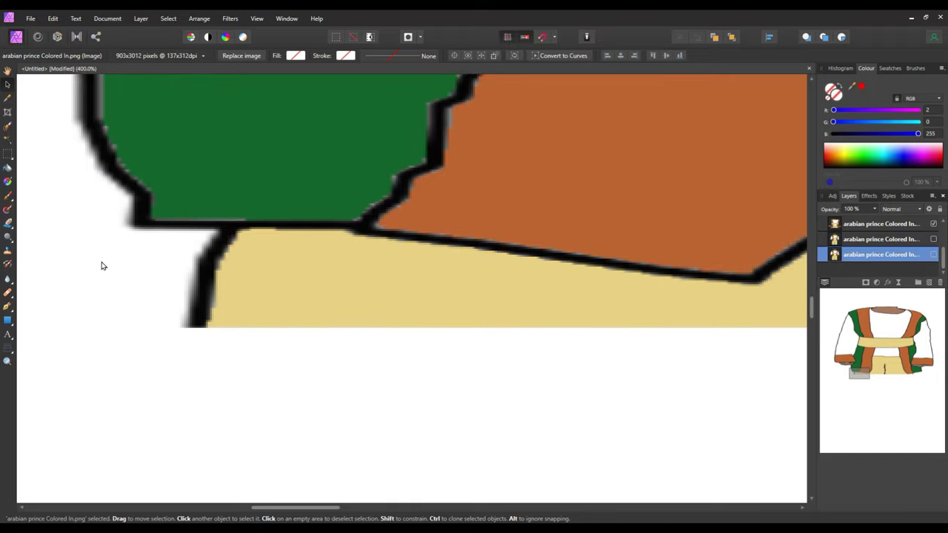
{"action": "left_click", "coordinate": [12, 232]}
{"action": "left_click", "coordinate": [37, 222]}
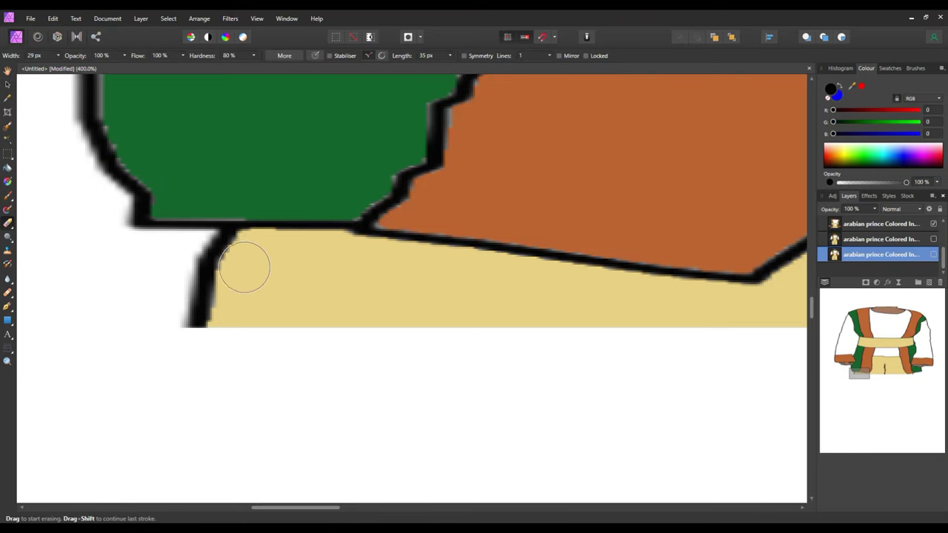
{"action": "mouse_move", "coordinate": [232, 253]}
{"action": "left_mouse_down"}
{"action": "mouse_move", "coordinate": [221, 268]}
{"action": "mouse_move", "coordinate": [439, 313]}
{"action": "left_mouse_up"}
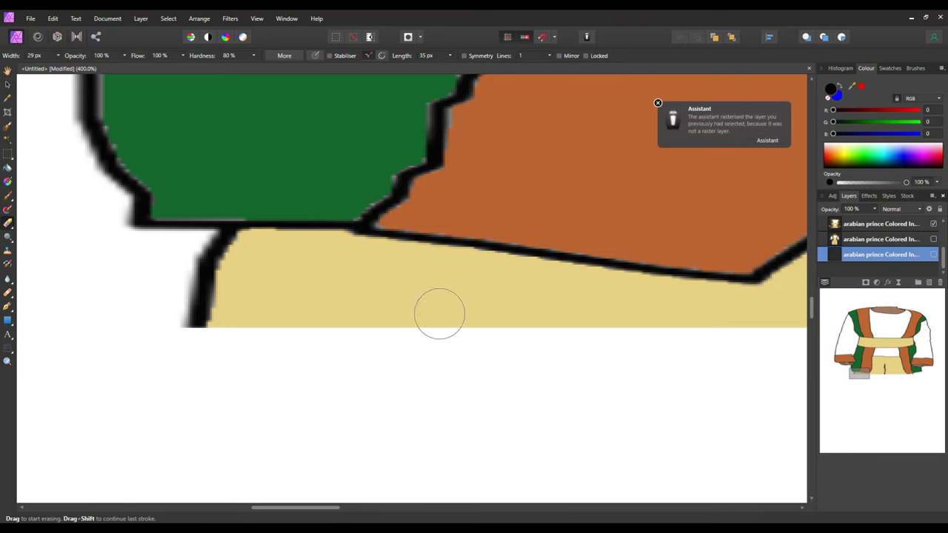
{"action": "left_click", "coordinate": [886, 225]}
{"action": "mouse_move", "coordinate": [218, 256]}
{"action": "left_mouse_down"}
{"action": "mouse_move", "coordinate": [200, 319]}
{"action": "mouse_move", "coordinate": [188, 314]}
{"action": "mouse_move", "coordinate": [209, 257]}
{"action": "mouse_move", "coordinate": [366, 261]}
{"action": "mouse_move", "coordinate": [330, 253]}
{"action": "mouse_move", "coordinate": [252, 280]}
{"action": "mouse_move", "coordinate": [240, 308]}
{"action": "mouse_move", "coordinate": [282, 312]}
{"action": "mouse_move", "coordinate": [348, 298]}
{"action": "mouse_move", "coordinate": [357, 324]}
{"action": "mouse_move", "coordinate": [374, 312]}
{"action": "mouse_move", "coordinate": [451, 351]}
{"action": "mouse_move", "coordinate": [436, 348]}
{"action": "mouse_move", "coordinate": [384, 262]}
{"action": "mouse_move", "coordinate": [751, 313]}
{"action": "mouse_move", "coordinate": [656, 298]}
{"action": "mouse_move", "coordinate": [516, 313]}
{"action": "mouse_move", "coordinate": [373, 309]}
{"action": "left_mouse_up"}
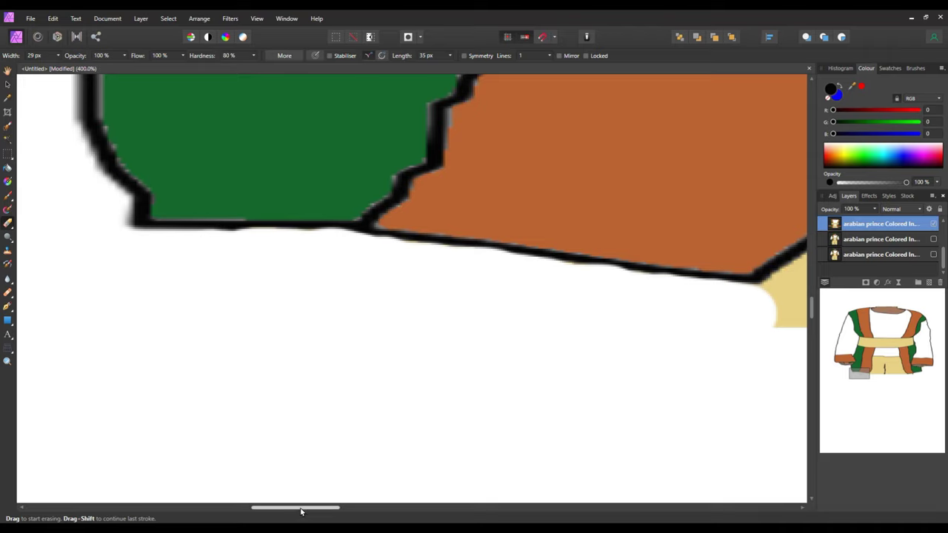
Erase along the trousers' lower edge between the coat panels and everything below the coat's right hem.
{"action": "left_click_drag", "start_coordinate": [300, 511], "coordinate": [384, 511]}
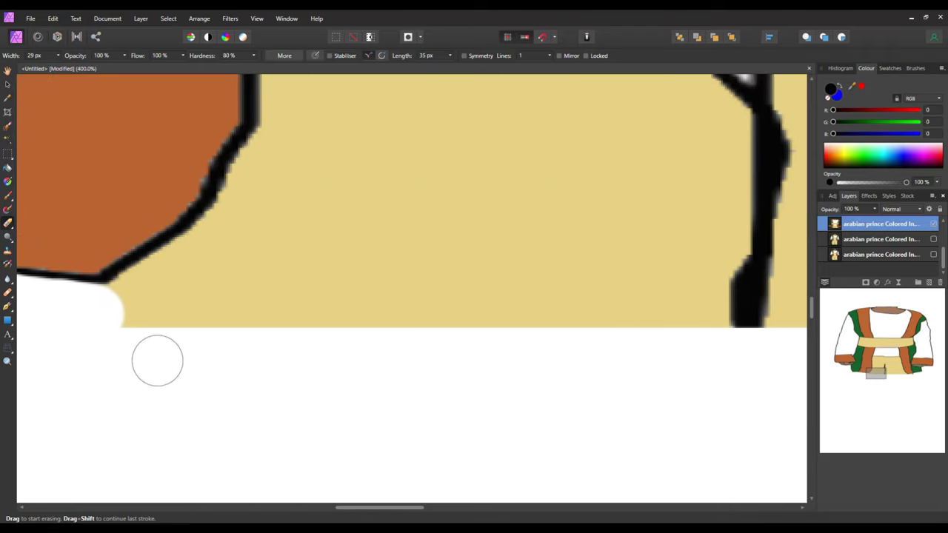
{"action": "mouse_move", "coordinate": [136, 327]}
{"action": "left_mouse_down"}
{"action": "mouse_move", "coordinate": [367, 354]}
{"action": "mouse_move", "coordinate": [349, 362]}
{"action": "mouse_move", "coordinate": [326, 352]}
{"action": "mouse_move", "coordinate": [380, 358]}
{"action": "left_mouse_up"}
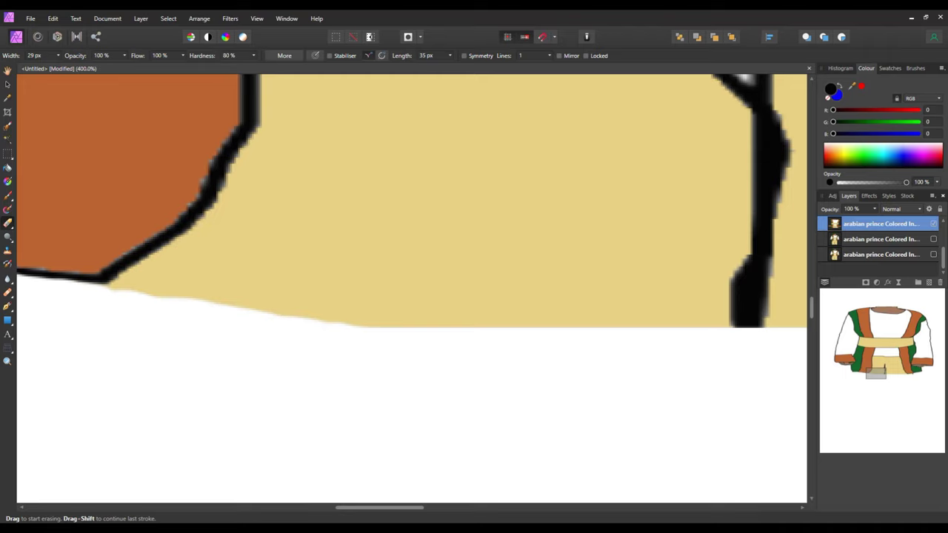
{"action": "left_click_drag", "start_coordinate": [394, 510], "coordinate": [582, 510]}
{"action": "mouse_move", "coordinate": [431, 332]}
{"action": "left_mouse_down"}
{"action": "mouse_move", "coordinate": [425, 304]}
{"action": "mouse_move", "coordinate": [400, 307]}
{"action": "mouse_move", "coordinate": [62, 362]}
{"action": "left_mouse_up"}
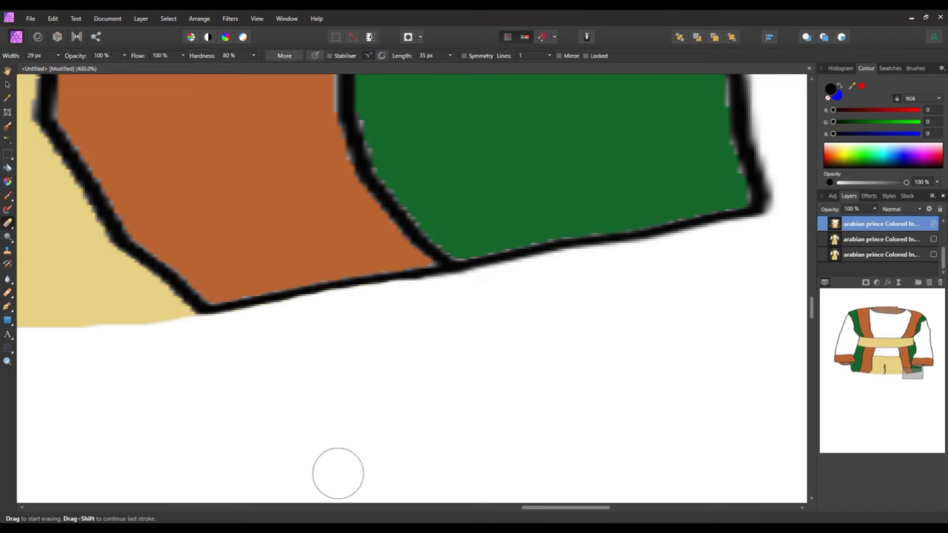
Erase the upper strip of the neck across its full width, including the outline stubs on both sides.
{"action": "scroll", "coordinate": [506, 444], "scroll_direction": "up", "scroll_amount": 4}
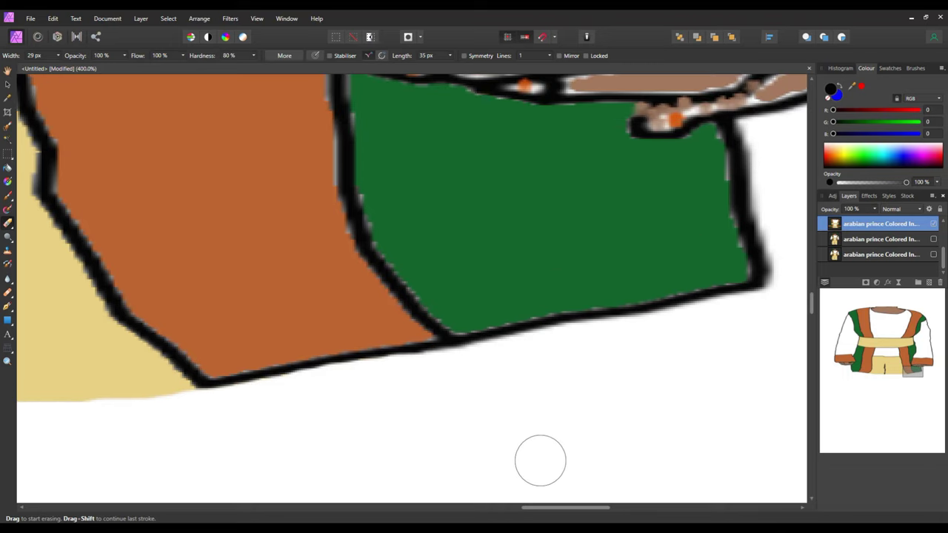
{"action": "scroll", "coordinate": [553, 468], "scroll_direction": "up", "scroll_amount": 6}
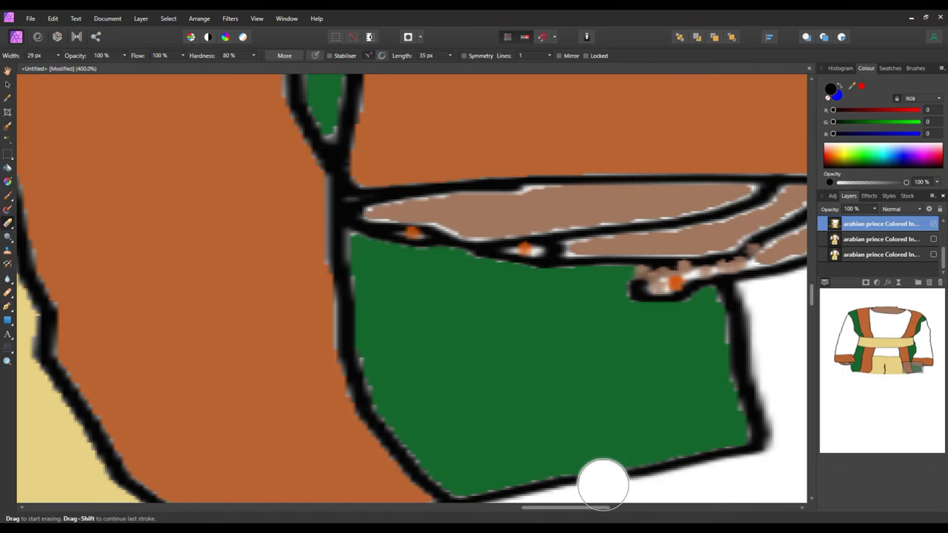
{"action": "scroll", "coordinate": [603, 485], "scroll_direction": "up", "scroll_amount": 2}
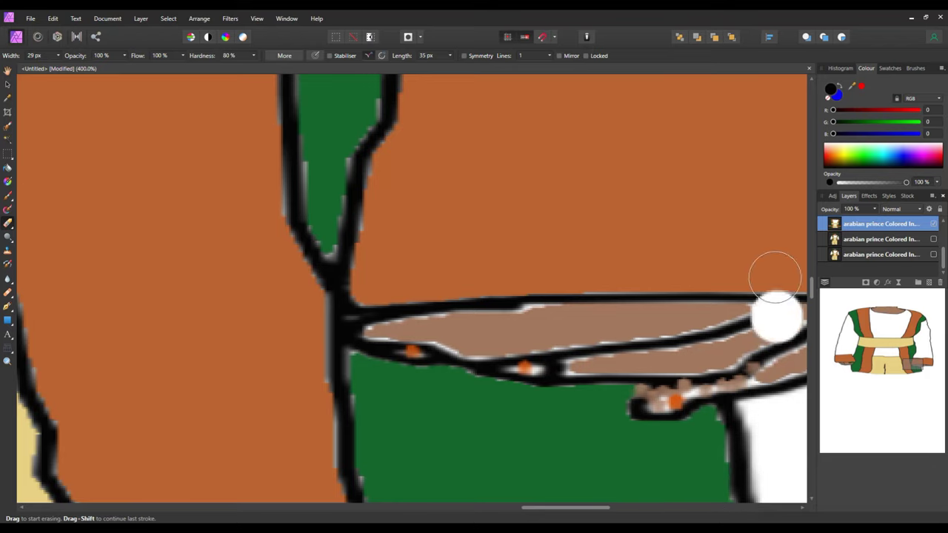
{"action": "left_click_drag", "start_coordinate": [812, 291], "coordinate": [788, 165]}
{"action": "scroll", "coordinate": [788, 176], "scroll_direction": "up", "scroll_amount": 1}
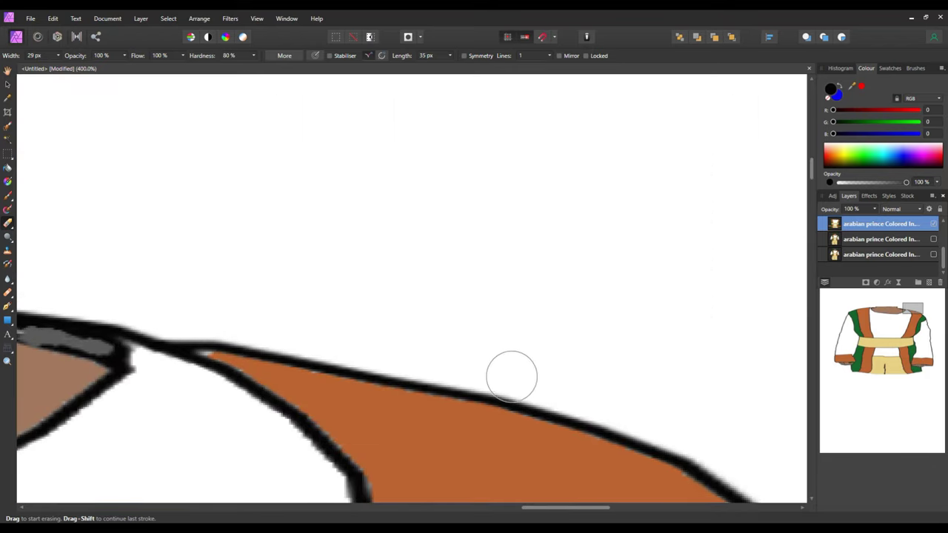
{"action": "left_click_drag", "start_coordinate": [567, 511], "coordinate": [462, 510]}
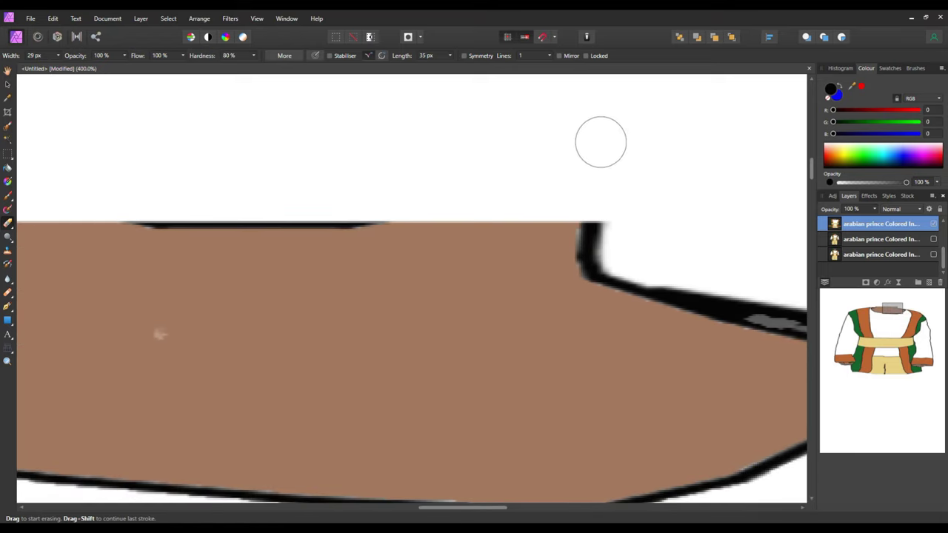
{"action": "mouse_move", "coordinate": [536, 259]}
{"action": "left_mouse_down"}
{"action": "mouse_move", "coordinate": [618, 238]}
{"action": "mouse_move", "coordinate": [521, 240]}
{"action": "mouse_move", "coordinate": [268, 212]}
{"action": "mouse_move", "coordinate": [111, 223]}
{"action": "left_mouse_up"}
{"action": "left_click_drag", "start_coordinate": [464, 512], "coordinate": [404, 511]}
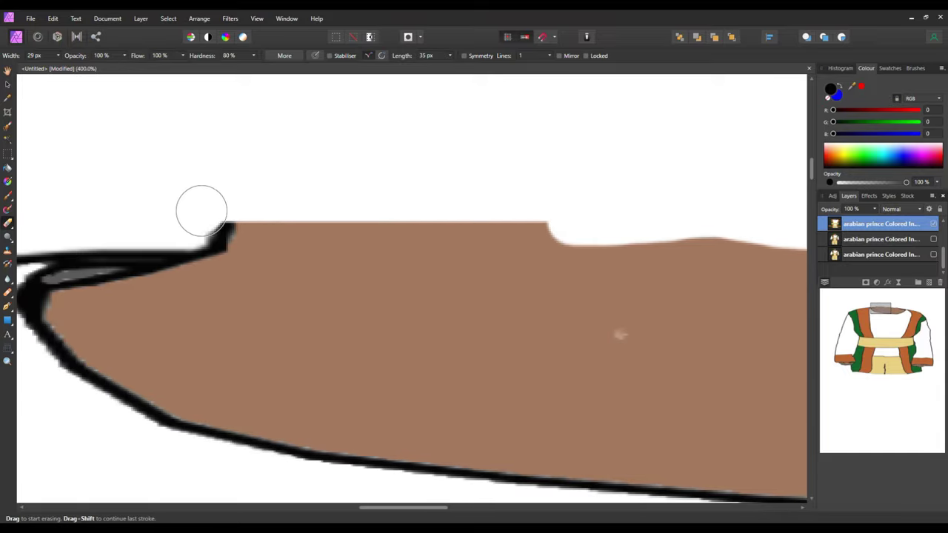
{"action": "left_click_drag", "start_coordinate": [207, 220], "coordinate": [741, 218]}
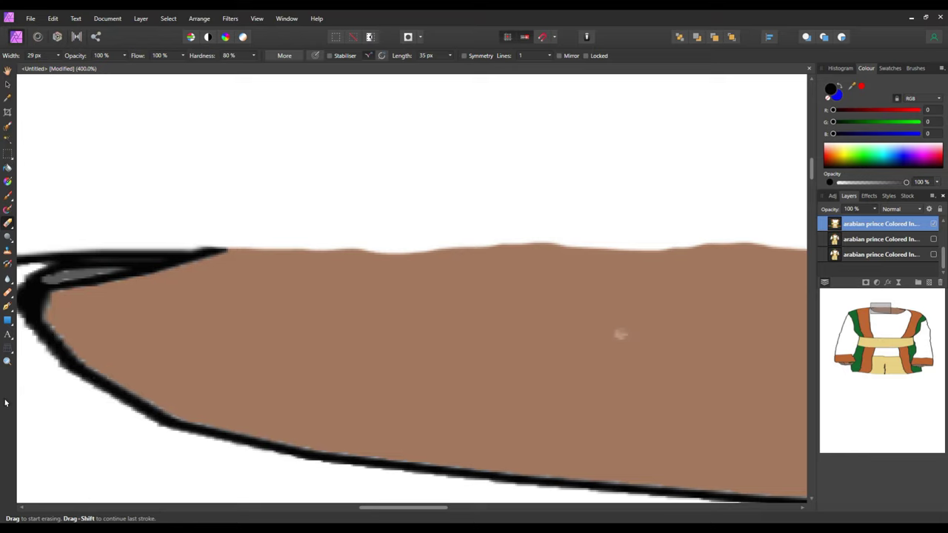
Sample the neck's skin colour and paint over the light spot inside it with the 10 px Paint Brush.
{"action": "left_click", "coordinate": [7, 195]}
{"action": "key", "text": "ctrl+z"}
{"action": "left_click", "coordinate": [8, 97]}
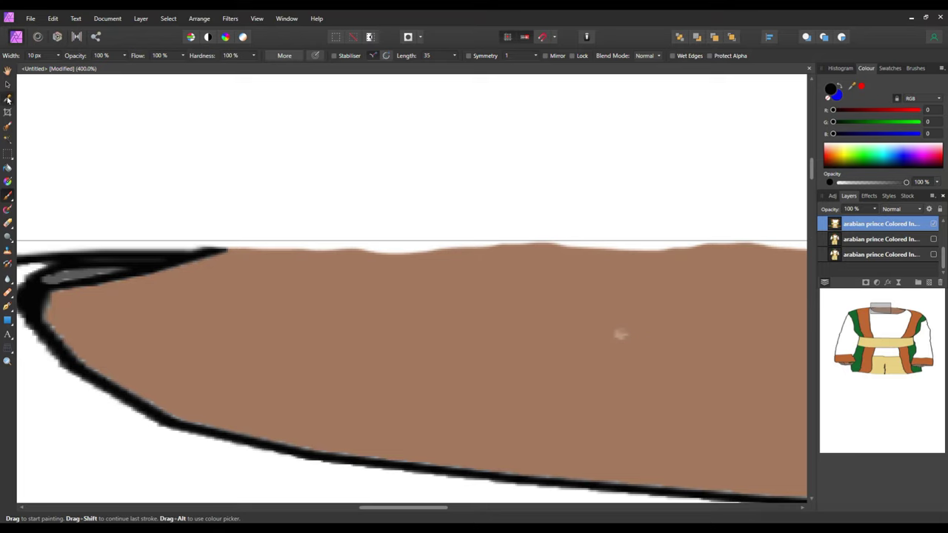
{"action": "left_click", "coordinate": [437, 335]}
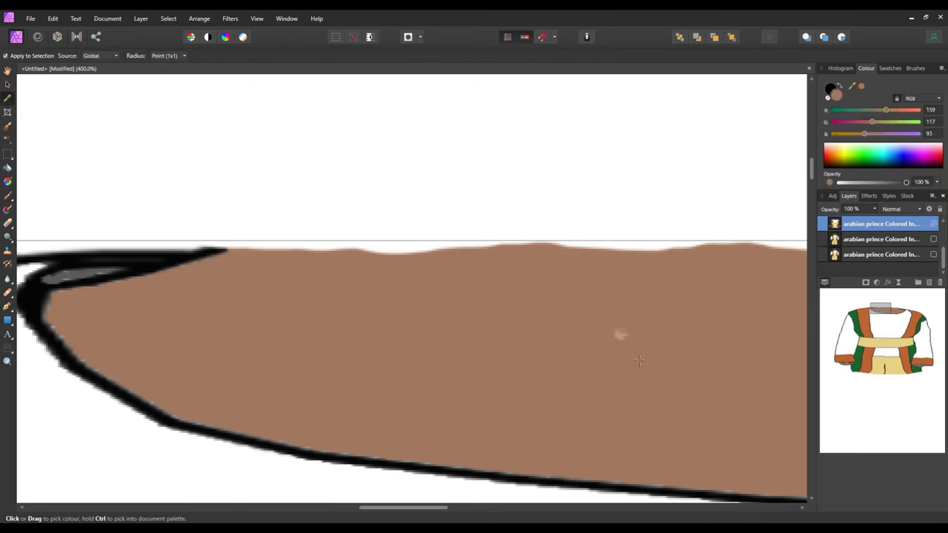
{"action": "left_click", "coordinate": [7, 196]}
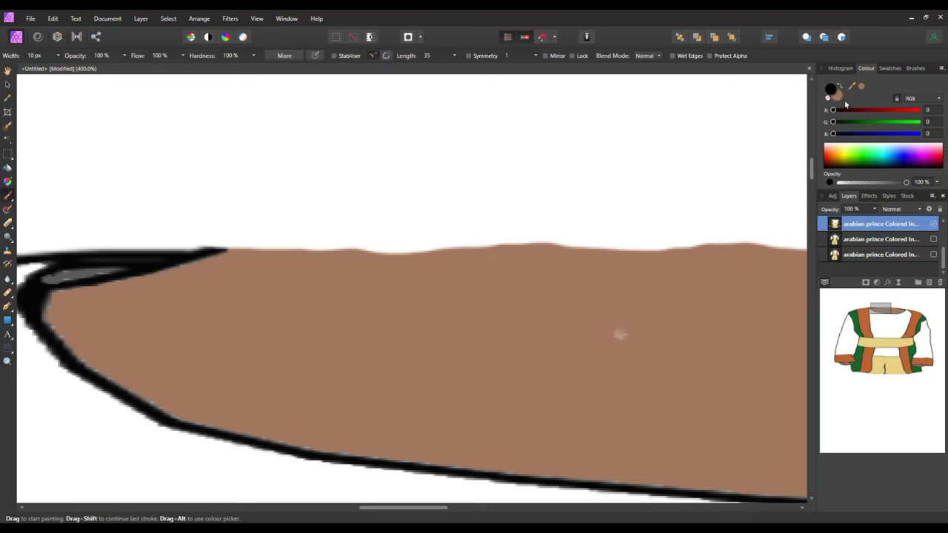
{"action": "left_click", "coordinate": [837, 97]}
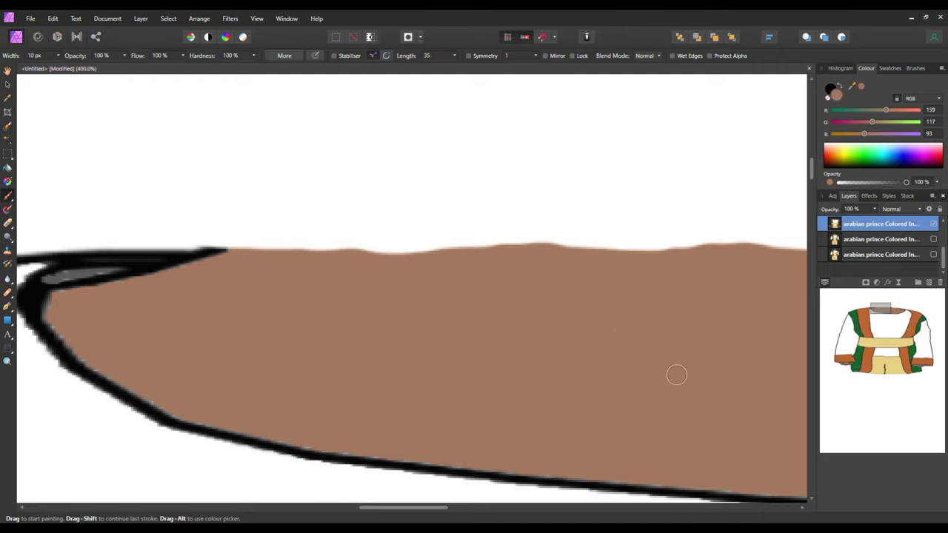
{"action": "left_click", "coordinate": [7, 87]}
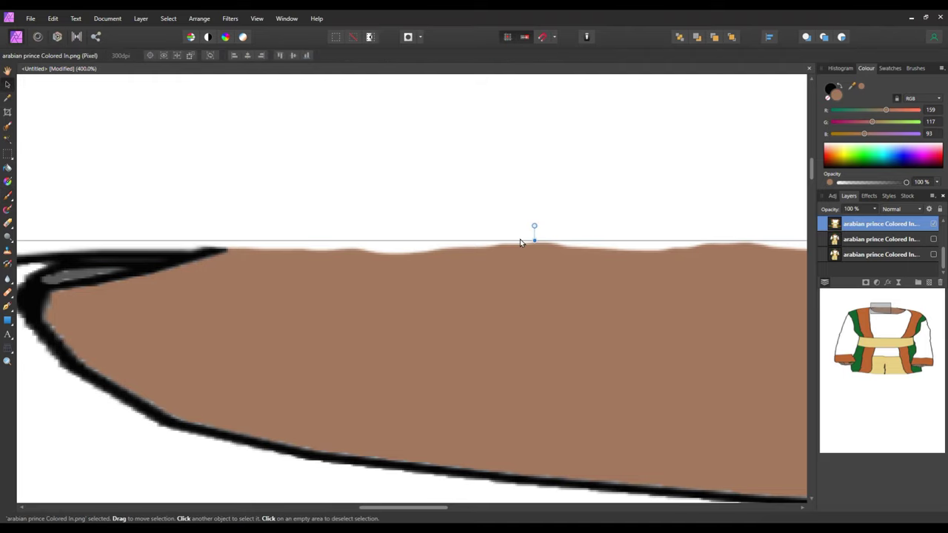
At the left cuff, paint a black 10 px line along the coat's edge, from the cuff's upper corner down across the cuff and hand.
{"action": "left_click_drag", "start_coordinate": [891, 312], "coordinate": [852, 364]}
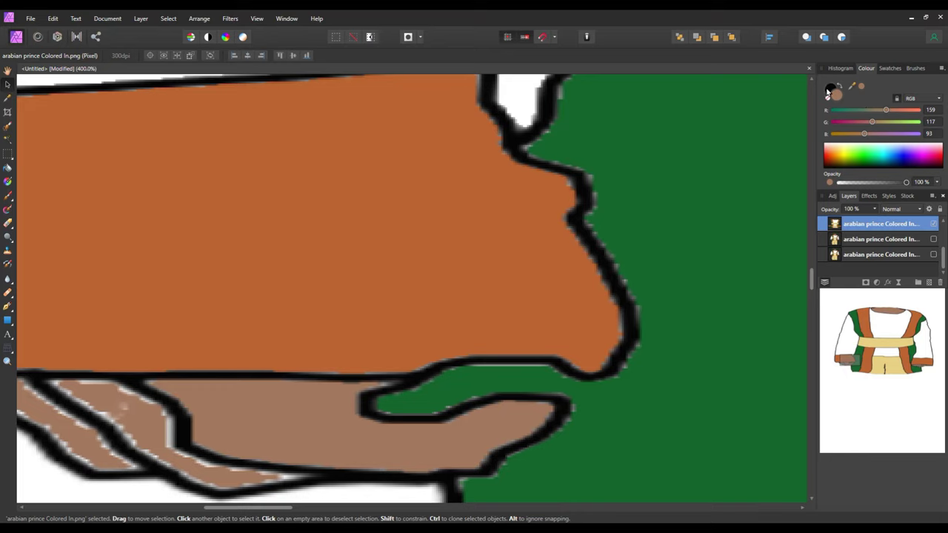
{"action": "left_click", "coordinate": [830, 89]}
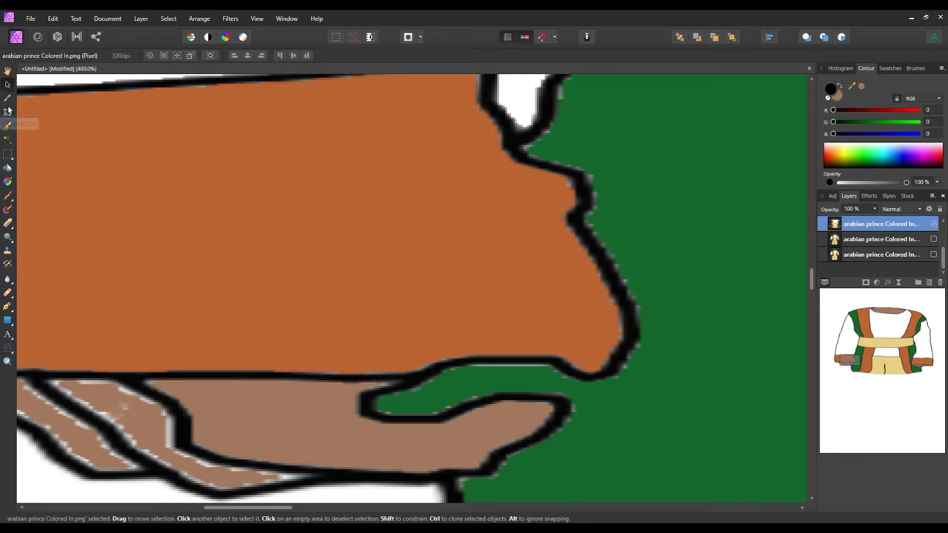
{"action": "left_click", "coordinate": [8, 197]}
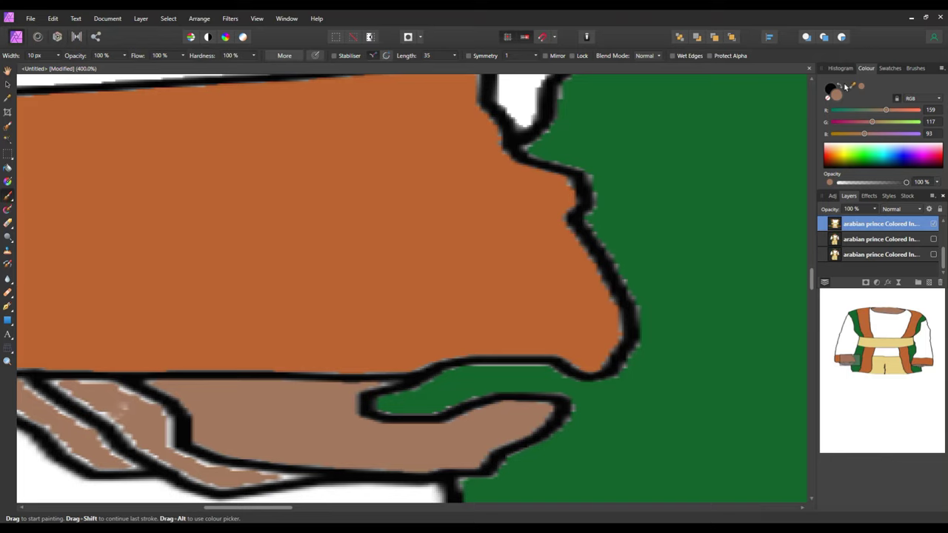
{"action": "left_click", "coordinate": [830, 88]}
{"action": "left_click", "coordinate": [469, 212]}
{"action": "key", "text": "ctrl+z"}
{"action": "left_click", "coordinate": [520, 161]}
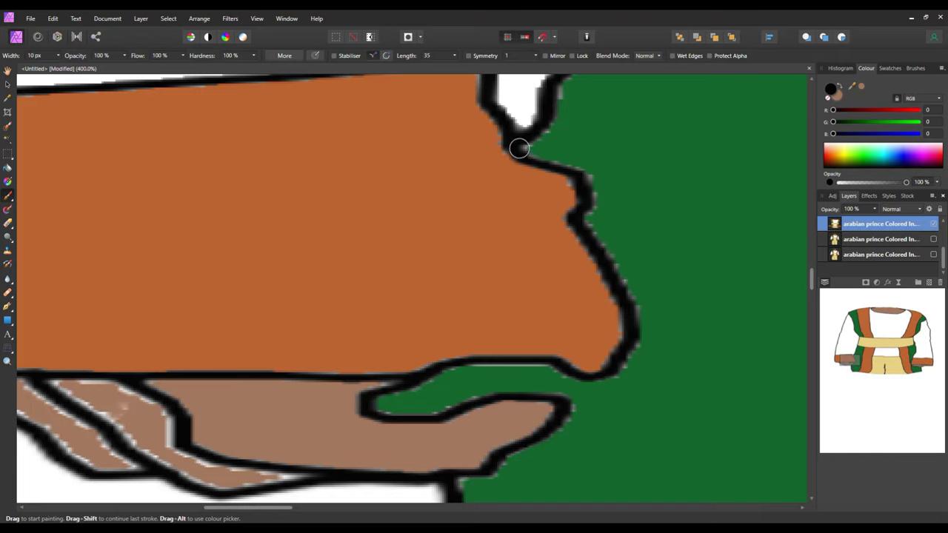
{"action": "mouse_move", "coordinate": [514, 183]}
{"action": "left_mouse_down"}
{"action": "mouse_move", "coordinate": [498, 308]}
{"action": "mouse_move", "coordinate": [461, 370]}
{"action": "mouse_move", "coordinate": [450, 462]}
{"action": "mouse_move", "coordinate": [465, 480]}
{"action": "left_mouse_up"}
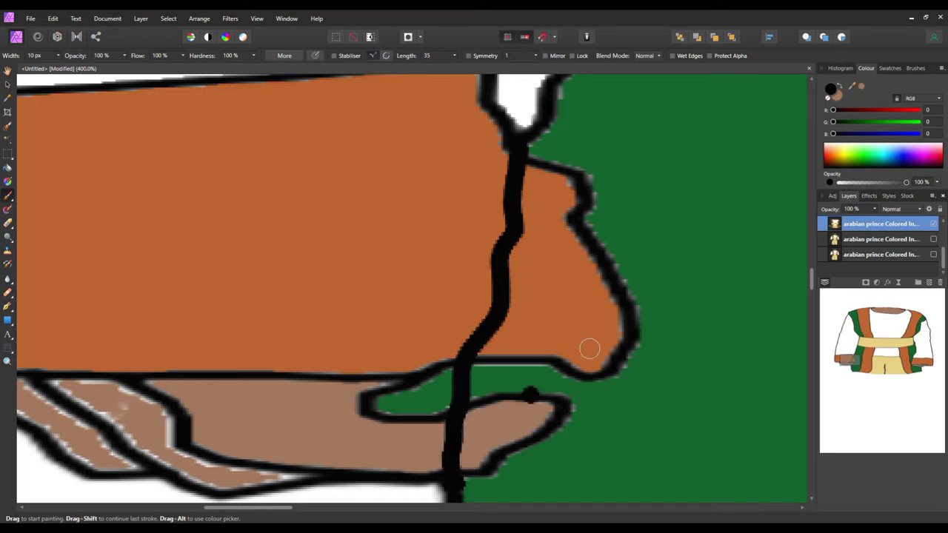
Sample the coat's green and flood erase the orange cuff tip on the coat side of the new black line.
{"action": "left_click", "coordinate": [12, 227]}
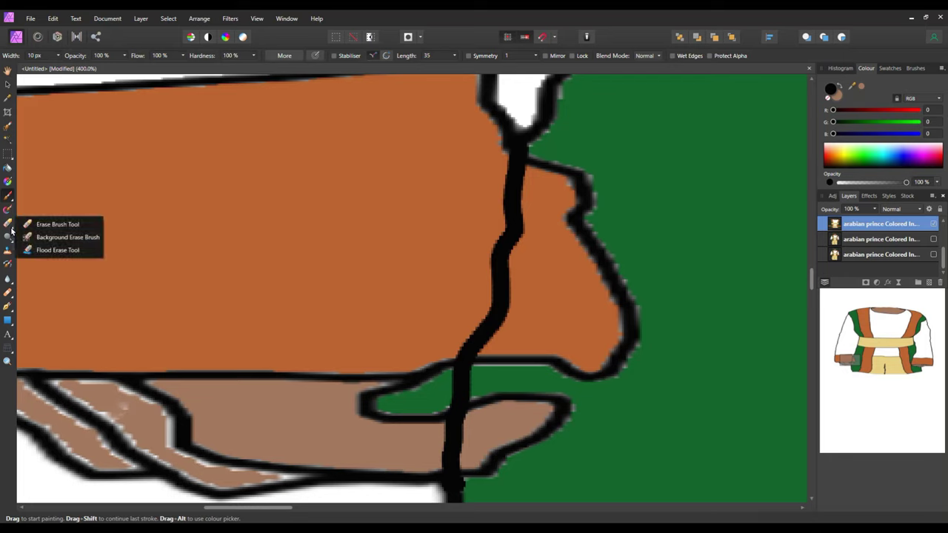
{"action": "left_click", "coordinate": [59, 251]}
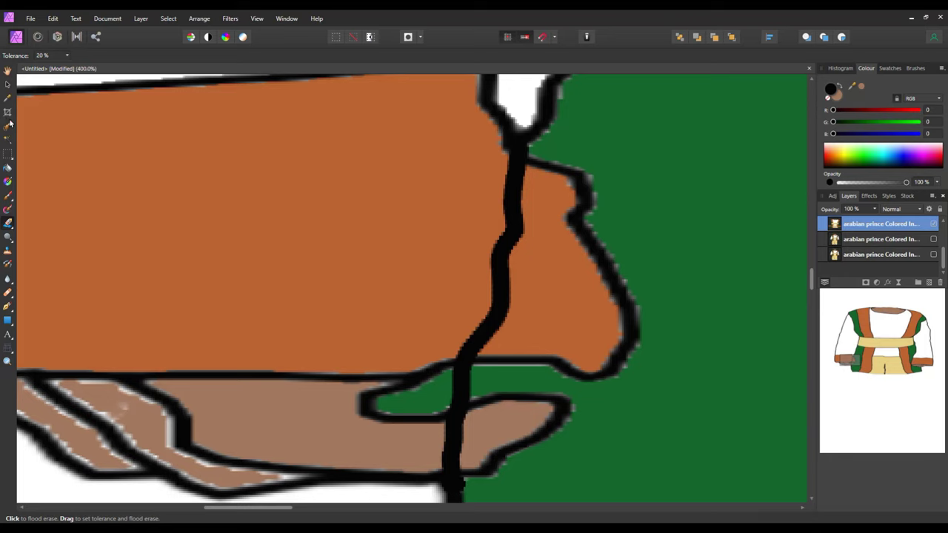
{"action": "left_click", "coordinate": [8, 98]}
{"action": "left_click", "coordinate": [703, 164]}
{"action": "left_click", "coordinate": [8, 223]}
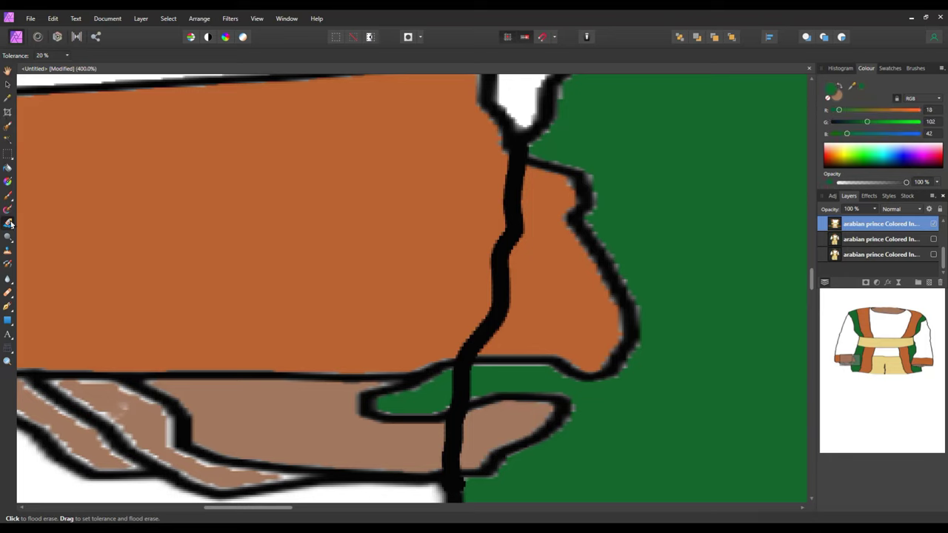
{"action": "left_click", "coordinate": [580, 284]}
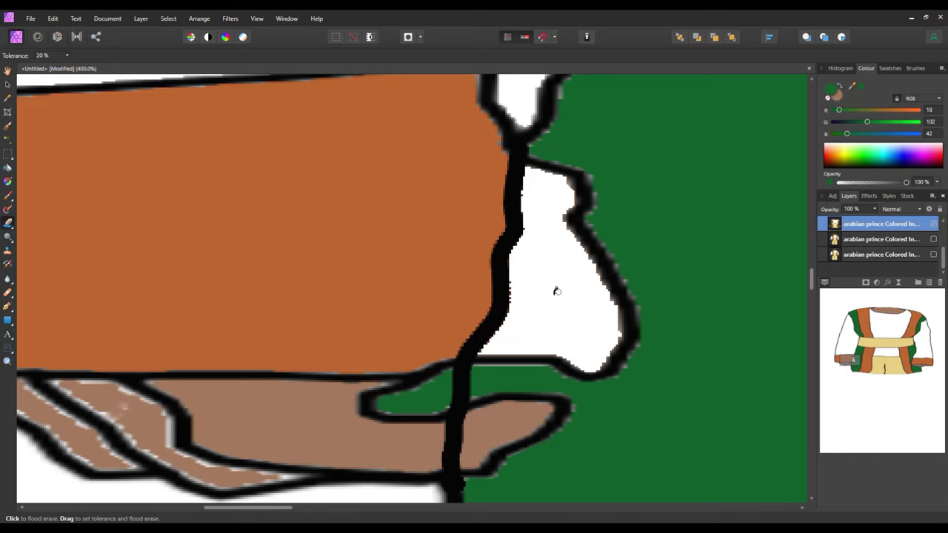
Flood fill the cleared cuff tip and the thumb tip with the coat's green.
{"action": "left_click", "coordinate": [9, 167]}
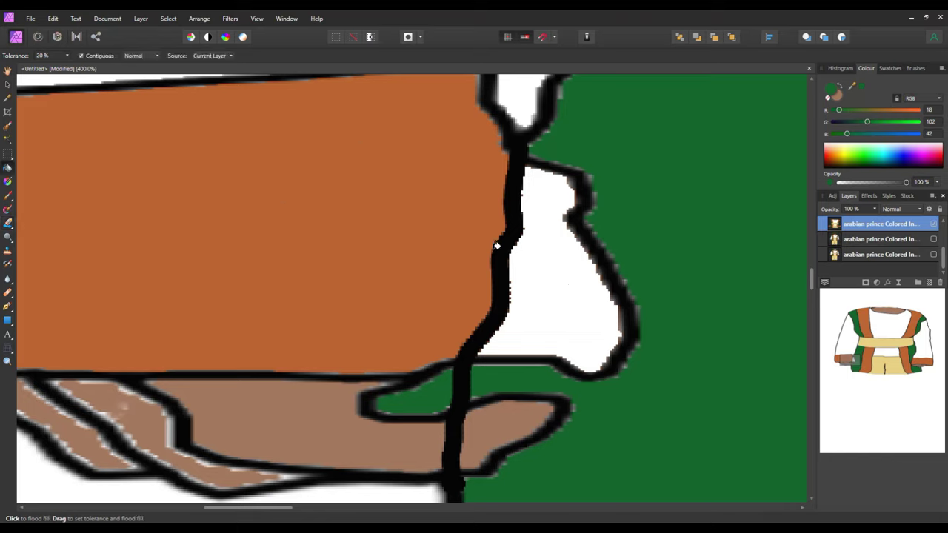
{"action": "left_click", "coordinate": [545, 273]}
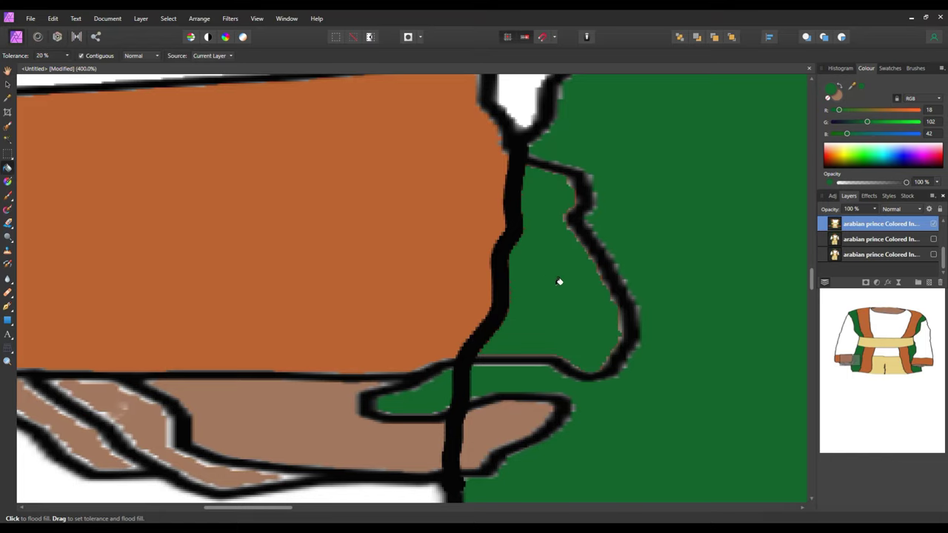
{"action": "left_click", "coordinate": [495, 435]}
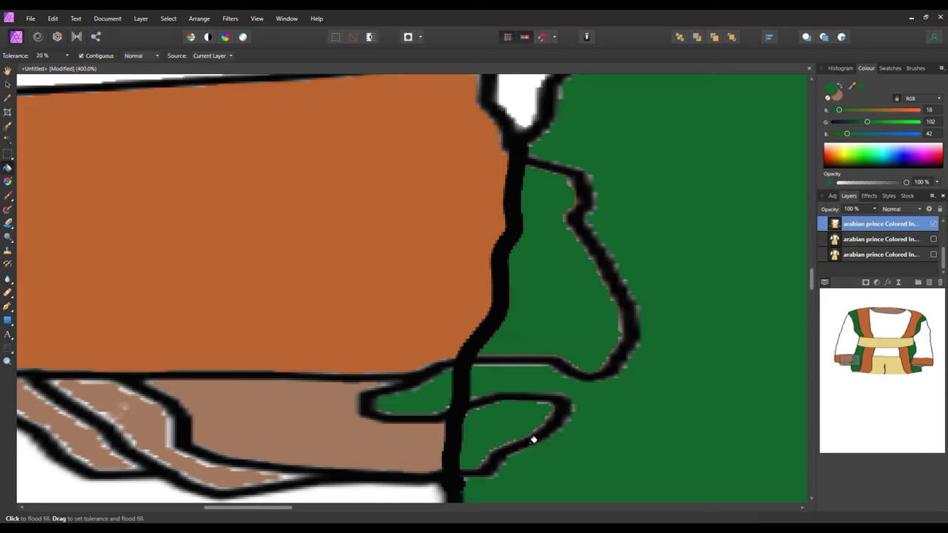
Paint green over the leftover cuff and thumb outlines inside the coat, enlarging the brush to 37 px.
{"action": "left_click", "coordinate": [7, 225]}
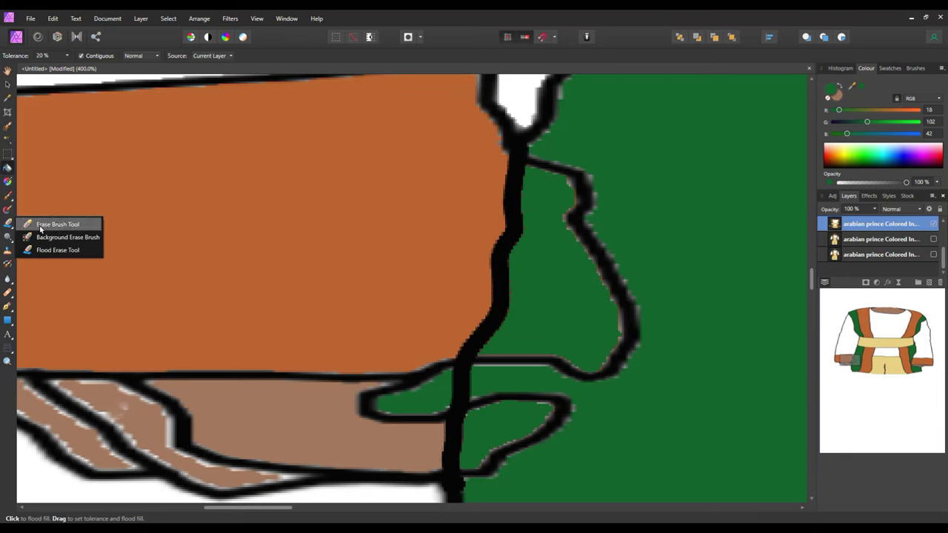
{"action": "left_click", "coordinate": [8, 197]}
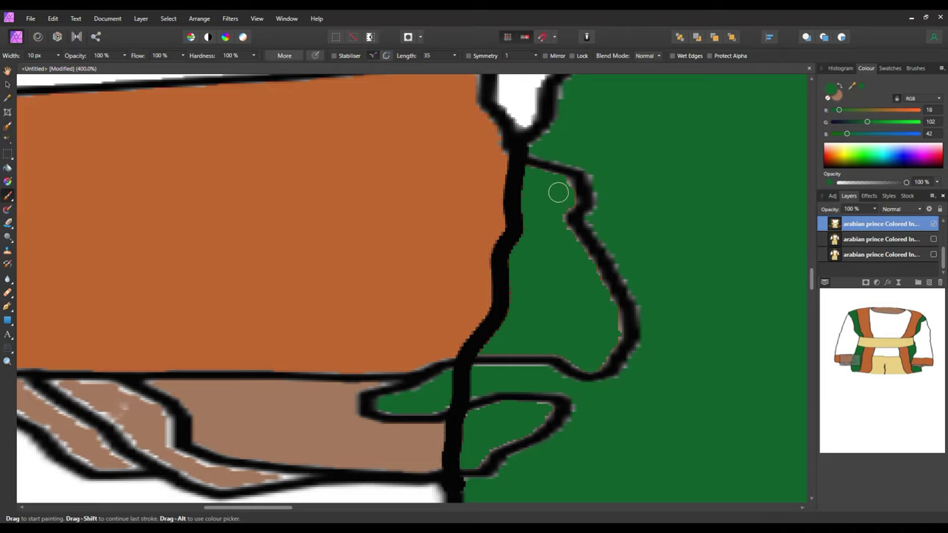
{"action": "left_click_drag", "start_coordinate": [566, 169], "coordinate": [584, 182]}
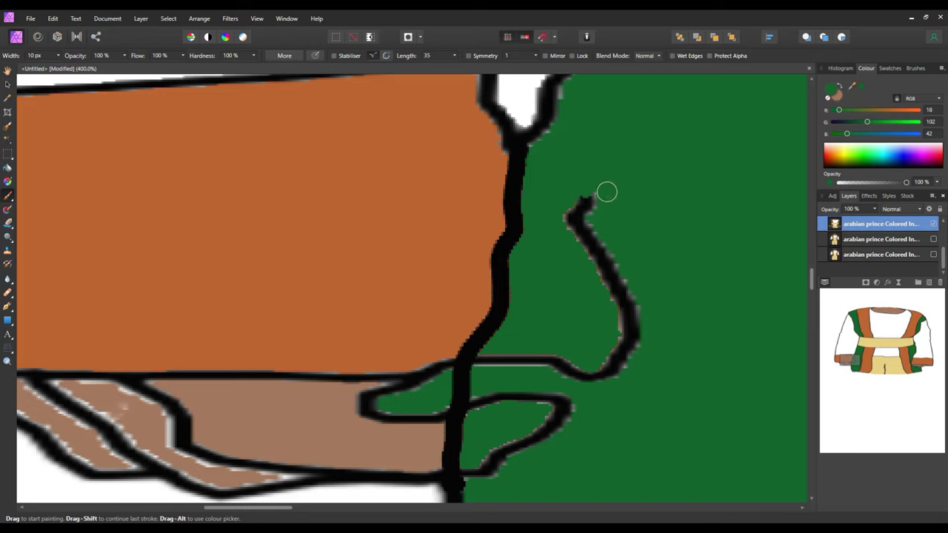
{"action": "left_click", "coordinate": [58, 55]}
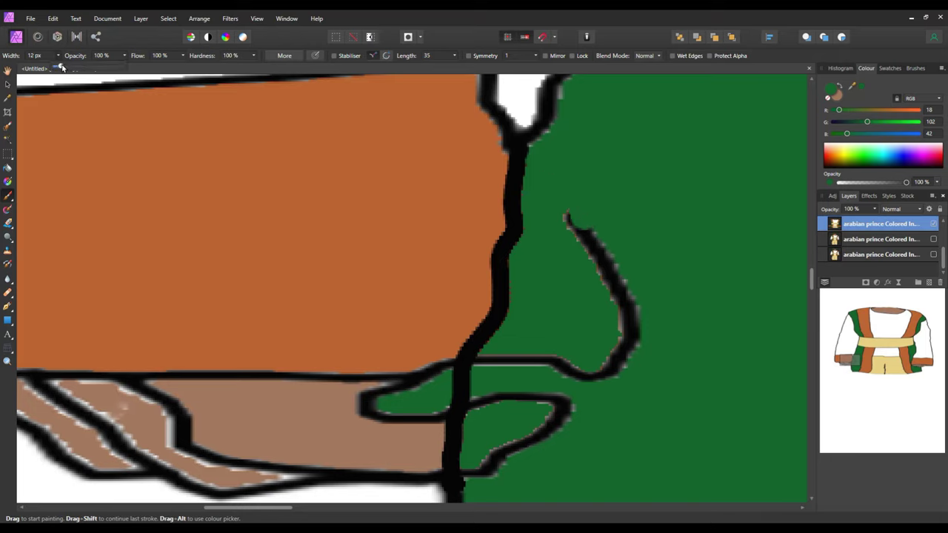
{"action": "mouse_move", "coordinate": [548, 195]}
{"action": "left_mouse_down"}
{"action": "mouse_move", "coordinate": [593, 247]}
{"action": "mouse_move", "coordinate": [611, 338]}
{"action": "mouse_move", "coordinate": [571, 372]}
{"action": "mouse_move", "coordinate": [511, 382]}
{"action": "left_mouse_up"}
{"action": "mouse_move", "coordinate": [609, 381]}
{"action": "left_mouse_down"}
{"action": "mouse_move", "coordinate": [605, 410]}
{"action": "mouse_move", "coordinate": [543, 429]}
{"action": "mouse_move", "coordinate": [503, 466]}
{"action": "mouse_move", "coordinate": [500, 454]}
{"action": "mouse_move", "coordinate": [500, 471]}
{"action": "mouse_move", "coordinate": [513, 420]}
{"action": "mouse_move", "coordinate": [499, 410]}
{"action": "mouse_move", "coordinate": [516, 404]}
{"action": "mouse_move", "coordinate": [508, 377]}
{"action": "left_mouse_up"}
{"action": "left_click_drag", "start_coordinate": [519, 493], "coordinate": [493, 482]}
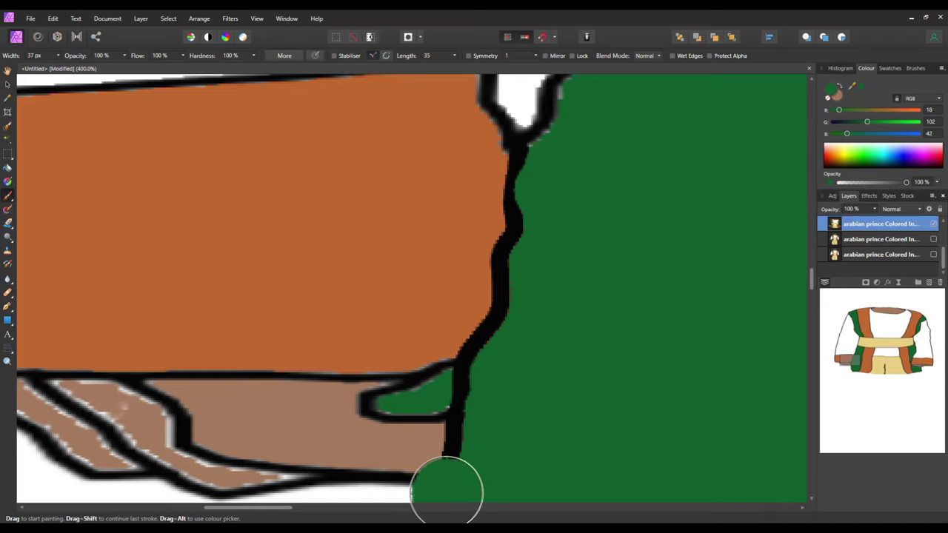
{"action": "left_click", "coordinate": [286, 444]}
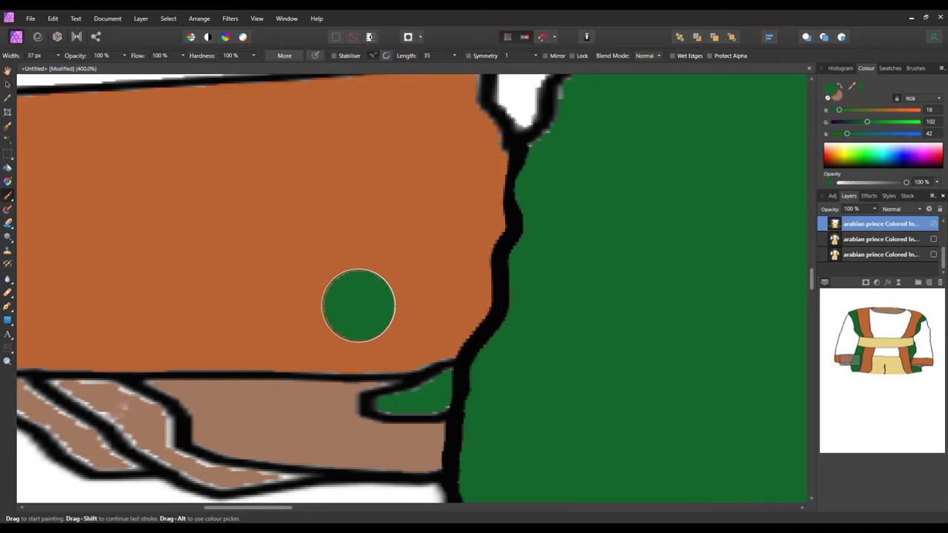
With the 29 px Erase Brush, erase a strip of hand and lower cuff along the inner side of the new black line.
{"action": "scroll", "coordinate": [354, 304], "scroll_direction": "down", "scroll_amount": 2}
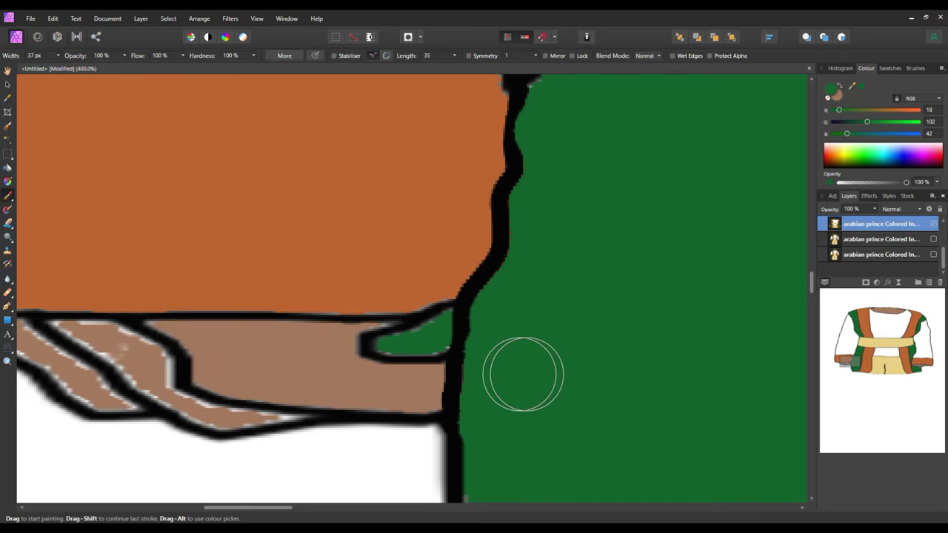
{"action": "scroll", "coordinate": [254, 166], "scroll_direction": "up", "scroll_amount": 3}
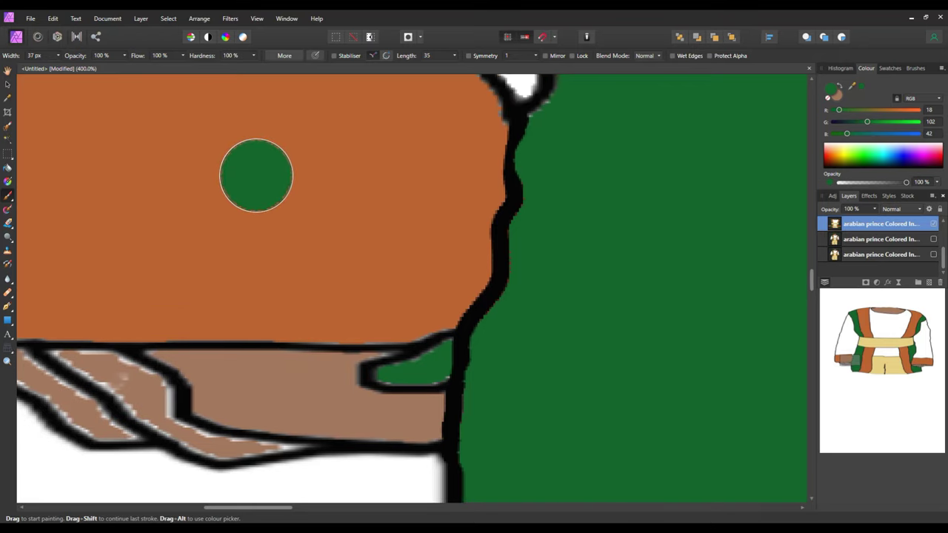
{"action": "scroll", "coordinate": [259, 182], "scroll_direction": "down", "scroll_amount": 3}
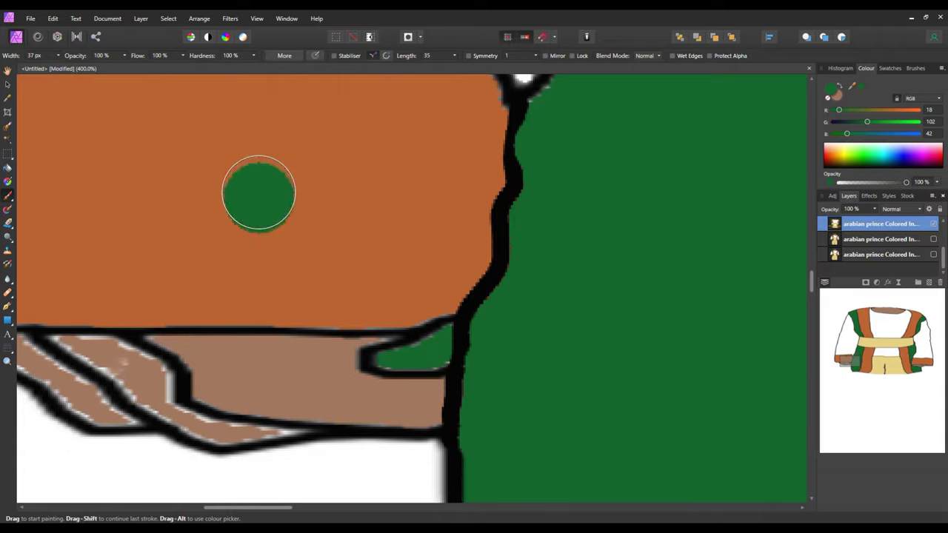
{"action": "right_click", "coordinate": [9, 224]}
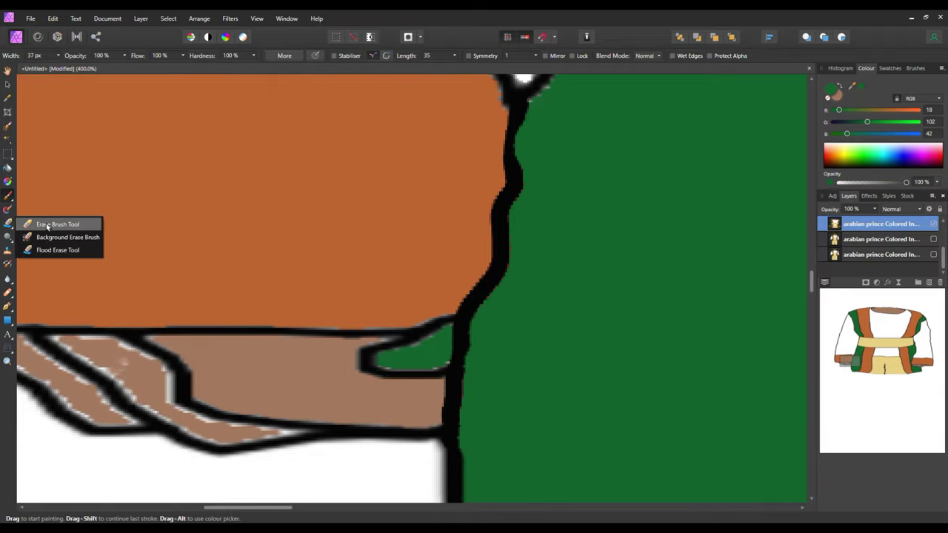
{"action": "left_click", "coordinate": [46, 225]}
{"action": "mouse_move", "coordinate": [423, 335]}
{"action": "left_mouse_down"}
{"action": "mouse_move", "coordinate": [427, 319]}
{"action": "mouse_move", "coordinate": [413, 444]}
{"action": "mouse_move", "coordinate": [416, 277]}
{"action": "left_mouse_up"}
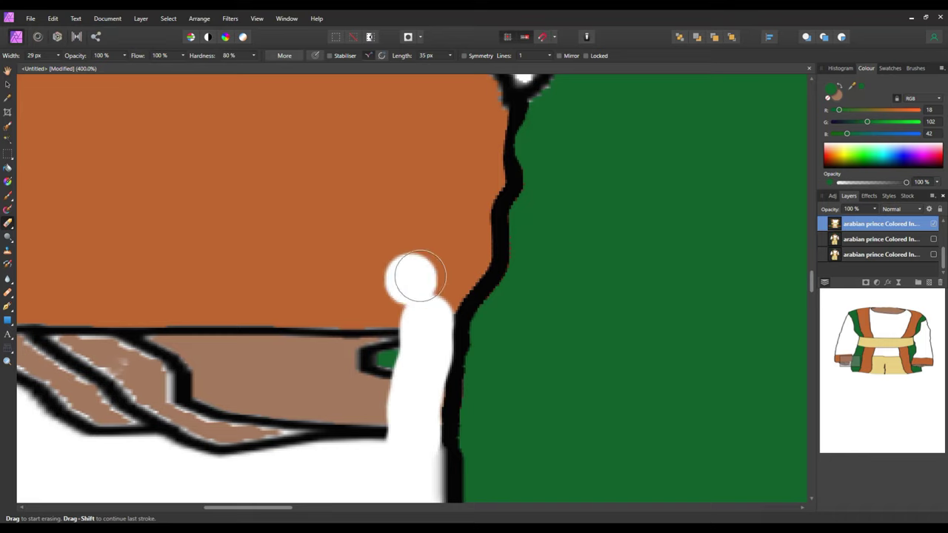
{"action": "key", "text": "ctrl+z"}
{"action": "mouse_move", "coordinate": [463, 255]}
{"action": "left_mouse_down"}
{"action": "mouse_move", "coordinate": [424, 310]}
{"action": "mouse_move", "coordinate": [454, 195]}
{"action": "mouse_move", "coordinate": [465, 188]}
{"action": "mouse_move", "coordinate": [462, 233]}
{"action": "left_mouse_up"}
{"action": "key", "text": "ctrl+z"}
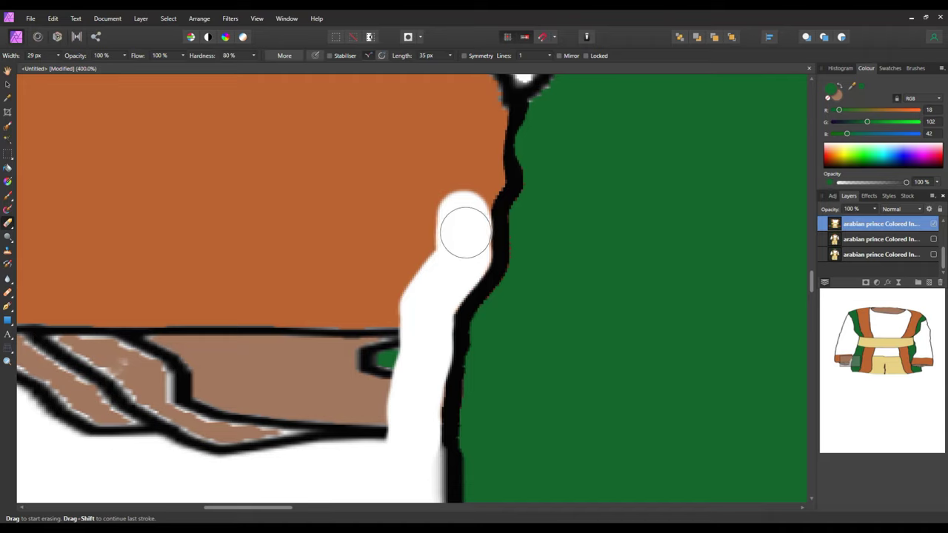
Extend the erased strip up the cuff along the black line to just below the cuff's upper corner.
{"action": "left_click_drag", "start_coordinate": [462, 229], "coordinate": [465, 187]}
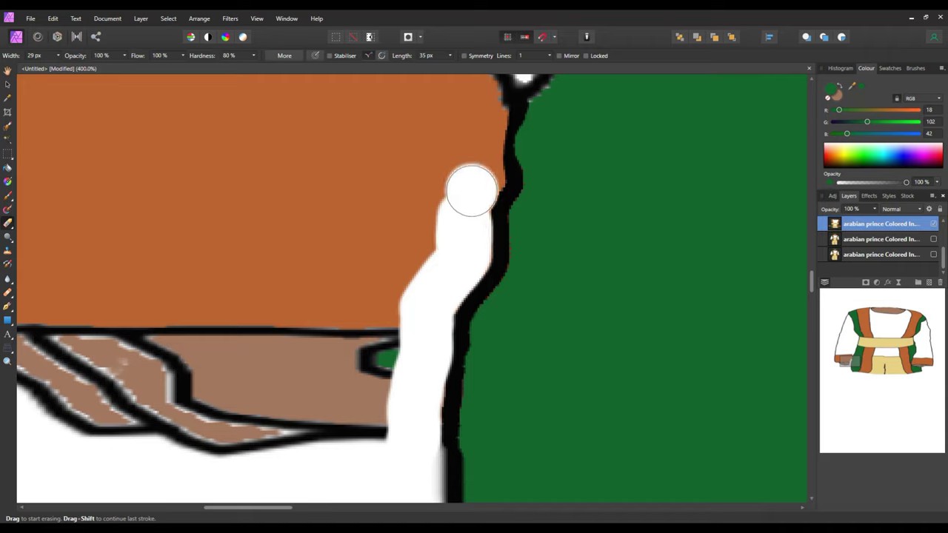
{"action": "mouse_move", "coordinate": [459, 211]}
{"action": "left_mouse_down"}
{"action": "mouse_move", "coordinate": [469, 173]}
{"action": "mouse_move", "coordinate": [491, 178]}
{"action": "mouse_move", "coordinate": [480, 178]}
{"action": "mouse_move", "coordinate": [476, 151]}
{"action": "left_mouse_up"}
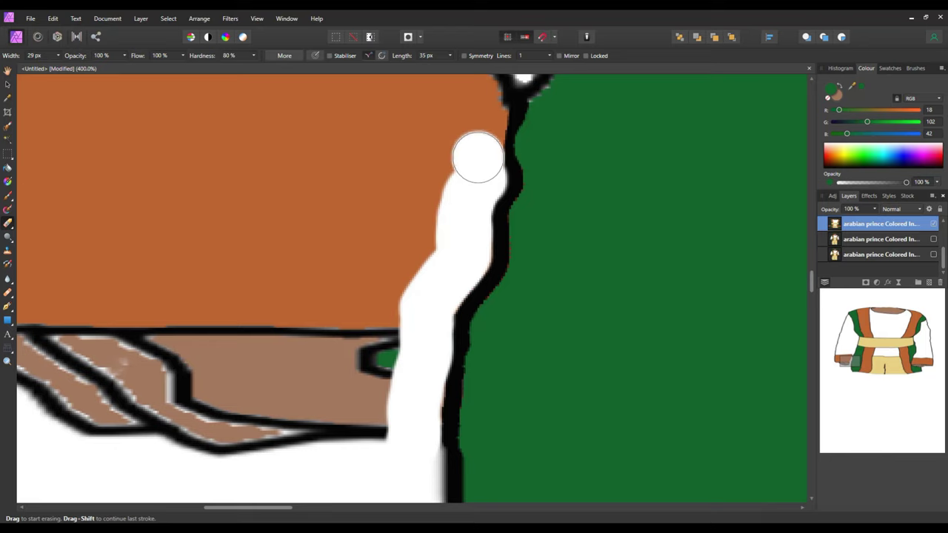
{"action": "left_click", "coordinate": [459, 109]}
{"action": "mouse_move", "coordinate": [454, 90]}
{"action": "left_mouse_down"}
{"action": "mouse_move", "coordinate": [461, 116]}
{"action": "mouse_move", "coordinate": [486, 131]}
{"action": "mouse_move", "coordinate": [476, 154]}
{"action": "mouse_move", "coordinate": [482, 137]}
{"action": "mouse_move", "coordinate": [477, 141]}
{"action": "left_mouse_up"}
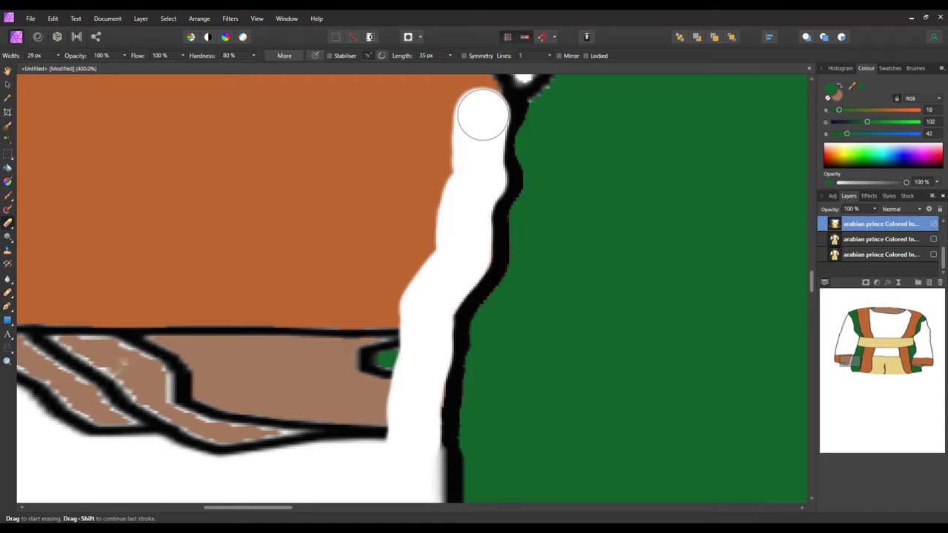
With the 29 px Erase Brush, erase the cuff's inner corner and edge and most of the hand beneath the cuff.
{"action": "scroll", "coordinate": [412, 267], "scroll_direction": "up", "scroll_amount": 2}
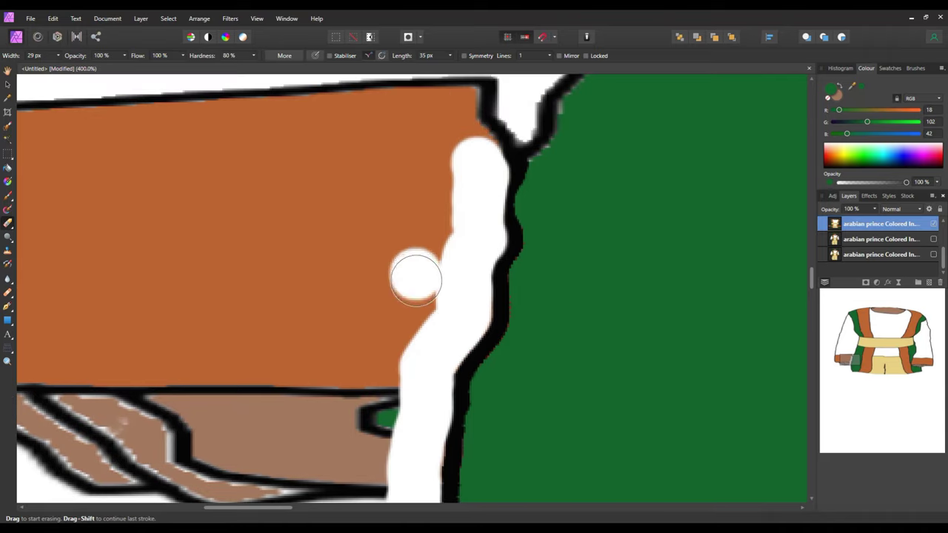
{"action": "scroll", "coordinate": [415, 279], "scroll_direction": "up", "scroll_amount": 2}
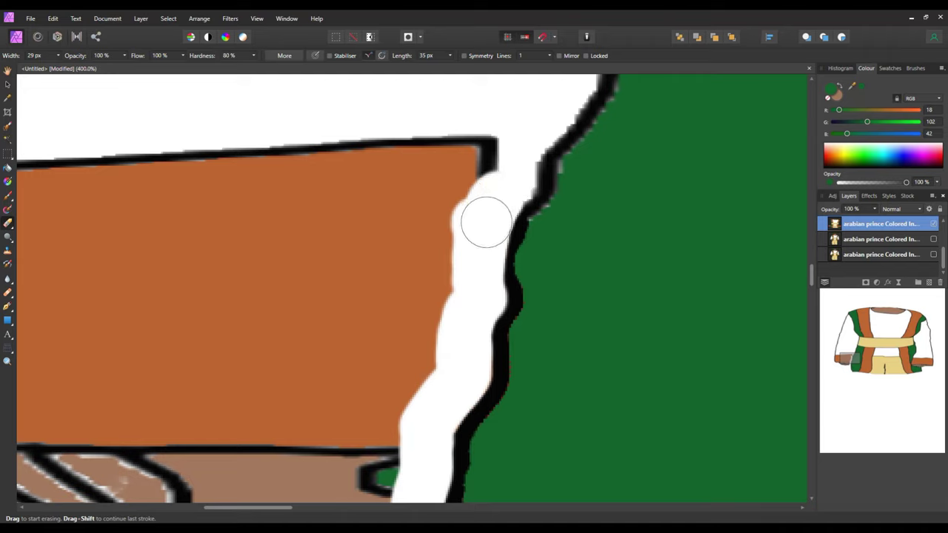
{"action": "mouse_move", "coordinate": [483, 211]}
{"action": "left_mouse_down"}
{"action": "mouse_move", "coordinate": [477, 146]}
{"action": "mouse_move", "coordinate": [434, 156]}
{"action": "mouse_move", "coordinate": [440, 203]}
{"action": "mouse_move", "coordinate": [414, 309]}
{"action": "mouse_move", "coordinate": [445, 267]}
{"action": "left_mouse_up"}
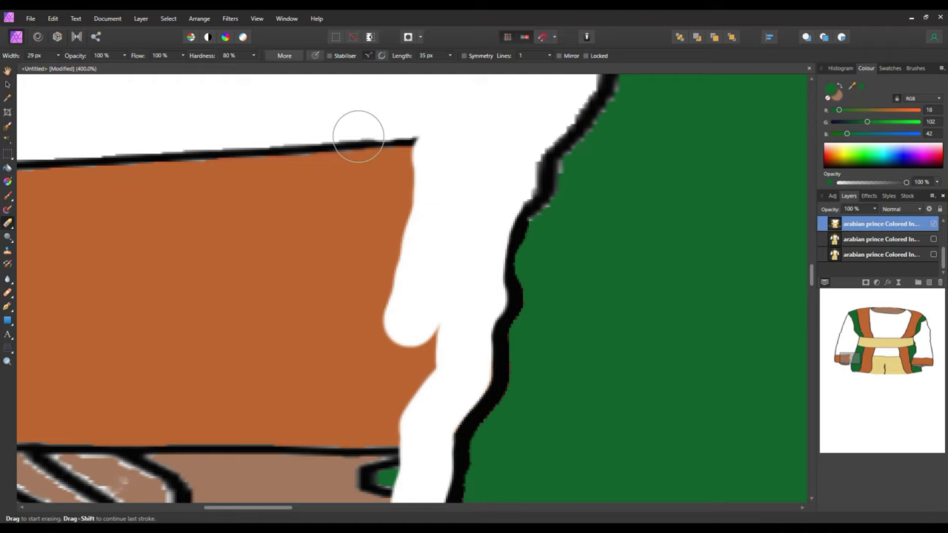
{"action": "scroll", "coordinate": [289, 324], "scroll_direction": "down", "scroll_amount": 3}
{"action": "mouse_move", "coordinate": [438, 174]}
{"action": "left_mouse_down"}
{"action": "mouse_move", "coordinate": [368, 334]}
{"action": "mouse_move", "coordinate": [365, 400]}
{"action": "mouse_move", "coordinate": [390, 364]}
{"action": "mouse_move", "coordinate": [393, 328]}
{"action": "mouse_move", "coordinate": [314, 410]}
{"action": "mouse_move", "coordinate": [60, 405]}
{"action": "mouse_move", "coordinate": [245, 433]}
{"action": "mouse_move", "coordinate": [296, 402]}
{"action": "mouse_move", "coordinate": [334, 341]}
{"action": "mouse_move", "coordinate": [53, 379]}
{"action": "mouse_move", "coordinate": [95, 353]}
{"action": "mouse_move", "coordinate": [246, 310]}
{"action": "mouse_move", "coordinate": [339, 300]}
{"action": "left_mouse_up"}
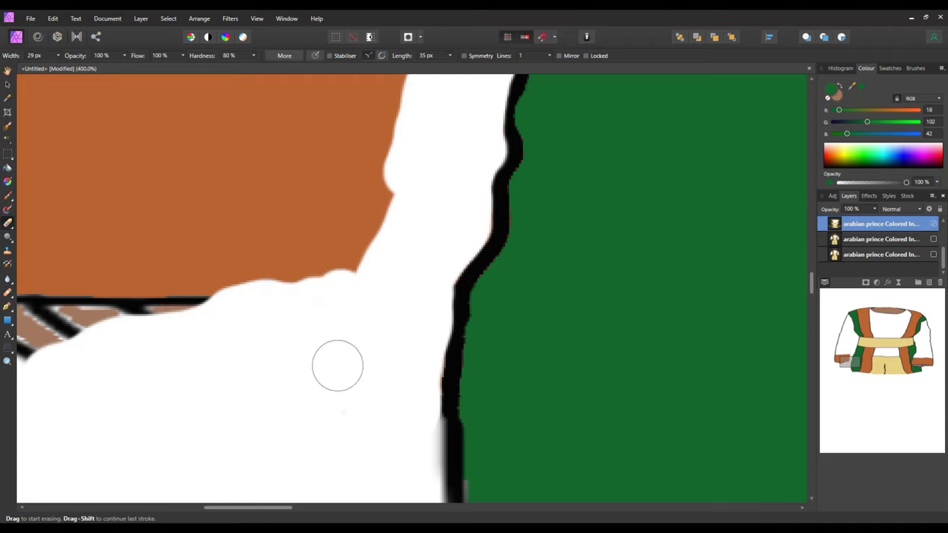
Flood erase the cuff's remaining orange fill with a 20% tolerance.
{"action": "scroll", "coordinate": [331, 414], "scroll_direction": "up", "scroll_amount": 2}
{"action": "mouse_move", "coordinate": [278, 511]}
{"action": "left_mouse_down"}
{"action": "mouse_move", "coordinate": [223, 508]}
{"action": "mouse_move", "coordinate": [243, 510]}
{"action": "left_mouse_up"}
{"action": "left_click", "coordinate": [256, 305]}
{"action": "key", "text": "ctrl+z"}
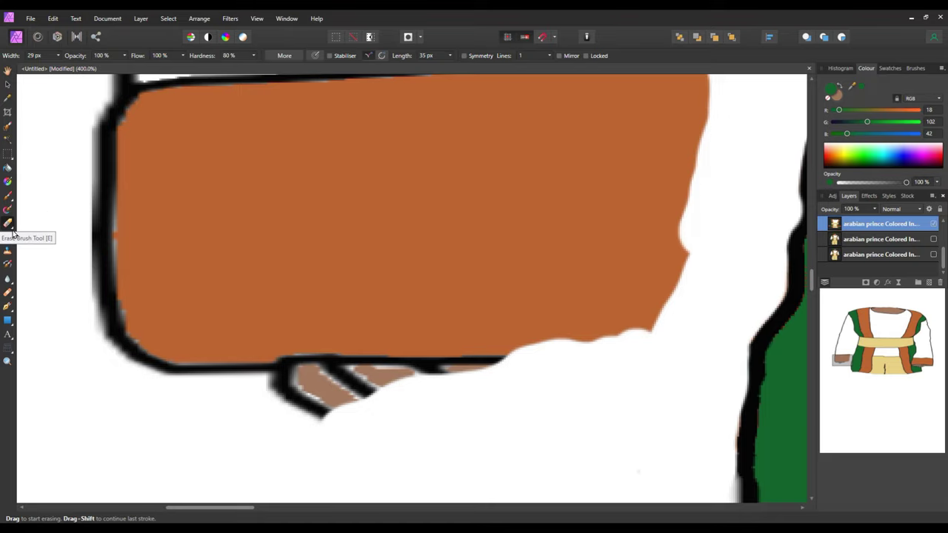
{"action": "right_click", "coordinate": [12, 231]}
{"action": "left_click", "coordinate": [35, 252]}
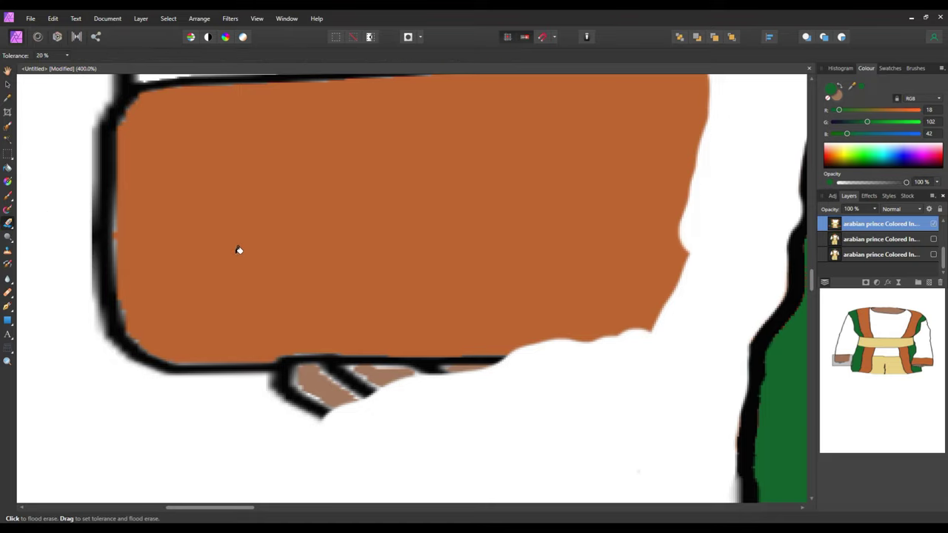
{"action": "left_click", "coordinate": [241, 250]}
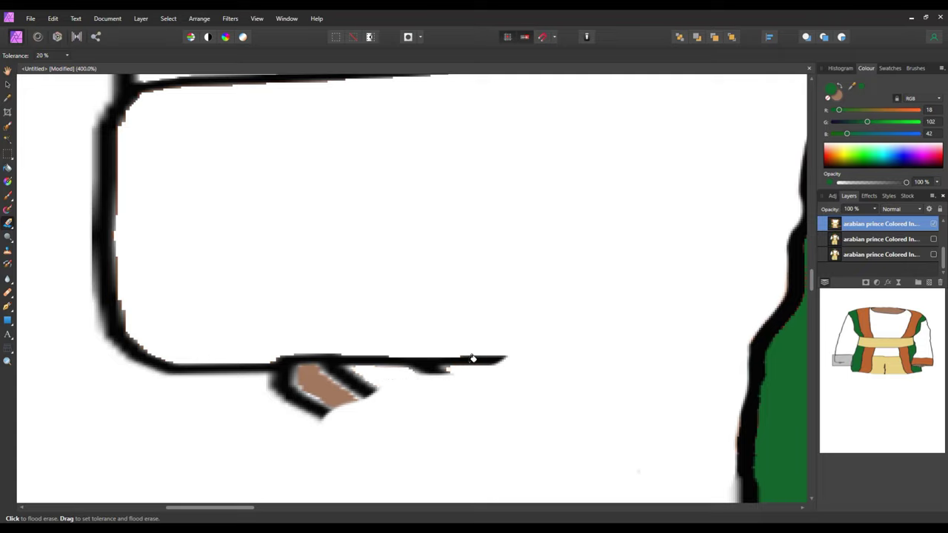
Try to flood erase the black outline of the cuff, and undo that flood erase.
{"action": "left_click", "coordinate": [473, 359]}
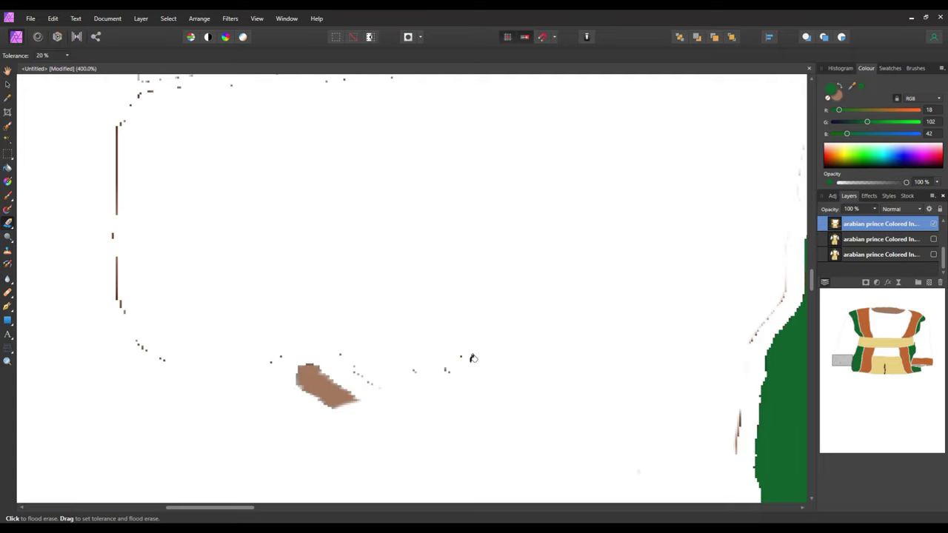
{"action": "left_click", "coordinate": [52, 19]}
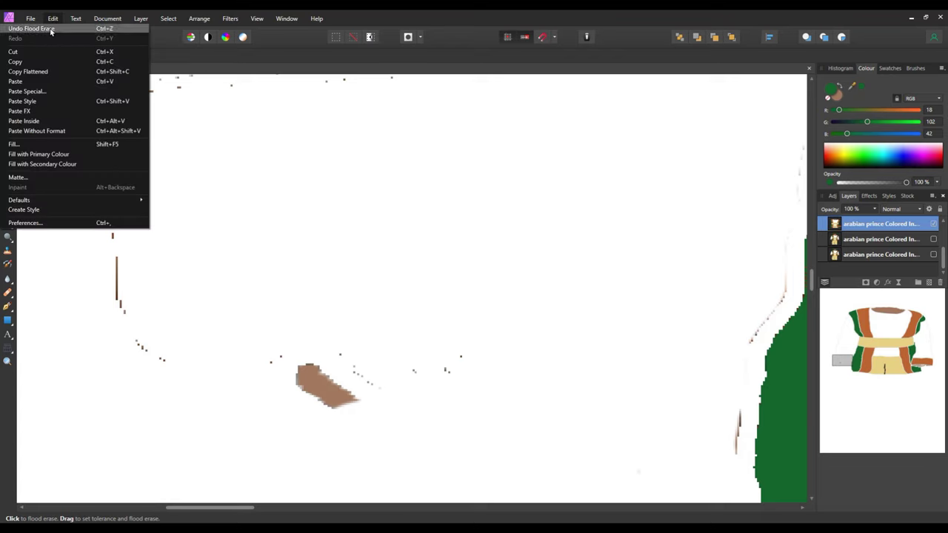
{"action": "left_click", "coordinate": [31, 28]}
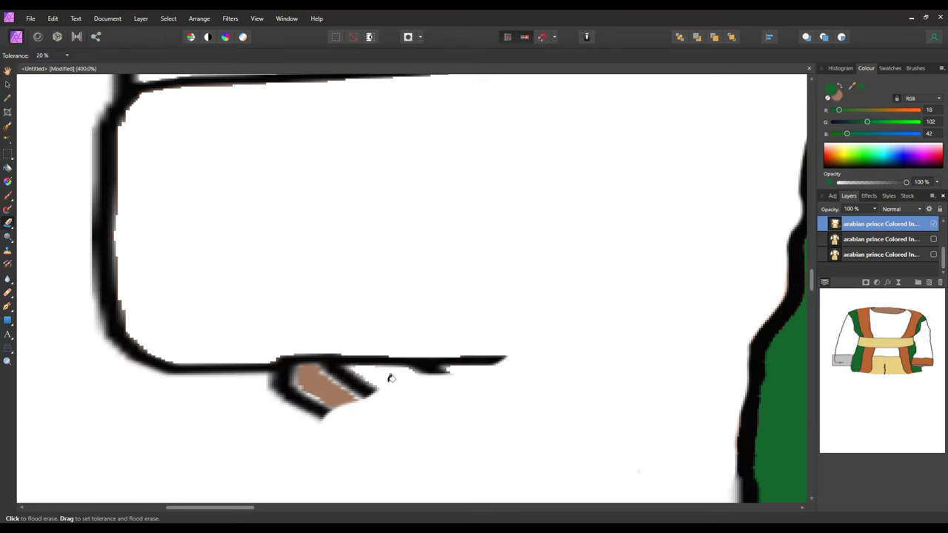
Flood erase the last brown finger fill, and remove the black finger and cuff outlines with the 29 px Erase Brush.
{"action": "left_click", "coordinate": [320, 389]}
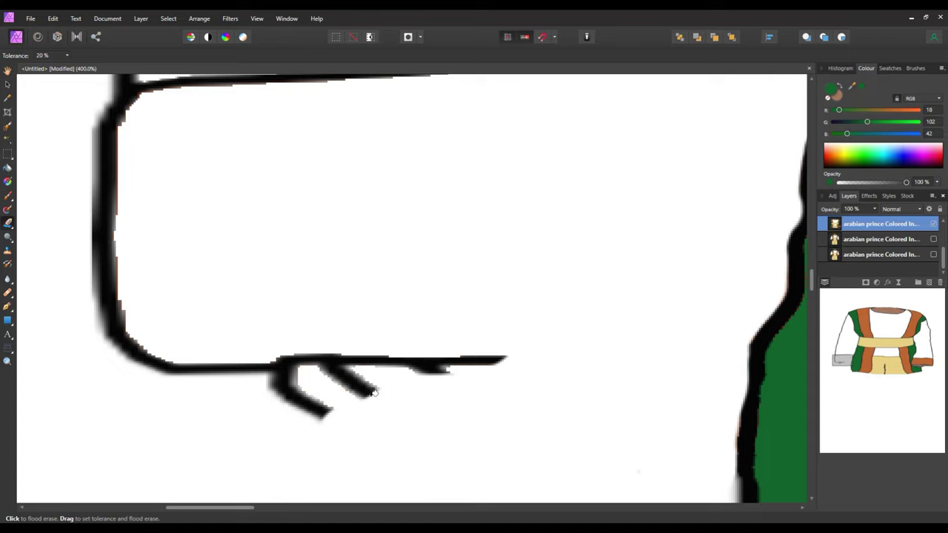
{"action": "scroll", "coordinate": [373, 389], "scroll_direction": "up", "scroll_amount": 5}
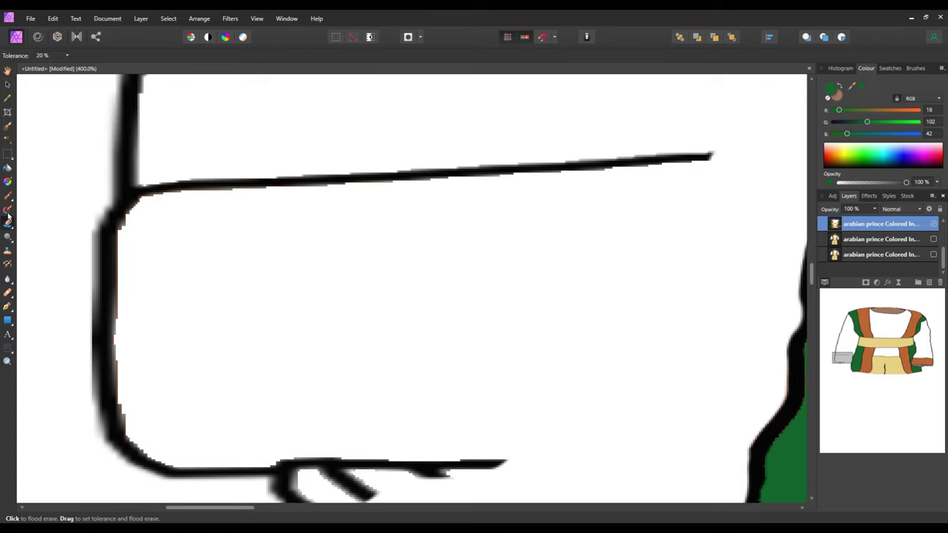
{"action": "left_click", "coordinate": [15, 229]}
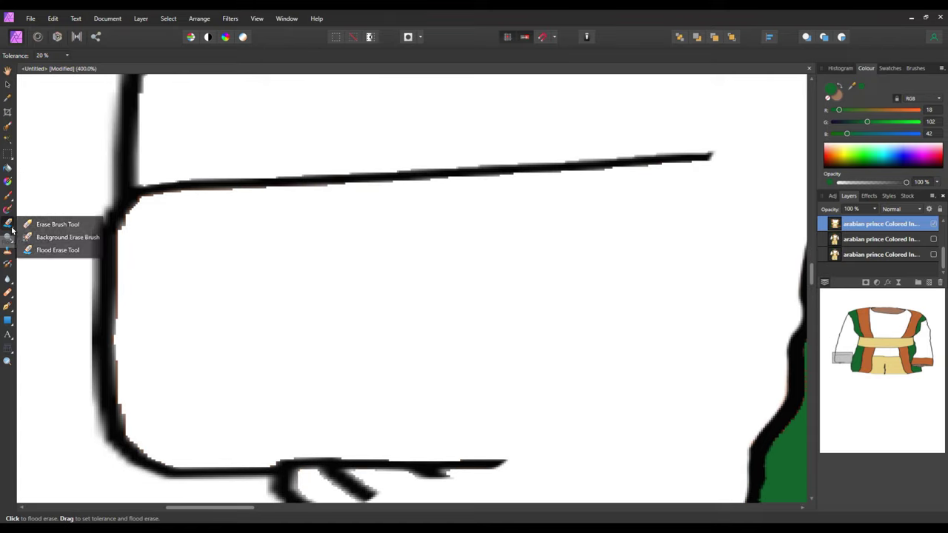
{"action": "left_click", "coordinate": [59, 225]}
{"action": "mouse_move", "coordinate": [514, 455]}
{"action": "left_mouse_down"}
{"action": "mouse_move", "coordinate": [329, 458]}
{"action": "mouse_move", "coordinate": [415, 475]}
{"action": "left_mouse_up"}
{"action": "scroll", "coordinate": [452, 424], "scroll_direction": "down", "scroll_amount": 2}
{"action": "mouse_move", "coordinate": [449, 423]}
{"action": "left_mouse_down"}
{"action": "mouse_move", "coordinate": [187, 426]}
{"action": "mouse_move", "coordinate": [252, 412]}
{"action": "mouse_move", "coordinate": [121, 376]}
{"action": "mouse_move", "coordinate": [111, 299]}
{"action": "mouse_move", "coordinate": [117, 161]}
{"action": "left_mouse_up"}
{"action": "scroll", "coordinate": [400, 339], "scroll_direction": "up", "scroll_amount": 5}
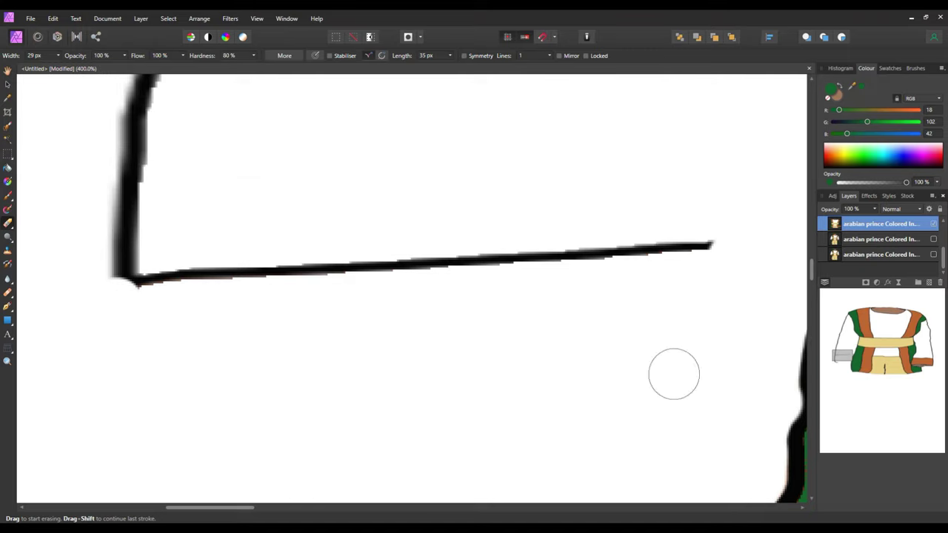
{"action": "mouse_move", "coordinate": [714, 245]}
{"action": "left_mouse_down"}
{"action": "mouse_move", "coordinate": [565, 247]}
{"action": "mouse_move", "coordinate": [506, 234]}
{"action": "mouse_move", "coordinate": [470, 259]}
{"action": "mouse_move", "coordinate": [271, 273]}
{"action": "mouse_move", "coordinate": [133, 269]}
{"action": "mouse_move", "coordinate": [109, 251]}
{"action": "mouse_move", "coordinate": [133, 163]}
{"action": "mouse_move", "coordinate": [132, 125]}
{"action": "mouse_move", "coordinate": [395, 338]}
{"action": "left_mouse_up"}
Erase the sleeve's leftover black outline from the former cuff all the way up to the coat's shoulder.
{"action": "scroll", "coordinate": [561, 482], "scroll_direction": "up", "scroll_amount": 4}
{"action": "scroll", "coordinate": [560, 482], "scroll_direction": "up", "scroll_amount": 10}
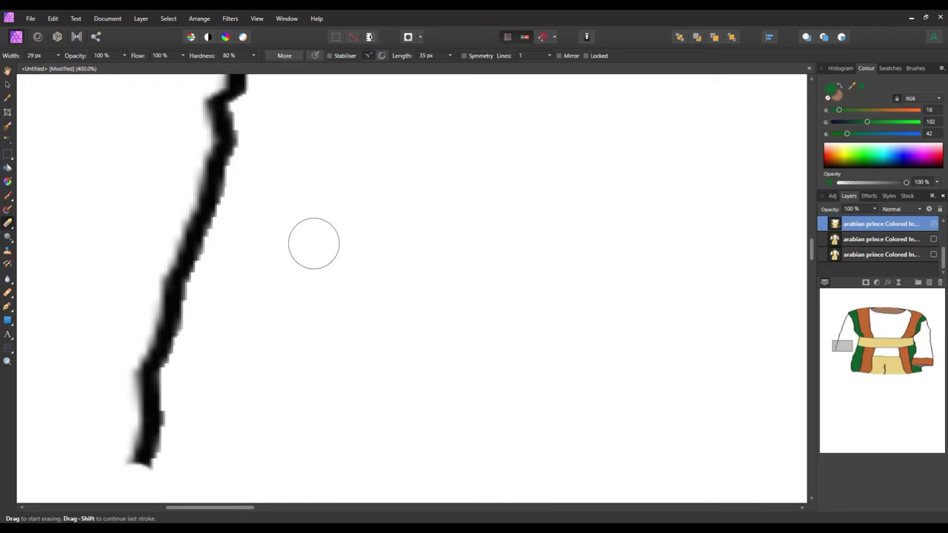
{"action": "mouse_move", "coordinate": [141, 483]}
{"action": "left_mouse_down"}
{"action": "mouse_move", "coordinate": [179, 251]}
{"action": "mouse_move", "coordinate": [106, 439]}
{"action": "mouse_move", "coordinate": [141, 277]}
{"action": "mouse_move", "coordinate": [206, 193]}
{"action": "mouse_move", "coordinate": [216, 129]}
{"action": "left_mouse_up"}
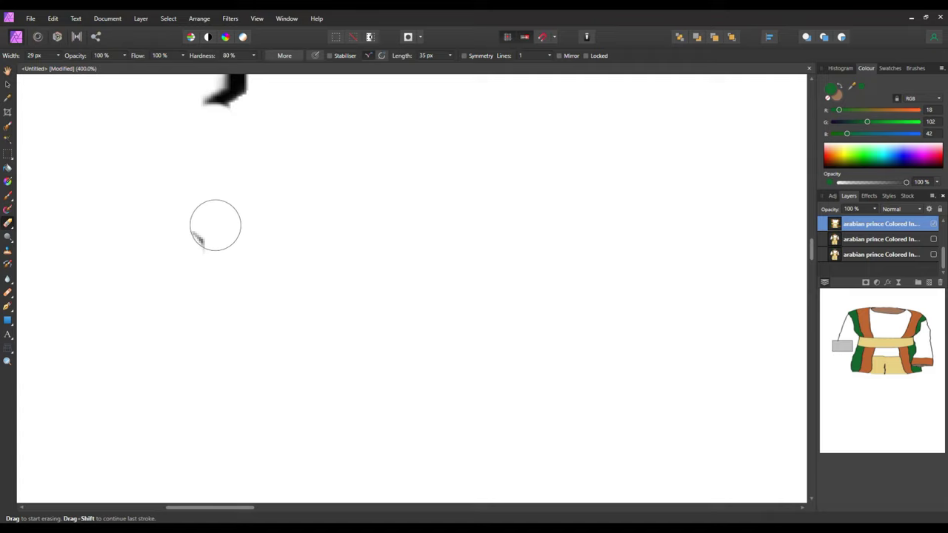
{"action": "scroll", "coordinate": [300, 277], "scroll_direction": "up", "scroll_amount": 8}
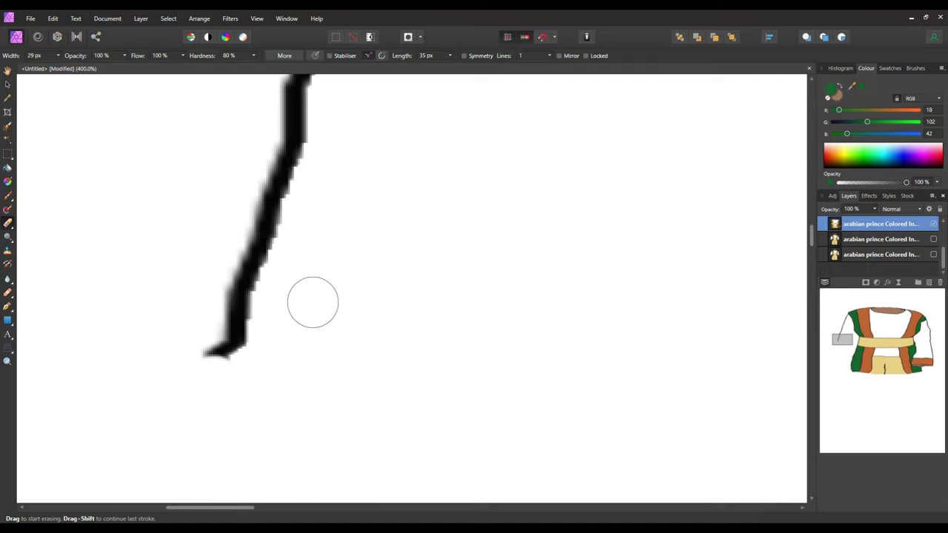
{"action": "mouse_move", "coordinate": [218, 358]}
{"action": "left_mouse_down"}
{"action": "mouse_move", "coordinate": [288, 143]}
{"action": "mouse_move", "coordinate": [341, 165]}
{"action": "left_mouse_up"}
{"action": "scroll", "coordinate": [394, 279], "scroll_direction": "up", "scroll_amount": 4}
{"action": "scroll", "coordinate": [394, 279], "scroll_direction": "up", "scroll_amount": 8}
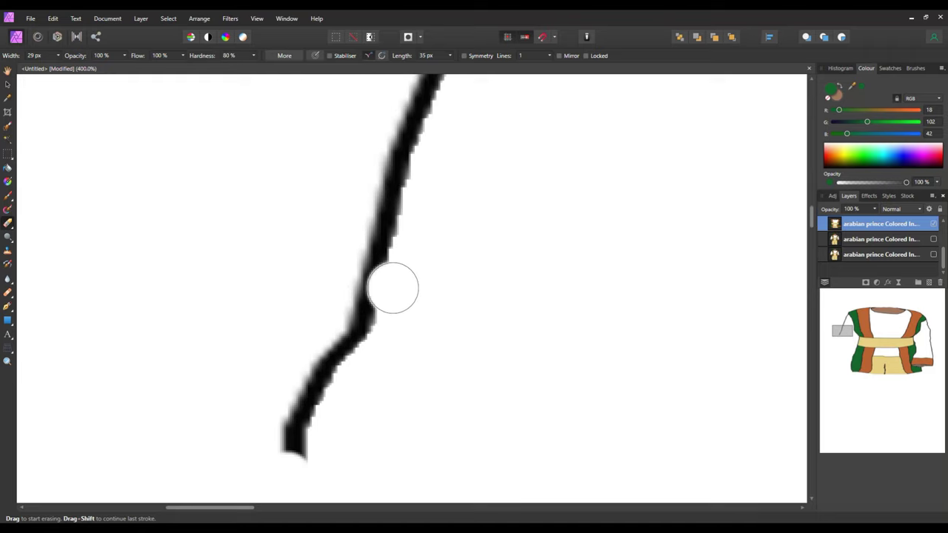
{"action": "mouse_move", "coordinate": [283, 457]}
{"action": "left_mouse_down"}
{"action": "mouse_move", "coordinate": [329, 352]}
{"action": "mouse_move", "coordinate": [365, 331]}
{"action": "mouse_move", "coordinate": [376, 224]}
{"action": "mouse_move", "coordinate": [415, 133]}
{"action": "left_mouse_up"}
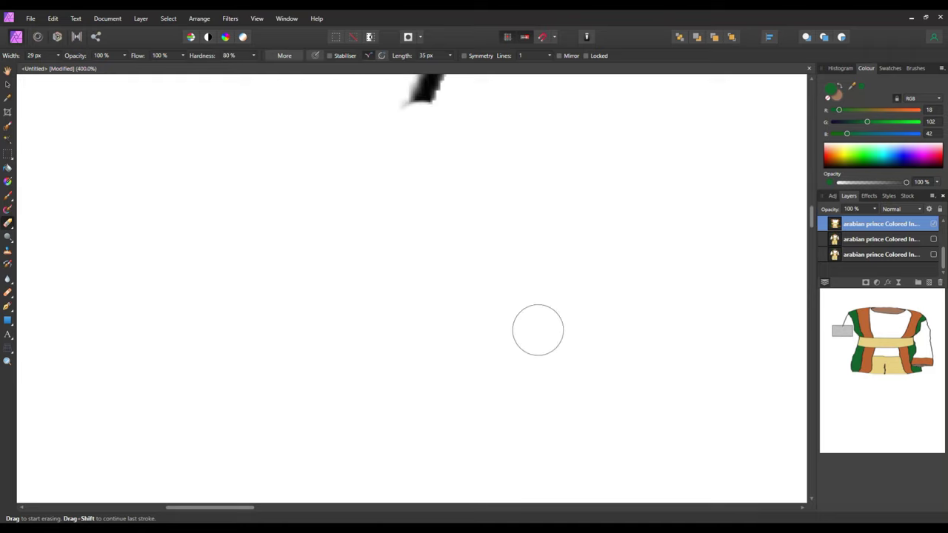
{"action": "scroll", "coordinate": [555, 417], "scroll_direction": "up", "scroll_amount": 12}
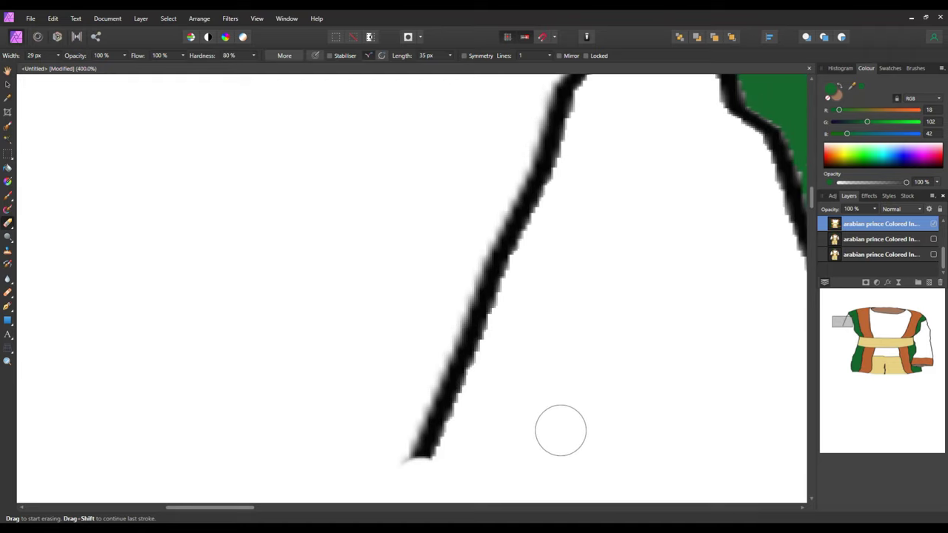
{"action": "mouse_move", "coordinate": [415, 461]}
{"action": "left_mouse_down"}
{"action": "mouse_move", "coordinate": [444, 387]}
{"action": "mouse_move", "coordinate": [477, 350]}
{"action": "mouse_move", "coordinate": [515, 240]}
{"action": "left_mouse_up"}
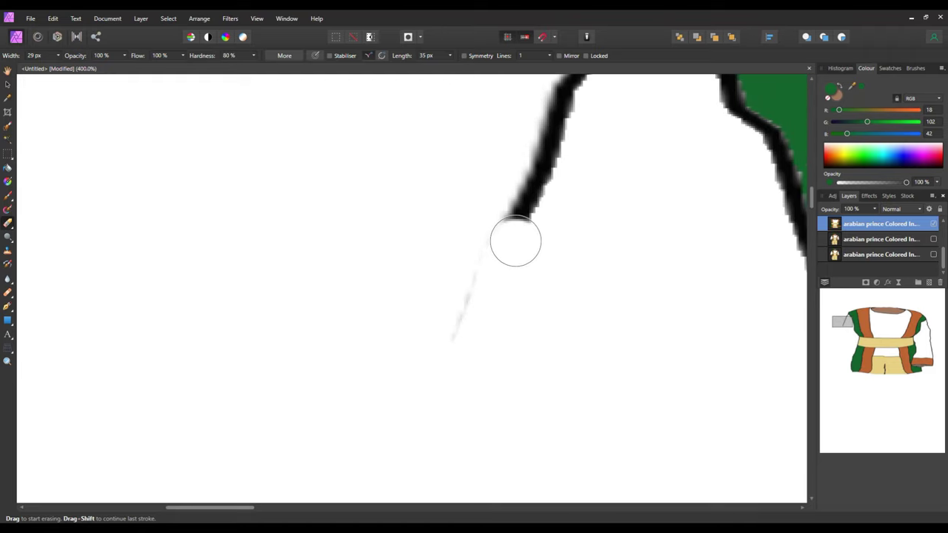
{"action": "scroll", "coordinate": [577, 341], "scroll_direction": "up", "scroll_amount": 5}
{"action": "mouse_move", "coordinate": [580, 354]}
{"action": "left_mouse_down"}
{"action": "mouse_move", "coordinate": [602, 190]}
{"action": "mouse_move", "coordinate": [628, 125]}
{"action": "mouse_move", "coordinate": [594, 201]}
{"action": "mouse_move", "coordinate": [543, 274]}
{"action": "mouse_move", "coordinate": [520, 341]}
{"action": "left_mouse_up"}
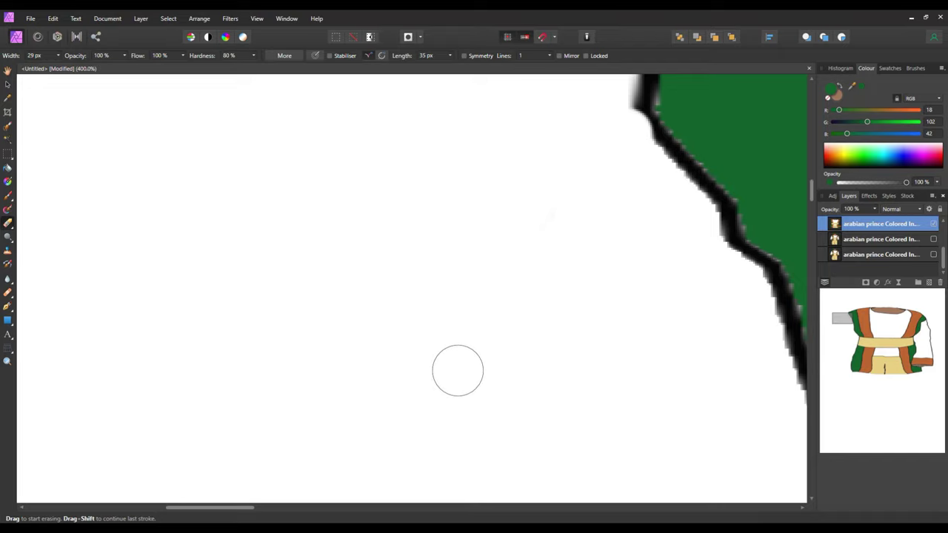
On the opposite arm, erase the sleeve's outer black outline from the green shoulder down to about belt height.
{"action": "left_click_drag", "start_coordinate": [220, 513], "coordinate": [438, 487]}
{"action": "scroll", "coordinate": [441, 455], "scroll_direction": "up", "scroll_amount": 5}
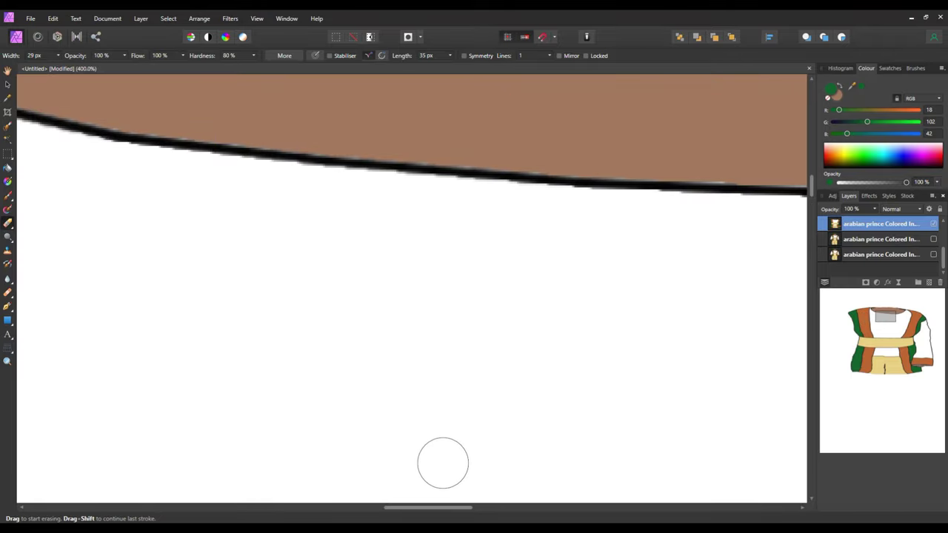
{"action": "left_click_drag", "start_coordinate": [439, 513], "coordinate": [636, 511]}
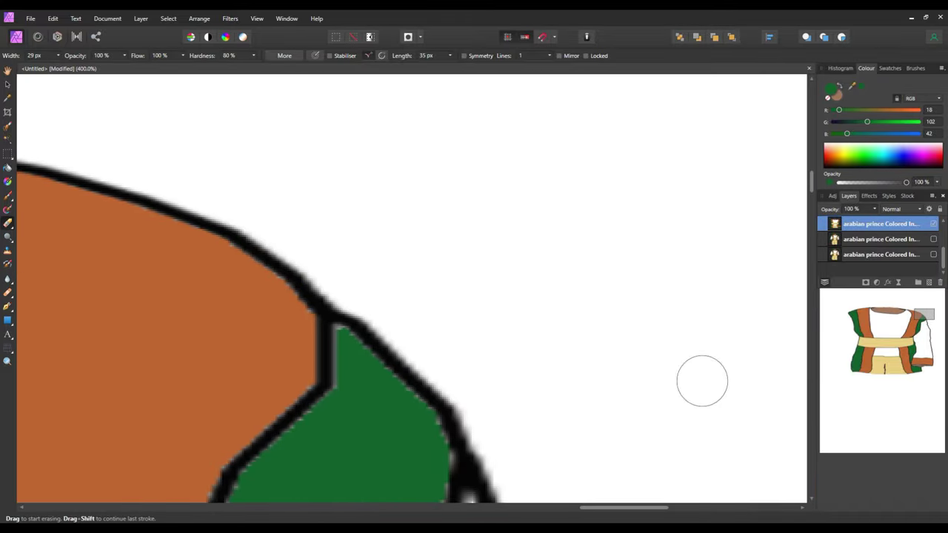
{"action": "scroll", "coordinate": [702, 381], "scroll_direction": "down", "scroll_amount": 10}
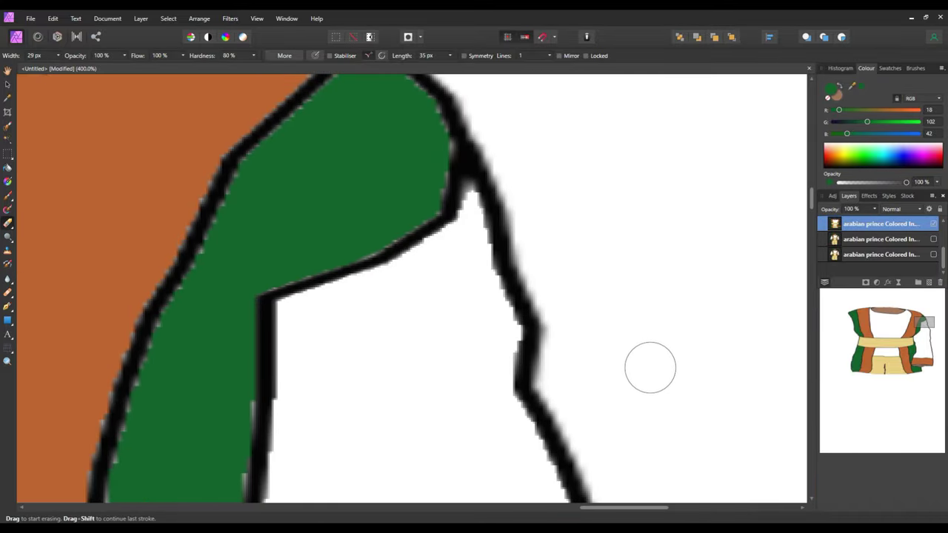
{"action": "mouse_move", "coordinate": [477, 167]}
{"action": "left_mouse_down"}
{"action": "mouse_move", "coordinate": [499, 255]}
{"action": "mouse_move", "coordinate": [532, 343]}
{"action": "mouse_move", "coordinate": [526, 377]}
{"action": "mouse_move", "coordinate": [542, 405]}
{"action": "mouse_move", "coordinate": [574, 425]}
{"action": "left_mouse_up"}
{"action": "scroll", "coordinate": [598, 318], "scroll_direction": "down", "scroll_amount": 4}
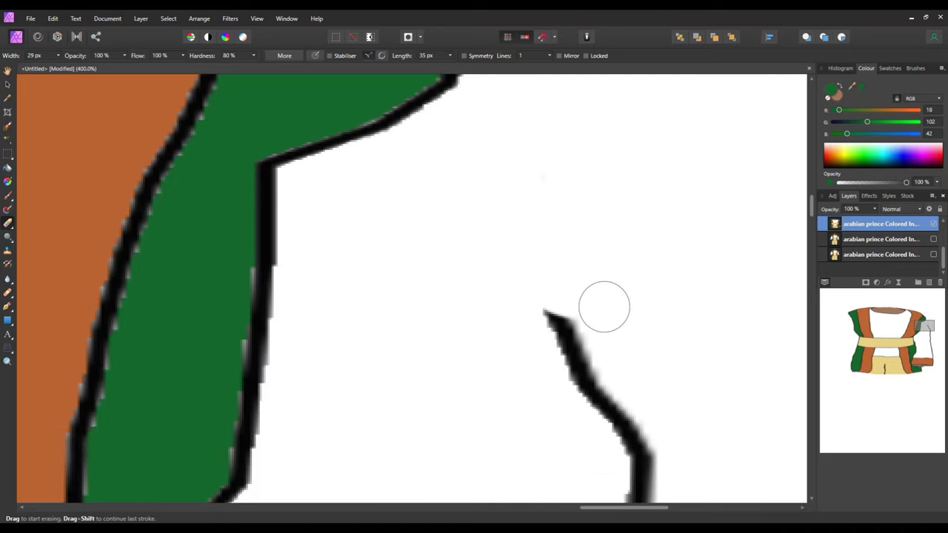
{"action": "scroll", "coordinate": [605, 307], "scroll_direction": "down", "scroll_amount": 2}
{"action": "mouse_move", "coordinate": [614, 281]}
{"action": "left_mouse_down"}
{"action": "mouse_move", "coordinate": [537, 235]}
{"action": "mouse_move", "coordinate": [560, 254]}
{"action": "mouse_move", "coordinate": [575, 311]}
{"action": "mouse_move", "coordinate": [609, 331]}
{"action": "mouse_move", "coordinate": [656, 403]}
{"action": "mouse_move", "coordinate": [644, 468]}
{"action": "left_mouse_up"}
{"action": "scroll", "coordinate": [678, 318], "scroll_direction": "down", "scroll_amount": 8}
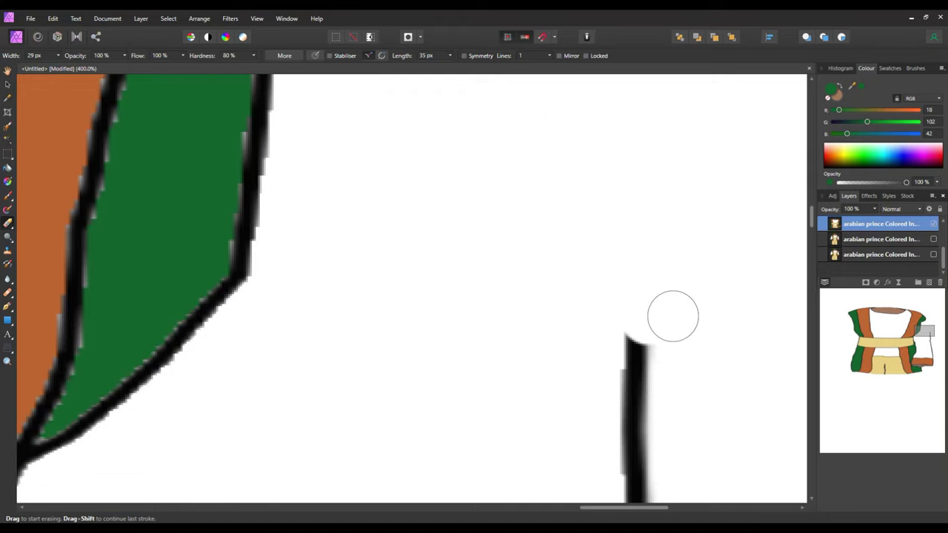
{"action": "mouse_move", "coordinate": [689, 275]}
{"action": "left_mouse_down"}
{"action": "mouse_move", "coordinate": [629, 197]}
{"action": "mouse_move", "coordinate": [641, 285]}
{"action": "mouse_move", "coordinate": [635, 406]}
{"action": "mouse_move", "coordinate": [652, 441]}
{"action": "left_mouse_up"}
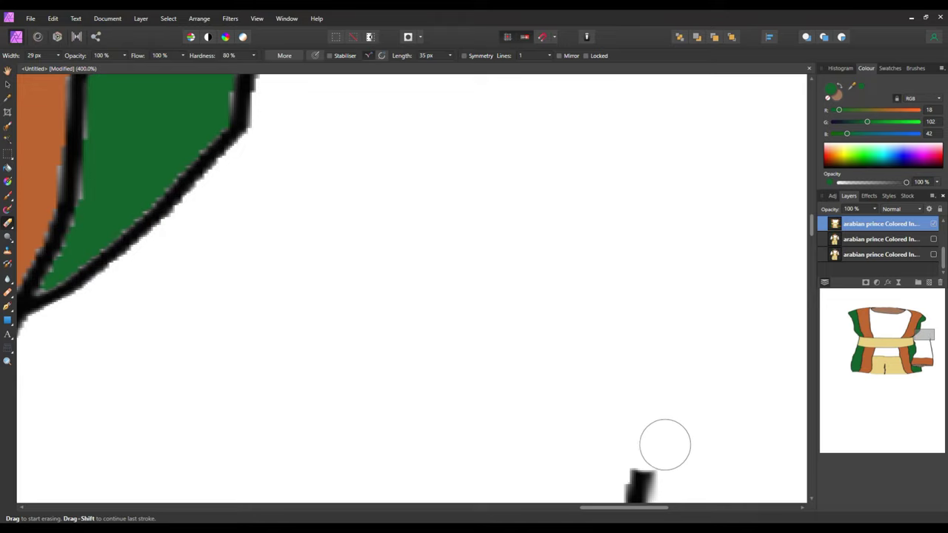
Erase the rest of the opposite sleeve's outer outline down to the orange cuff's upper corner.
{"action": "scroll", "coordinate": [669, 289], "scroll_direction": "up", "scroll_amount": 8}
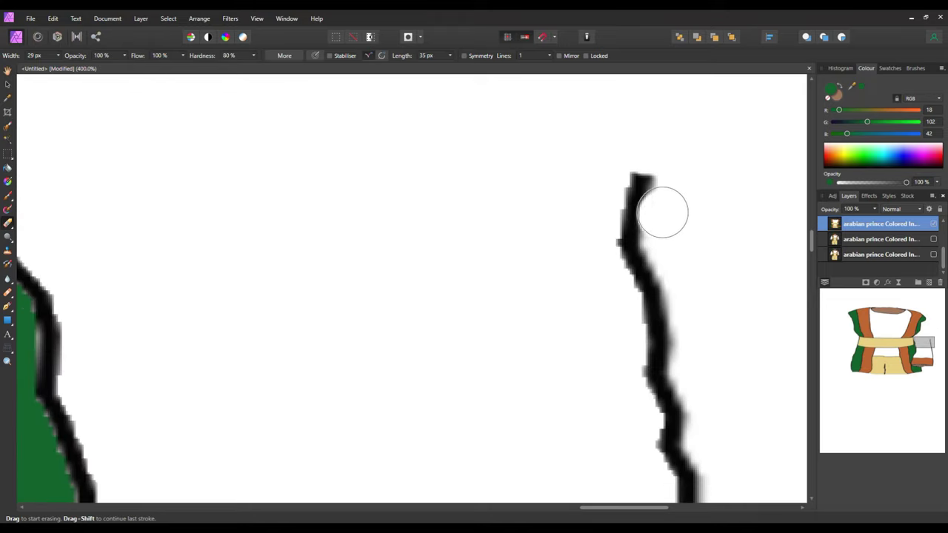
{"action": "mouse_move", "coordinate": [644, 188]}
{"action": "left_mouse_down"}
{"action": "mouse_move", "coordinate": [637, 255]}
{"action": "mouse_move", "coordinate": [684, 422]}
{"action": "mouse_move", "coordinate": [662, 387]}
{"action": "left_mouse_up"}
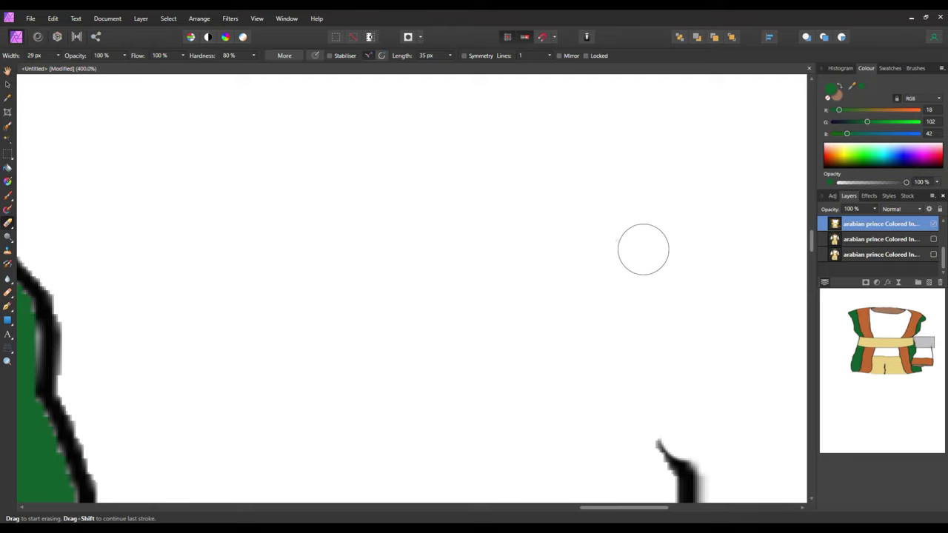
{"action": "scroll", "coordinate": [696, 326], "scroll_direction": "up", "scroll_amount": 5}
{"action": "mouse_move", "coordinate": [681, 282]}
{"action": "left_mouse_down"}
{"action": "mouse_move", "coordinate": [664, 228]}
{"action": "mouse_move", "coordinate": [694, 251]}
{"action": "mouse_move", "coordinate": [712, 444]}
{"action": "mouse_move", "coordinate": [735, 473]}
{"action": "left_mouse_up"}
{"action": "scroll", "coordinate": [692, 283], "scroll_direction": "down", "scroll_amount": 5}
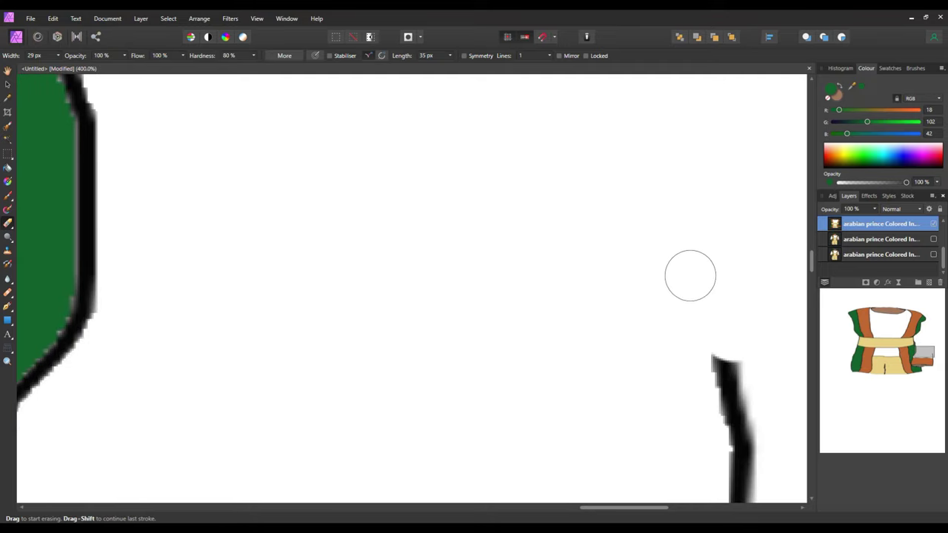
{"action": "left_click_drag", "start_coordinate": [717, 230], "coordinate": [750, 395]}
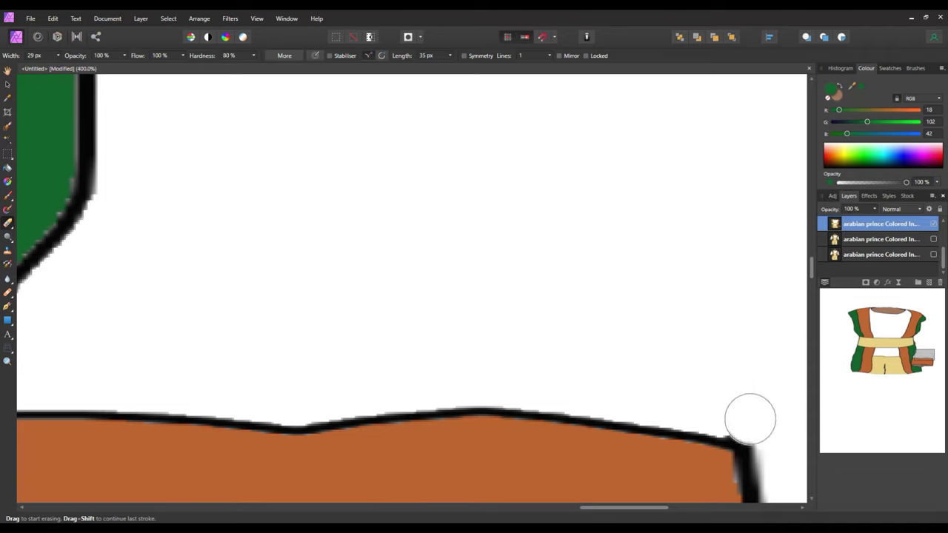
Erase the black outline along the orange cuff's upper edge, from its outer corner to the green coat.
{"action": "mouse_move", "coordinate": [752, 432]}
{"action": "left_mouse_down"}
{"action": "mouse_move", "coordinate": [548, 394]}
{"action": "mouse_move", "coordinate": [526, 394]}
{"action": "mouse_move", "coordinate": [617, 418]}
{"action": "mouse_move", "coordinate": [608, 408]}
{"action": "mouse_move", "coordinate": [519, 395]}
{"action": "mouse_move", "coordinate": [342, 414]}
{"action": "mouse_move", "coordinate": [219, 407]}
{"action": "mouse_move", "coordinate": [300, 425]}
{"action": "left_mouse_up"}
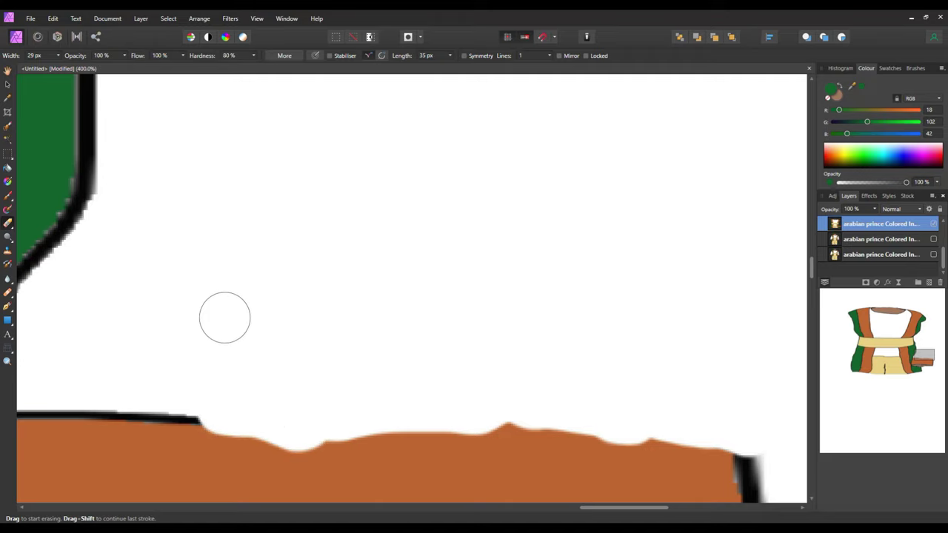
{"action": "scroll", "coordinate": [244, 333], "scroll_direction": "down", "scroll_amount": 2}
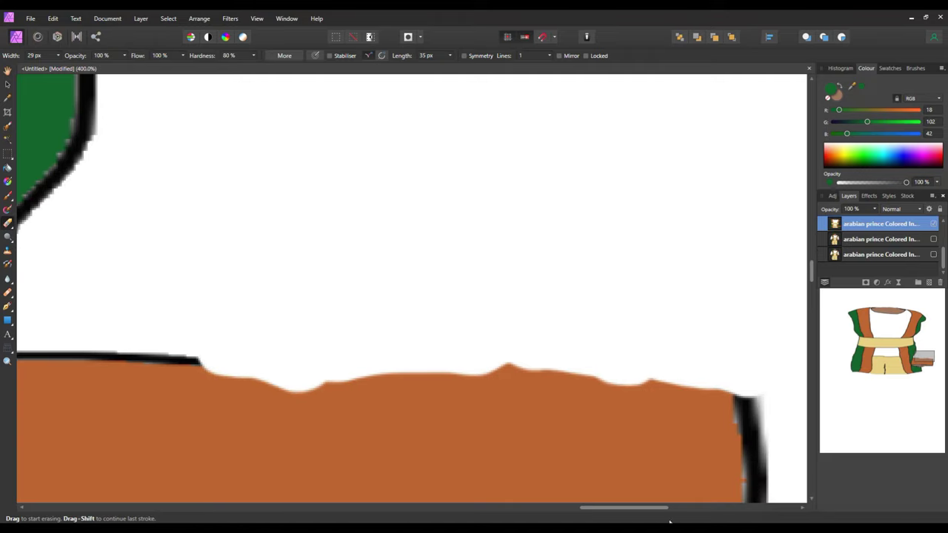
{"action": "mouse_move", "coordinate": [652, 511]}
{"action": "left_mouse_down"}
{"action": "mouse_move", "coordinate": [626, 501]}
{"action": "mouse_move", "coordinate": [618, 509]}
{"action": "left_mouse_up"}
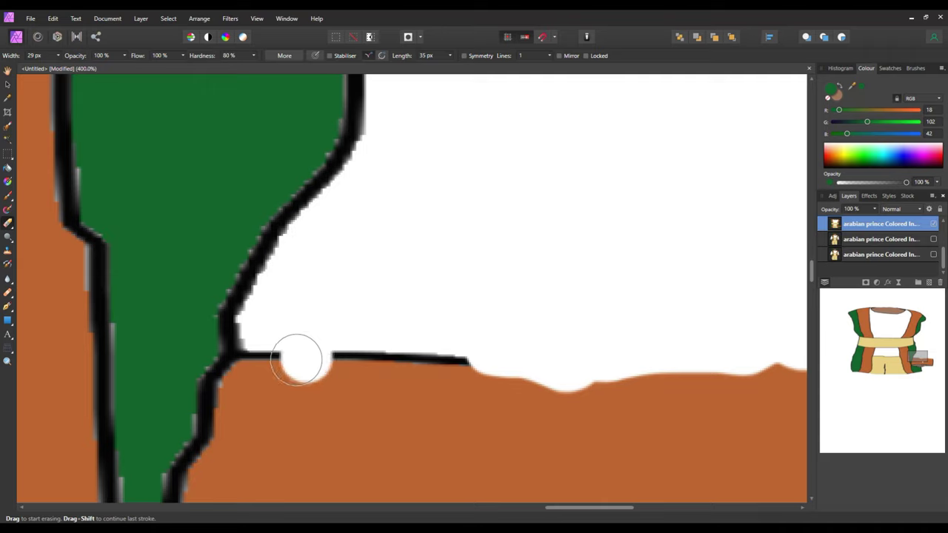
{"action": "left_click_drag", "start_coordinate": [261, 355], "coordinate": [485, 360]}
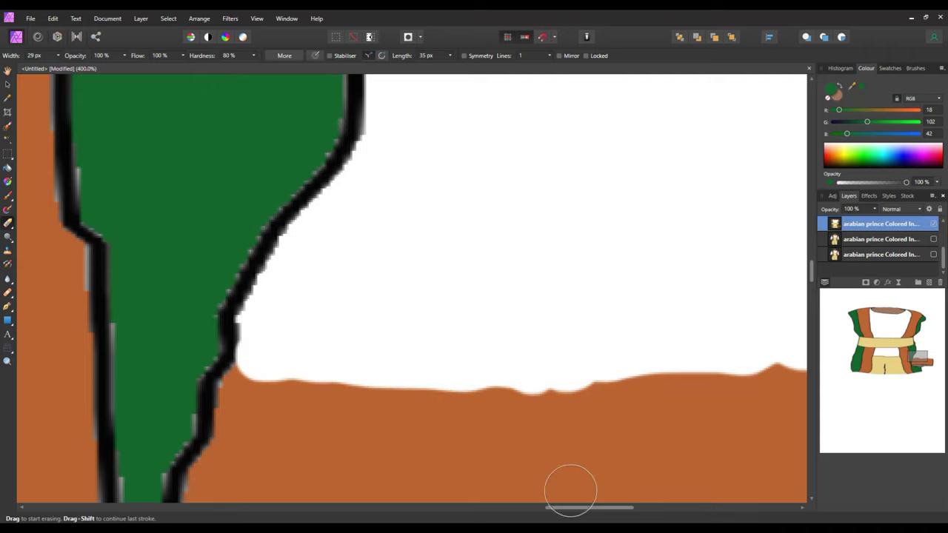
Erase the black outline down the orange cuff's outer end and around its lower corner.
{"action": "scroll", "coordinate": [652, 444], "scroll_direction": "down", "scroll_amount": 2}
{"action": "left_click", "coordinate": [665, 387]}
{"action": "scroll", "coordinate": [665, 393], "scroll_direction": "down", "scroll_amount": 3}
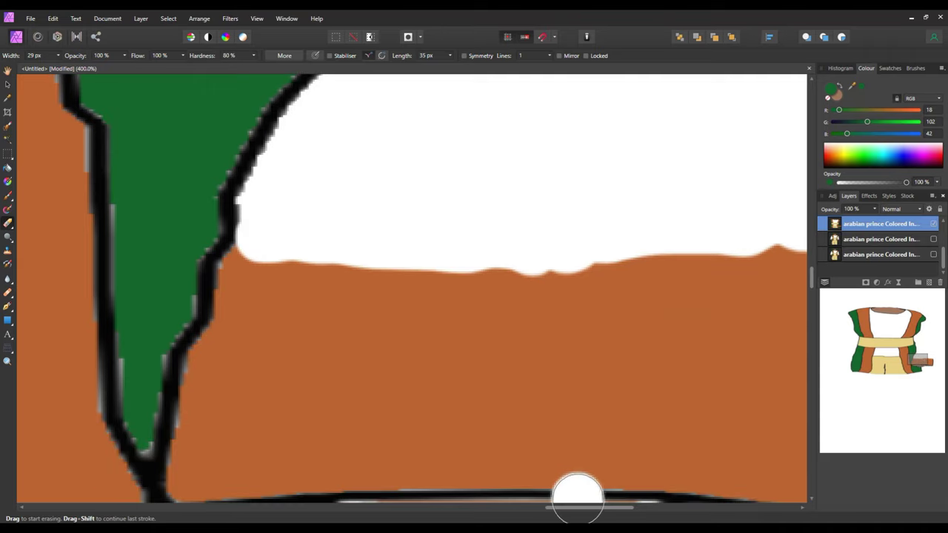
{"action": "mouse_move", "coordinate": [593, 510]}
{"action": "left_mouse_down"}
{"action": "mouse_move", "coordinate": [680, 493]}
{"action": "mouse_move", "coordinate": [648, 483]}
{"action": "mouse_move", "coordinate": [692, 474]}
{"action": "mouse_move", "coordinate": [672, 483]}
{"action": "left_mouse_up"}
{"action": "left_click_drag", "start_coordinate": [381, 263], "coordinate": [404, 471]}
{"action": "scroll", "coordinate": [432, 351], "scroll_direction": "down", "scroll_amount": 4}
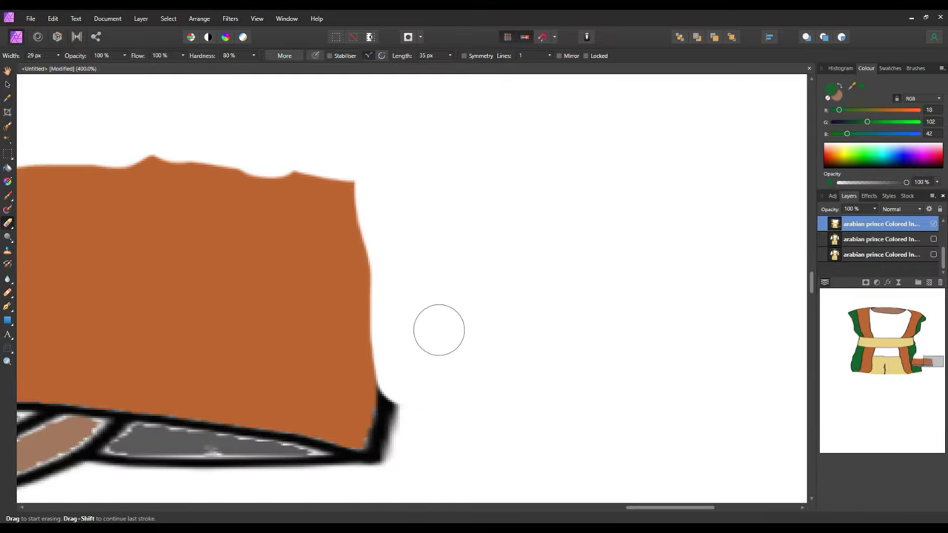
{"action": "left_click_drag", "start_coordinate": [366, 353], "coordinate": [314, 339]}
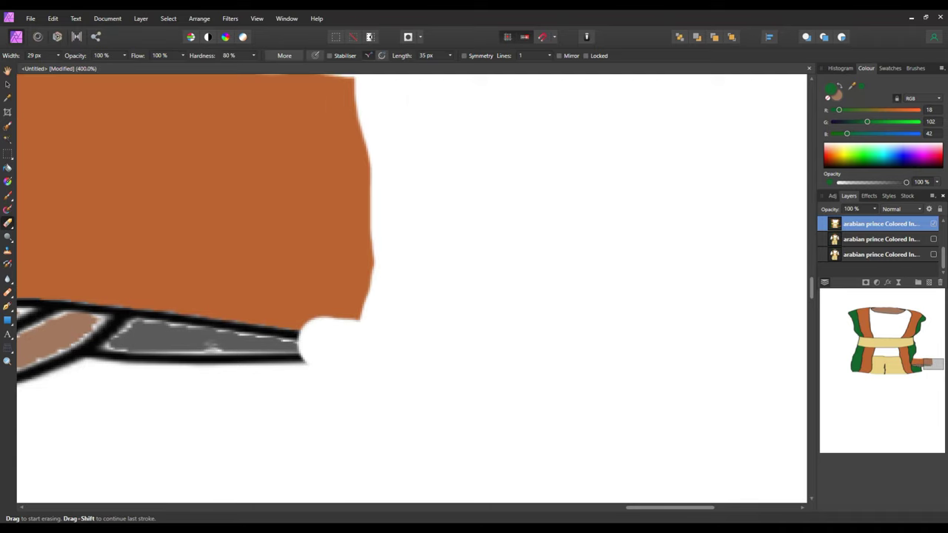
Erase the grey patch and outer finger parts beneath the cuff, and cut an erased gap up through the orange cuff.
{"action": "left_click_drag", "start_coordinate": [666, 514], "coordinate": [613, 511]}
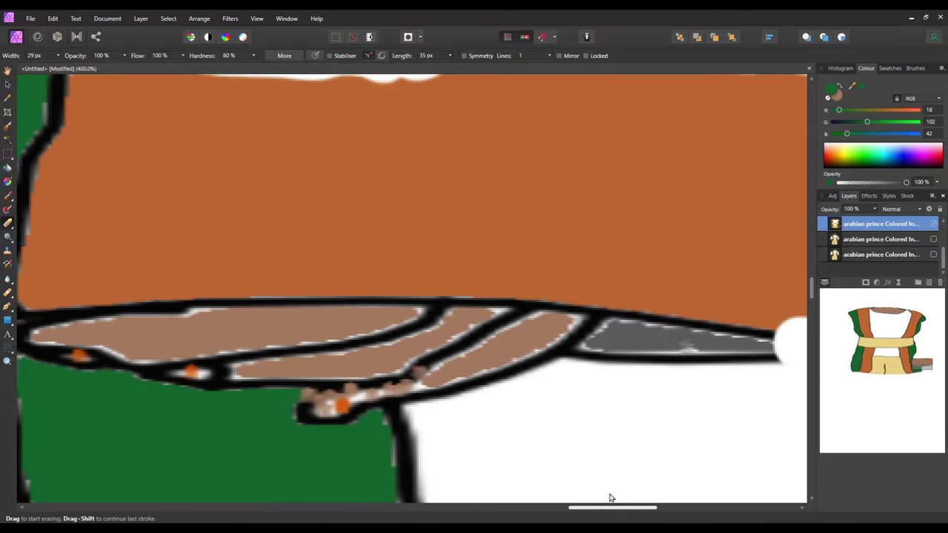
{"action": "mouse_move", "coordinate": [702, 342]}
{"action": "left_mouse_down"}
{"action": "mouse_move", "coordinate": [511, 335]}
{"action": "mouse_move", "coordinate": [588, 358]}
{"action": "mouse_move", "coordinate": [489, 309]}
{"action": "mouse_move", "coordinate": [464, 373]}
{"action": "mouse_move", "coordinate": [428, 366]}
{"action": "mouse_move", "coordinate": [432, 309]}
{"action": "mouse_move", "coordinate": [390, 394]}
{"action": "mouse_move", "coordinate": [367, 398]}
{"action": "mouse_move", "coordinate": [349, 377]}
{"action": "mouse_move", "coordinate": [364, 324]}
{"action": "mouse_move", "coordinate": [404, 294]}
{"action": "mouse_move", "coordinate": [385, 286]}
{"action": "mouse_move", "coordinate": [407, 271]}
{"action": "left_mouse_up"}
{"action": "scroll", "coordinate": [586, 425], "scroll_direction": "up", "scroll_amount": 2}
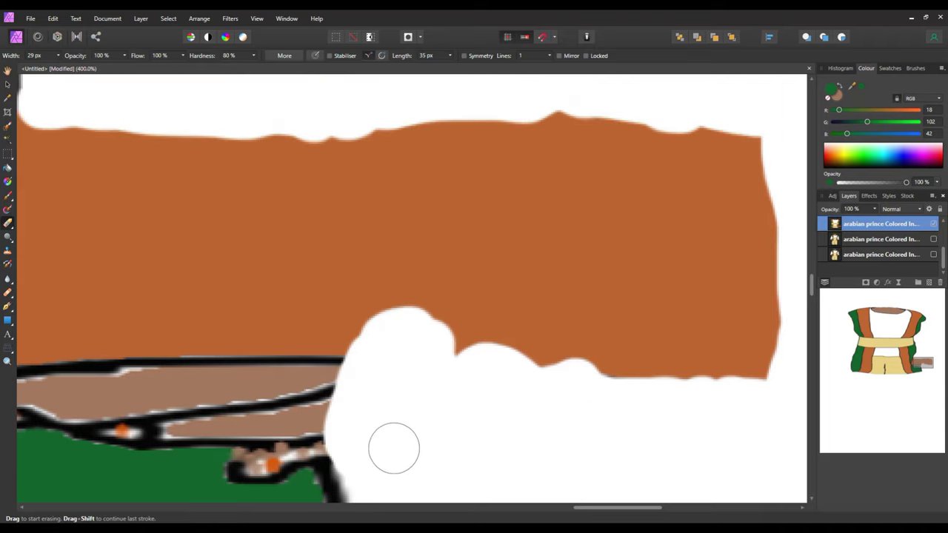
{"action": "mouse_move", "coordinate": [345, 411]}
{"action": "left_mouse_down"}
{"action": "mouse_move", "coordinate": [333, 380]}
{"action": "mouse_move", "coordinate": [334, 271]}
{"action": "mouse_move", "coordinate": [295, 210]}
{"action": "mouse_move", "coordinate": [291, 154]}
{"action": "left_mouse_up"}
Flood erase both remaining orange pieces of the cuff at 20% tolerance.
{"action": "scroll", "coordinate": [339, 318], "scroll_direction": "up", "scroll_amount": 10}
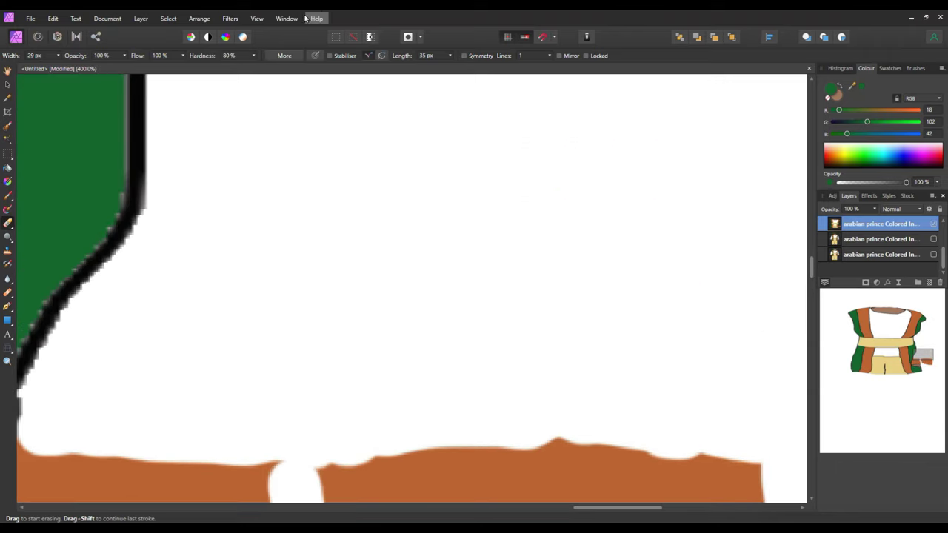
{"action": "left_click", "coordinate": [259, 19]}
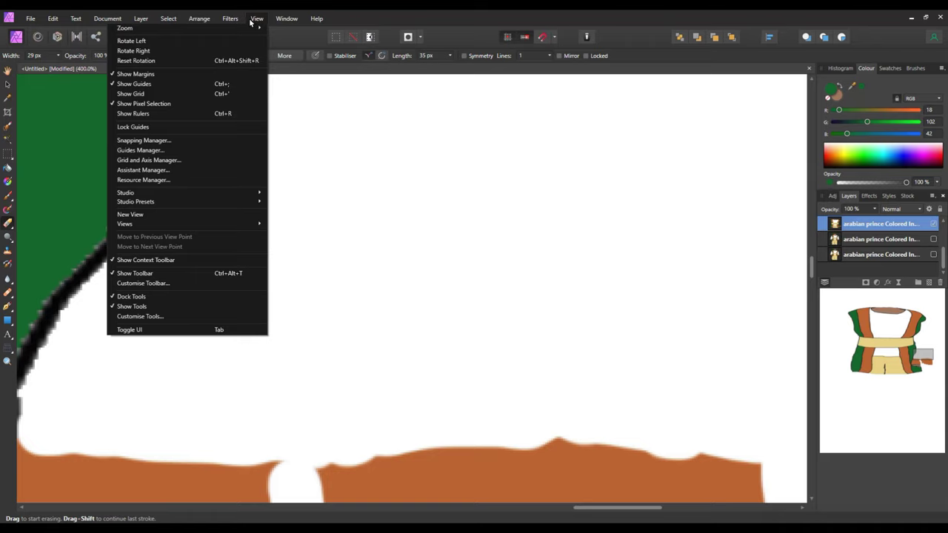
{"action": "mouse_move", "coordinate": [253, 29]}
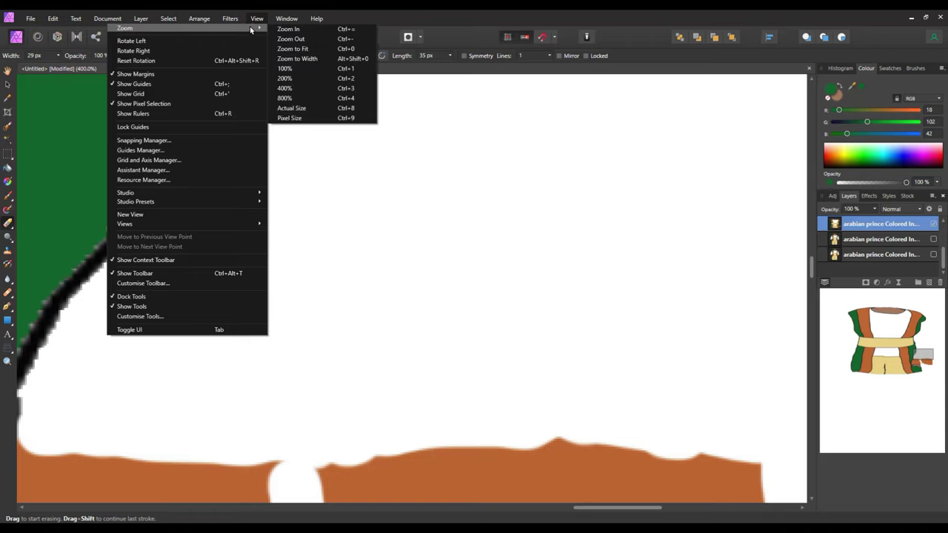
{"action": "left_click", "coordinate": [300, 38]}
{"action": "scroll", "coordinate": [367, 96], "scroll_direction": "down", "scroll_amount": 2}
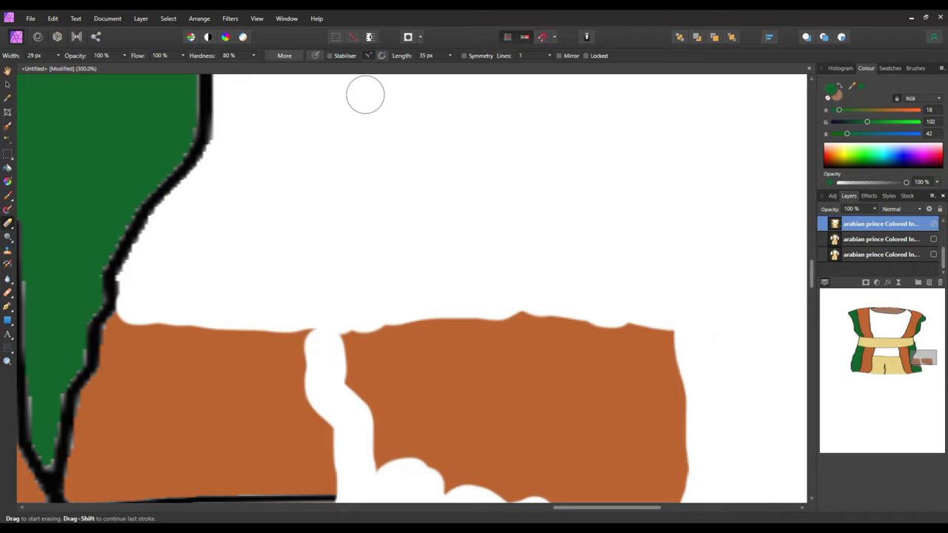
{"action": "key", "text": "ctrl+minus"}
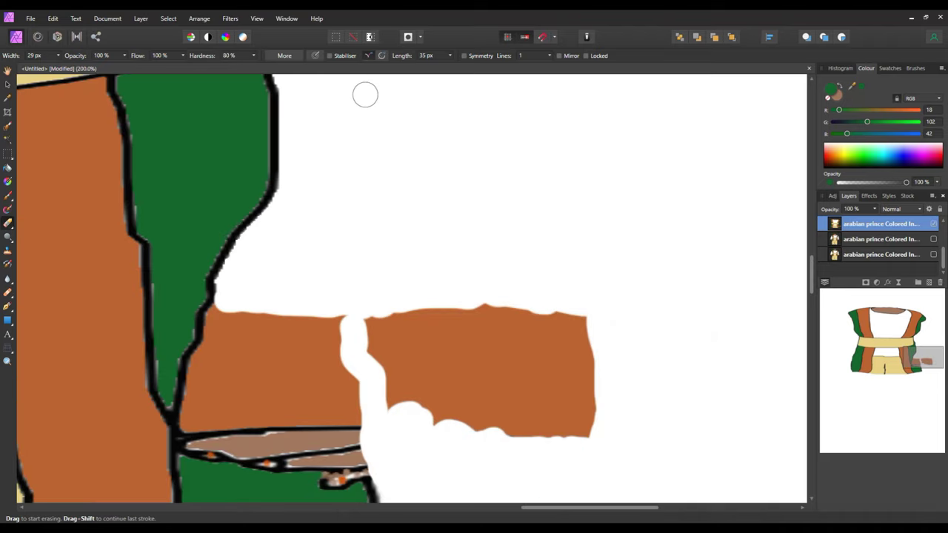
{"action": "key", "text": "ctrl+minus"}
{"action": "key", "text": "ctrl+minus"}
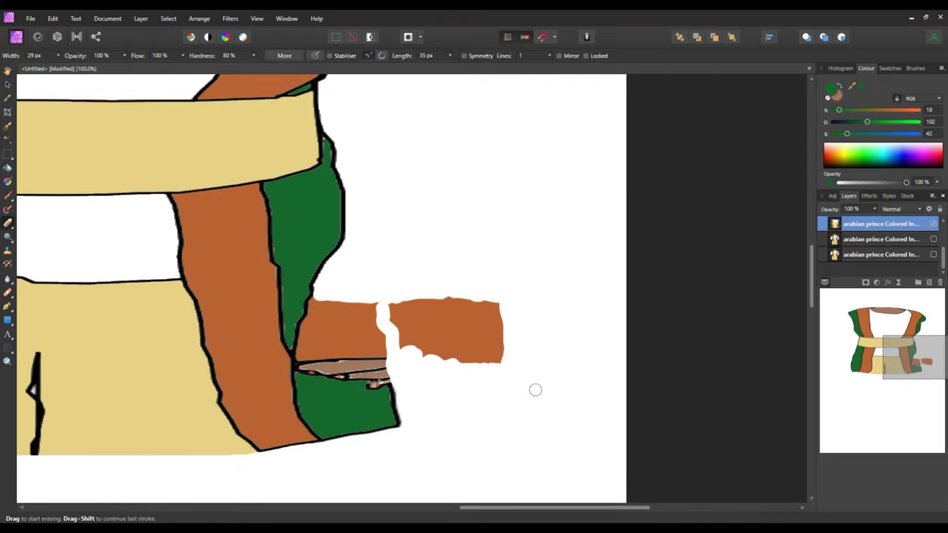
{"action": "left_click", "coordinate": [12, 230]}
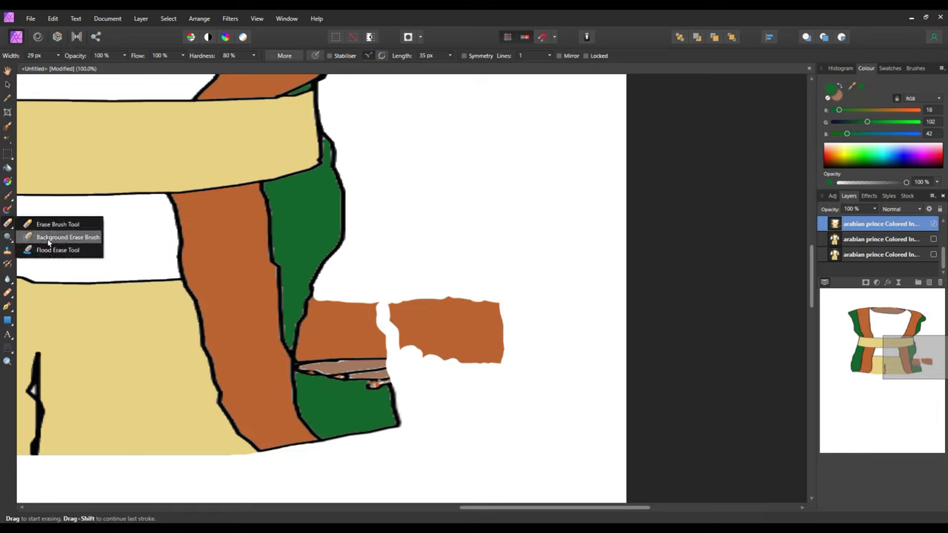
{"action": "left_click", "coordinate": [41, 251]}
{"action": "left_click", "coordinate": [487, 343]}
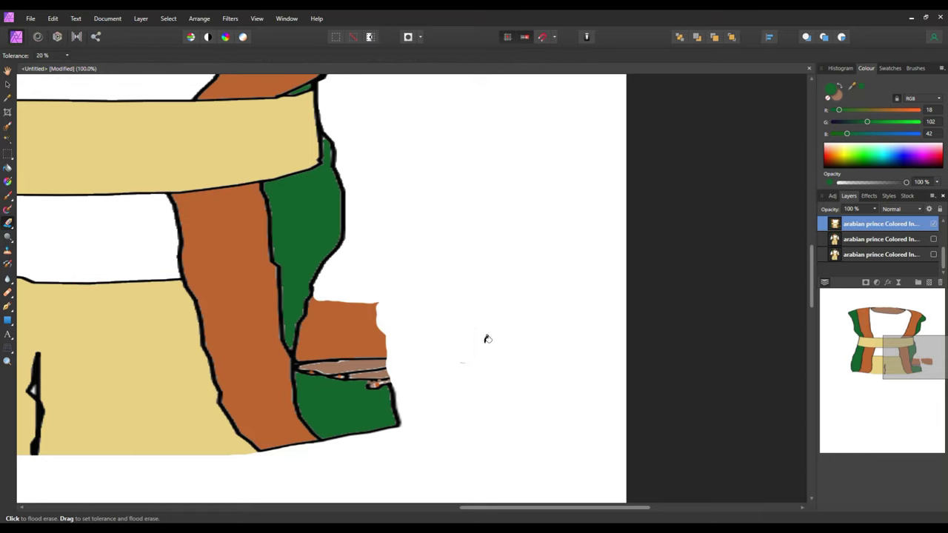
{"action": "left_click", "coordinate": [348, 326]}
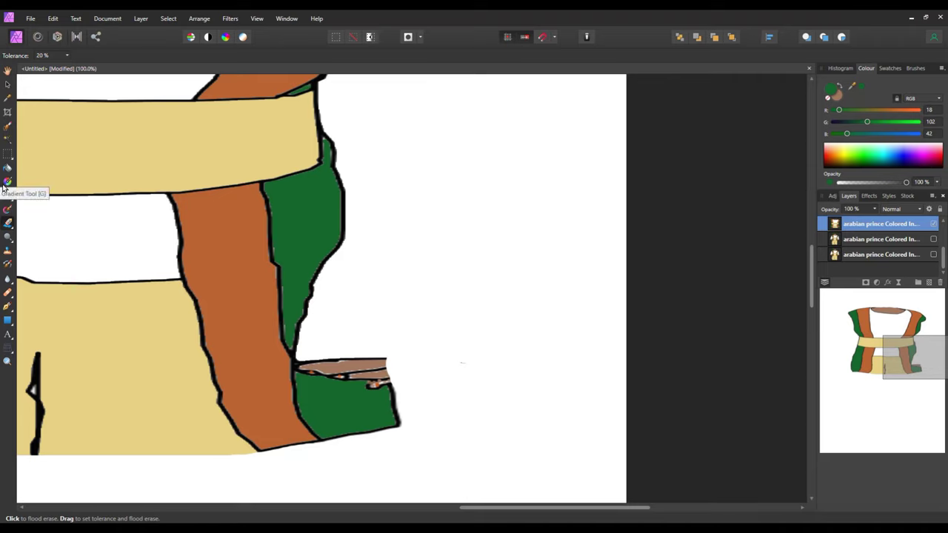
Sample the black outline beside the belt's end as the painting colour.
{"action": "left_click", "coordinate": [13, 229]}
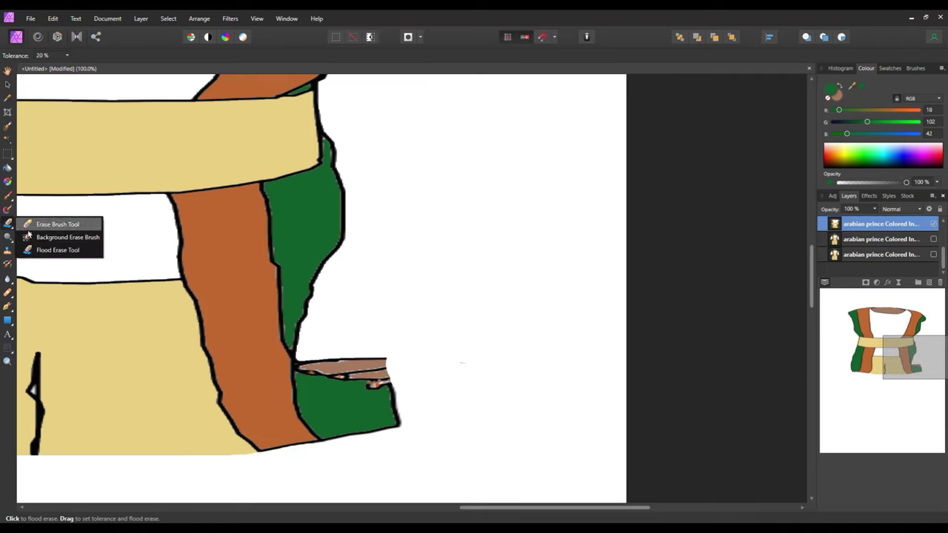
{"action": "left_click", "coordinate": [51, 222]}
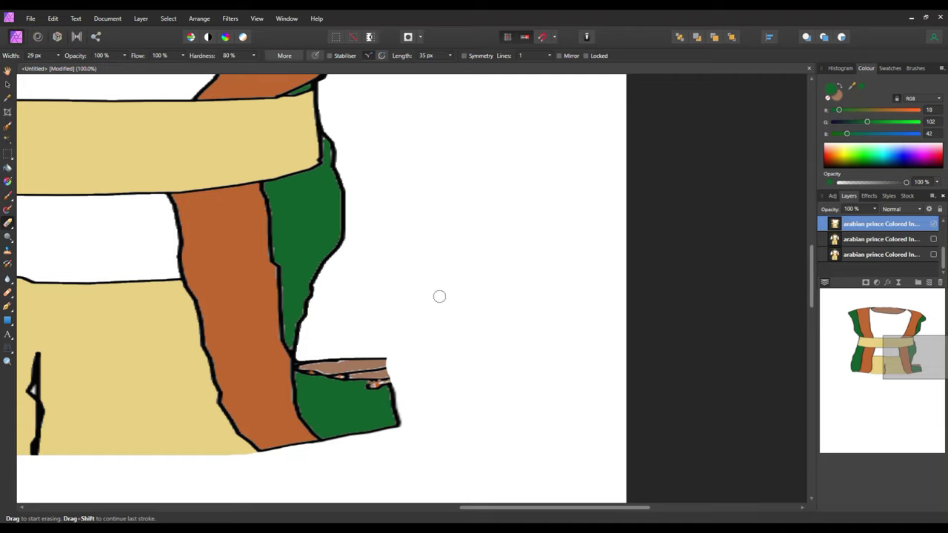
{"action": "left_click", "coordinate": [8, 199]}
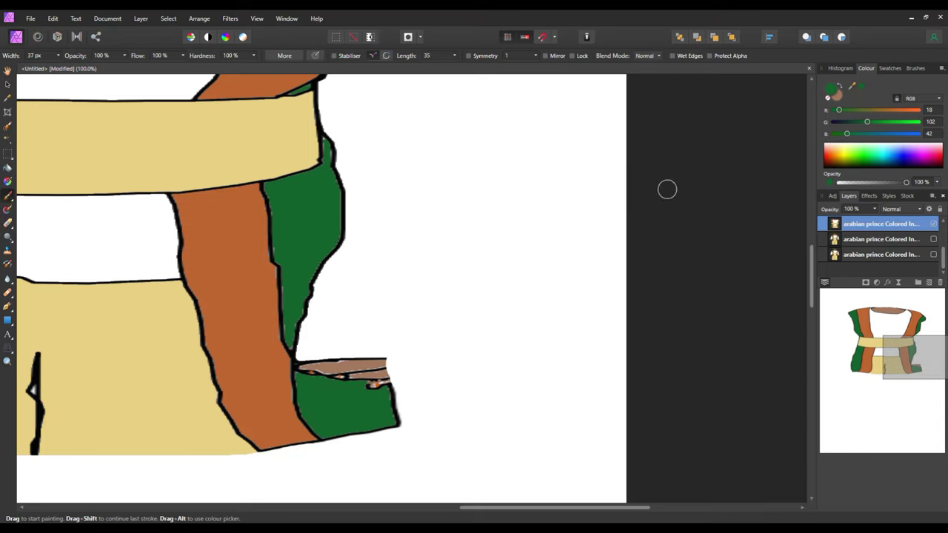
{"action": "left_click", "coordinate": [833, 123]}
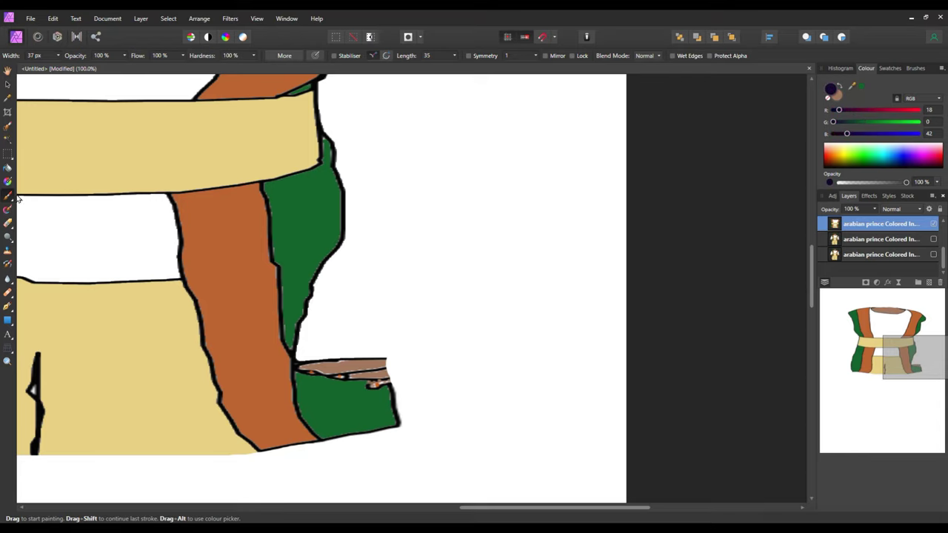
{"action": "left_click", "coordinate": [8, 99]}
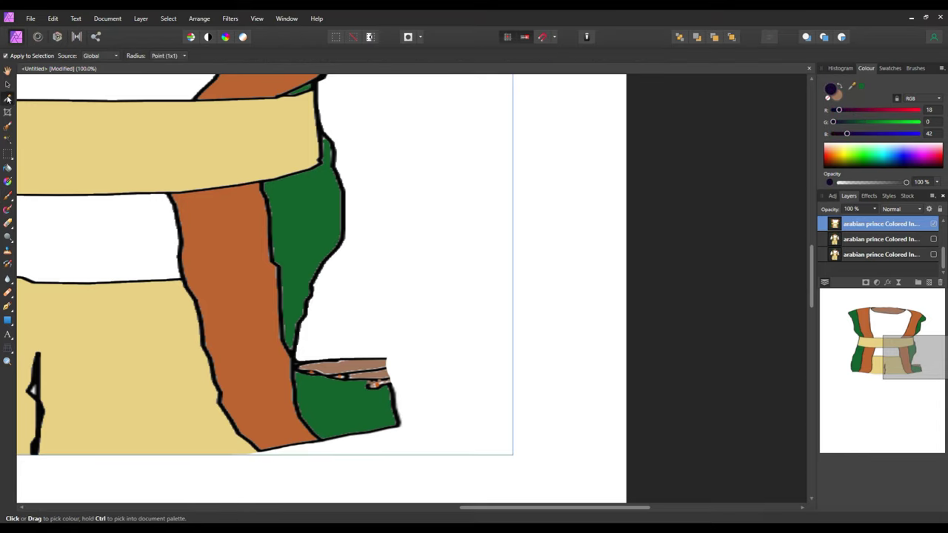
{"action": "left_click", "coordinate": [319, 118]}
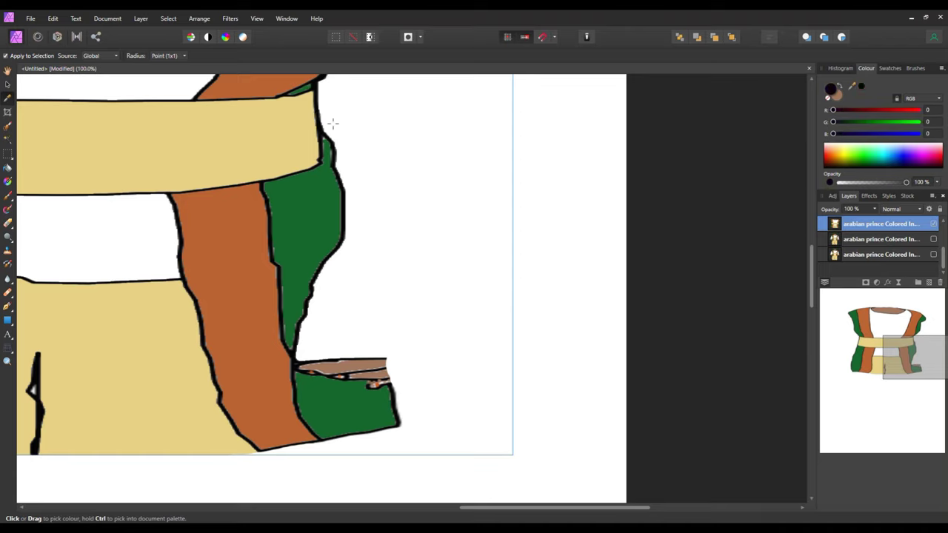
Paint the coat's missing outer outline with a 10 px brush, from the green side panel down to the lower green piece.
{"action": "left_click", "coordinate": [8, 196]}
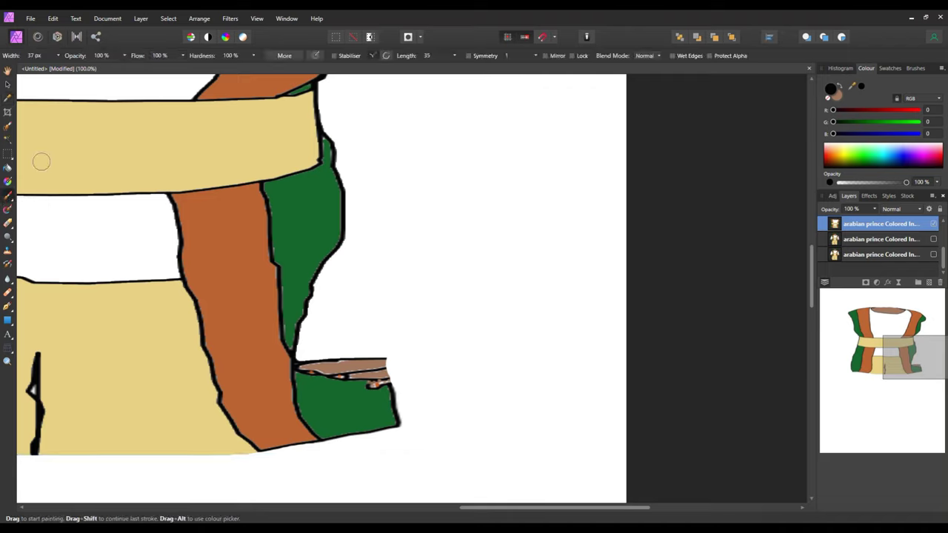
{"action": "left_click", "coordinate": [57, 56]}
{"action": "left_click_drag", "start_coordinate": [61, 68], "coordinate": [47, 72]}
{"action": "left_click_drag", "start_coordinate": [341, 243], "coordinate": [366, 329]}
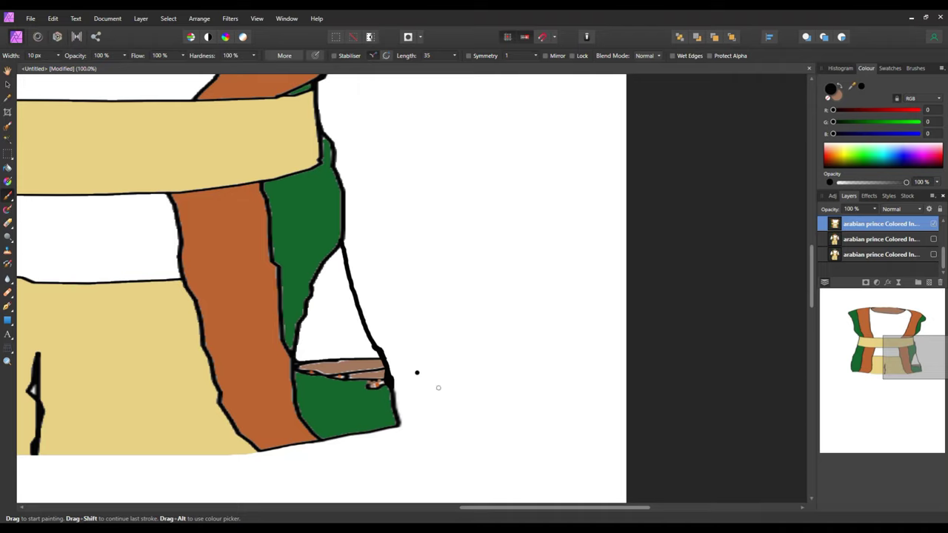
Flood fill the white gap inside the new outline and the two brown finger remnants with green sampled from the coat.
{"action": "left_click", "coordinate": [9, 168]}
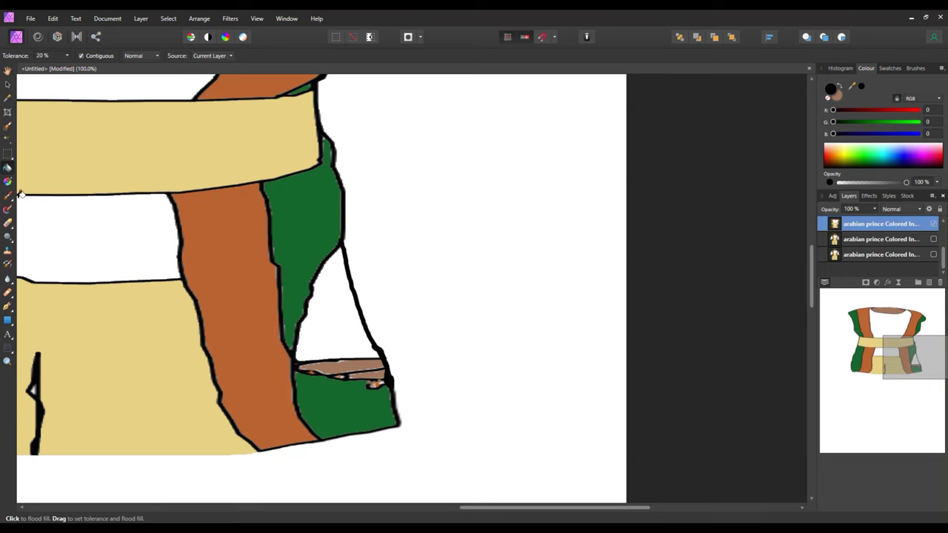
{"action": "left_click", "coordinate": [7, 84]}
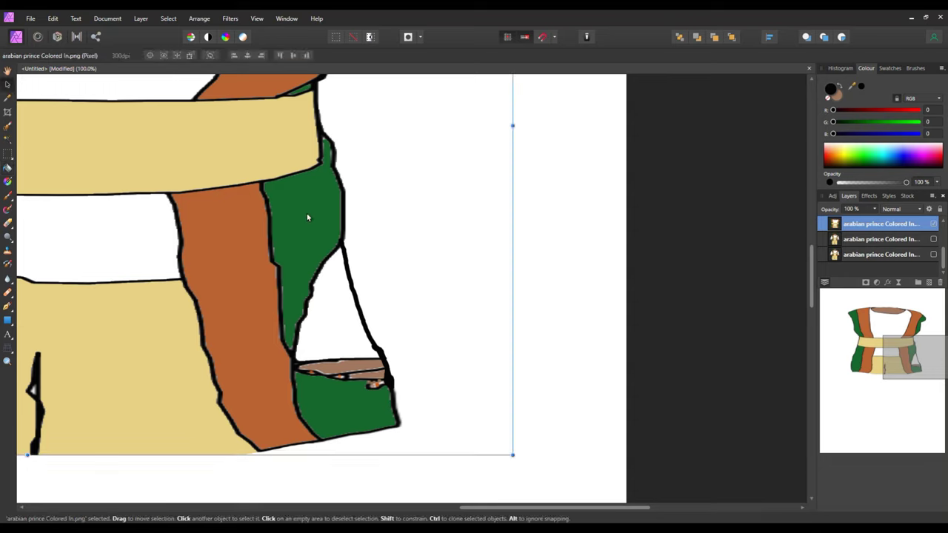
{"action": "left_click", "coordinate": [7, 98]}
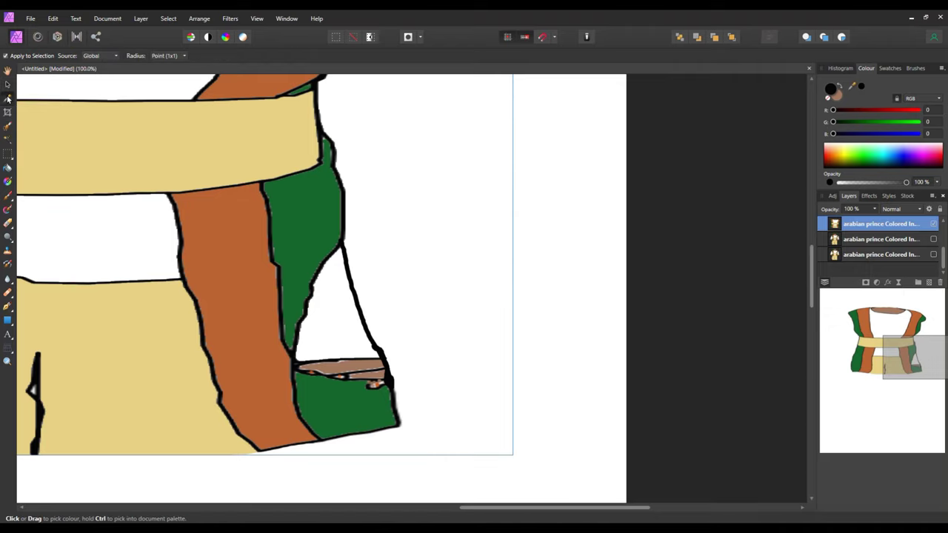
{"action": "left_click", "coordinate": [292, 215]}
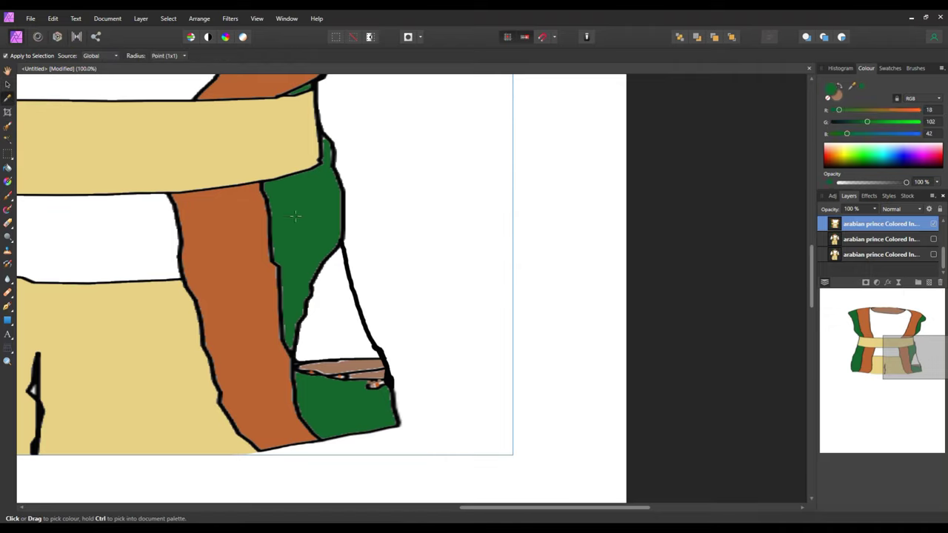
{"action": "left_click", "coordinate": [8, 168]}
{"action": "left_click", "coordinate": [335, 320]}
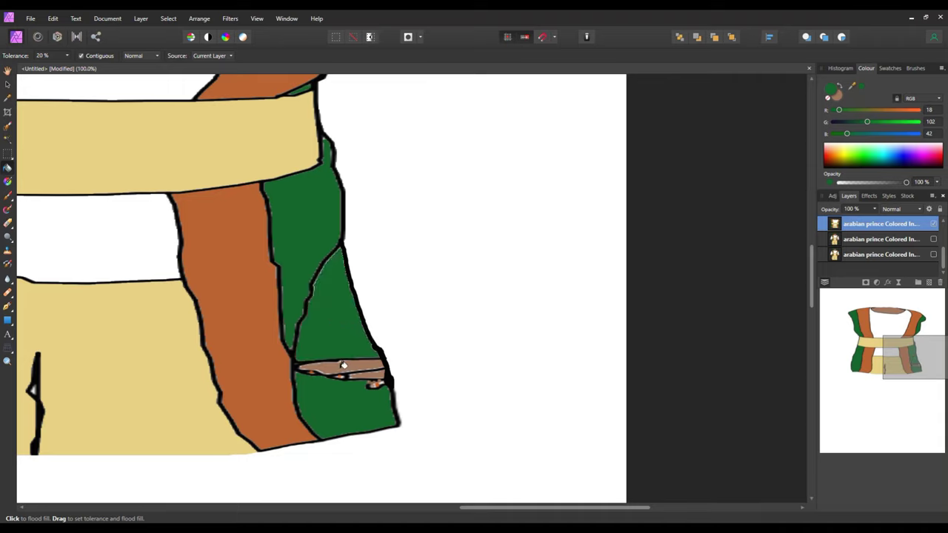
{"action": "left_click", "coordinate": [343, 366]}
{"action": "left_click", "coordinate": [375, 373]}
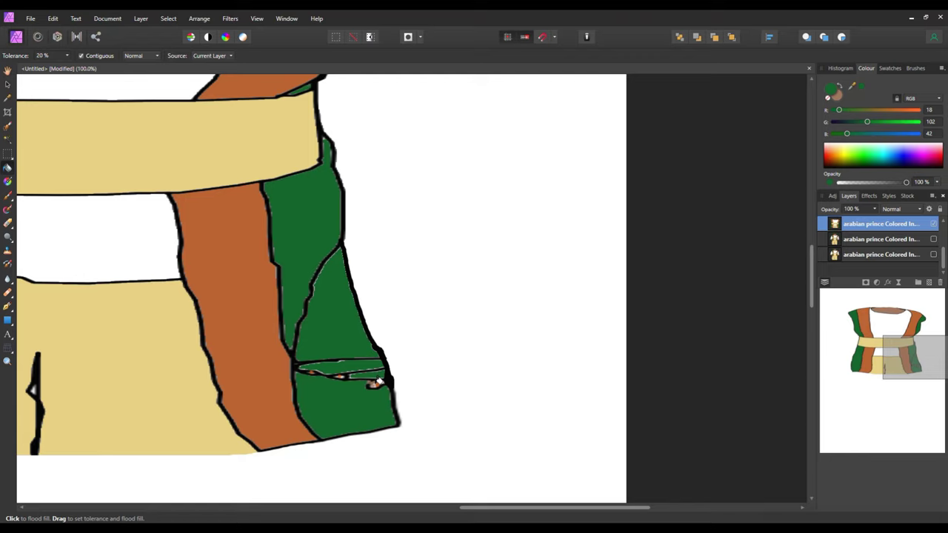
Try to flood fill the small fingertip remnant near the coat's outer edge with green, and undo that fill.
{"action": "left_click", "coordinate": [377, 383]}
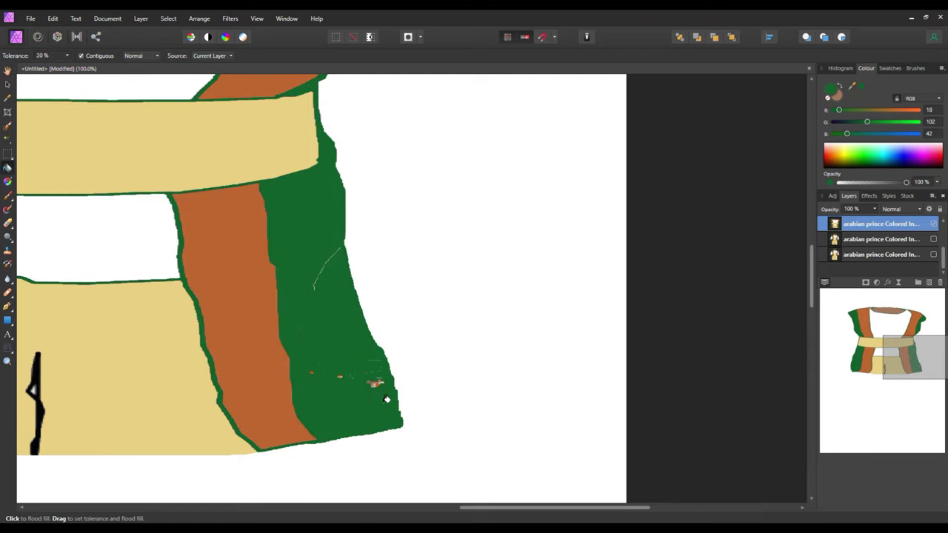
{"action": "left_click", "coordinate": [53, 20]}
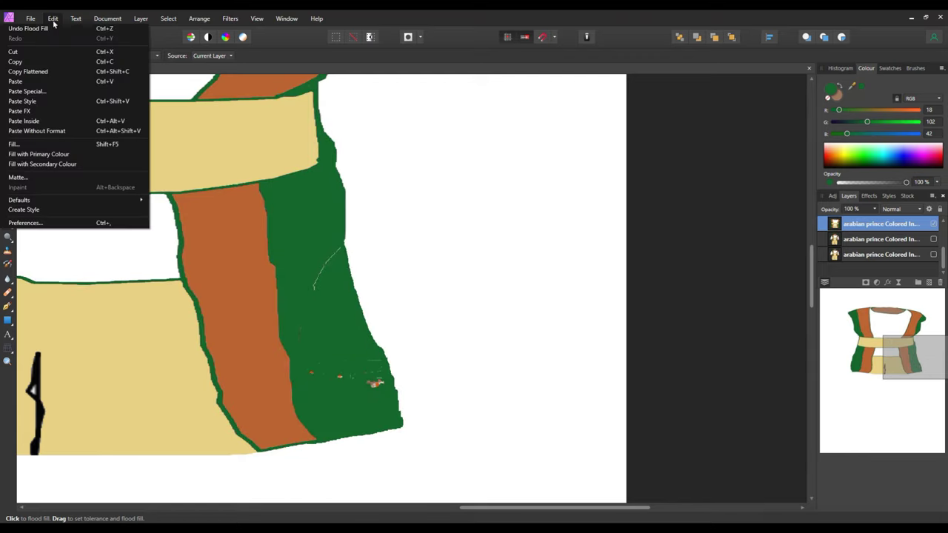
{"action": "left_click", "coordinate": [57, 29]}
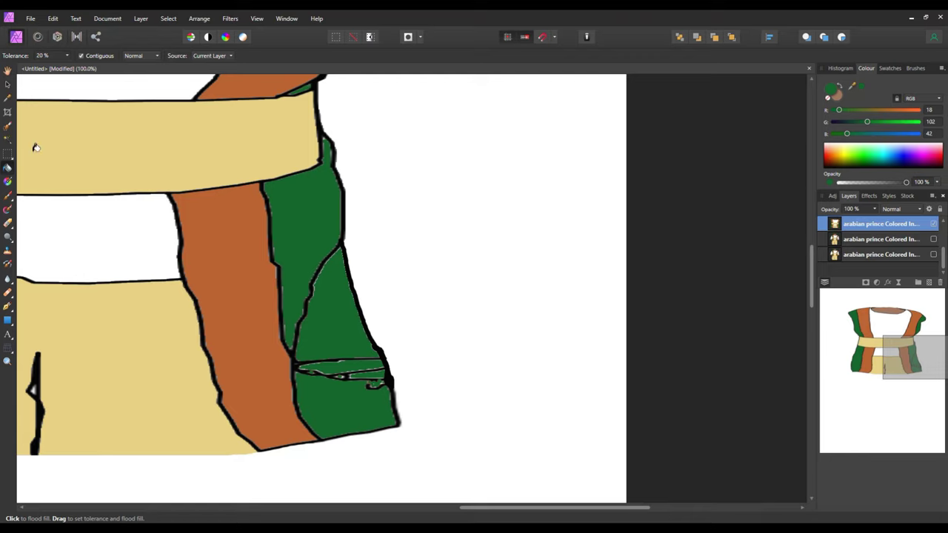
Switch to the paint brush, undo the stray dab beside the coat, and set the brush width to 24 px.
{"action": "left_click", "coordinate": [7, 195]}
{"action": "left_click", "coordinate": [451, 196]}
{"action": "key", "text": "ctrl+z"}
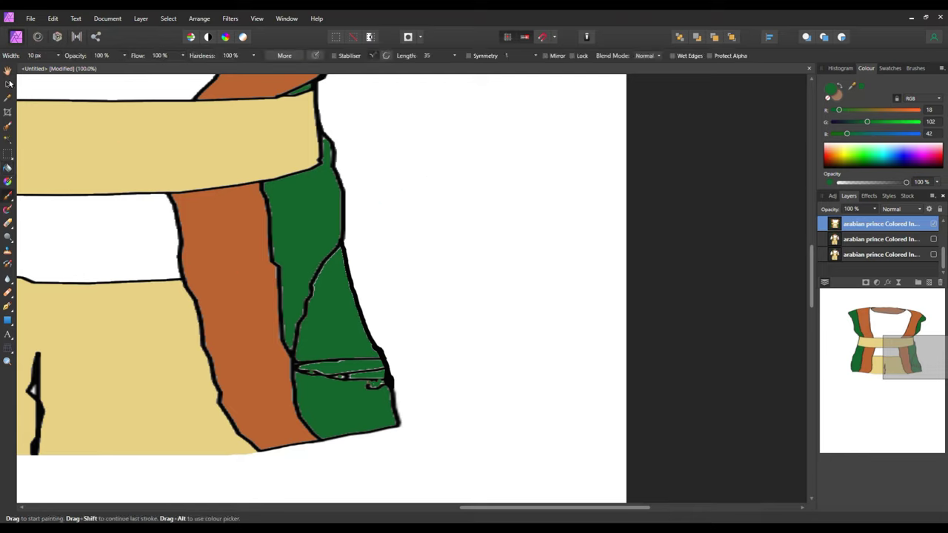
{"action": "left_click", "coordinate": [58, 56]}
{"action": "left_click_drag", "start_coordinate": [65, 68], "coordinate": [68, 69]}
Try to paint green over the leftover hand outlines in the coat's lower side panel, and undo that stroke.
{"action": "mouse_move", "coordinate": [334, 245]}
{"action": "left_mouse_down"}
{"action": "mouse_move", "coordinate": [294, 330]}
{"action": "mouse_move", "coordinate": [297, 353]}
{"action": "mouse_move", "coordinate": [303, 375]}
{"action": "mouse_move", "coordinate": [312, 358]}
{"action": "mouse_move", "coordinate": [310, 368]}
{"action": "mouse_move", "coordinate": [305, 362]}
{"action": "mouse_move", "coordinate": [375, 364]}
{"action": "mouse_move", "coordinate": [373, 355]}
{"action": "mouse_move", "coordinate": [367, 349]}
{"action": "mouse_move", "coordinate": [383, 391]}
{"action": "mouse_move", "coordinate": [375, 367]}
{"action": "mouse_move", "coordinate": [383, 386]}
{"action": "mouse_move", "coordinate": [351, 380]}
{"action": "mouse_move", "coordinate": [366, 368]}
{"action": "mouse_move", "coordinate": [368, 386]}
{"action": "mouse_move", "coordinate": [316, 375]}
{"action": "mouse_move", "coordinate": [382, 438]}
{"action": "mouse_move", "coordinate": [346, 426]}
{"action": "mouse_move", "coordinate": [383, 439]}
{"action": "left_mouse_up"}
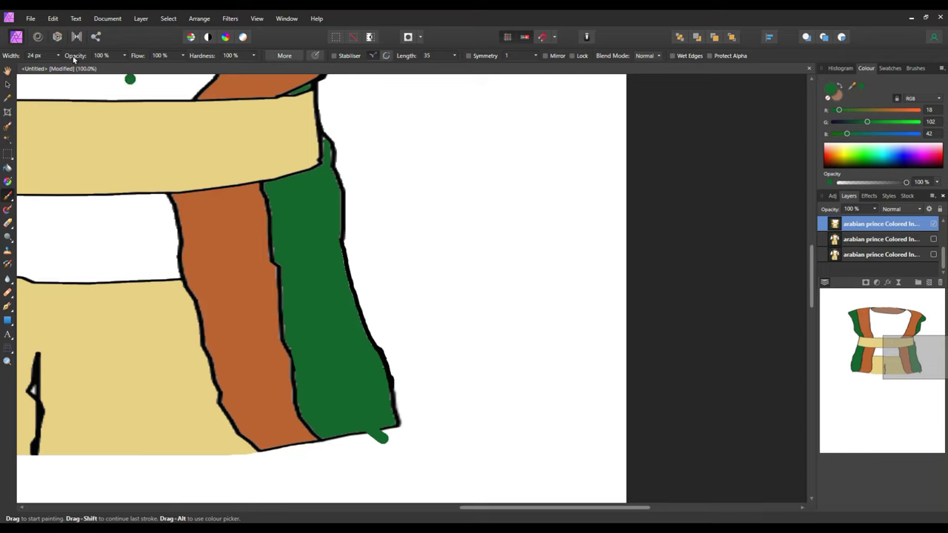
{"action": "left_click", "coordinate": [53, 17]}
{"action": "left_click", "coordinate": [47, 30]}
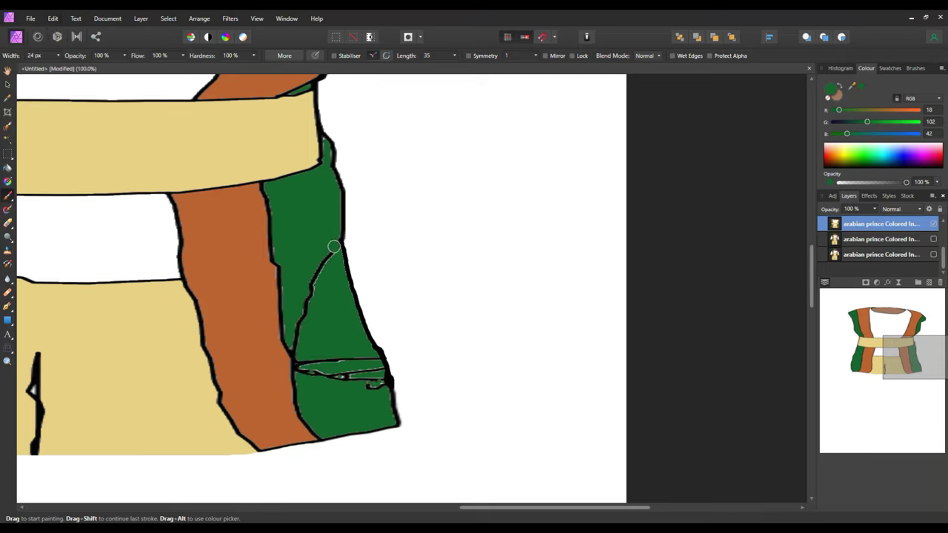
Paint green over the leftover arm and finger outlines inside the coat's lower side panel, staying within its black border.
{"action": "mouse_move", "coordinate": [334, 246]}
{"action": "left_mouse_down"}
{"action": "mouse_move", "coordinate": [295, 345]}
{"action": "mouse_move", "coordinate": [298, 320]}
{"action": "mouse_move", "coordinate": [300, 374]}
{"action": "mouse_move", "coordinate": [321, 360]}
{"action": "mouse_move", "coordinate": [314, 377]}
{"action": "mouse_move", "coordinate": [311, 357]}
{"action": "mouse_move", "coordinate": [359, 366]}
{"action": "mouse_move", "coordinate": [375, 358]}
{"action": "mouse_move", "coordinate": [329, 362]}
{"action": "mouse_move", "coordinate": [325, 380]}
{"action": "mouse_move", "coordinate": [319, 372]}
{"action": "mouse_move", "coordinate": [377, 372]}
{"action": "mouse_move", "coordinate": [384, 385]}
{"action": "mouse_move", "coordinate": [378, 370]}
{"action": "mouse_move", "coordinate": [371, 391]}
{"action": "mouse_move", "coordinate": [341, 379]}
{"action": "mouse_move", "coordinate": [351, 371]}
{"action": "mouse_move", "coordinate": [351, 378]}
{"action": "mouse_move", "coordinate": [339, 355]}
{"action": "mouse_move", "coordinate": [377, 390]}
{"action": "left_mouse_up"}
{"action": "left_click", "coordinate": [423, 350]}
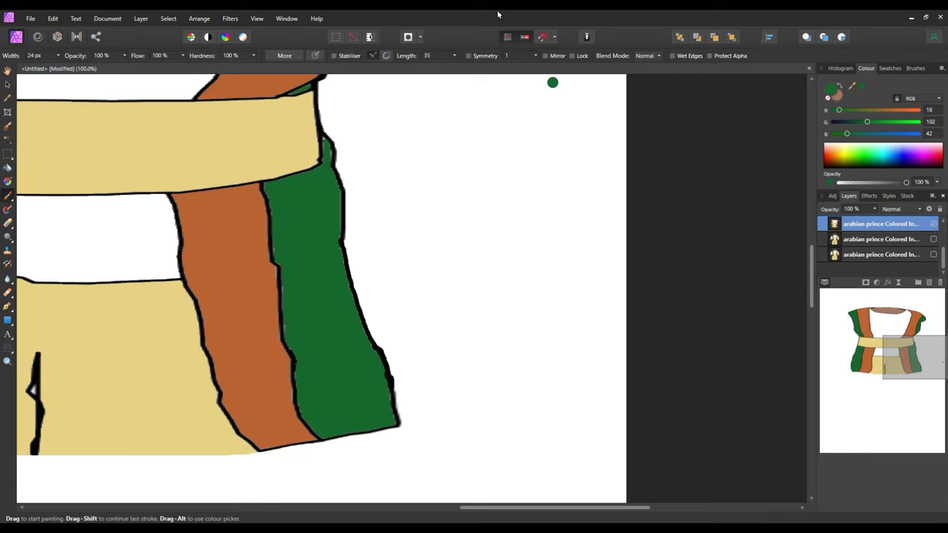
{"action": "left_click", "coordinate": [255, 20]}
{"action": "mouse_move", "coordinate": [287, 18]}
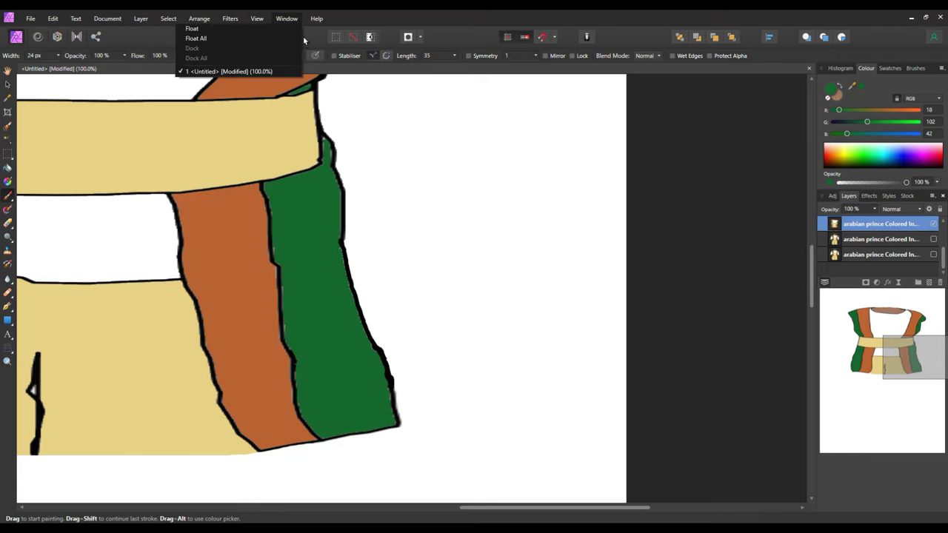
{"action": "mouse_move", "coordinate": [255, 20]}
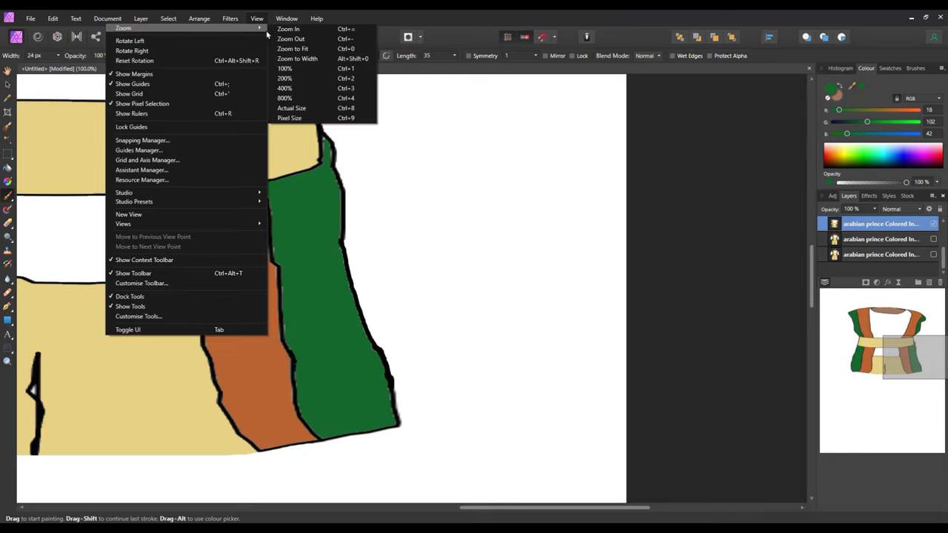
{"action": "left_click", "coordinate": [316, 49]}
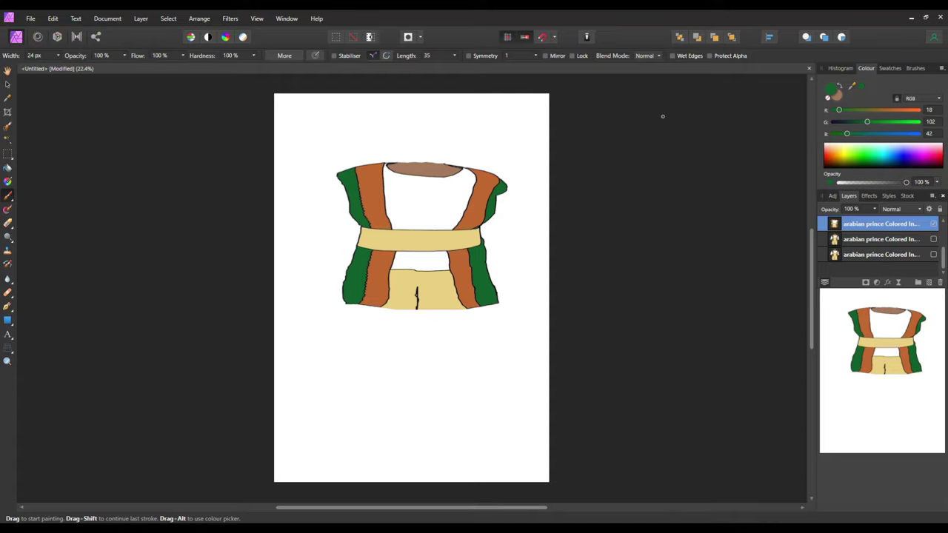
Transfer the document to Affinity Designer for editing and make the Head layer visible above the torso.
{"action": "left_click", "coordinate": [32, 19]}
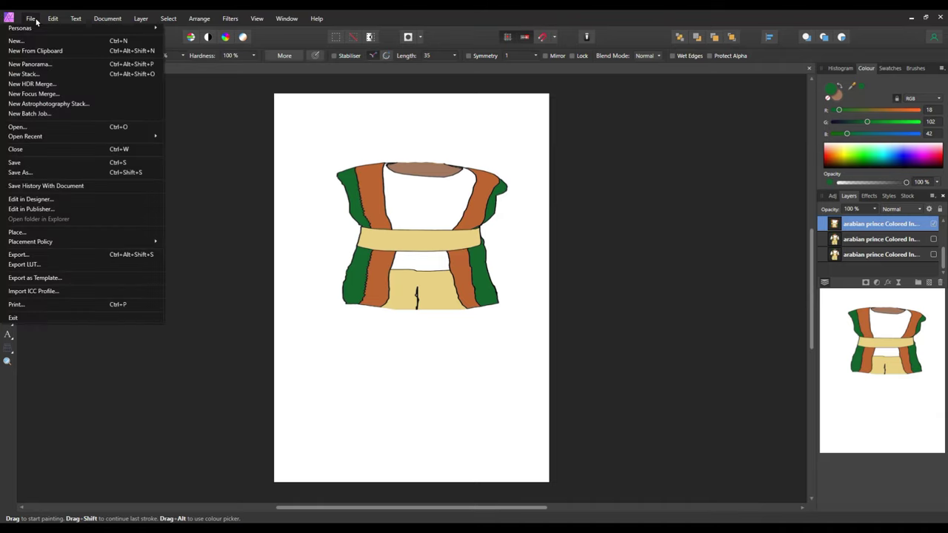
{"action": "left_click", "coordinate": [64, 200]}
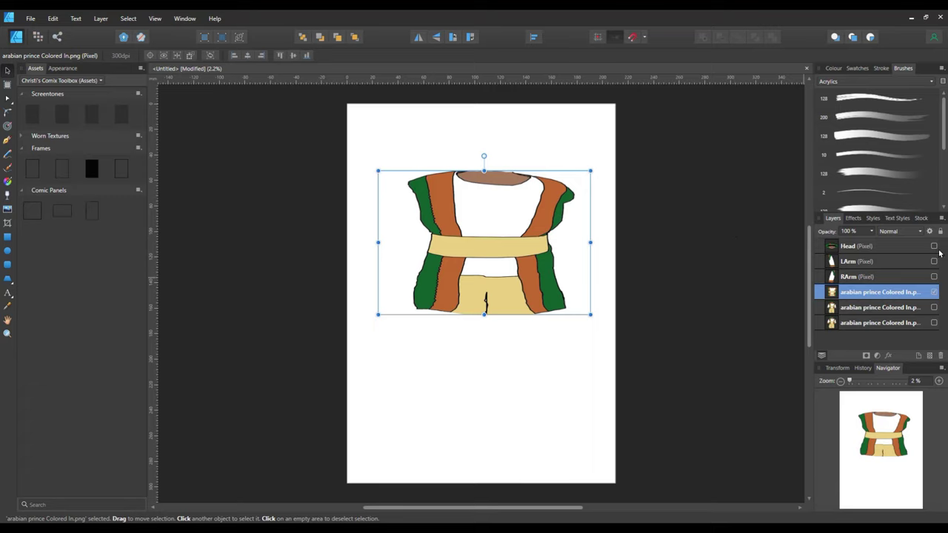
{"action": "left_click", "coordinate": [934, 247]}
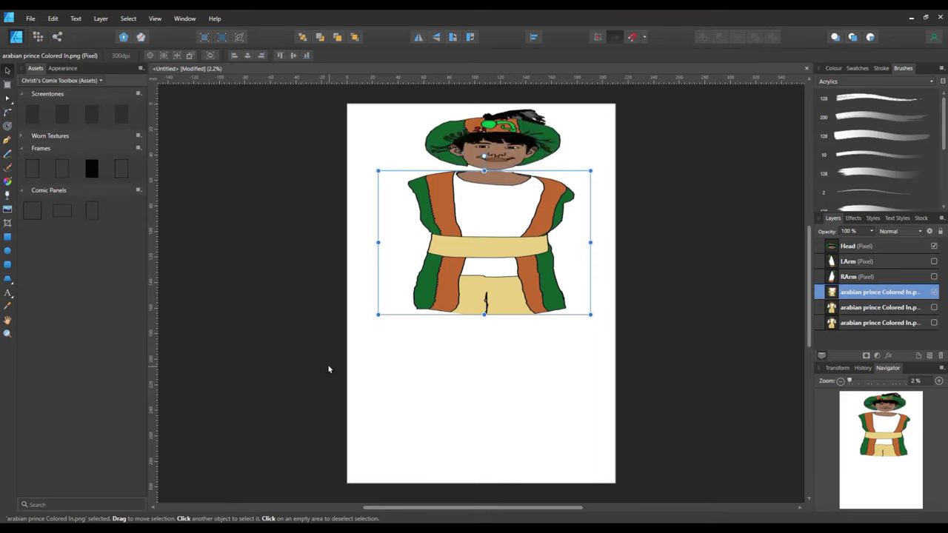
Draw a brown rounded rectangle about 46 mm wide and 70 mm tall in the empty area below the torso.
{"action": "left_click", "coordinate": [7, 265]}
{"action": "left_click_drag", "start_coordinate": [472, 334], "coordinate": [530, 425]}
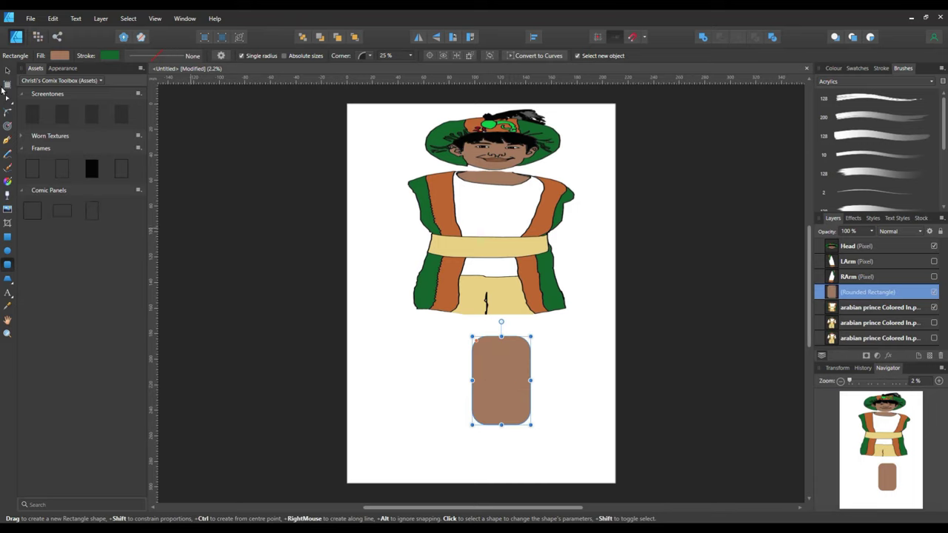
{"action": "left_click", "coordinate": [7, 70]}
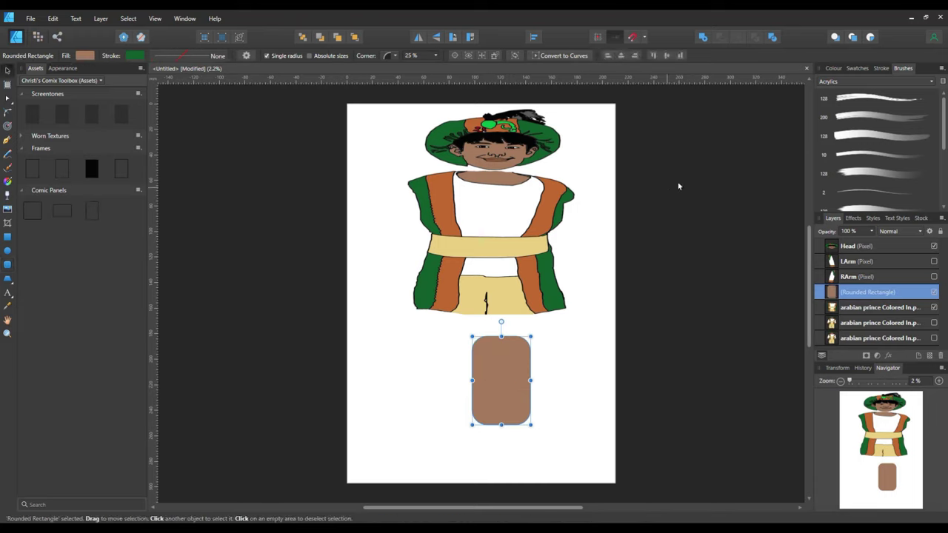
Give the rounded rectangle a near-black outline with a stroke width of 1 pt.
{"action": "left_click", "coordinate": [833, 68]}
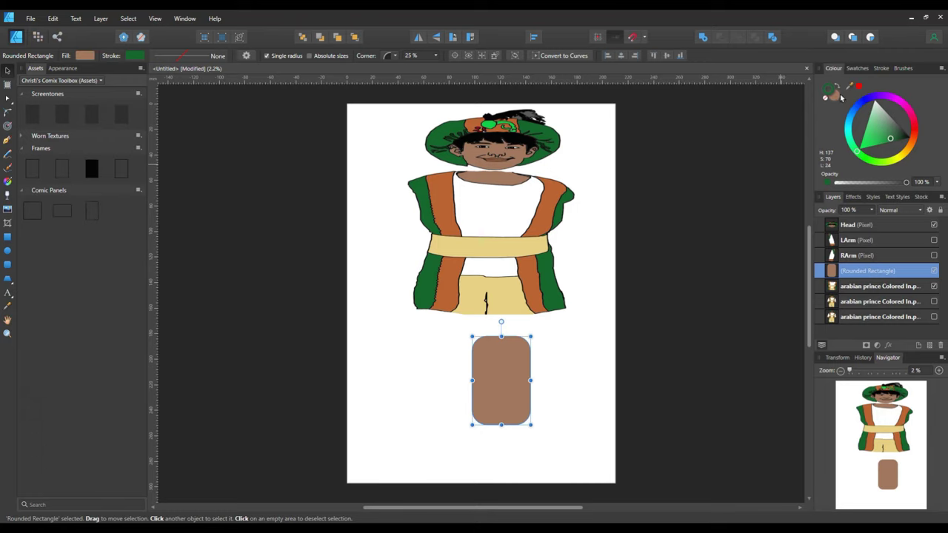
{"action": "left_click", "coordinate": [835, 97]}
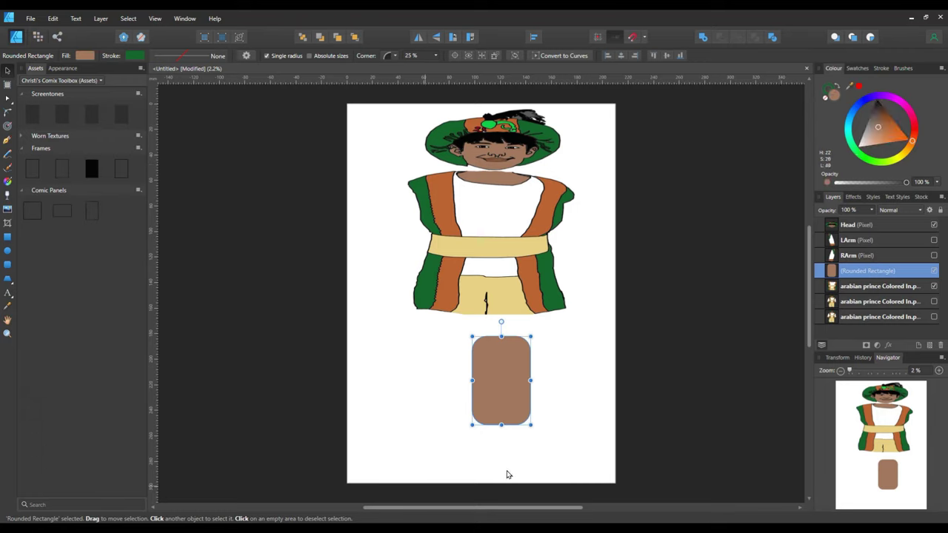
{"action": "left_click", "coordinate": [826, 89]}
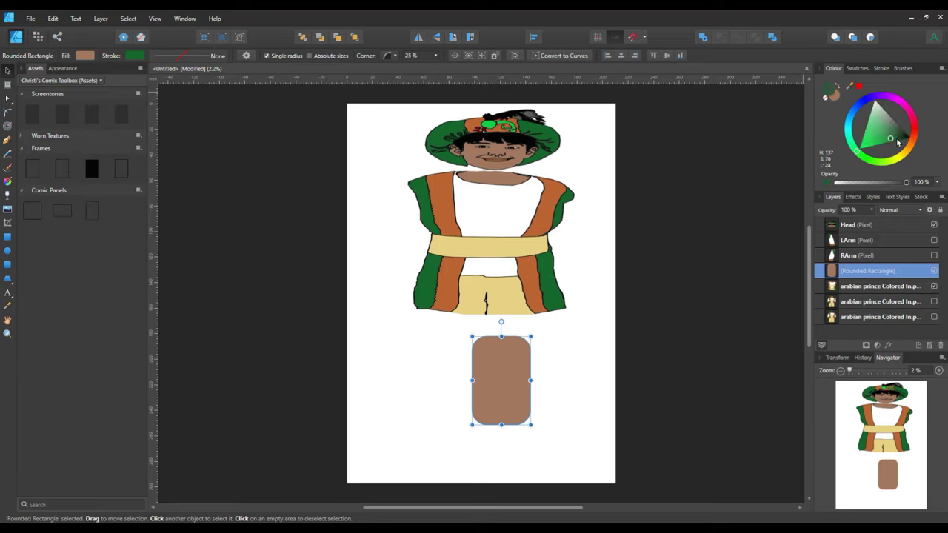
{"action": "left_click_drag", "start_coordinate": [892, 140], "coordinate": [909, 137]}
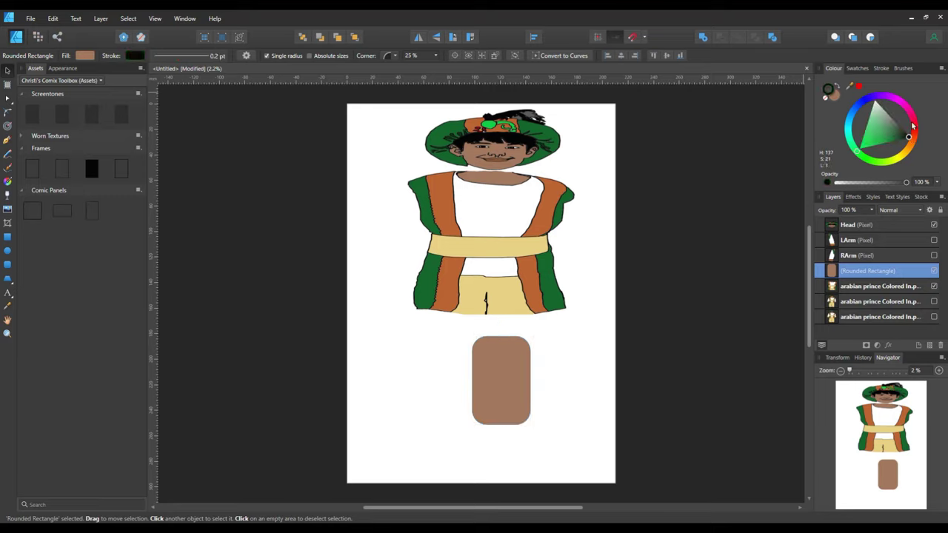
{"action": "left_click", "coordinate": [880, 68]}
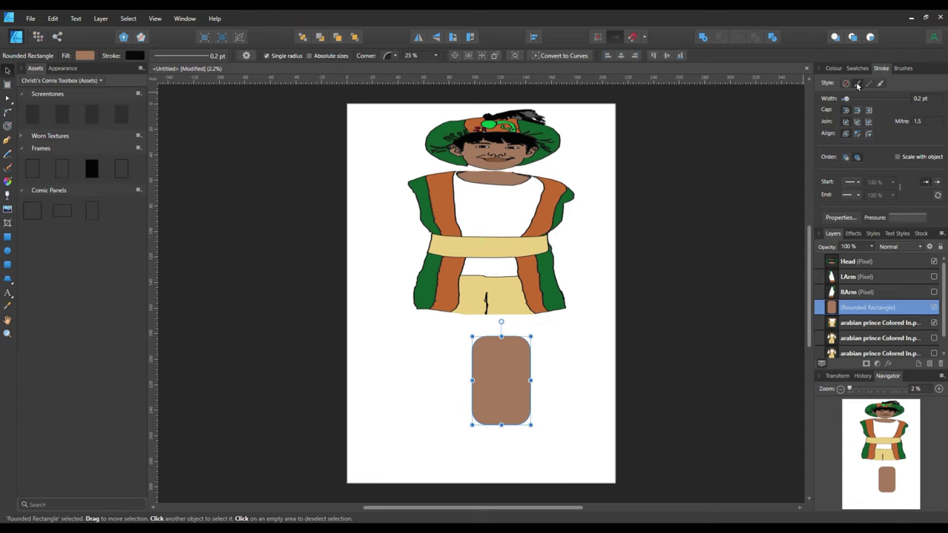
{"action": "left_click_drag", "start_coordinate": [848, 99], "coordinate": [858, 100]}
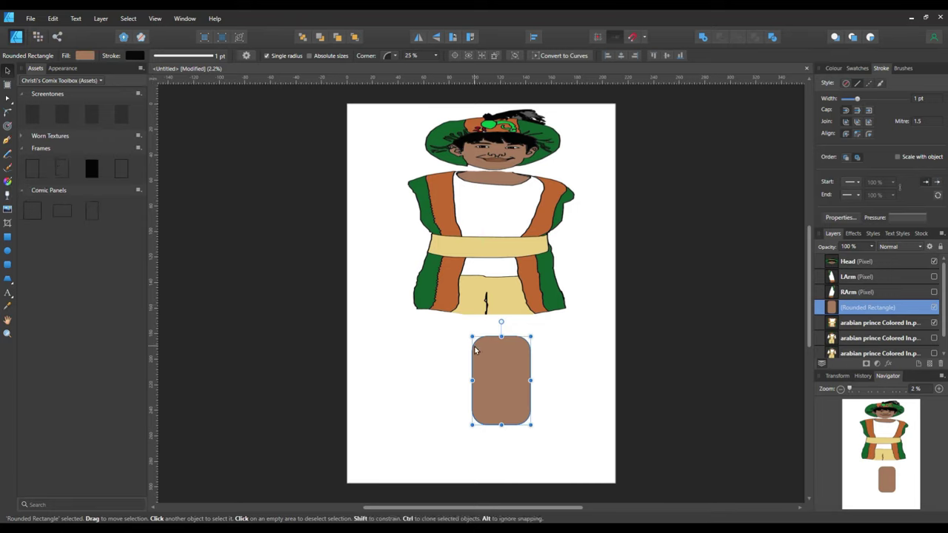
Move the rounded rectangle between head and torso as a neck, and make it shorter and narrower to fit the neckline.
{"action": "left_click_drag", "start_coordinate": [501, 375], "coordinate": [492, 181]}
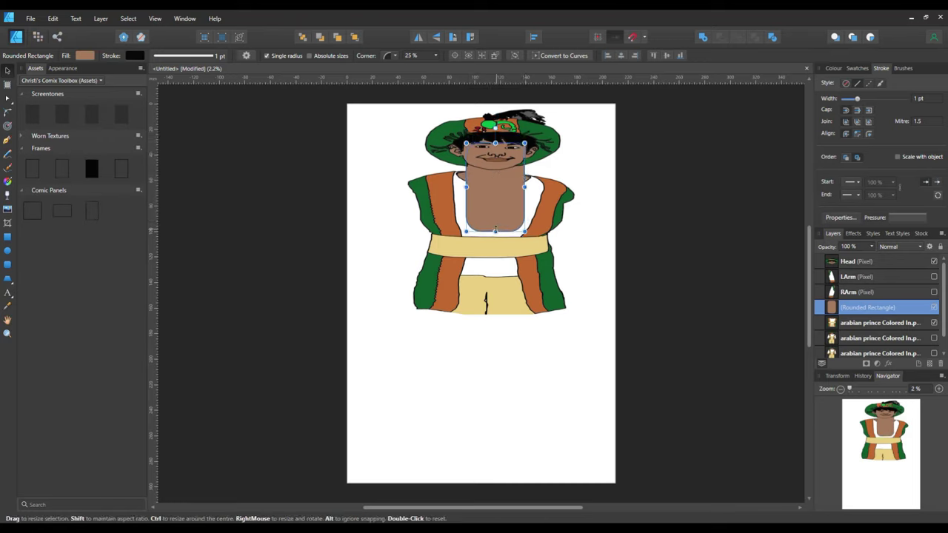
{"action": "left_click_drag", "start_coordinate": [495, 232], "coordinate": [489, 194]}
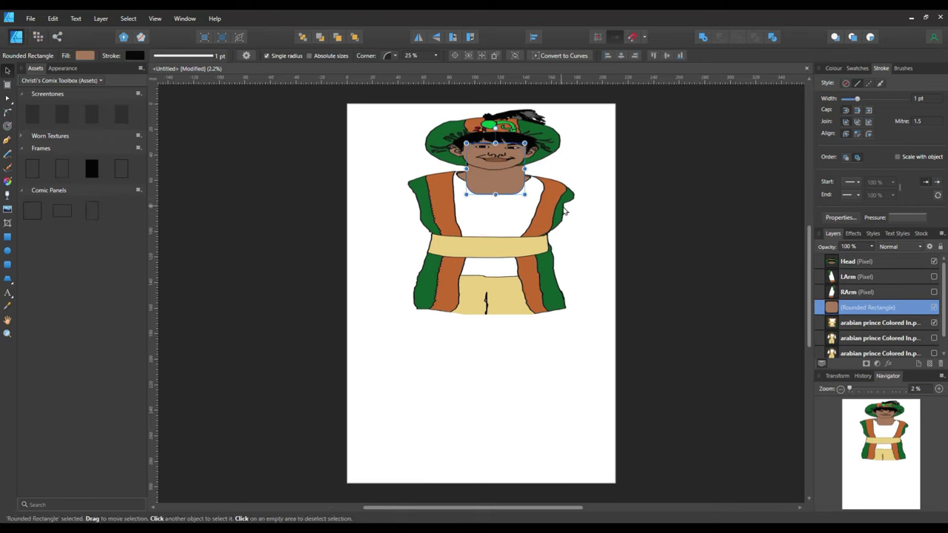
{"action": "left_click_drag", "start_coordinate": [524, 168], "coordinate": [513, 168]}
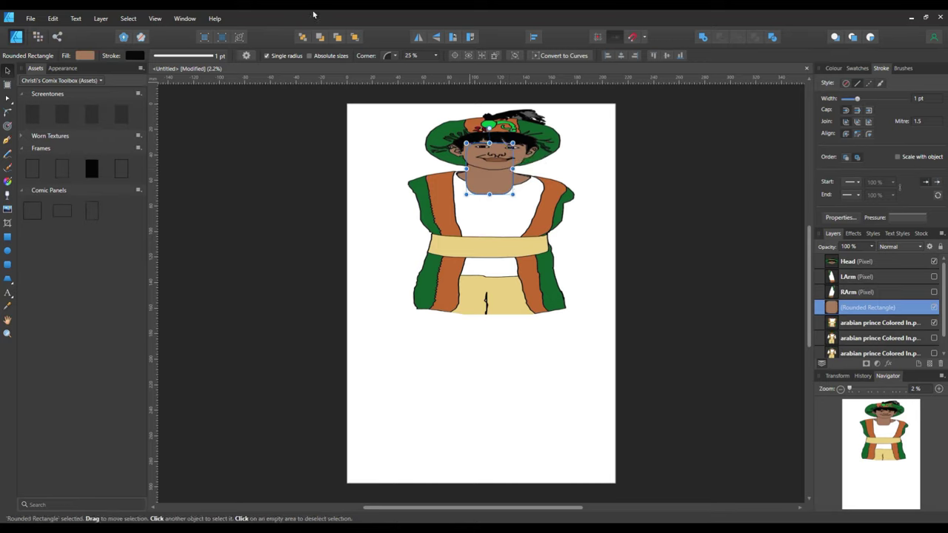
Narrow the neck rectangle slightly on both sides so its edges line up with the jaw and collar outlines.
{"action": "left_click", "coordinate": [155, 18]}
{"action": "mouse_move", "coordinate": [152, 28]}
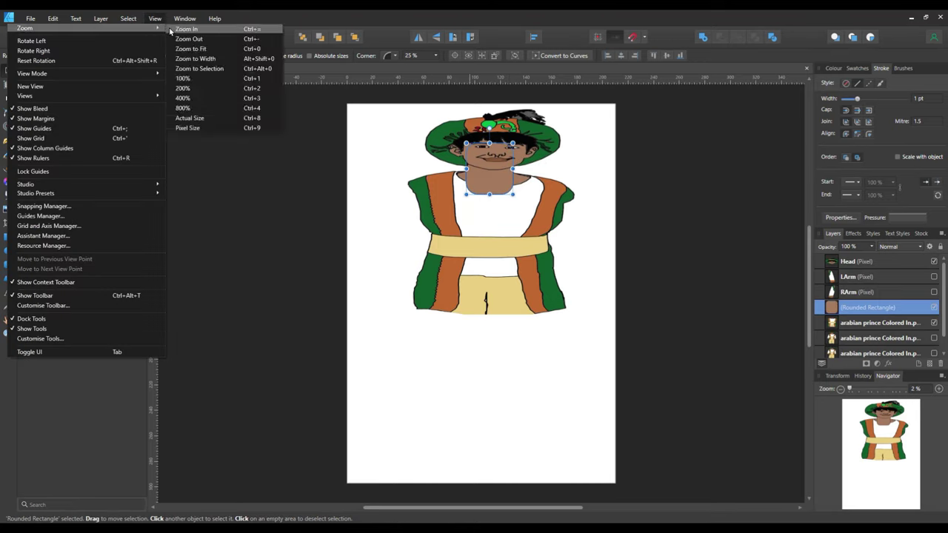
{"action": "left_click", "coordinate": [203, 80]}
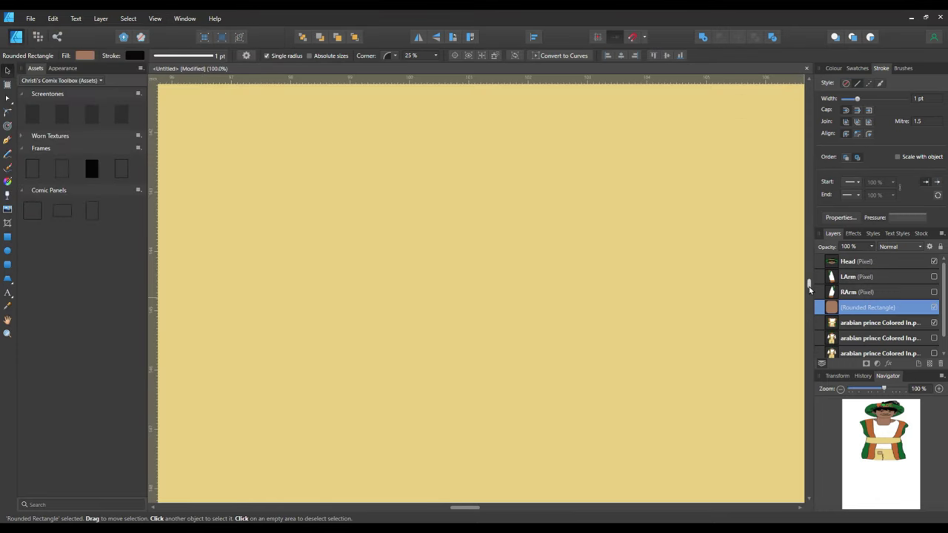
{"action": "left_click_drag", "start_coordinate": [808, 285], "coordinate": [800, 180]}
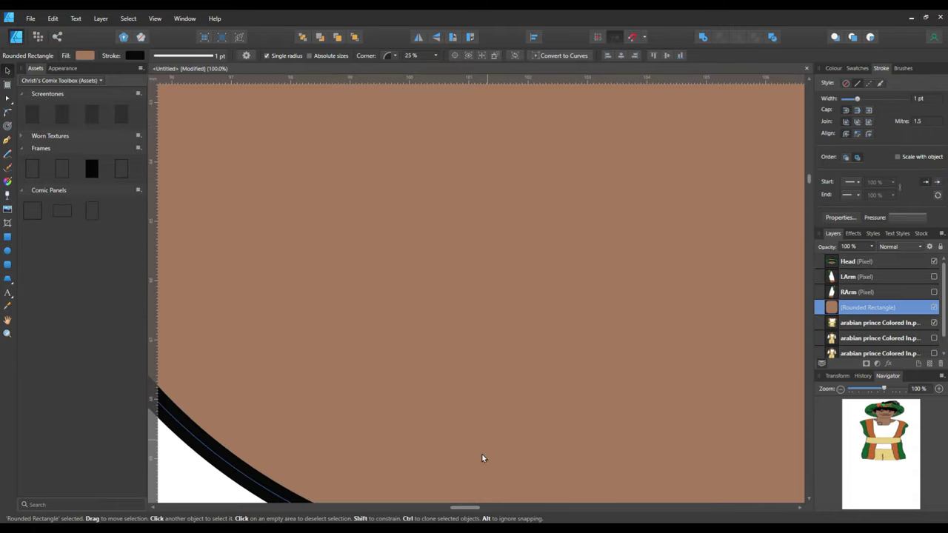
{"action": "left_click_drag", "start_coordinate": [479, 511], "coordinate": [555, 518]}
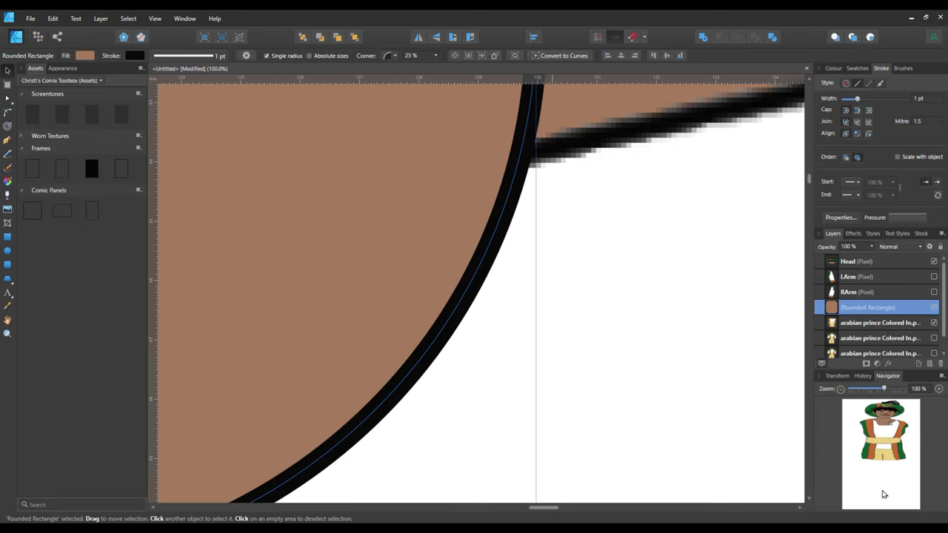
{"action": "left_click_drag", "start_coordinate": [894, 428], "coordinate": [894, 425]}
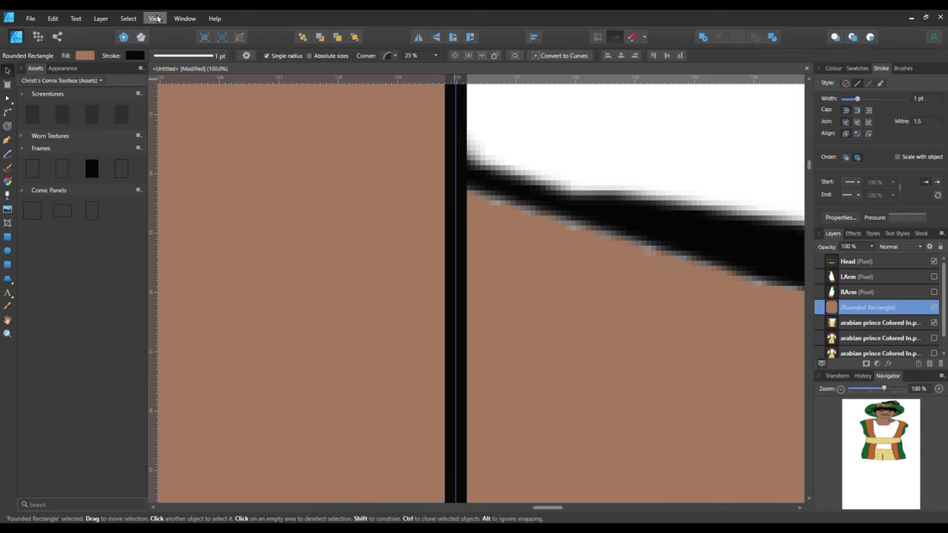
{"action": "left_click", "coordinate": [154, 18]}
{"action": "mouse_move", "coordinate": [156, 28]}
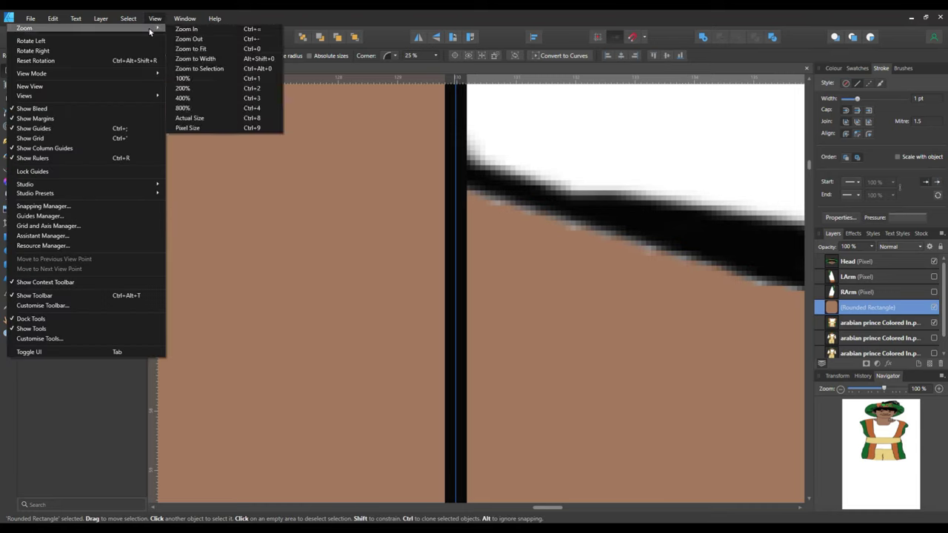
{"action": "left_click", "coordinate": [188, 39]}
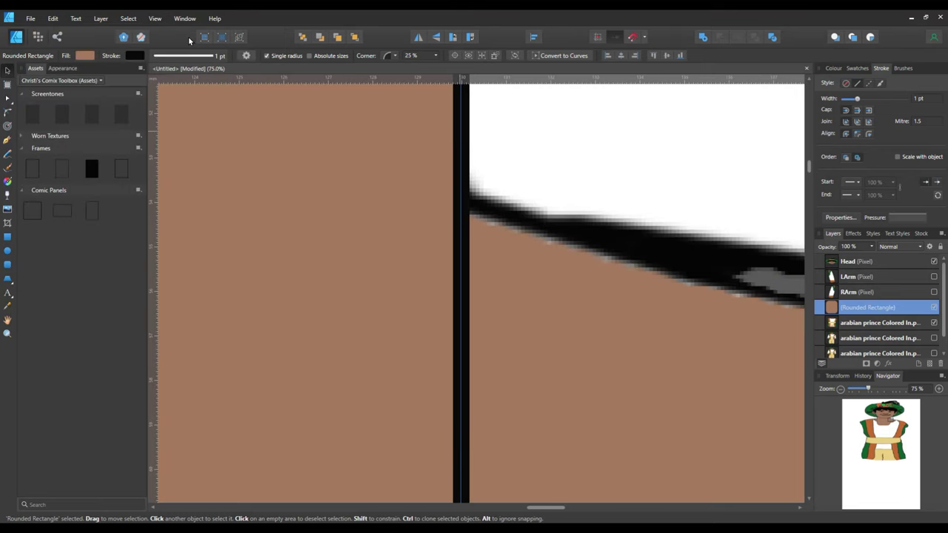
{"action": "key", "text": "ctrl+minus"}
{"action": "key", "text": "ctrl+minus"}
{"action": "key", "text": "ctrl+minus"}
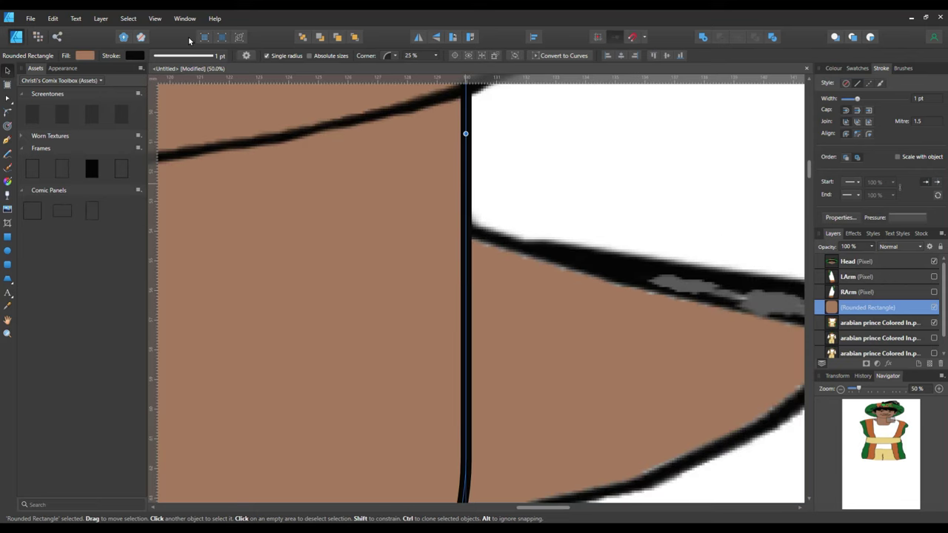
{"action": "key", "text": "ctrl+minus"}
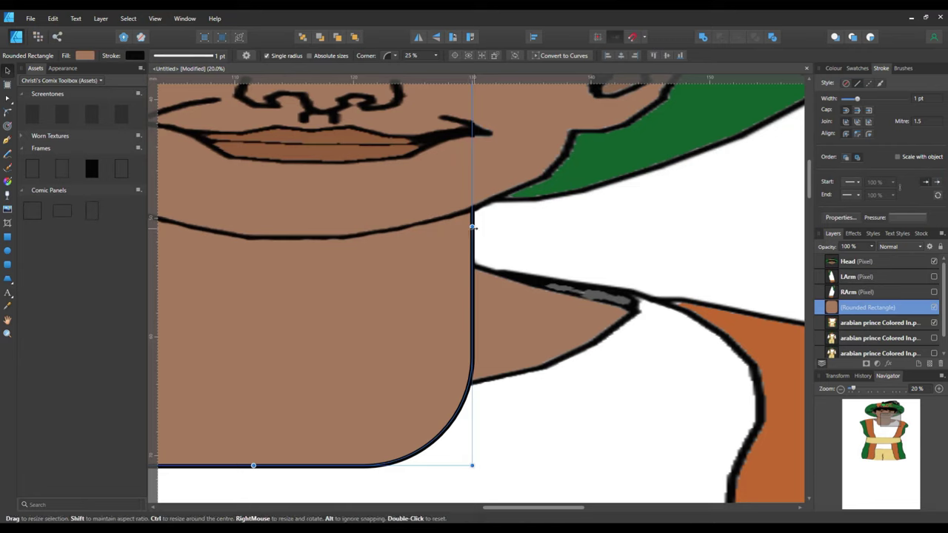
{"action": "mouse_move", "coordinate": [473, 228]}
{"action": "left_mouse_down"}
{"action": "mouse_move", "coordinate": [456, 227]}
{"action": "mouse_move", "coordinate": [468, 228]}
{"action": "left_mouse_up"}
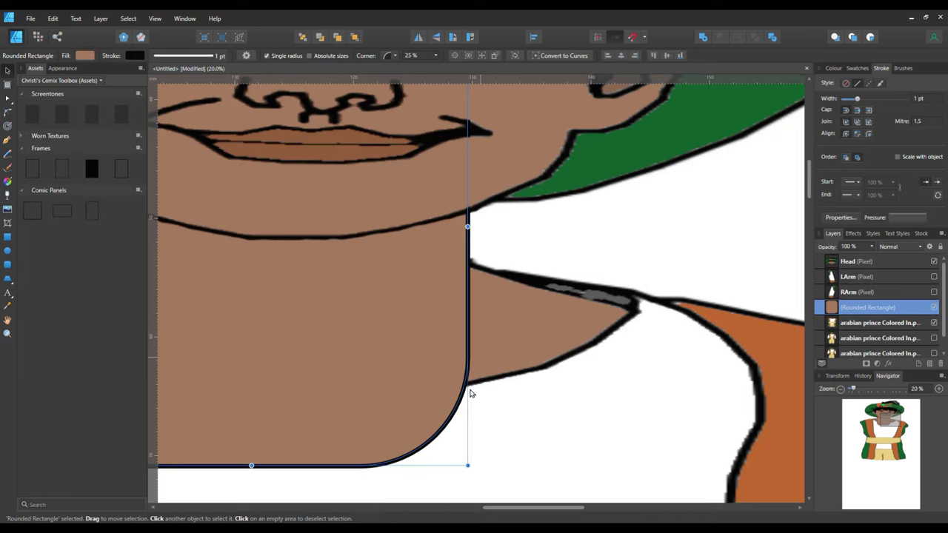
{"action": "left_click_drag", "start_coordinate": [511, 509], "coordinate": [453, 509]}
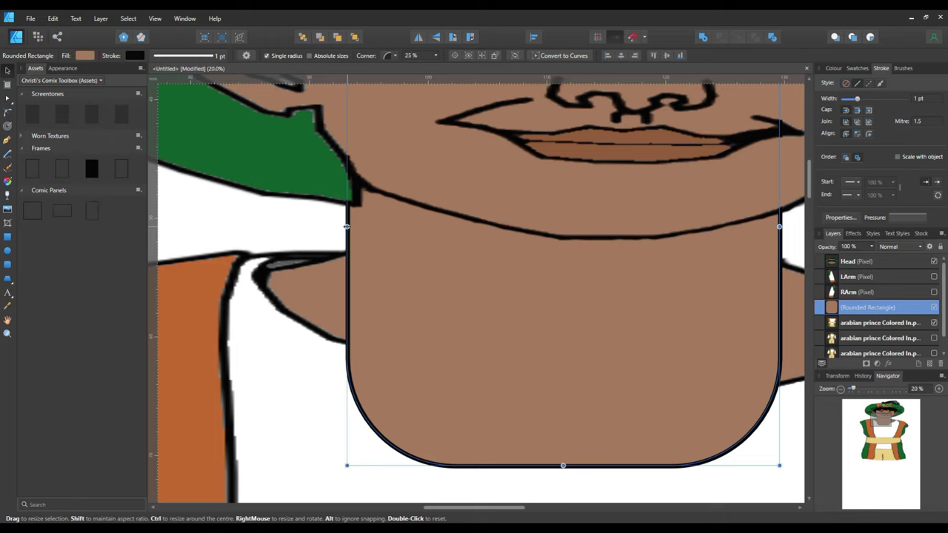
{"action": "left_click_drag", "start_coordinate": [347, 227], "coordinate": [358, 228]}
Send the neck rectangle to the back, behind the head and torso layers.
{"action": "right_click", "coordinate": [565, 370]}
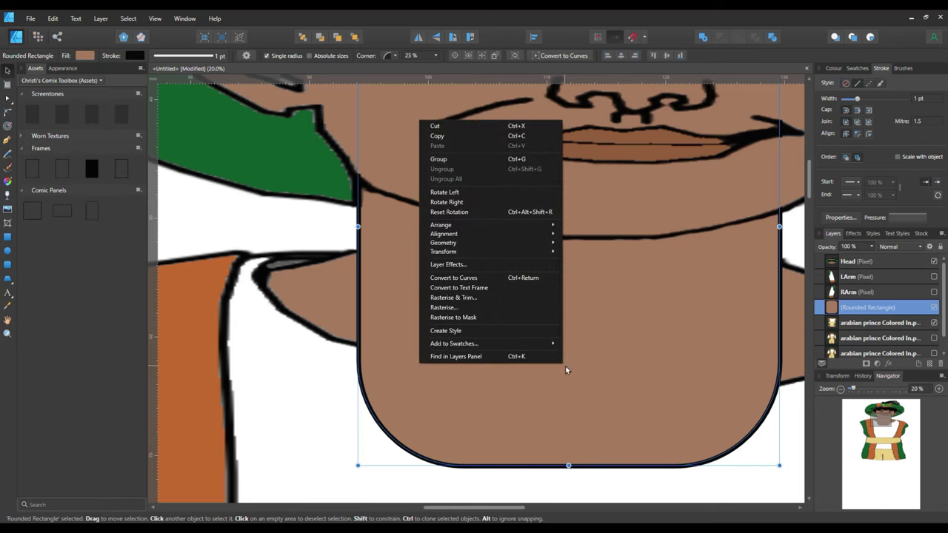
{"action": "mouse_move", "coordinate": [469, 226]}
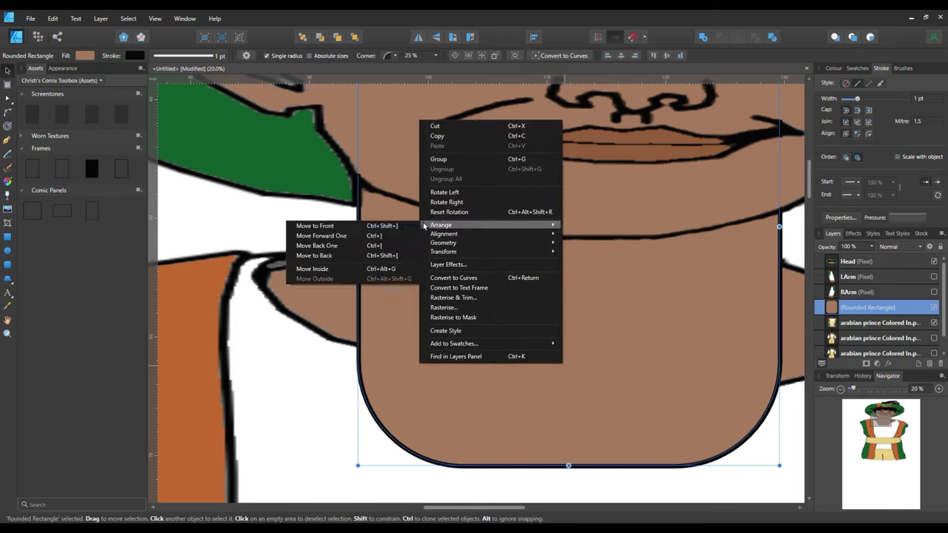
{"action": "left_click", "coordinate": [358, 255]}
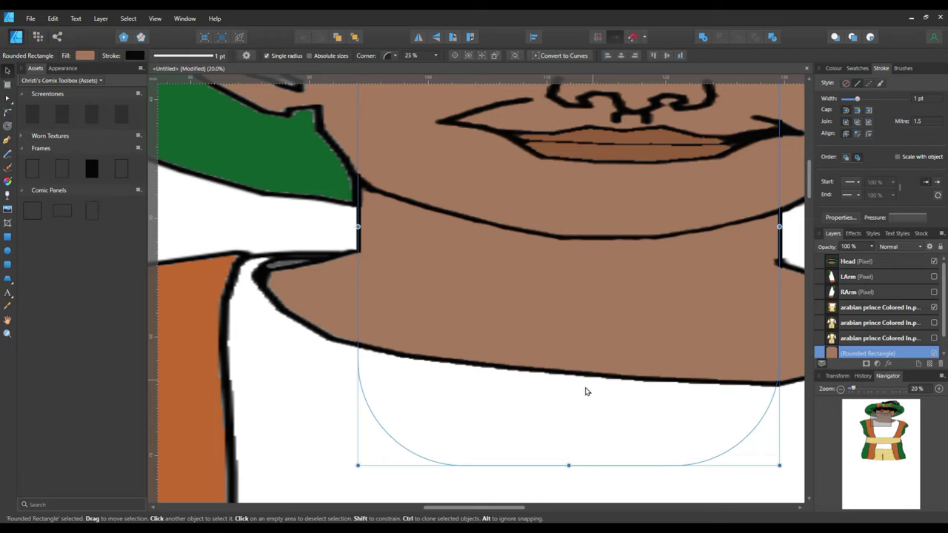
Extend the neck rectangle slightly downward and pull its edge inward on the image's right side to meet the collar outline.
{"action": "left_click_drag", "start_coordinate": [569, 466], "coordinate": [572, 487]}
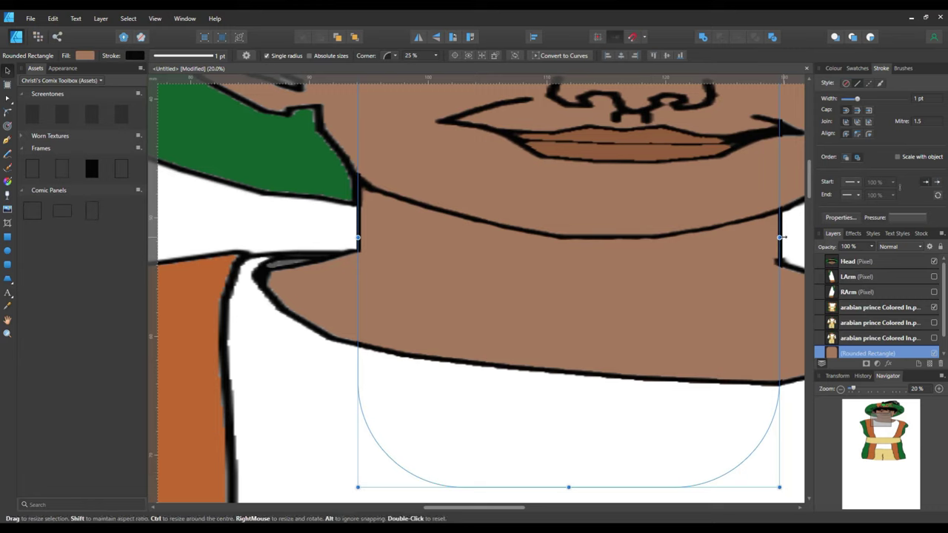
{"action": "left_click_drag", "start_coordinate": [780, 238], "coordinate": [776, 238]}
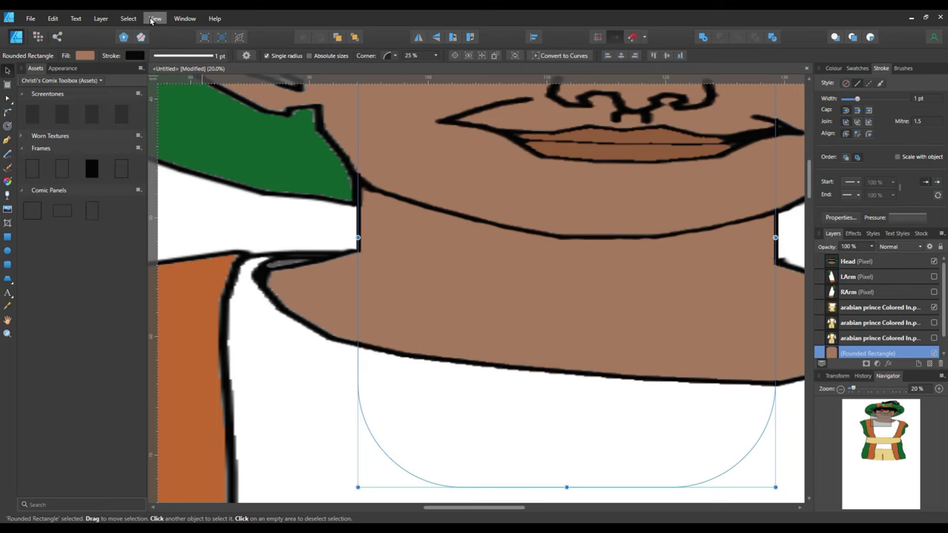
Hide the Head layer, select the torso image together with the neck rectangle, and open the commands for the selected pair.
{"action": "left_click", "coordinate": [154, 18]}
{"action": "mouse_move", "coordinate": [145, 27]}
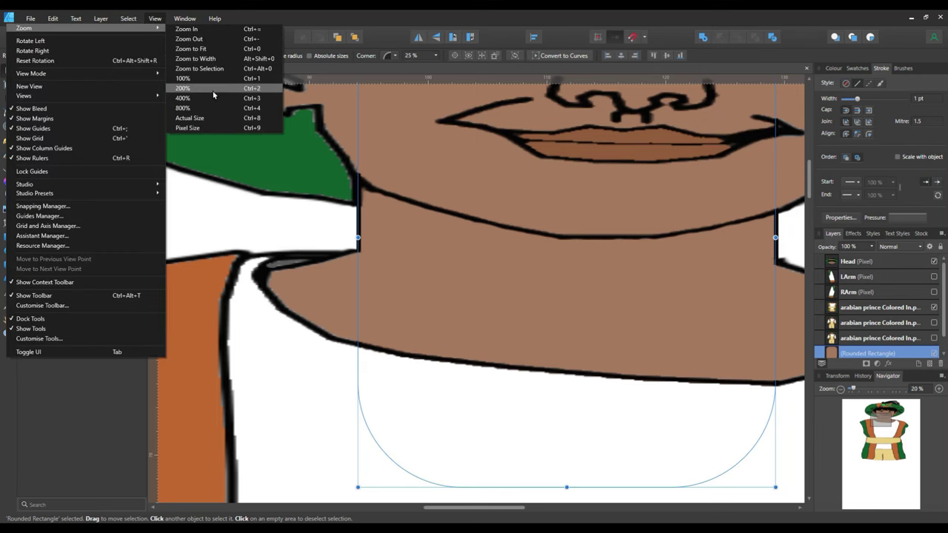
{"action": "left_click", "coordinate": [236, 51]}
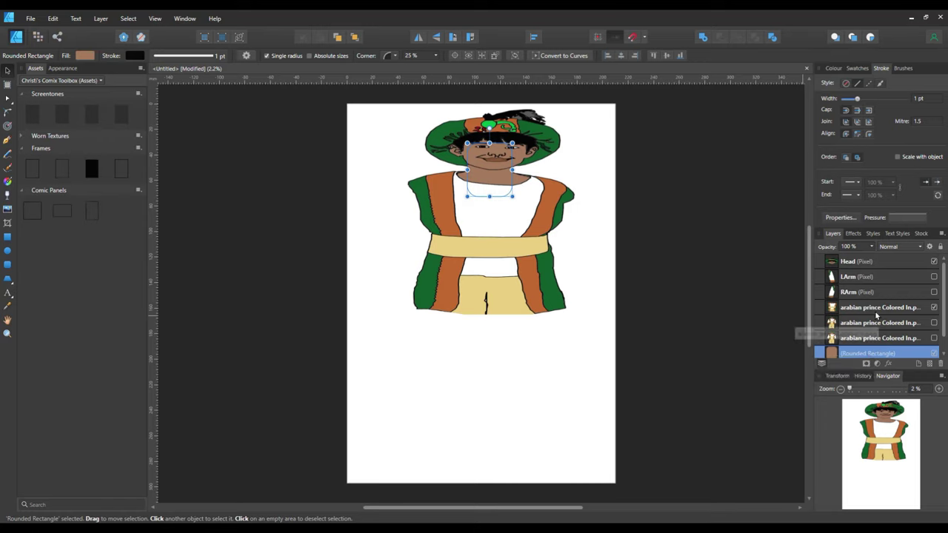
{"action": "left_click", "coordinate": [934, 262]}
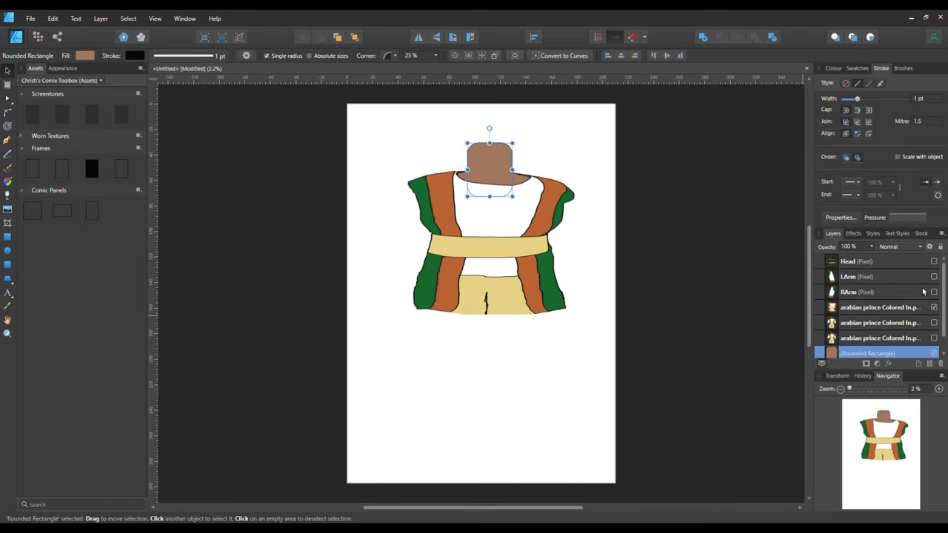
{"action": "left_click", "coordinate": [865, 310], "text": "ctrl"}
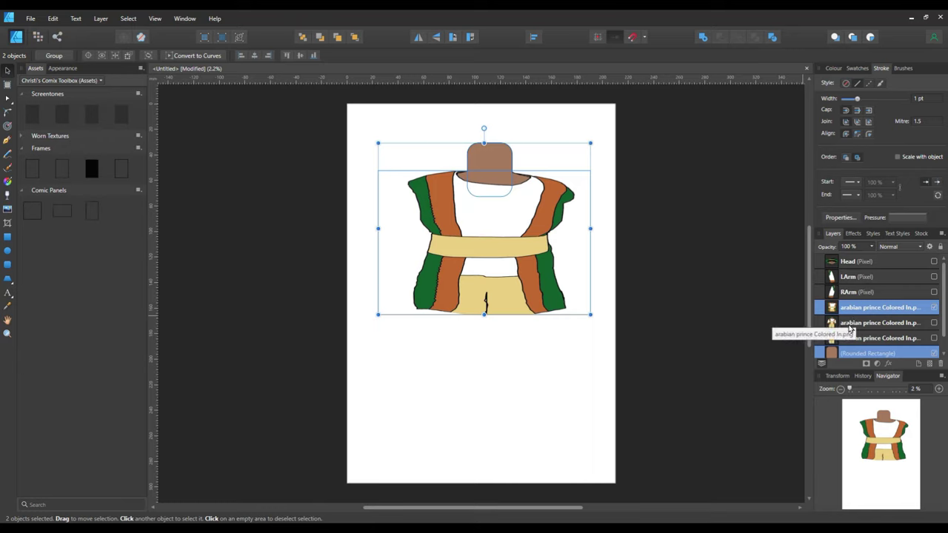
{"action": "right_click", "coordinate": [527, 218]}
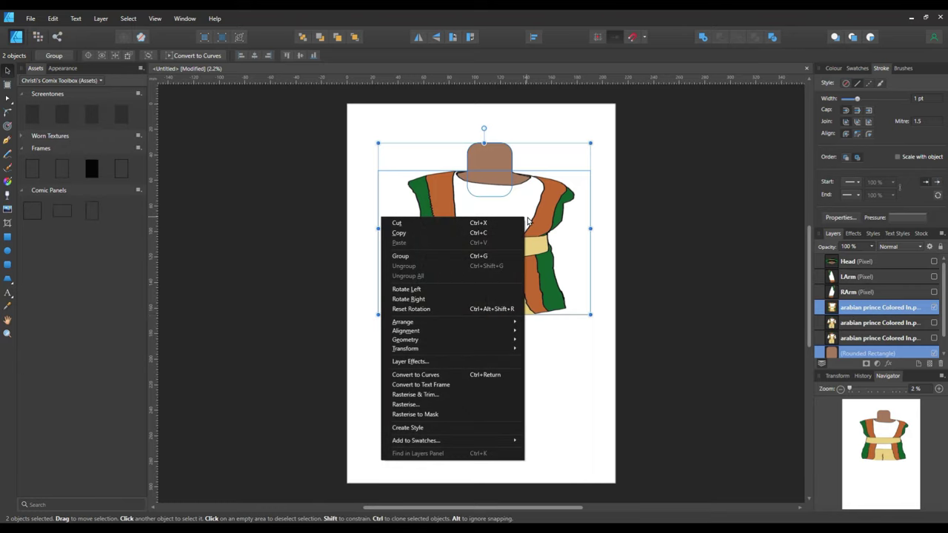
Group the selected torso image with the brown rounded neck rectangle and rasterise the group into one pixel layer.
{"action": "left_click", "coordinate": [424, 259]}
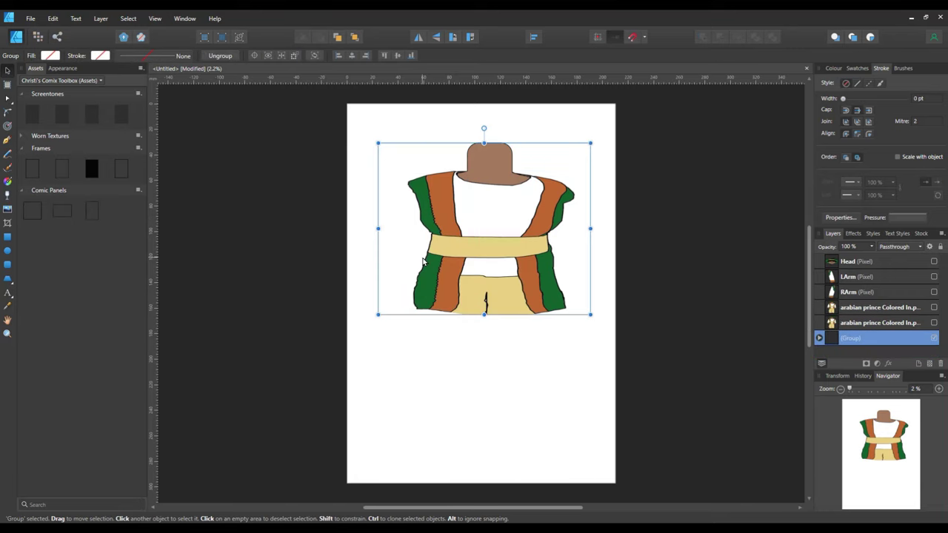
{"action": "right_click", "coordinate": [499, 239]}
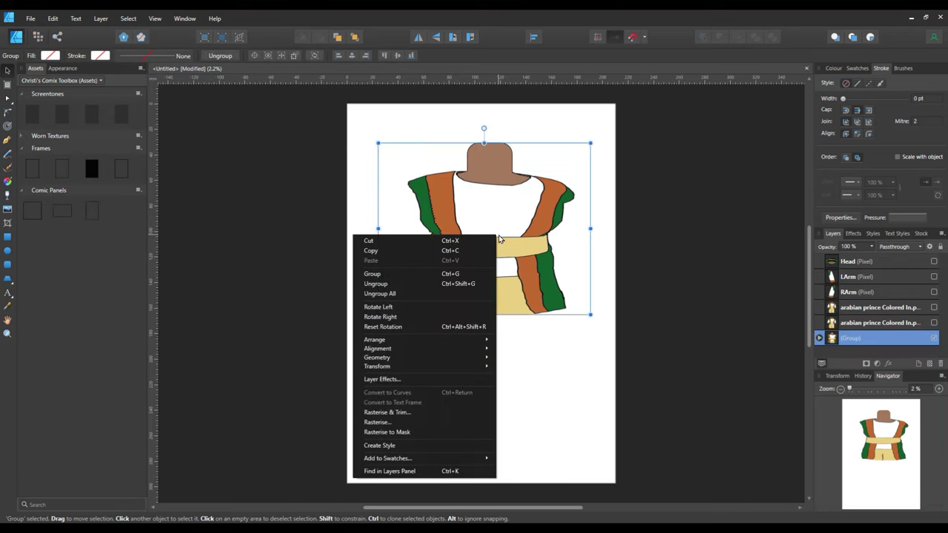
{"action": "left_click", "coordinate": [413, 424]}
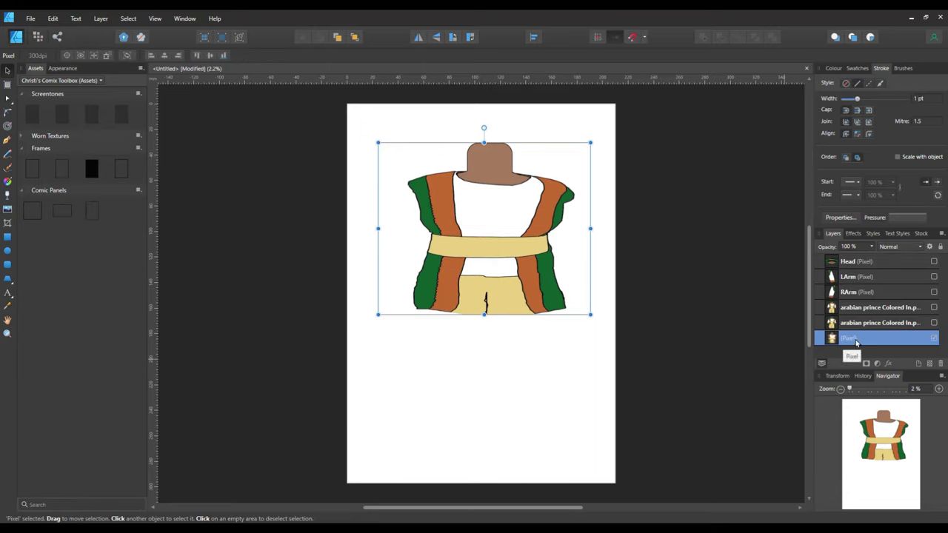
Rename the rasterised torso layer to Hip.
{"action": "double_click", "coordinate": [857, 340]}
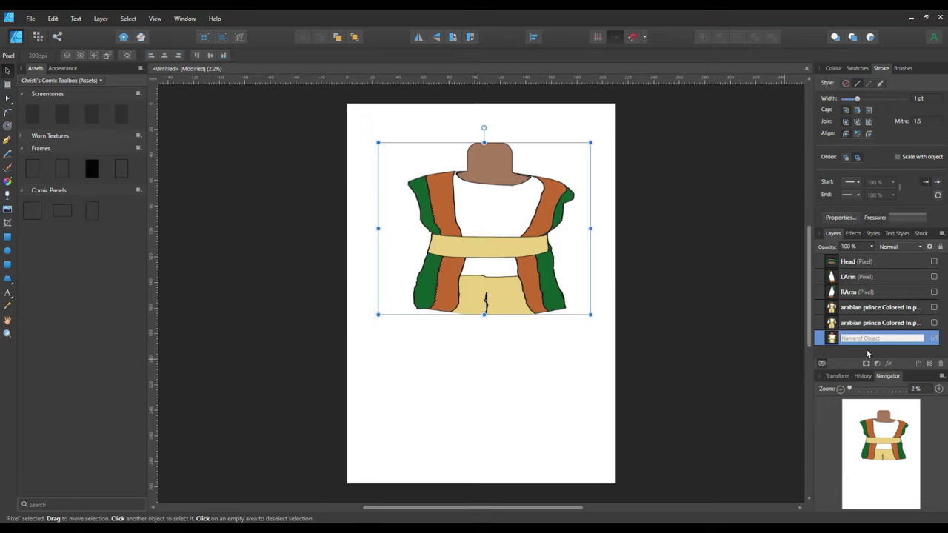
{"action": "type", "text": "H"}
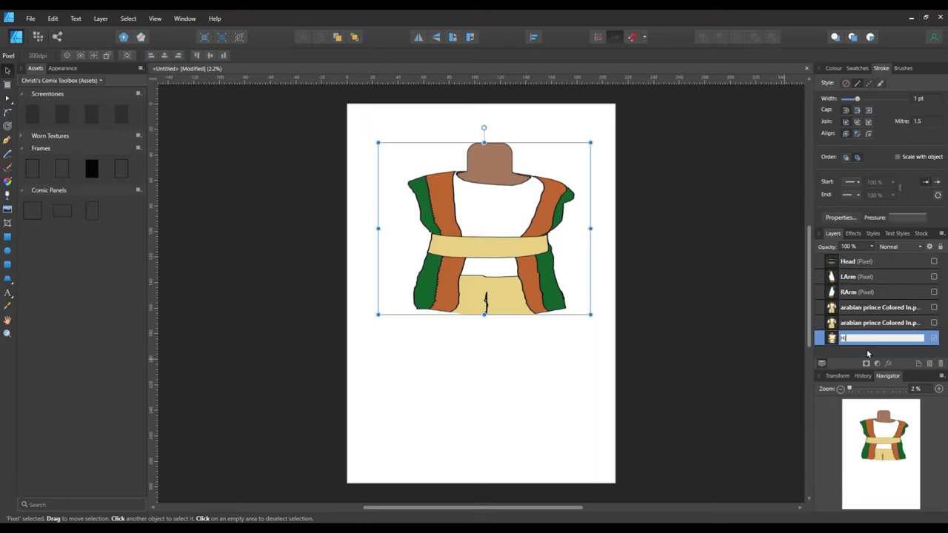
{"action": "type", "text": "ppppppppppppppppppppppppp"}
{"action": "key", "text": "BackSpace"}
{"action": "key", "text": "BackSpace"}
{"action": "key", "text": "BackSpace"}
{"action": "key", "text": "BackSpace"}
{"action": "key", "text": "BackSpace"}
{"action": "key", "text": "BackSpace"}
{"action": "key", "text": "BackSpace"}
{"action": "key", "text": "BackSpace"}
{"action": "key", "text": "BackSpace"}
{"action": "key", "text": "BackSpace"}
{"action": "key", "text": "BackSpace"}
{"action": "key", "text": "BackSpace"}
{"action": "key", "text": "BackSpace"}
{"action": "key", "text": "BackSpace"}
{"action": "key", "text": "BackSpace"}
{"action": "key", "text": "BackSpace"}
{"action": "key", "text": "BackSpace"}
{"action": "key", "text": "BackSpace"}
{"action": "key", "text": "BackSpace"}
{"action": "key", "text": "BackSpace"}
{"action": "key", "text": "BackSpace"}
{"action": "key", "text": "Return"}
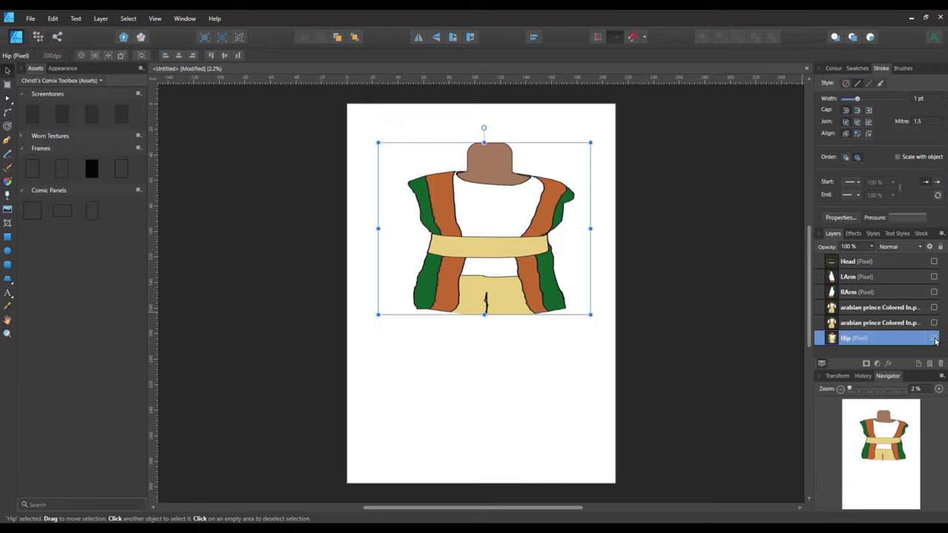
Hide the Hip layer, then show and select the upper full-body "arabian prince Colored In" image.
{"action": "left_click", "coordinate": [935, 339]}
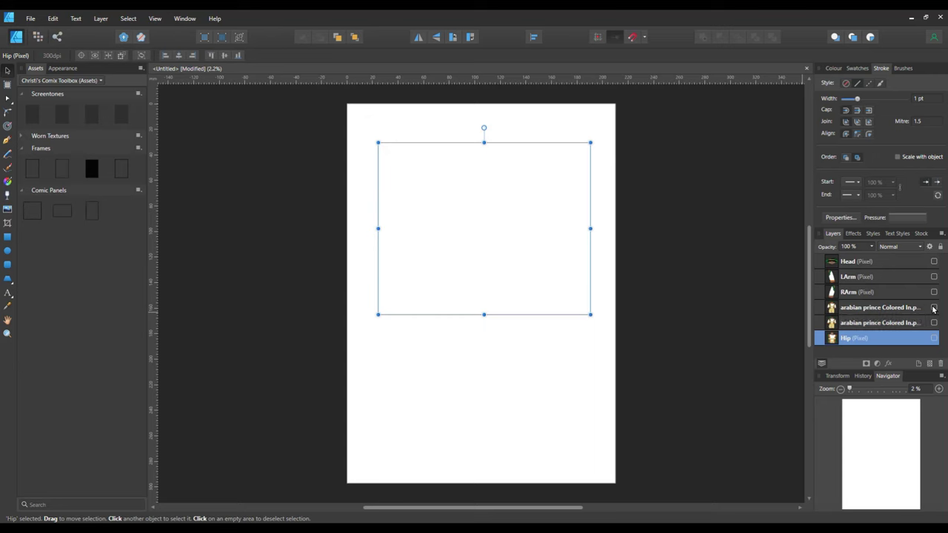
{"action": "left_click", "coordinate": [935, 308]}
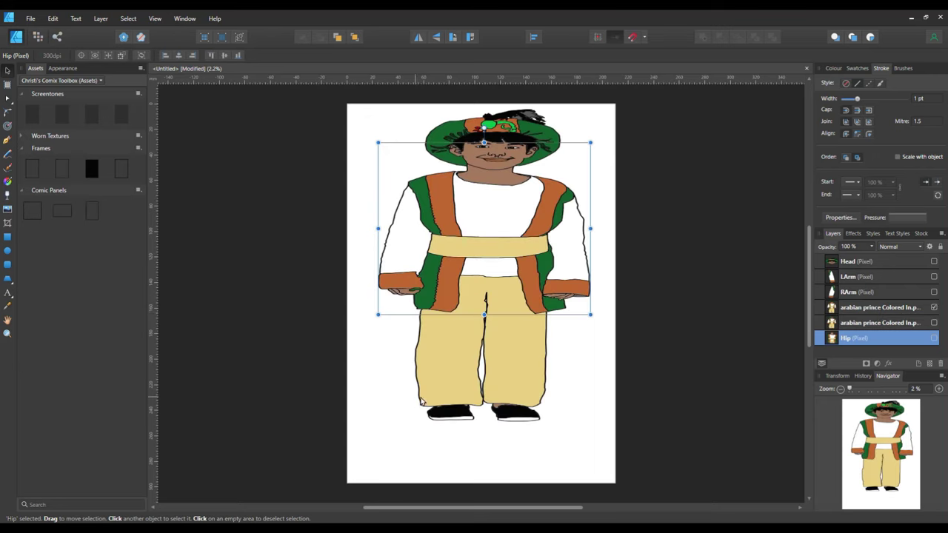
{"action": "left_click", "coordinate": [498, 400]}
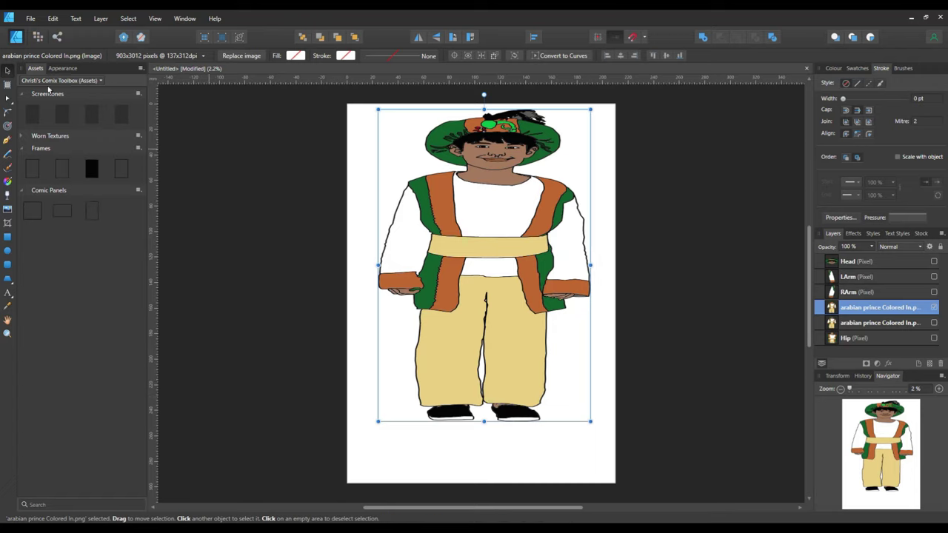
Crop the full-body image to the trouser leg and shoe on the viewer's right, from just below the waist to the sole.
{"action": "left_click", "coordinate": [8, 222]}
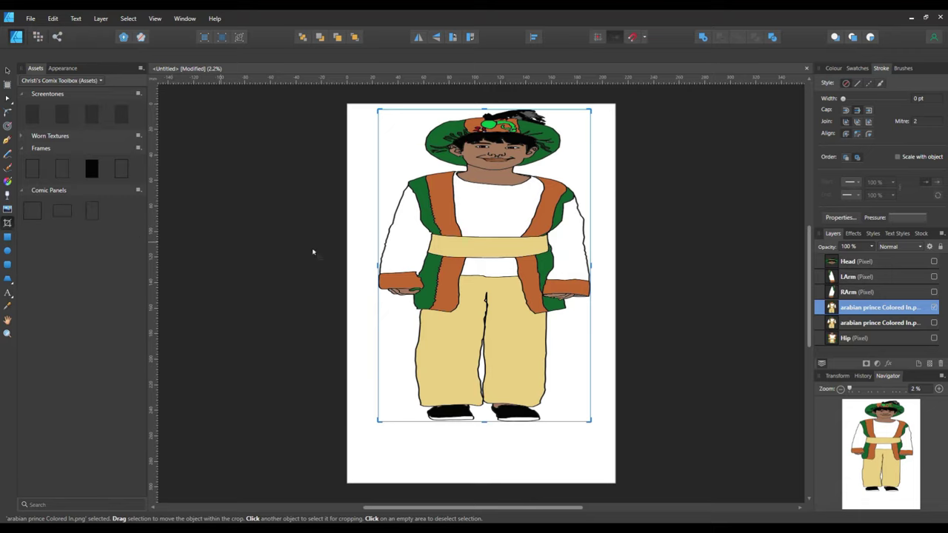
{"action": "left_click_drag", "start_coordinate": [378, 268], "coordinate": [481, 285]}
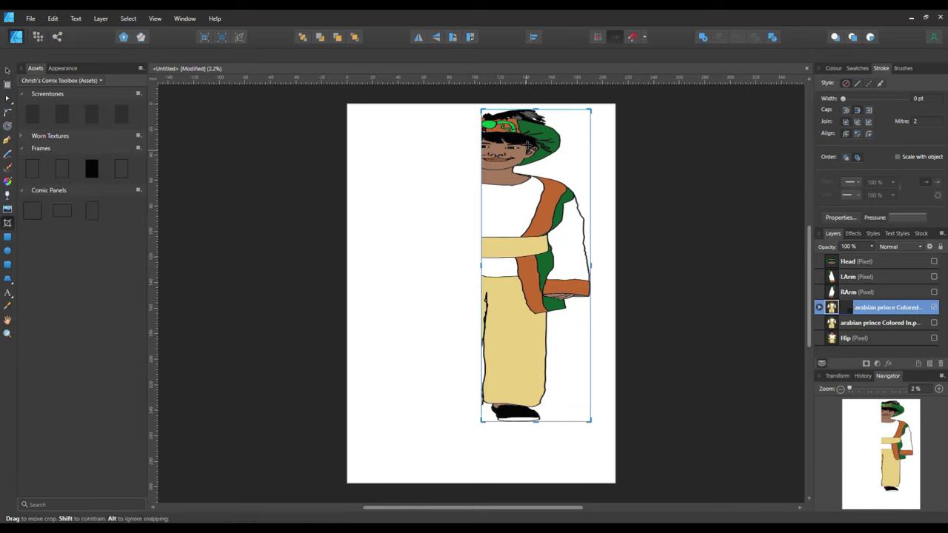
{"action": "left_click_drag", "start_coordinate": [535, 110], "coordinate": [529, 276]}
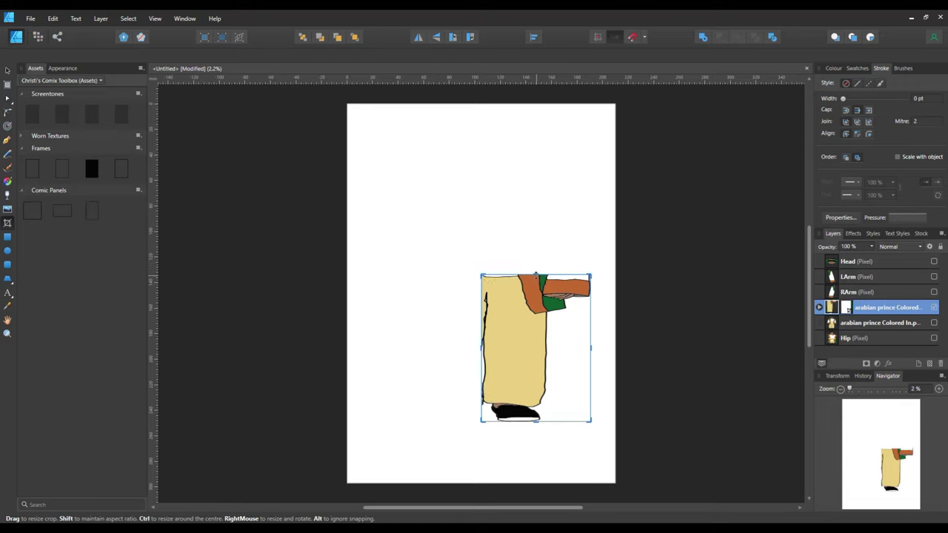
{"action": "left_click_drag", "start_coordinate": [536, 274], "coordinate": [535, 279]}
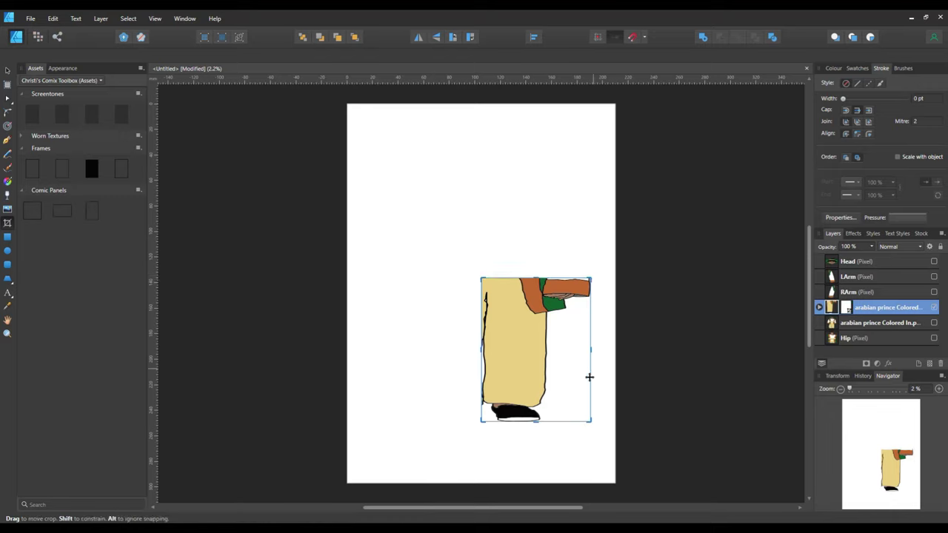
{"action": "mouse_move", "coordinate": [592, 353]}
{"action": "left_mouse_down"}
{"action": "mouse_move", "coordinate": [571, 351]}
{"action": "mouse_move", "coordinate": [593, 352]}
{"action": "left_mouse_up"}
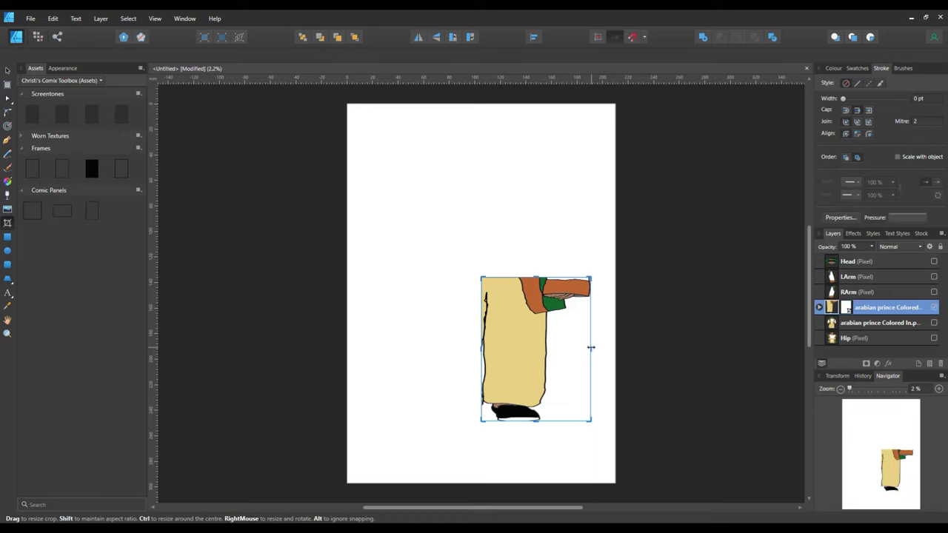
{"action": "left_click_drag", "start_coordinate": [588, 348], "coordinate": [551, 344]}
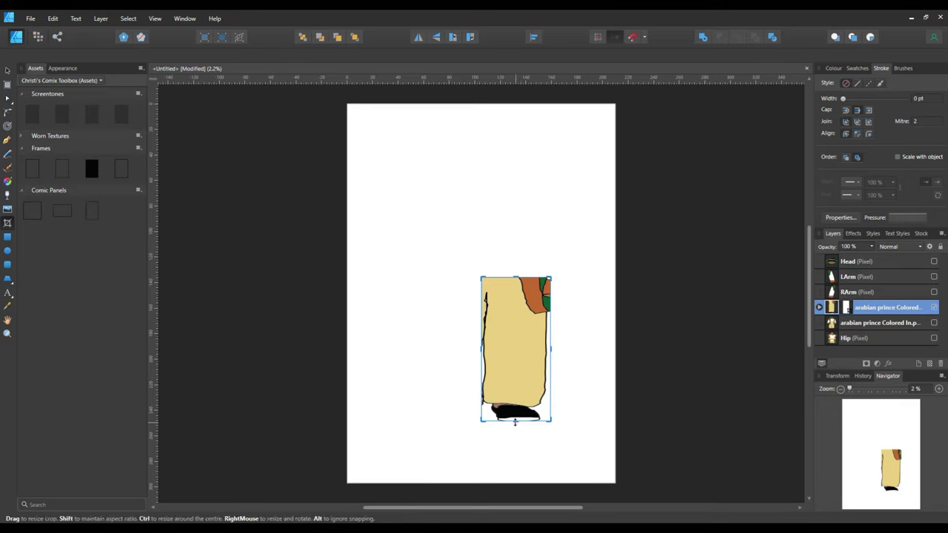
{"action": "left_click_drag", "start_coordinate": [513, 424], "coordinate": [512, 423]}
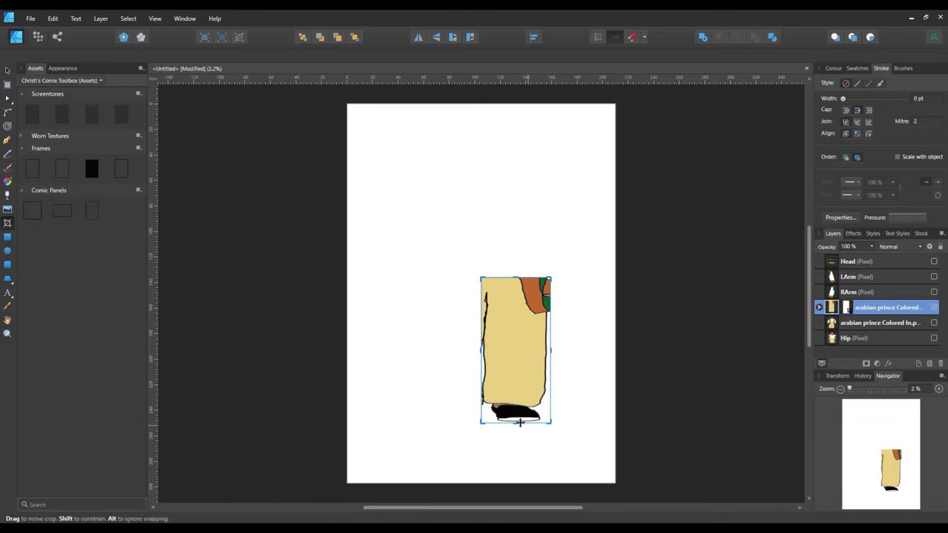
Send the document with the cropped leg to Affinity Photo for editing.
{"action": "left_click", "coordinate": [8, 71]}
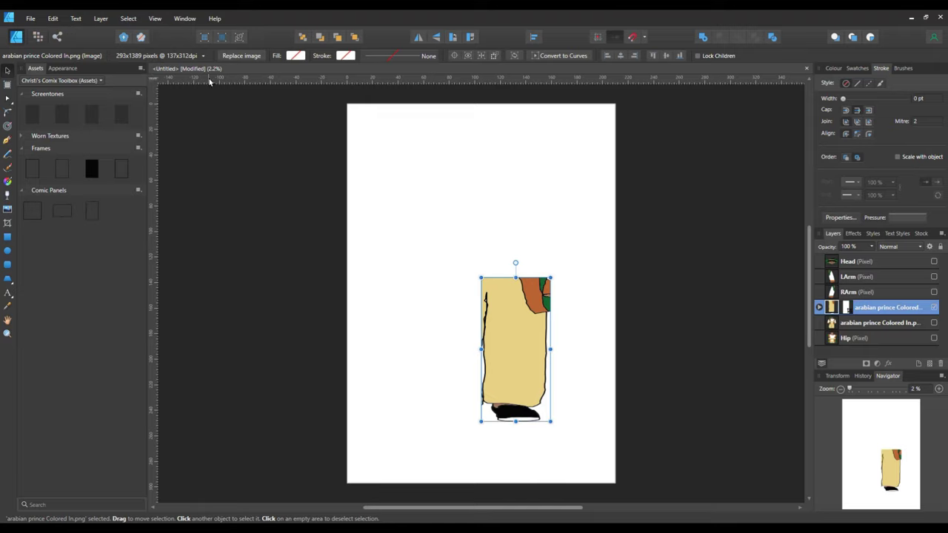
{"action": "left_click", "coordinate": [39, 20]}
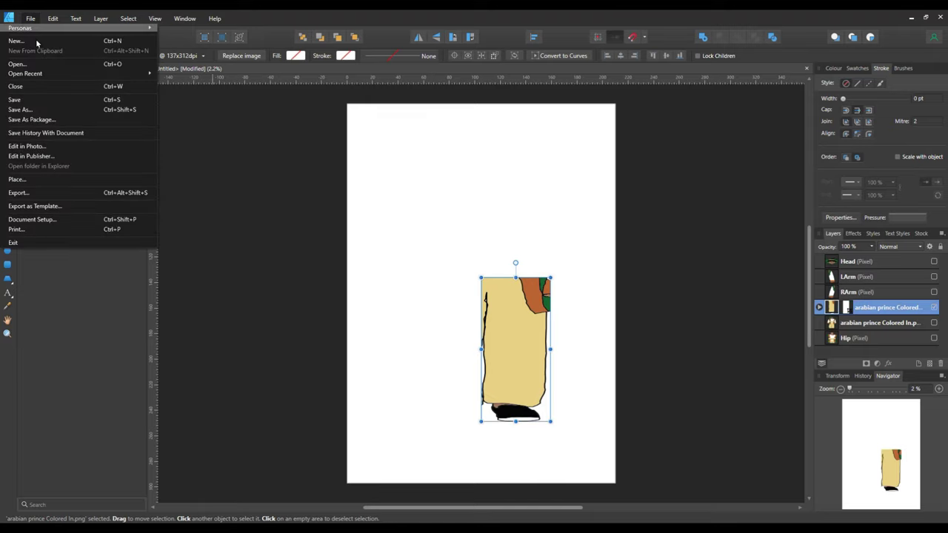
{"action": "left_click", "coordinate": [26, 147]}
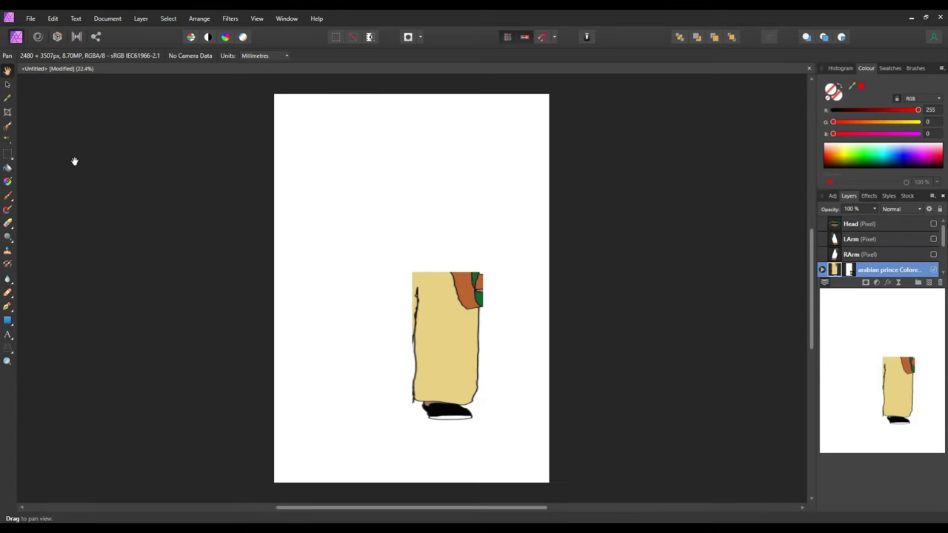
At 400% zoom, erase the other leg's leftover corner below the trouser hem with the 29 px Erase Brush.
{"action": "left_click", "coordinate": [256, 17]}
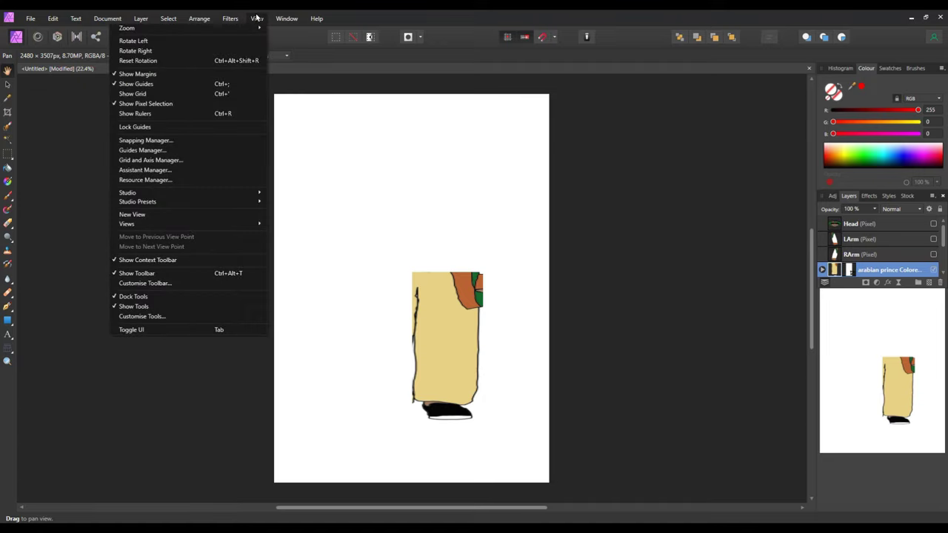
{"action": "mouse_move", "coordinate": [252, 30]}
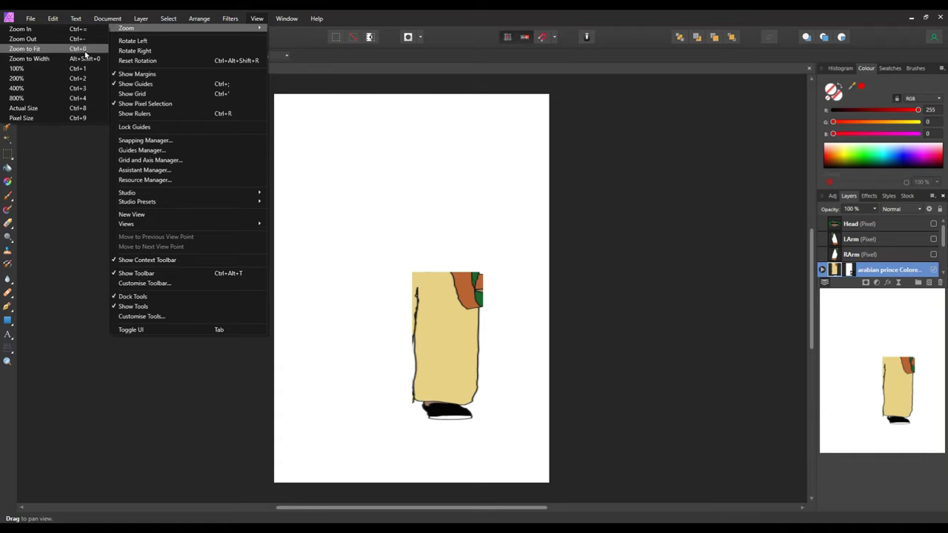
{"action": "left_click", "coordinate": [79, 89]}
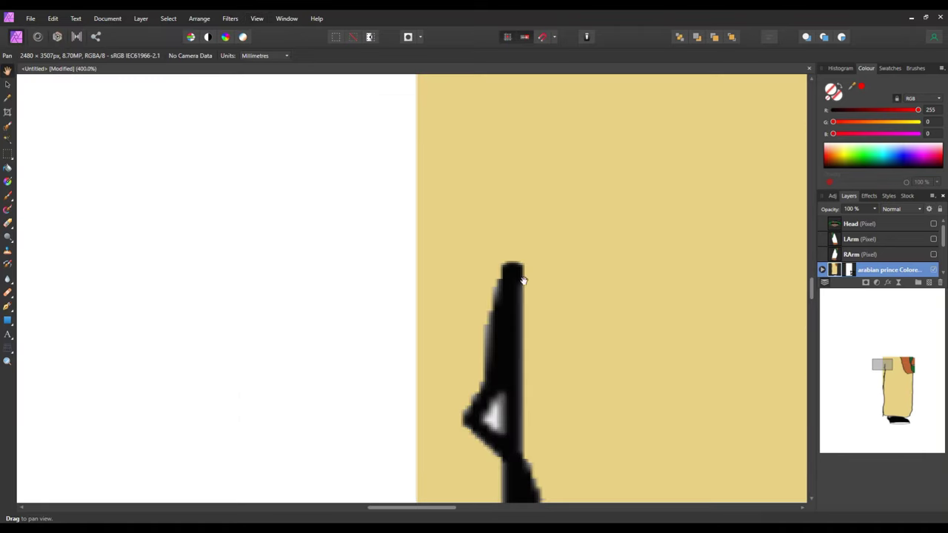
{"action": "scroll", "coordinate": [615, 304], "scroll_direction": "down", "scroll_amount": 5}
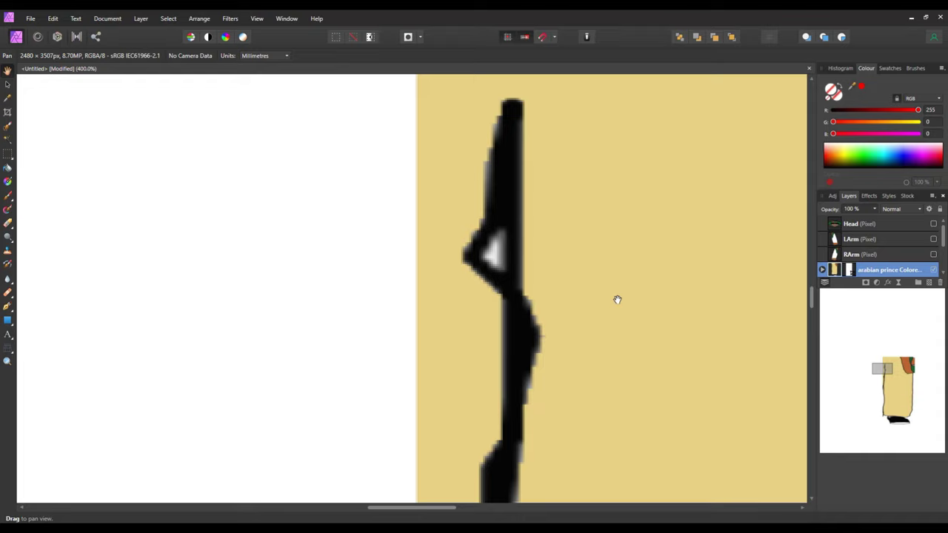
{"action": "scroll", "coordinate": [615, 303], "scroll_direction": "down", "scroll_amount": 3}
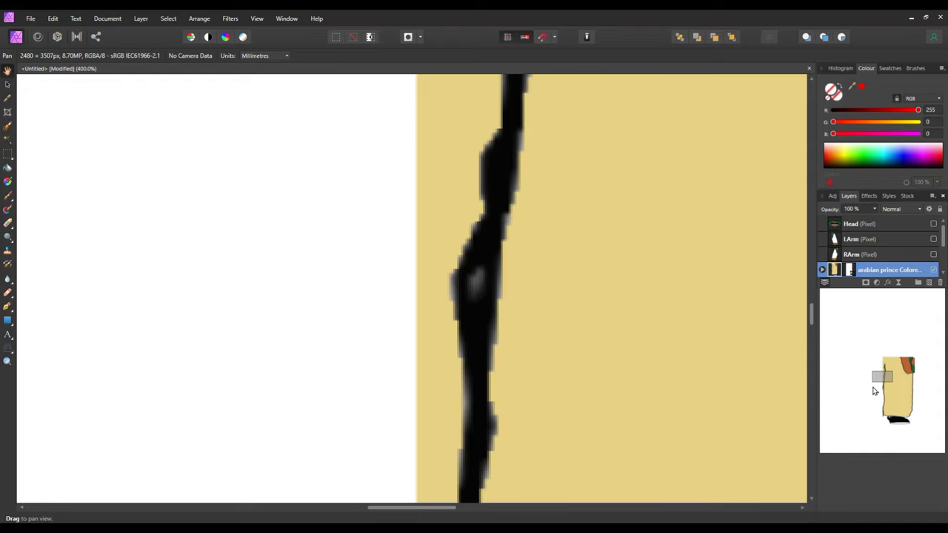
{"action": "left_click_drag", "start_coordinate": [884, 382], "coordinate": [883, 417]}
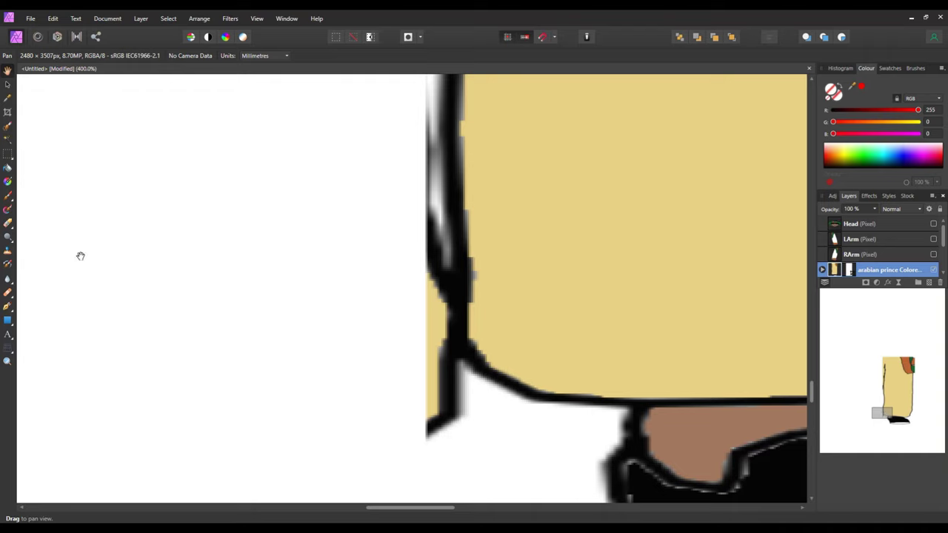
{"action": "left_click", "coordinate": [8, 223]}
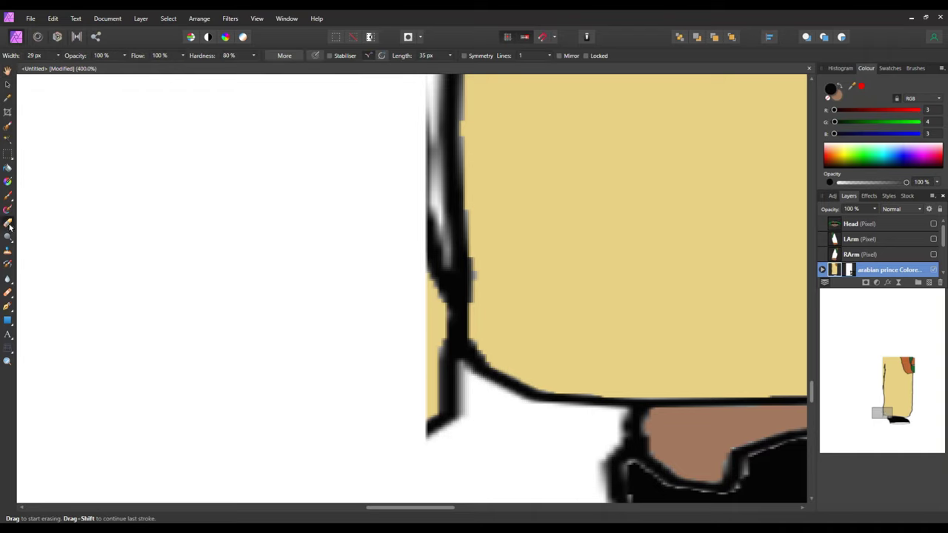
{"action": "left_click", "coordinate": [448, 443]}
{"action": "mouse_move", "coordinate": [423, 408]}
{"action": "left_mouse_down"}
{"action": "mouse_move", "coordinate": [434, 395]}
{"action": "mouse_move", "coordinate": [445, 407]}
{"action": "left_mouse_up"}
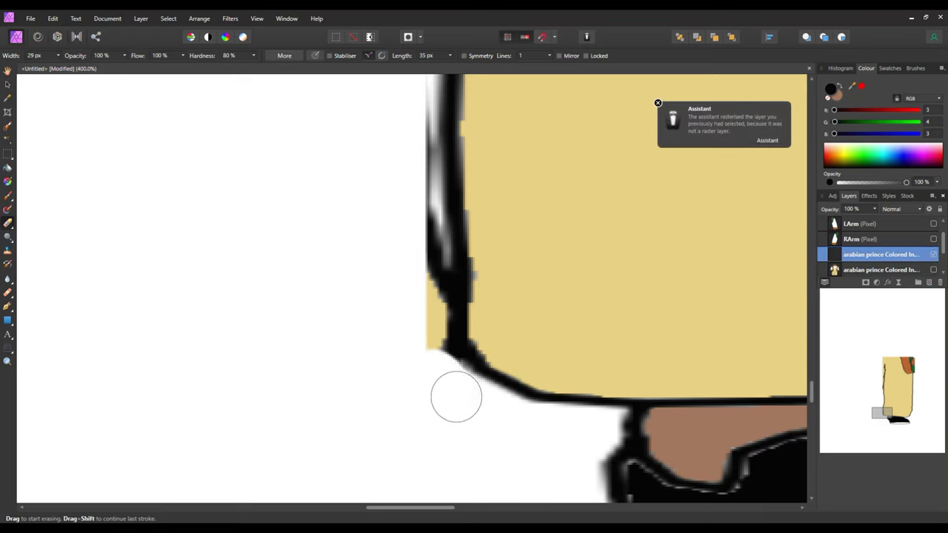
Erase the other leg's remnants outside the inner trouser outline, working upward from the hem.
{"action": "left_click_drag", "start_coordinate": [425, 349], "coordinate": [413, 178]}
{"action": "scroll", "coordinate": [395, 401], "scroll_direction": "up", "scroll_amount": 5}
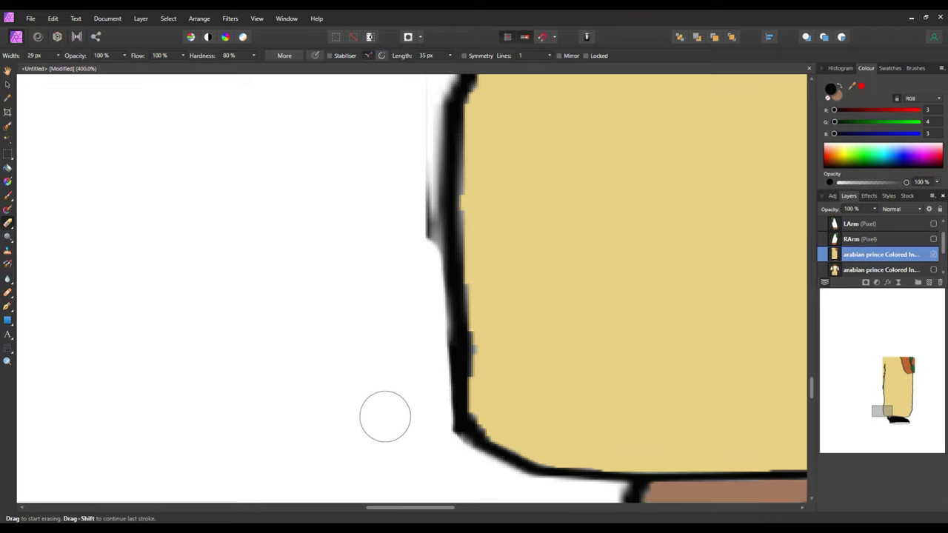
{"action": "mouse_move", "coordinate": [409, 412]}
{"action": "left_mouse_down"}
{"action": "mouse_move", "coordinate": [417, 396]}
{"action": "mouse_move", "coordinate": [406, 310]}
{"action": "left_mouse_up"}
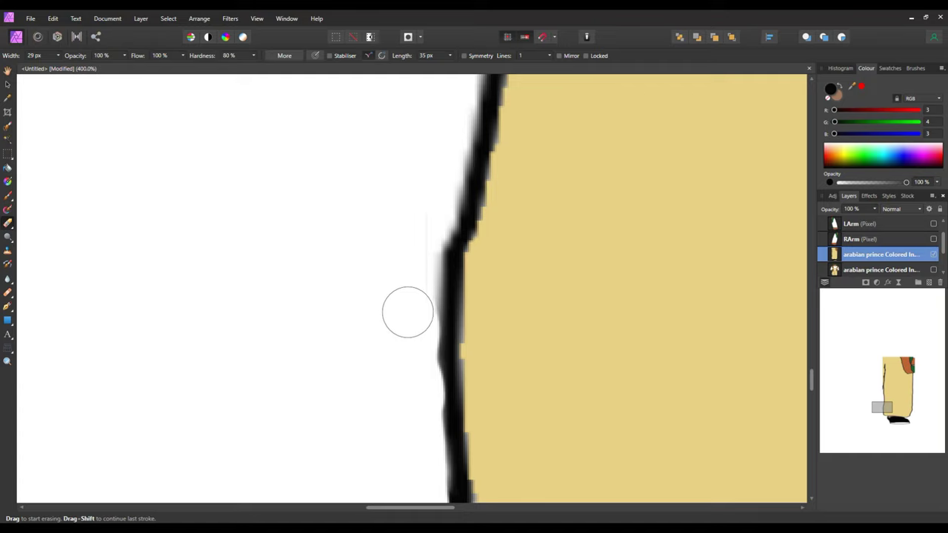
{"action": "left_click_drag", "start_coordinate": [415, 306], "coordinate": [425, 220]}
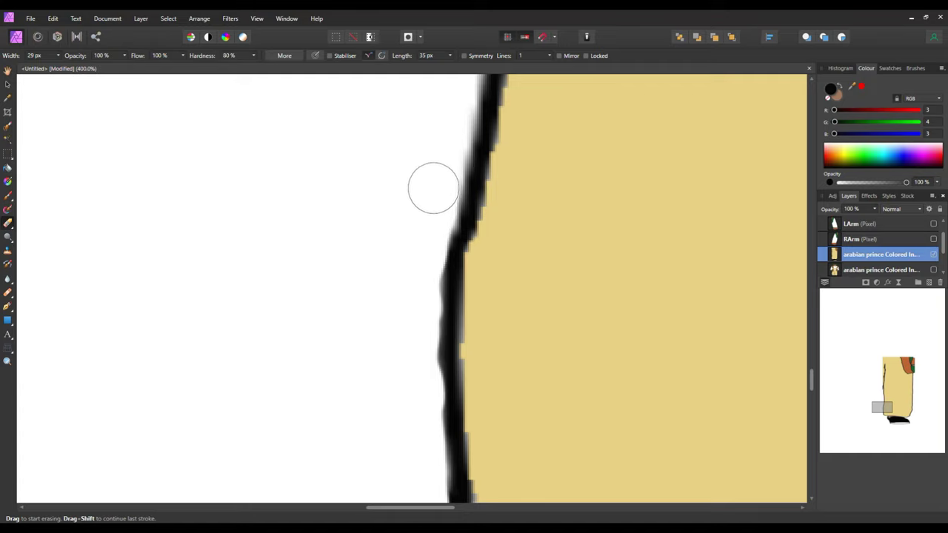
Clean the blurry outer edge of the inner trouser outline along the lower half of the leg.
{"action": "scroll", "coordinate": [470, 239], "scroll_direction": "up", "scroll_amount": 3}
{"action": "scroll", "coordinate": [489, 266], "scroll_direction": "up", "scroll_amount": 4}
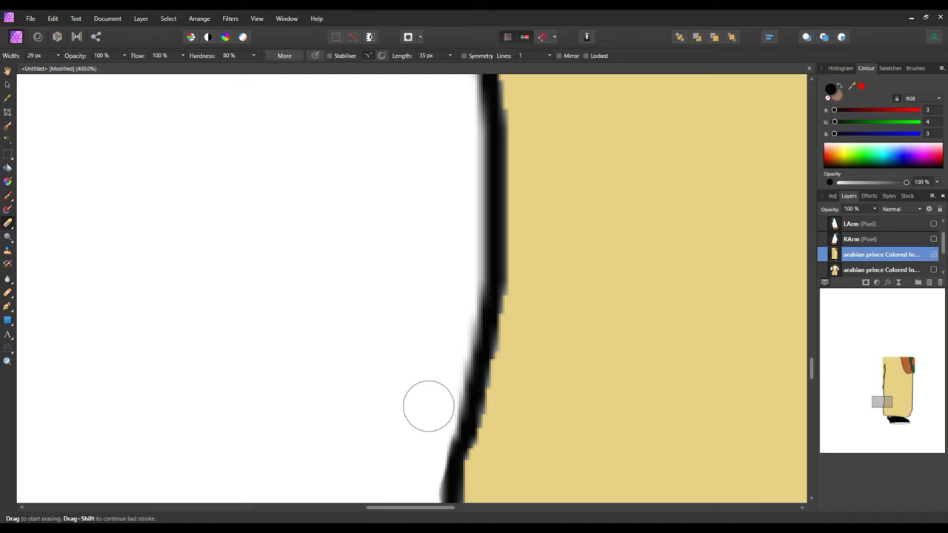
{"action": "mouse_move", "coordinate": [447, 313]}
{"action": "left_mouse_down"}
{"action": "mouse_move", "coordinate": [460, 221]}
{"action": "mouse_move", "coordinate": [457, 106]}
{"action": "left_mouse_up"}
{"action": "scroll", "coordinate": [428, 246], "scroll_direction": "up", "scroll_amount": 5}
{"action": "scroll", "coordinate": [410, 272], "scroll_direction": "up", "scroll_amount": 2}
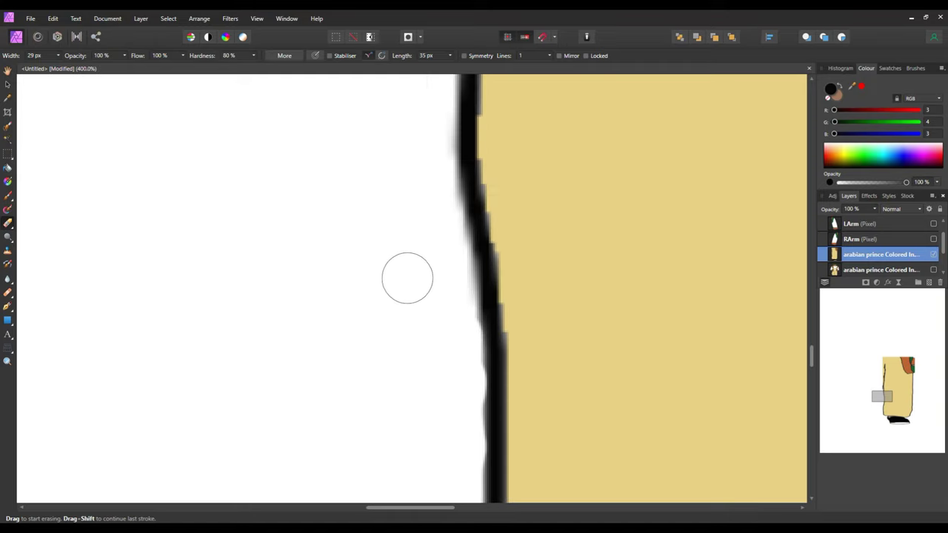
{"action": "mouse_move", "coordinate": [449, 303]}
{"action": "left_mouse_down"}
{"action": "mouse_move", "coordinate": [430, 208]}
{"action": "mouse_move", "coordinate": [430, 102]}
{"action": "left_mouse_up"}
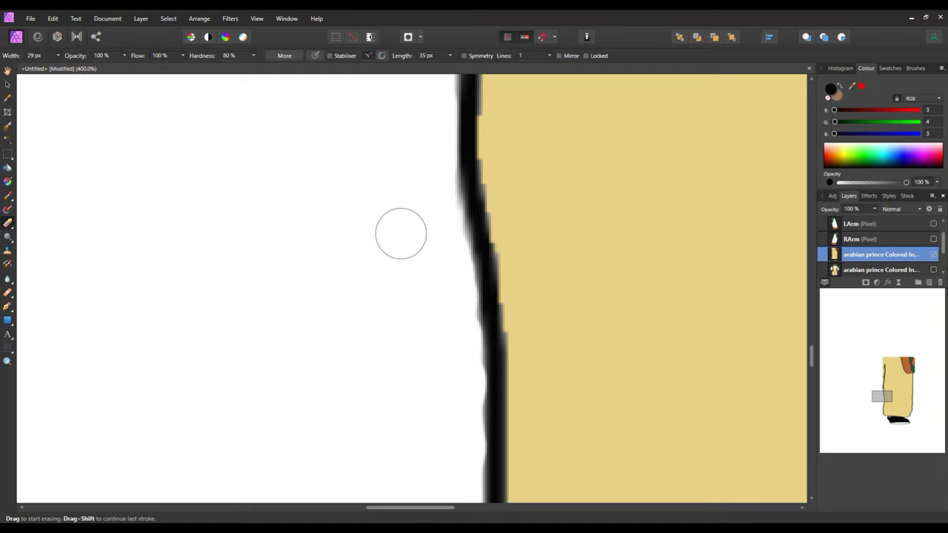
Undo the last erase strokes and erase the other leg's remnants beside the inner trouser outline again, working upward.
{"action": "key", "text": "ctrl+z"}
{"action": "key", "text": "ctrl+z"}
{"action": "key", "text": "ctrl+z"}
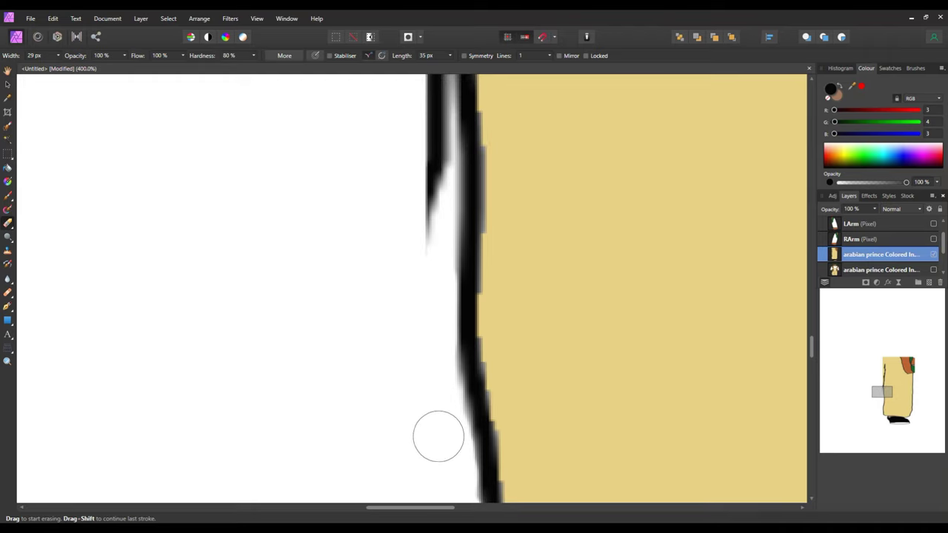
{"action": "mouse_move", "coordinate": [432, 364]}
{"action": "left_mouse_down"}
{"action": "mouse_move", "coordinate": [439, 313]}
{"action": "mouse_move", "coordinate": [424, 129]}
{"action": "left_mouse_up"}
{"action": "scroll", "coordinate": [394, 434], "scroll_direction": "up", "scroll_amount": 4}
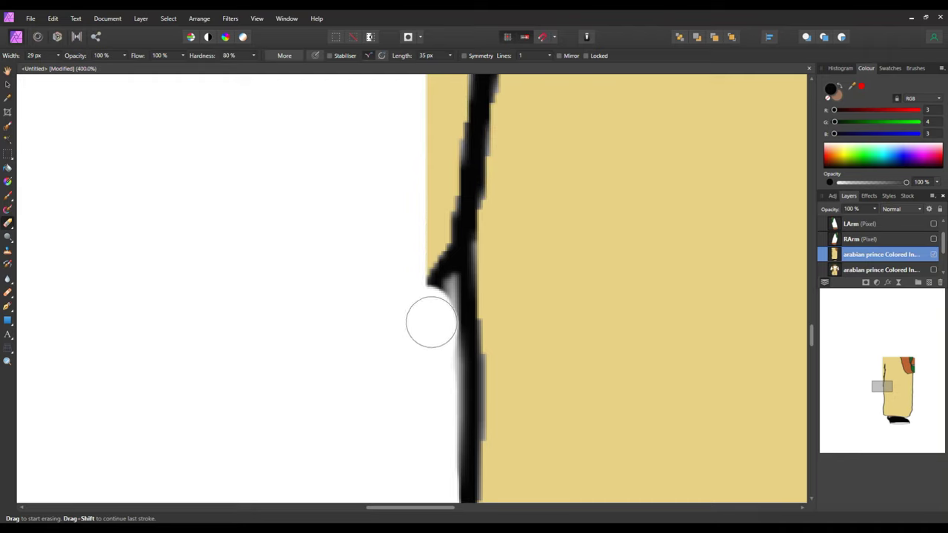
{"action": "left_click_drag", "start_coordinate": [430, 312], "coordinate": [435, 118]}
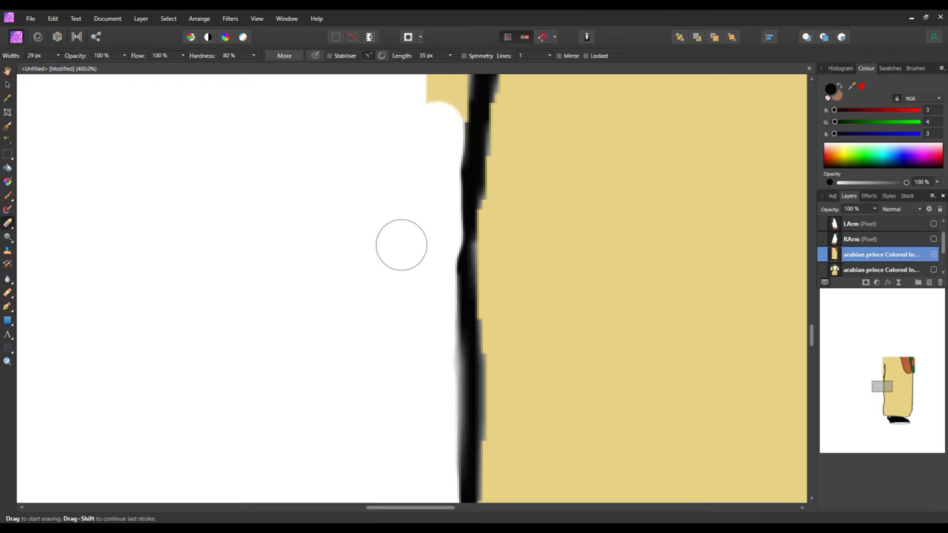
Erase the beige strip outside the inner trouser outline along the middle of the thigh, smoothing the outline's bumps.
{"action": "scroll", "coordinate": [395, 302], "scroll_direction": "up", "scroll_amount": 6}
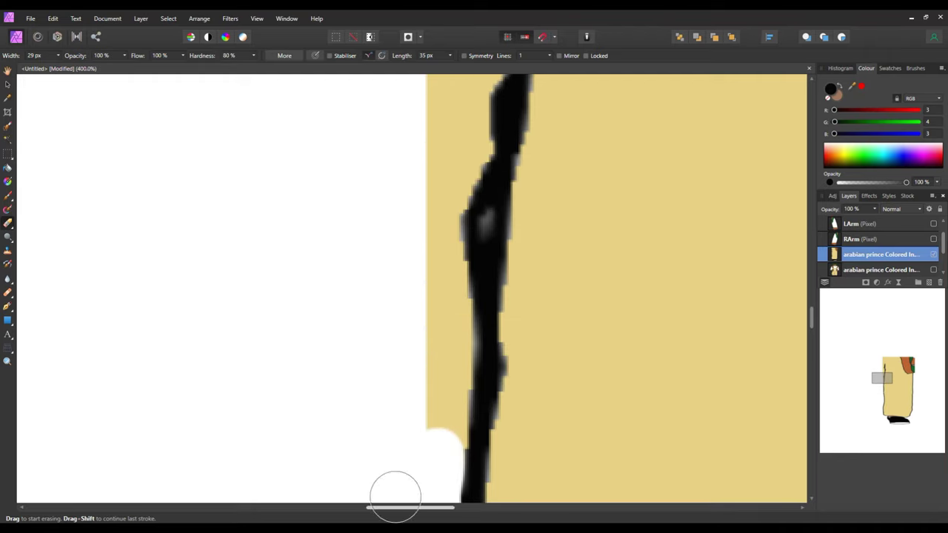
{"action": "mouse_move", "coordinate": [444, 442]}
{"action": "left_mouse_down"}
{"action": "mouse_move", "coordinate": [463, 204]}
{"action": "mouse_move", "coordinate": [444, 221]}
{"action": "mouse_move", "coordinate": [425, 365]}
{"action": "mouse_move", "coordinate": [416, 361]}
{"action": "mouse_move", "coordinate": [402, 390]}
{"action": "mouse_move", "coordinate": [447, 389]}
{"action": "mouse_move", "coordinate": [471, 373]}
{"action": "mouse_move", "coordinate": [427, 362]}
{"action": "mouse_move", "coordinate": [476, 336]}
{"action": "mouse_move", "coordinate": [484, 250]}
{"action": "left_mouse_up"}
{"action": "scroll", "coordinate": [423, 367], "scroll_direction": "up", "scroll_amount": 3}
{"action": "scroll", "coordinate": [422, 367], "scroll_direction": "up", "scroll_amount": 1}
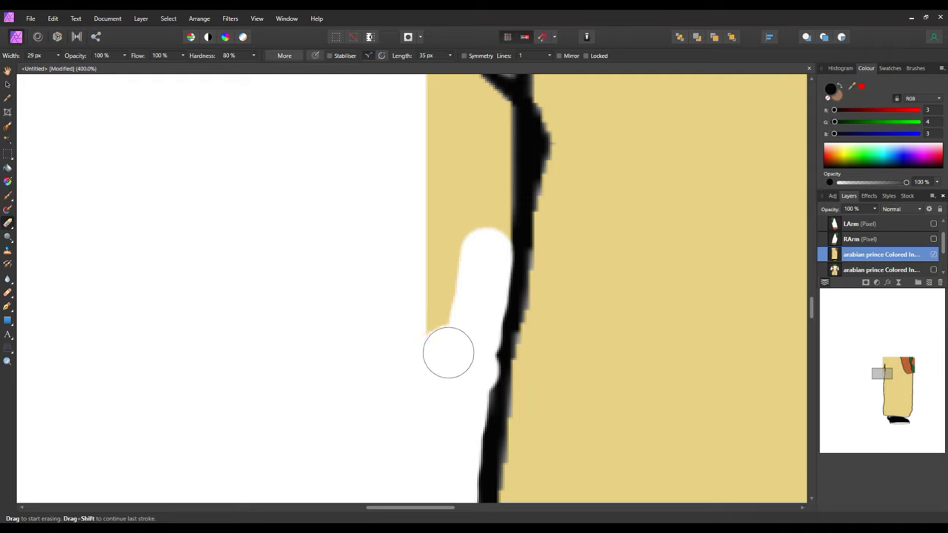
{"action": "mouse_move", "coordinate": [428, 334]}
{"action": "left_mouse_down"}
{"action": "mouse_move", "coordinate": [471, 221]}
{"action": "mouse_move", "coordinate": [467, 228]}
{"action": "mouse_move", "coordinate": [491, 230]}
{"action": "mouse_move", "coordinate": [476, 216]}
{"action": "mouse_move", "coordinate": [423, 239]}
{"action": "left_mouse_up"}
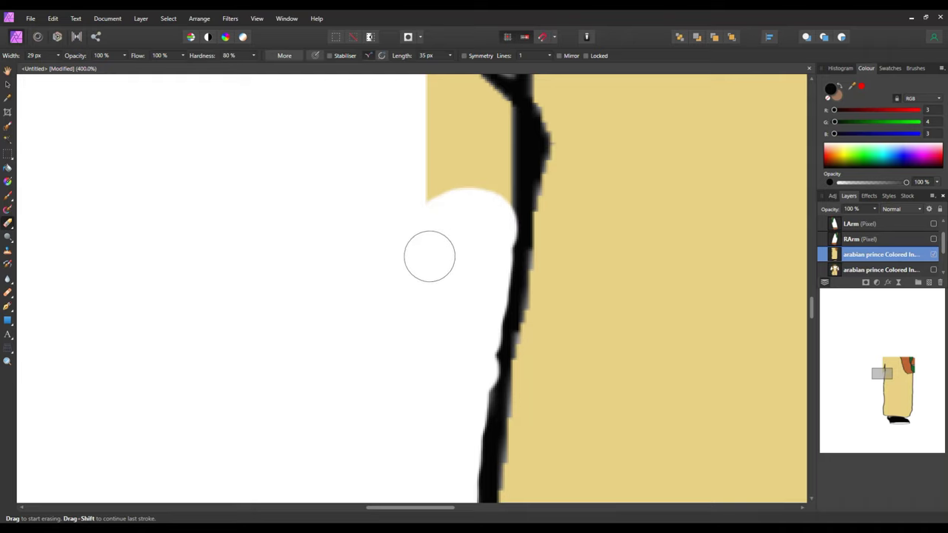
Erase the beige strip and the protruding notch outside the inner outline, up to the outline's upper end.
{"action": "scroll", "coordinate": [430, 256], "scroll_direction": "up", "scroll_amount": 5}
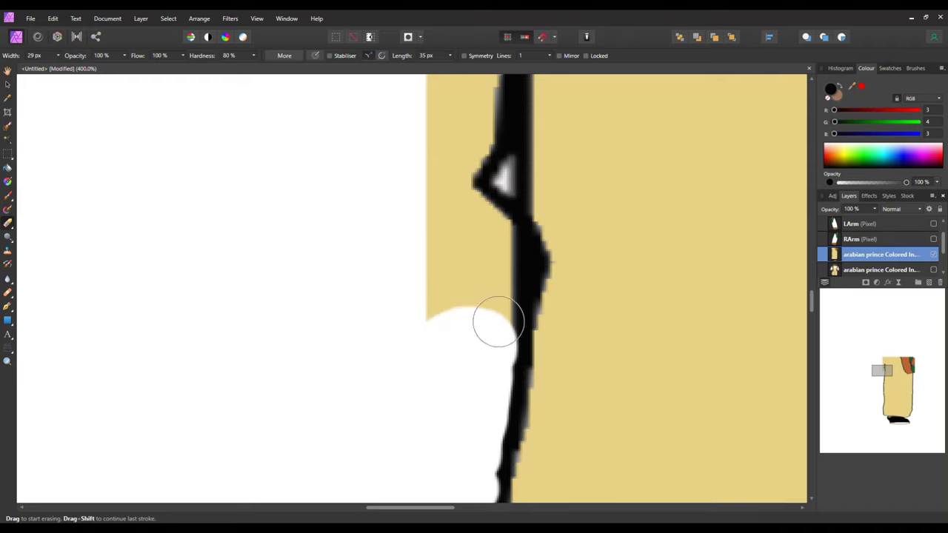
{"action": "mouse_move", "coordinate": [499, 321]}
{"action": "left_mouse_down"}
{"action": "mouse_move", "coordinate": [503, 255]}
{"action": "mouse_move", "coordinate": [483, 153]}
{"action": "mouse_move", "coordinate": [467, 162]}
{"action": "mouse_move", "coordinate": [440, 227]}
{"action": "mouse_move", "coordinate": [437, 316]}
{"action": "mouse_move", "coordinate": [459, 294]}
{"action": "mouse_move", "coordinate": [450, 228]}
{"action": "left_mouse_up"}
{"action": "scroll", "coordinate": [458, 275], "scroll_direction": "up", "scroll_amount": 4}
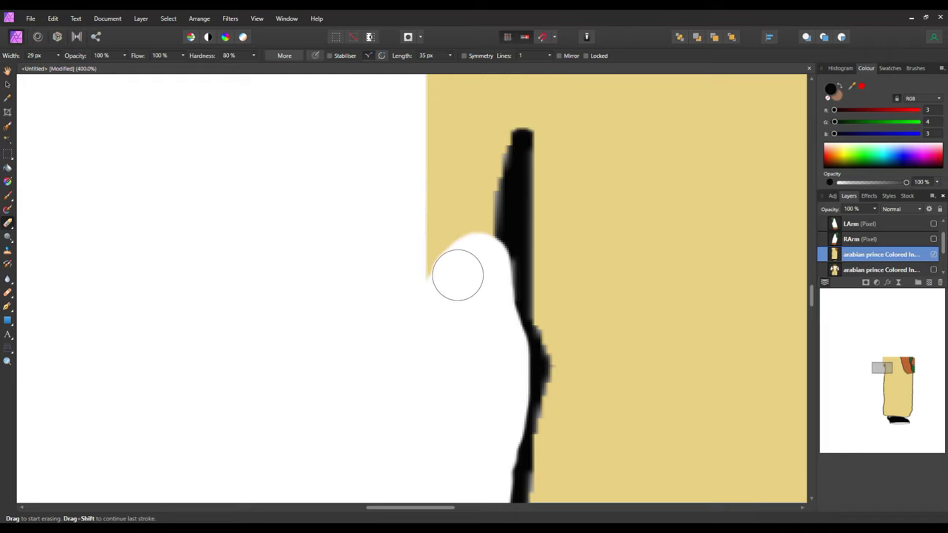
{"action": "scroll", "coordinate": [457, 279], "scroll_direction": "up", "scroll_amount": 3}
{"action": "left_click_drag", "start_coordinate": [494, 327], "coordinate": [484, 226]}
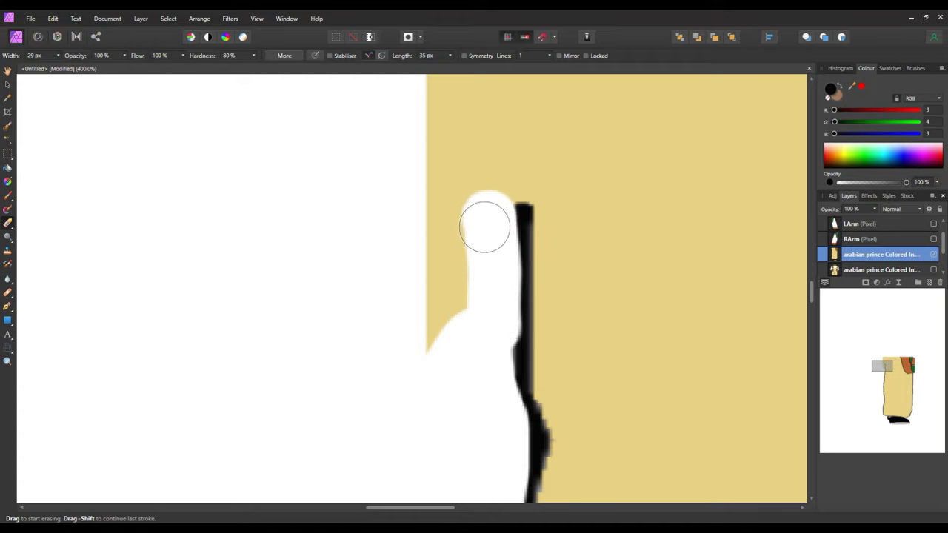
{"action": "left_click_drag", "start_coordinate": [495, 338], "coordinate": [495, 408]}
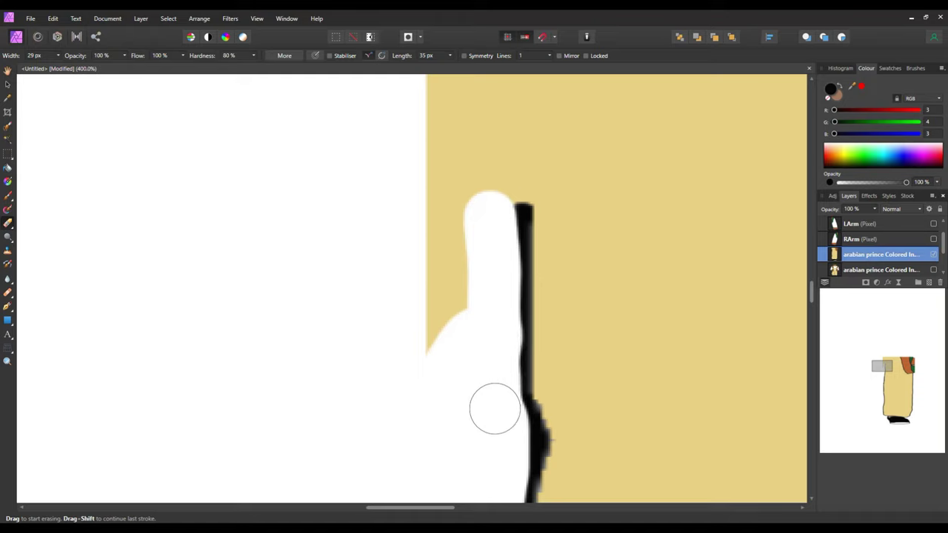
{"action": "mouse_move", "coordinate": [443, 394]}
{"action": "left_mouse_down"}
{"action": "mouse_move", "coordinate": [434, 372]}
{"action": "mouse_move", "coordinate": [457, 256]}
{"action": "mouse_move", "coordinate": [453, 195]}
{"action": "mouse_move", "coordinate": [424, 268]}
{"action": "mouse_move", "coordinate": [434, 260]}
{"action": "mouse_move", "coordinate": [452, 168]}
{"action": "mouse_move", "coordinate": [442, 194]}
{"action": "left_mouse_up"}
Round off the leg's upper inner corner and trim the straight top edge of the beige trousers with the eraser.
{"action": "scroll", "coordinate": [430, 293], "scroll_direction": "up", "scroll_amount": 2}
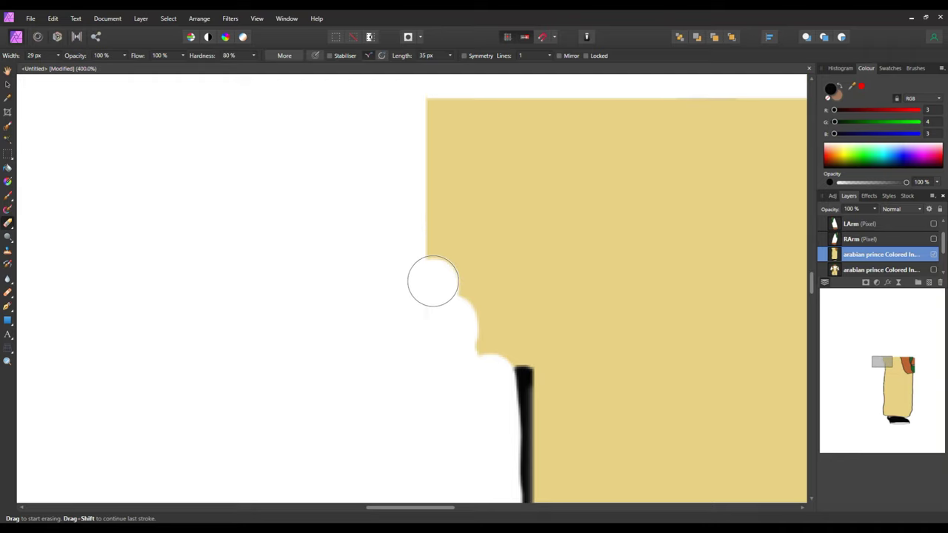
{"action": "mouse_move", "coordinate": [494, 363]}
{"action": "left_mouse_down"}
{"action": "mouse_move", "coordinate": [504, 240]}
{"action": "mouse_move", "coordinate": [577, 101]}
{"action": "mouse_move", "coordinate": [476, 101]}
{"action": "mouse_move", "coordinate": [444, 113]}
{"action": "mouse_move", "coordinate": [532, 143]}
{"action": "mouse_move", "coordinate": [433, 139]}
{"action": "mouse_move", "coordinate": [427, 280]}
{"action": "mouse_move", "coordinate": [437, 307]}
{"action": "mouse_move", "coordinate": [466, 295]}
{"action": "mouse_move", "coordinate": [484, 193]}
{"action": "mouse_move", "coordinate": [459, 178]}
{"action": "mouse_move", "coordinate": [510, 175]}
{"action": "left_mouse_up"}
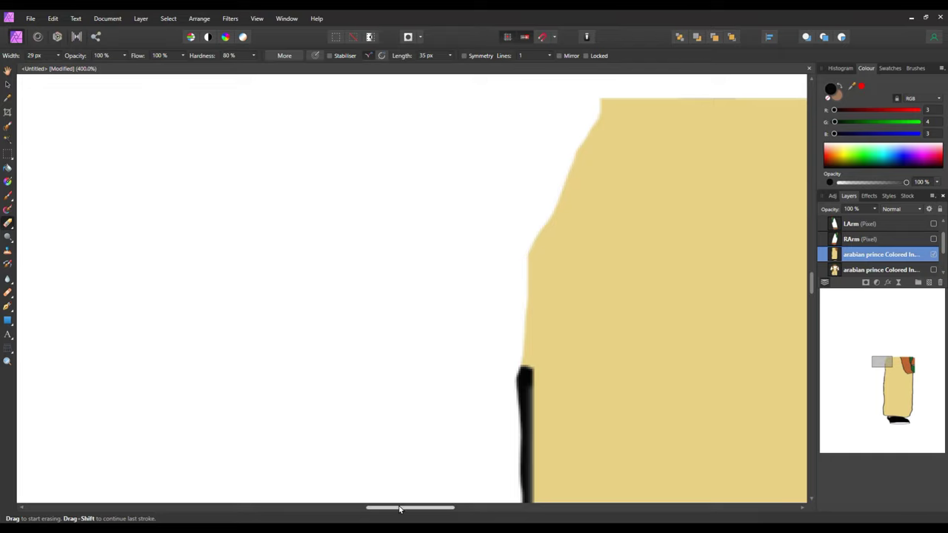
{"action": "mouse_move", "coordinate": [396, 509]}
{"action": "left_mouse_down"}
{"action": "mouse_move", "coordinate": [463, 509]}
{"action": "mouse_move", "coordinate": [452, 508]}
{"action": "left_mouse_up"}
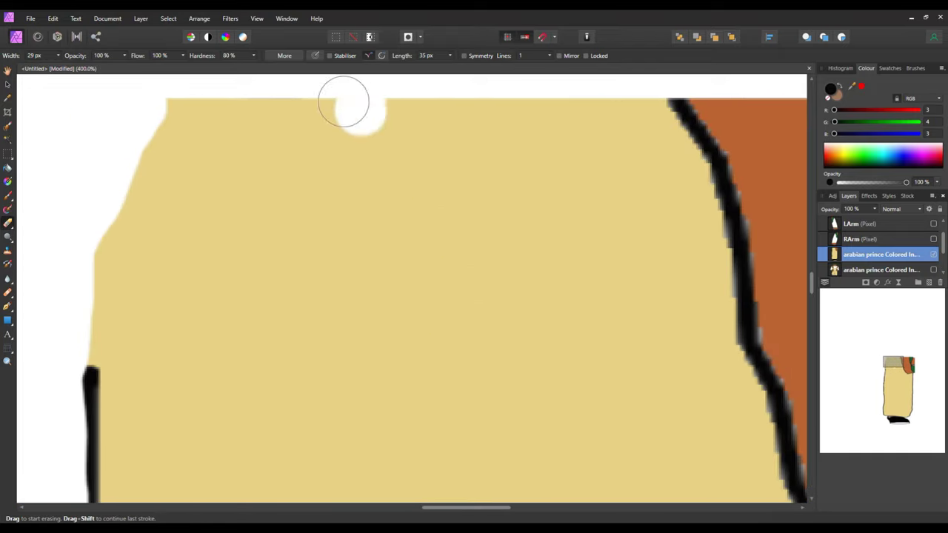
{"action": "mouse_move", "coordinate": [79, 220]}
{"action": "left_mouse_down"}
{"action": "mouse_move", "coordinate": [152, 135]}
{"action": "mouse_move", "coordinate": [197, 112]}
{"action": "mouse_move", "coordinate": [296, 89]}
{"action": "mouse_move", "coordinate": [512, 84]}
{"action": "mouse_move", "coordinate": [531, 93]}
{"action": "mouse_move", "coordinate": [632, 83]}
{"action": "mouse_move", "coordinate": [667, 97]}
{"action": "mouse_move", "coordinate": [785, 97]}
{"action": "left_mouse_up"}
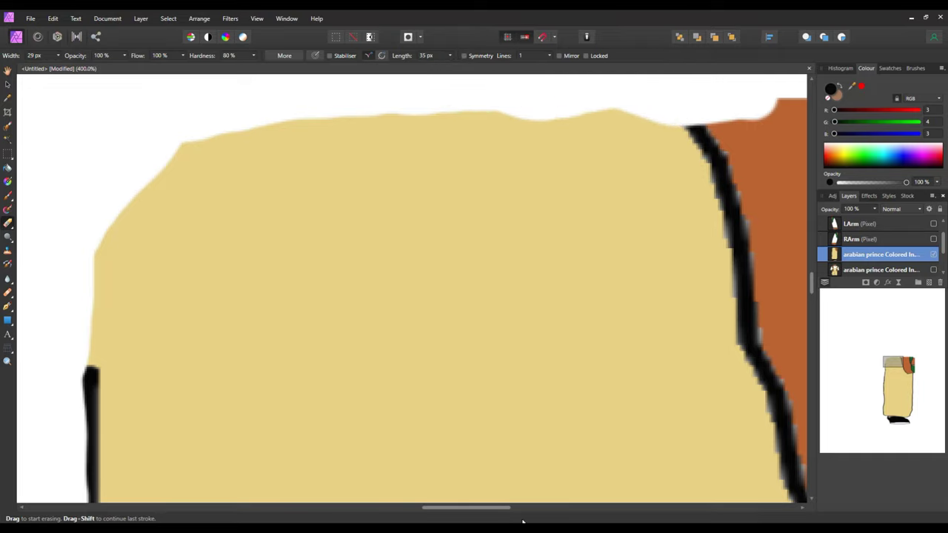
Erase along the top of the orange and green garment area, rounding off the leg's upper outer corner.
{"action": "left_click_drag", "start_coordinate": [492, 511], "coordinate": [574, 519]}
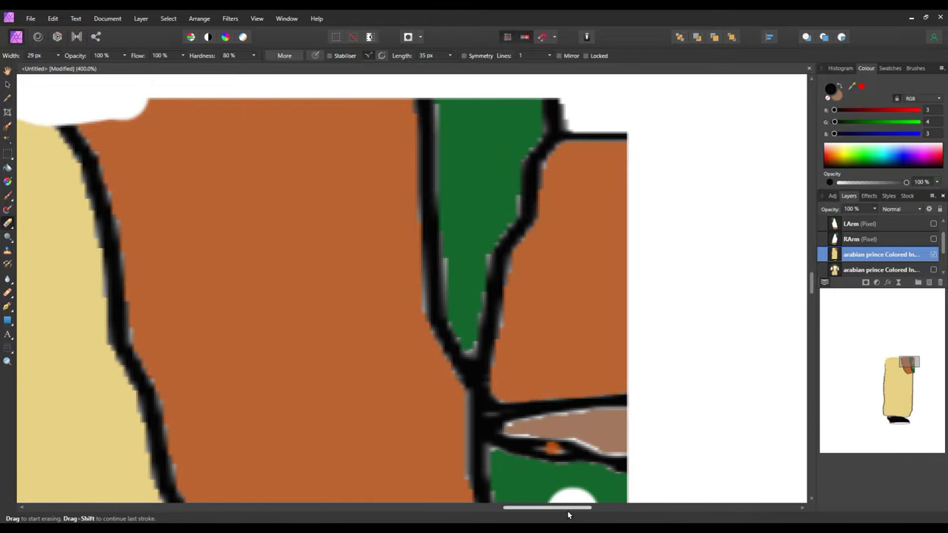
{"action": "mouse_move", "coordinate": [133, 101]}
{"action": "left_mouse_down"}
{"action": "mouse_move", "coordinate": [262, 111]}
{"action": "mouse_move", "coordinate": [504, 104]}
{"action": "mouse_move", "coordinate": [555, 116]}
{"action": "mouse_move", "coordinate": [657, 201]}
{"action": "mouse_move", "coordinate": [629, 185]}
{"action": "left_mouse_up"}
{"action": "mouse_move", "coordinate": [437, 118]}
{"action": "left_mouse_down"}
{"action": "mouse_move", "coordinate": [514, 138]}
{"action": "mouse_move", "coordinate": [589, 174]}
{"action": "mouse_move", "coordinate": [620, 237]}
{"action": "mouse_move", "coordinate": [660, 429]}
{"action": "left_mouse_up"}
{"action": "left_click", "coordinate": [368, 141]}
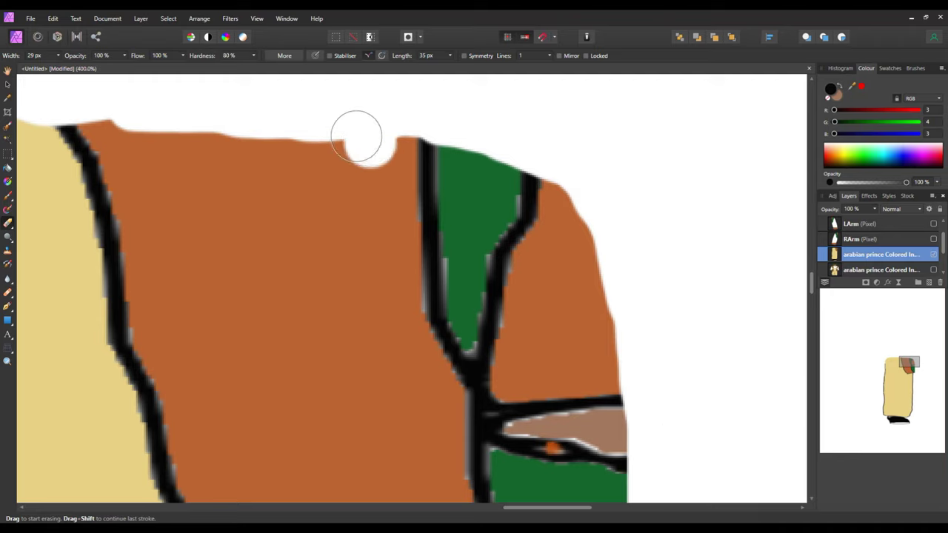
{"action": "mouse_move", "coordinate": [354, 133]}
{"action": "left_mouse_down"}
{"action": "mouse_move", "coordinate": [460, 159]}
{"action": "mouse_move", "coordinate": [555, 209]}
{"action": "mouse_move", "coordinate": [602, 268]}
{"action": "mouse_move", "coordinate": [673, 400]}
{"action": "left_mouse_up"}
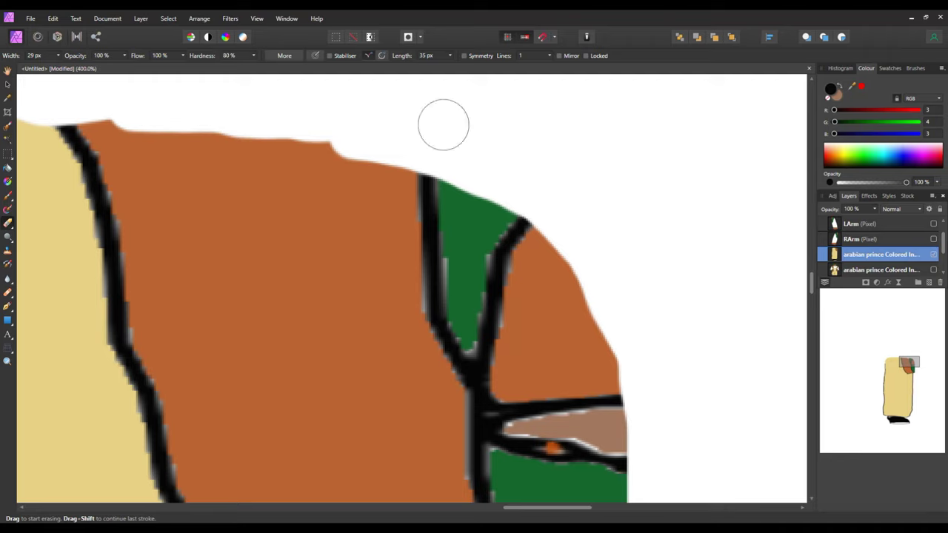
{"action": "mouse_move", "coordinate": [345, 135]}
{"action": "left_mouse_down"}
{"action": "mouse_move", "coordinate": [303, 114]}
{"action": "mouse_move", "coordinate": [222, 116]}
{"action": "mouse_move", "coordinate": [144, 97]}
{"action": "mouse_move", "coordinate": [55, 100]}
{"action": "left_mouse_up"}
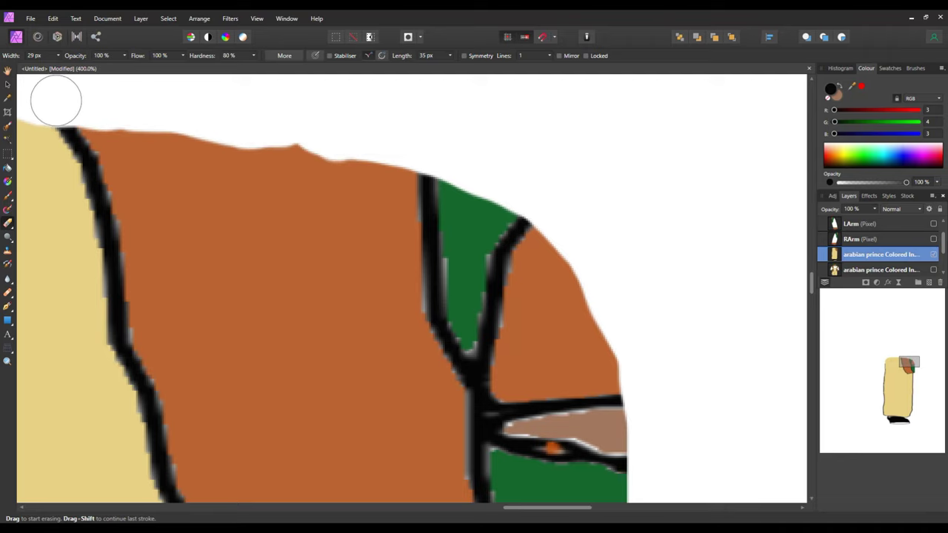
Erase the outer side of the green and orange garment area in line with the trousers' outer outline, blending it into the rounded top.
{"action": "scroll", "coordinate": [612, 154], "scroll_direction": "down", "scroll_amount": 7}
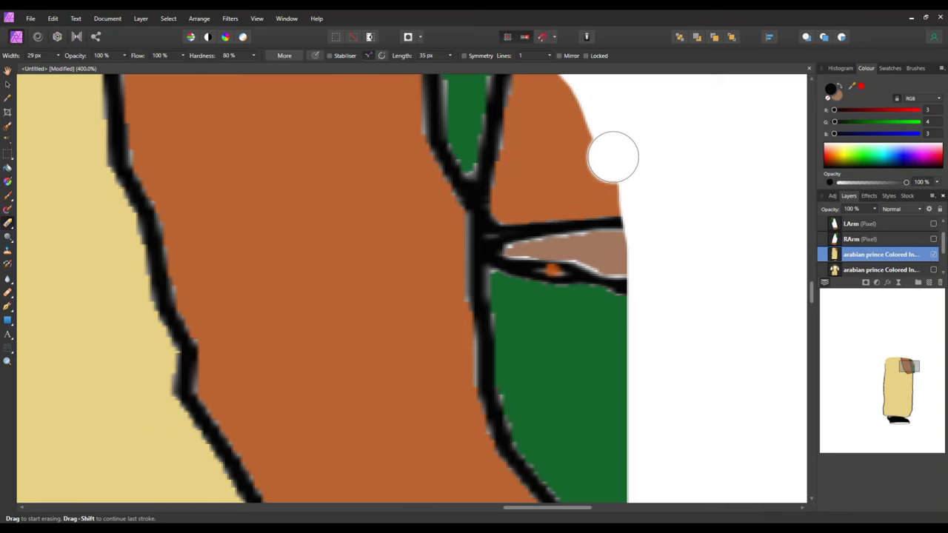
{"action": "scroll", "coordinate": [699, 204], "scroll_direction": "down", "scroll_amount": 3}
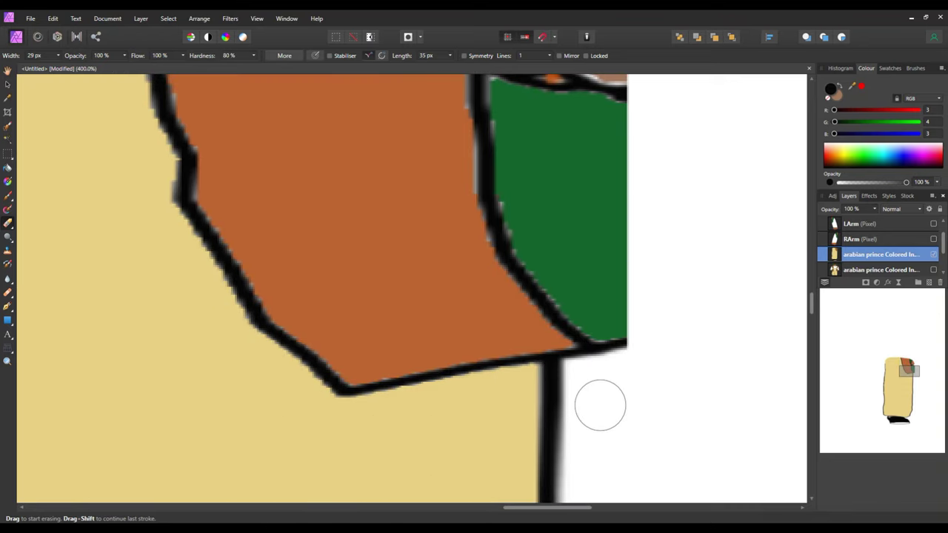
{"action": "mouse_move", "coordinate": [591, 378]}
{"action": "left_mouse_down"}
{"action": "mouse_move", "coordinate": [592, 329]}
{"action": "mouse_move", "coordinate": [598, 373]}
{"action": "mouse_move", "coordinate": [612, 351]}
{"action": "mouse_move", "coordinate": [594, 330]}
{"action": "mouse_move", "coordinate": [608, 299]}
{"action": "mouse_move", "coordinate": [605, 257]}
{"action": "mouse_move", "coordinate": [615, 255]}
{"action": "mouse_move", "coordinate": [597, 292]}
{"action": "mouse_move", "coordinate": [589, 271]}
{"action": "mouse_move", "coordinate": [605, 209]}
{"action": "mouse_move", "coordinate": [605, 82]}
{"action": "left_mouse_up"}
{"action": "scroll", "coordinate": [688, 245], "scroll_direction": "up", "scroll_amount": 5}
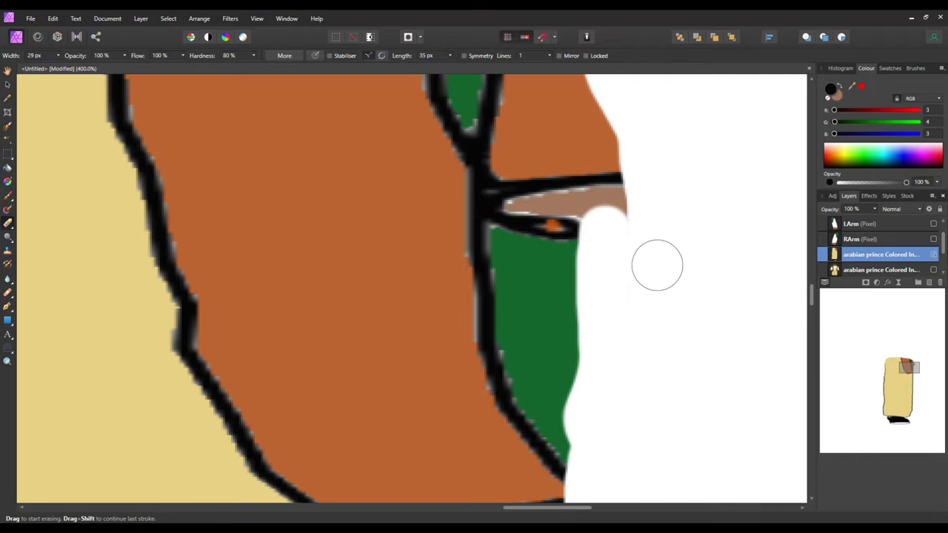
{"action": "mouse_move", "coordinate": [613, 233]}
{"action": "left_mouse_down"}
{"action": "mouse_move", "coordinate": [595, 172]}
{"action": "mouse_move", "coordinate": [637, 342]}
{"action": "mouse_move", "coordinate": [618, 200]}
{"action": "mouse_move", "coordinate": [581, 74]}
{"action": "left_mouse_up"}
{"action": "scroll", "coordinate": [642, 194], "scroll_direction": "up", "scroll_amount": 3}
{"action": "scroll", "coordinate": [642, 194], "scroll_direction": "up", "scroll_amount": 3}
{"action": "mouse_move", "coordinate": [637, 205]}
{"action": "left_mouse_down"}
{"action": "mouse_move", "coordinate": [581, 216]}
{"action": "mouse_move", "coordinate": [547, 146]}
{"action": "mouse_move", "coordinate": [463, 85]}
{"action": "left_mouse_up"}
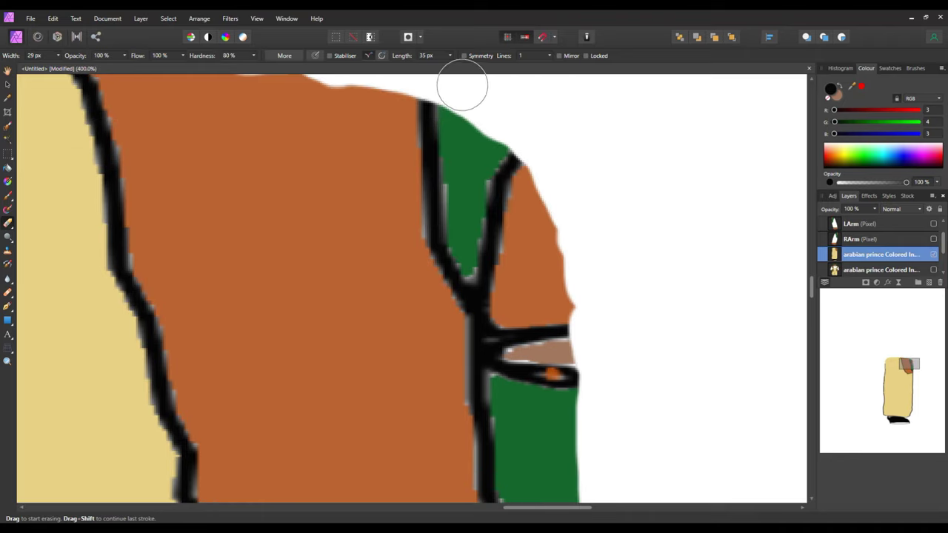
{"action": "scroll", "coordinate": [743, 273], "scroll_direction": "up", "scroll_amount": 4}
{"action": "scroll", "coordinate": [742, 273], "scroll_direction": "down", "scroll_amount": 4}
Sample the trousers' beige and flood fill the orange, green and brown garment areas at 20% tolerance.
{"action": "left_click", "coordinate": [9, 170]}
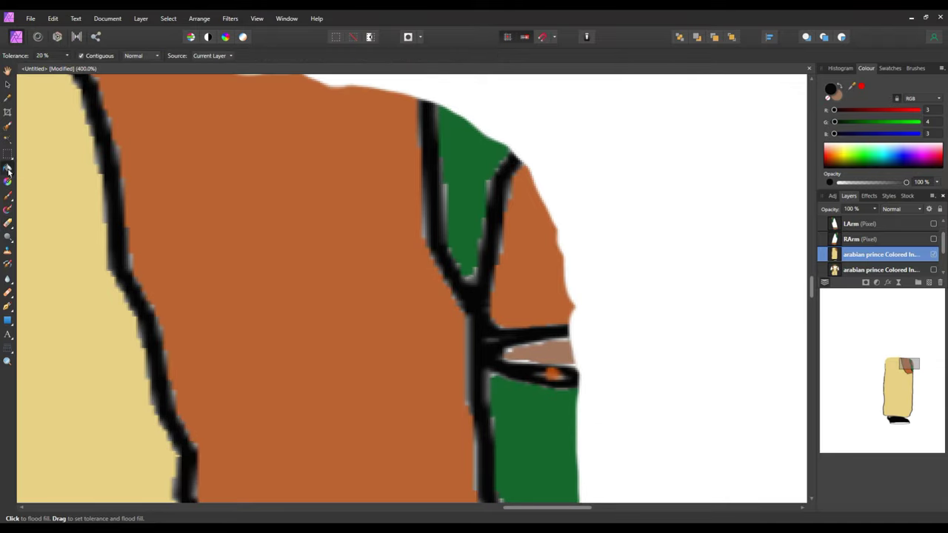
{"action": "left_click", "coordinate": [9, 101]}
{"action": "left_click", "coordinate": [35, 133]}
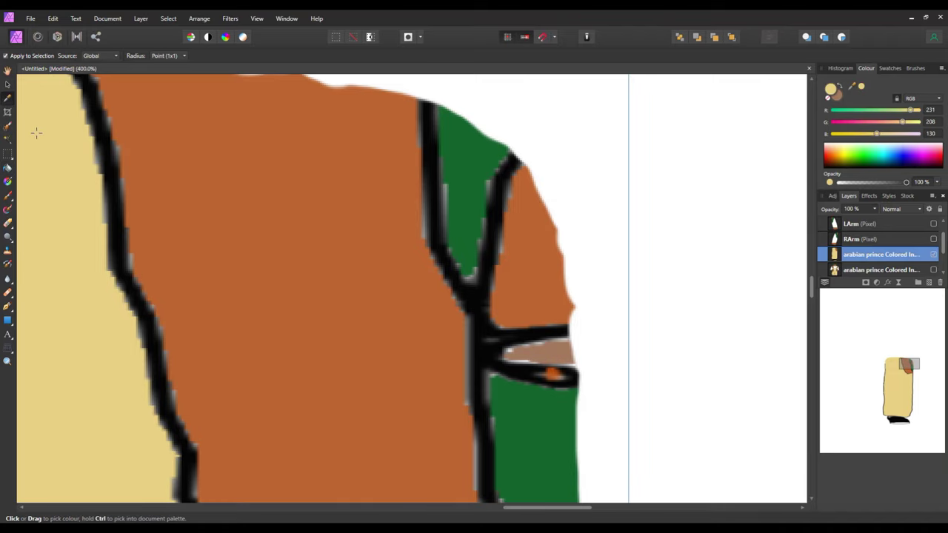
{"action": "left_click", "coordinate": [8, 169]}
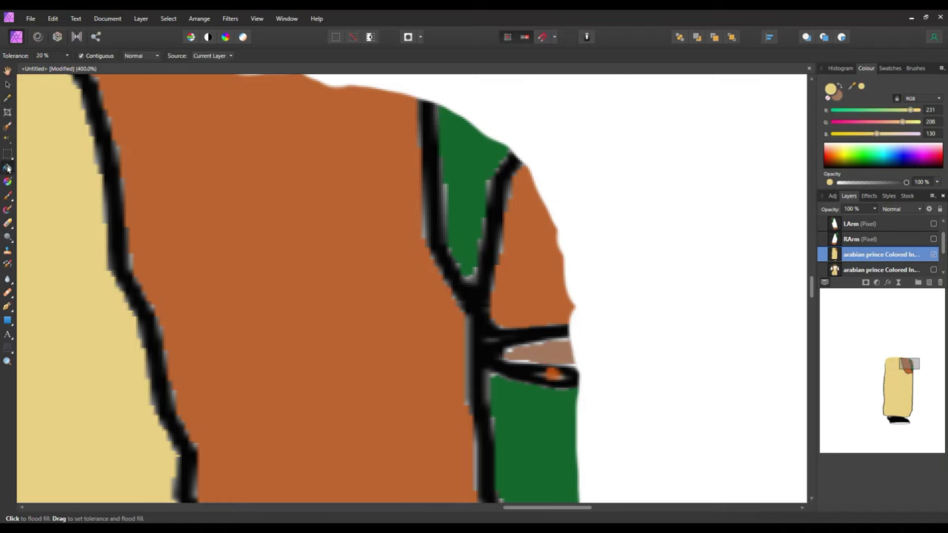
{"action": "left_click", "coordinate": [219, 200]}
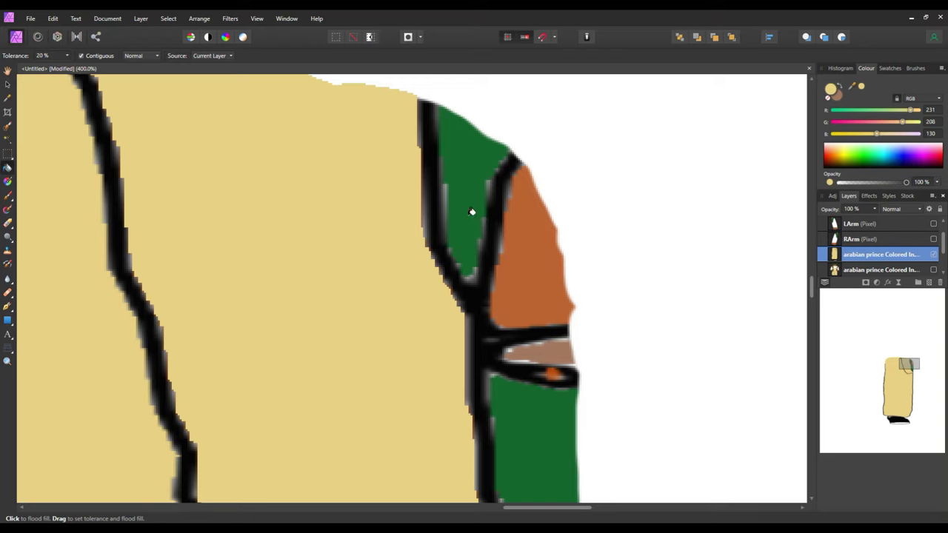
{"action": "left_click", "coordinate": [472, 212]}
{"action": "left_click", "coordinate": [552, 321]}
{"action": "left_click", "coordinate": [554, 353]}
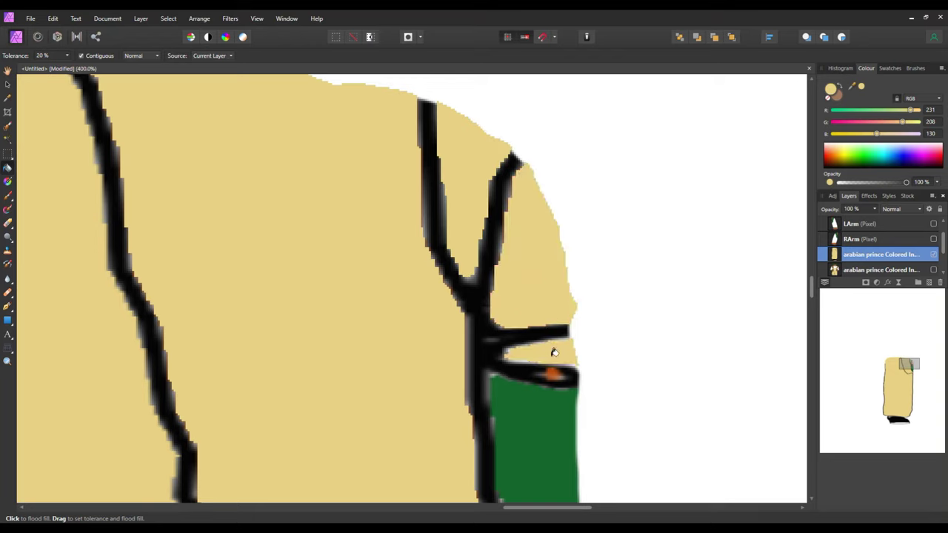
{"action": "left_click", "coordinate": [544, 429]}
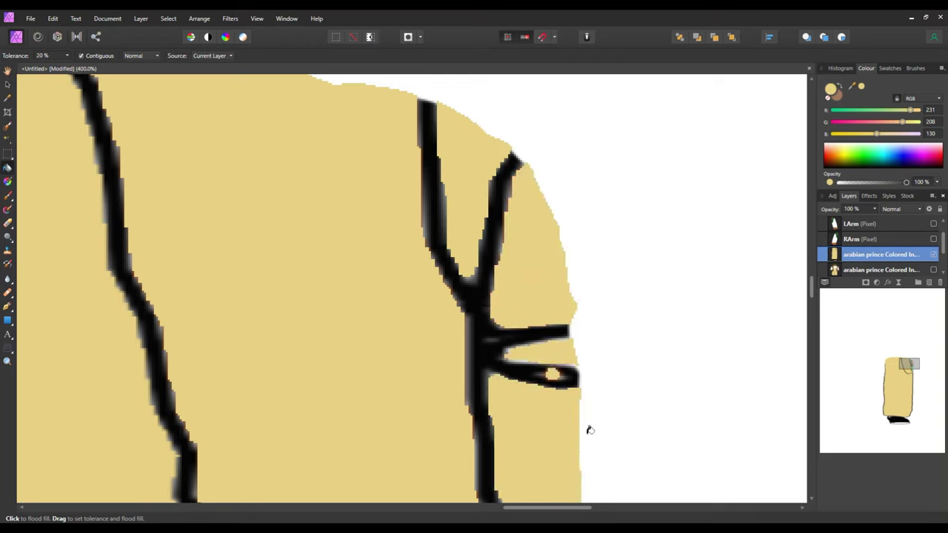
Paint over the garment's lower black outlines in the sampled beige with the 24 px Paint Brush.
{"action": "scroll", "coordinate": [629, 400], "scroll_direction": "down", "scroll_amount": 5}
{"action": "scroll", "coordinate": [625, 385], "scroll_direction": "down", "scroll_amount": 4}
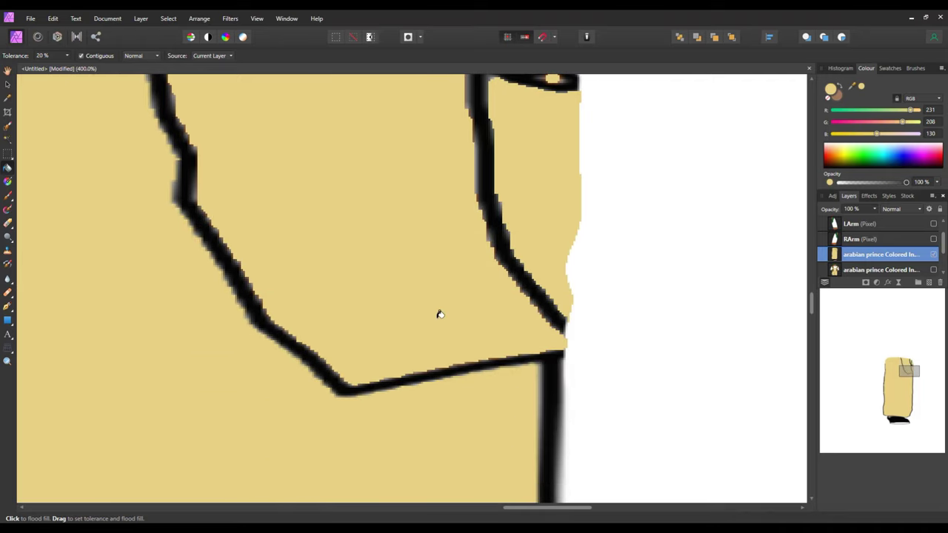
{"action": "scroll", "coordinate": [336, 333], "scroll_direction": "up", "scroll_amount": 1}
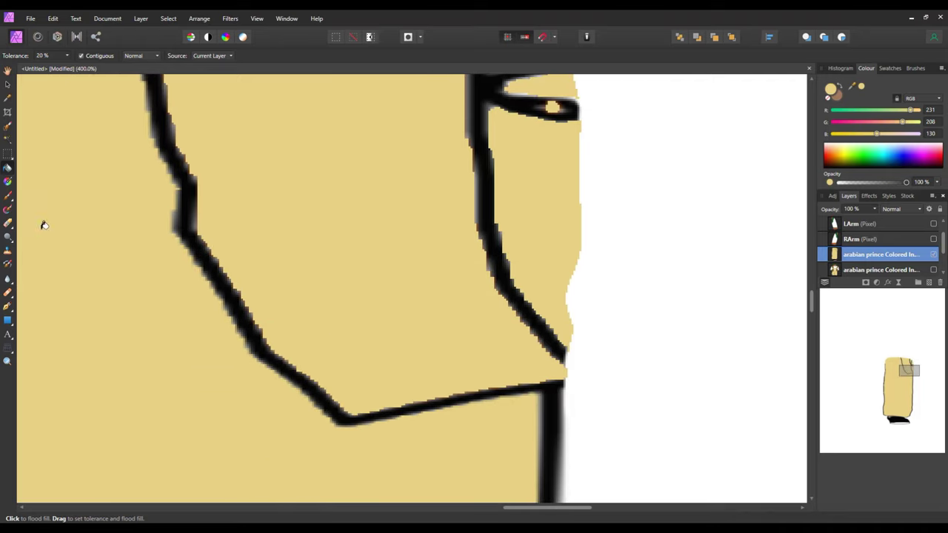
{"action": "left_click", "coordinate": [8, 196]}
{"action": "mouse_move", "coordinate": [343, 364]}
{"action": "left_mouse_down"}
{"action": "mouse_move", "coordinate": [476, 395]}
{"action": "mouse_move", "coordinate": [527, 387]}
{"action": "mouse_move", "coordinate": [392, 402]}
{"action": "mouse_move", "coordinate": [306, 389]}
{"action": "mouse_move", "coordinate": [216, 274]}
{"action": "mouse_move", "coordinate": [186, 186]}
{"action": "mouse_move", "coordinate": [202, 300]}
{"action": "left_mouse_up"}
{"action": "mouse_move", "coordinate": [483, 335]}
{"action": "left_mouse_down"}
{"action": "mouse_move", "coordinate": [536, 338]}
{"action": "mouse_move", "coordinate": [548, 348]}
{"action": "mouse_move", "coordinate": [488, 253]}
{"action": "mouse_move", "coordinate": [493, 153]}
{"action": "mouse_move", "coordinate": [482, 155]}
{"action": "mouse_move", "coordinate": [489, 227]}
{"action": "left_mouse_up"}
Paint beige over the remaining black garment outlines at the top of the leg, from the outer side to the inner line.
{"action": "scroll", "coordinate": [509, 249], "scroll_direction": "up", "scroll_amount": 2}
{"action": "scroll", "coordinate": [509, 249], "scroll_direction": "up", "scroll_amount": 2}
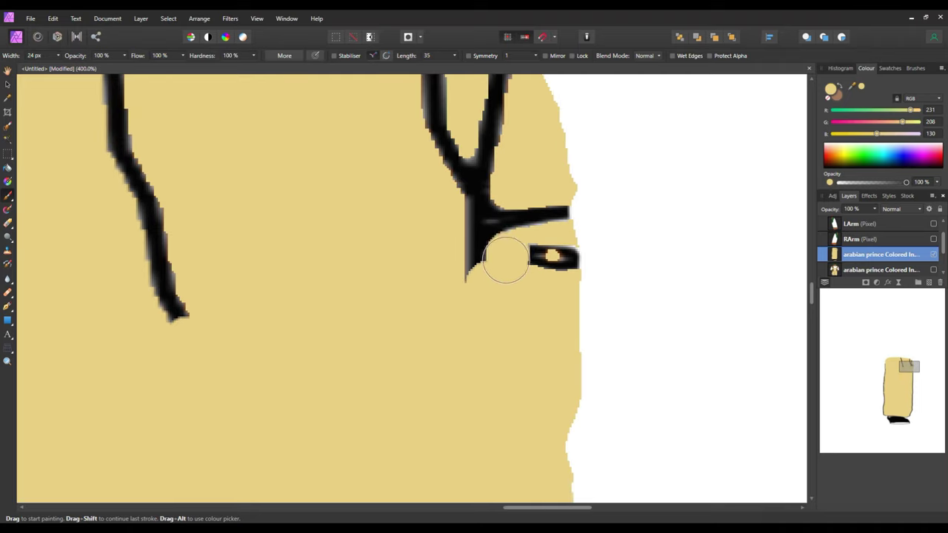
{"action": "mouse_move", "coordinate": [560, 258]}
{"action": "left_mouse_down"}
{"action": "mouse_move", "coordinate": [473, 254]}
{"action": "mouse_move", "coordinate": [445, 262]}
{"action": "mouse_move", "coordinate": [474, 272]}
{"action": "mouse_move", "coordinate": [553, 210]}
{"action": "mouse_move", "coordinate": [456, 217]}
{"action": "mouse_move", "coordinate": [464, 171]}
{"action": "left_mouse_up"}
{"action": "scroll", "coordinate": [492, 260], "scroll_direction": "up", "scroll_amount": 5}
{"action": "mouse_move", "coordinate": [487, 263]}
{"action": "left_mouse_down"}
{"action": "mouse_move", "coordinate": [508, 238]}
{"action": "mouse_move", "coordinate": [508, 213]}
{"action": "mouse_move", "coordinate": [492, 299]}
{"action": "mouse_move", "coordinate": [469, 337]}
{"action": "mouse_move", "coordinate": [441, 298]}
{"action": "mouse_move", "coordinate": [422, 160]}
{"action": "left_mouse_up"}
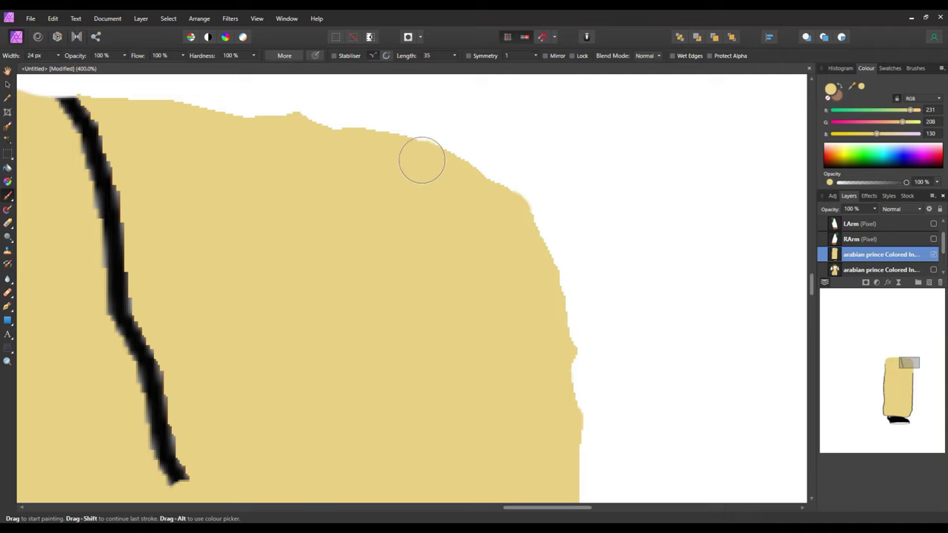
{"action": "left_click_drag", "start_coordinate": [184, 487], "coordinate": [124, 302]}
{"action": "mouse_move", "coordinate": [71, 216]}
{"action": "left_mouse_down"}
{"action": "mouse_move", "coordinate": [115, 243]}
{"action": "mouse_move", "coordinate": [113, 171]}
{"action": "mouse_move", "coordinate": [61, 115]}
{"action": "left_mouse_up"}
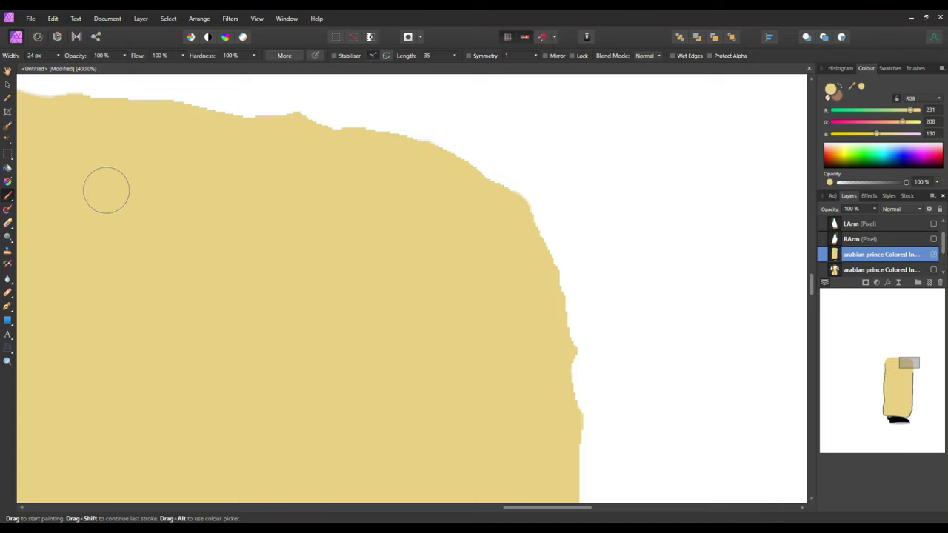
Fit the whole page in view, open the document in Affinity Designer and rename the leg's layer as LThigh.
{"action": "left_click_drag", "start_coordinate": [580, 510], "coordinate": [517, 495]}
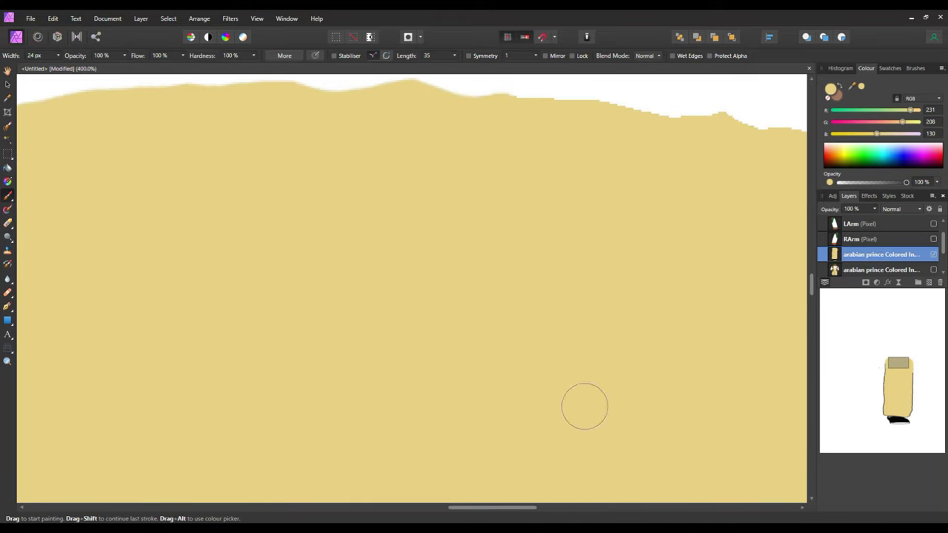
{"action": "left_click", "coordinate": [255, 18]}
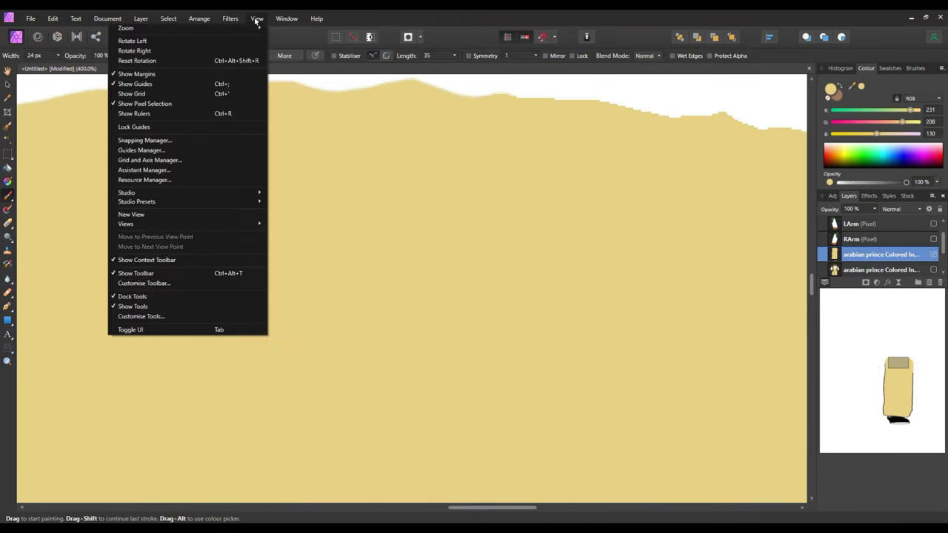
{"action": "mouse_move", "coordinate": [244, 30]}
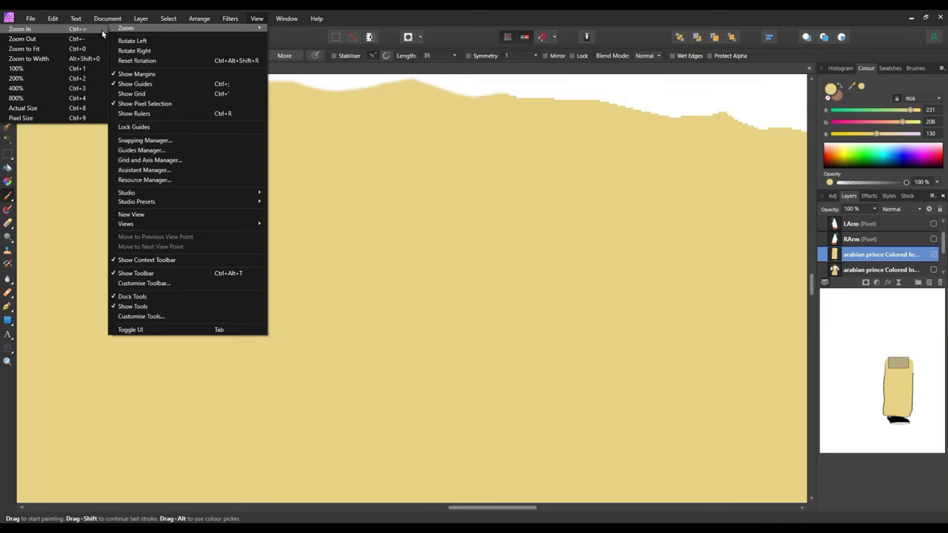
{"action": "left_click", "coordinate": [53, 50]}
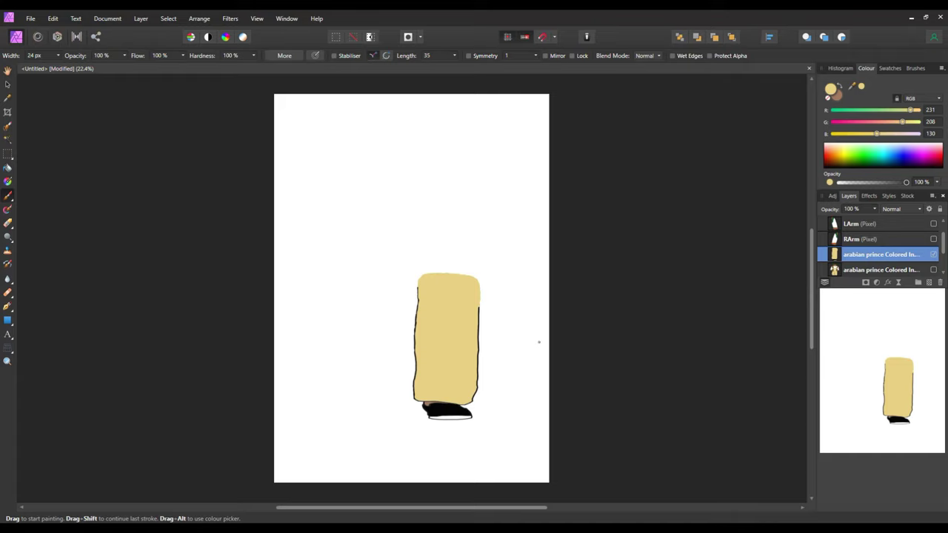
{"action": "left_click", "coordinate": [31, 19]}
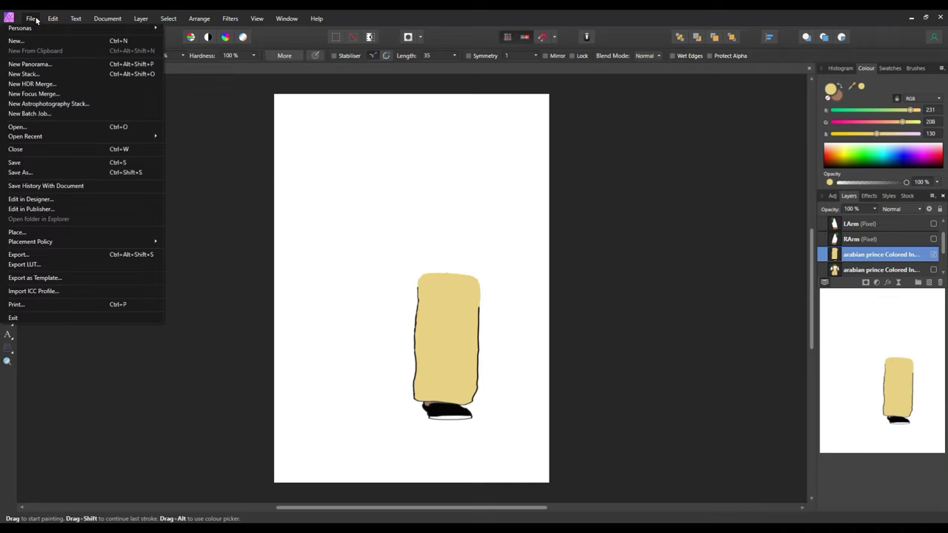
{"action": "left_click", "coordinate": [30, 199]}
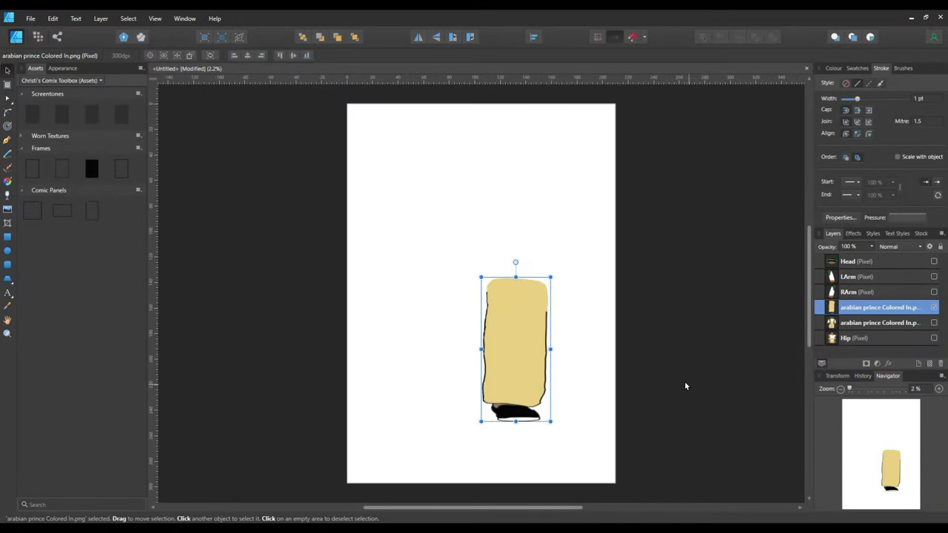
{"action": "double_click", "coordinate": [898, 308]}
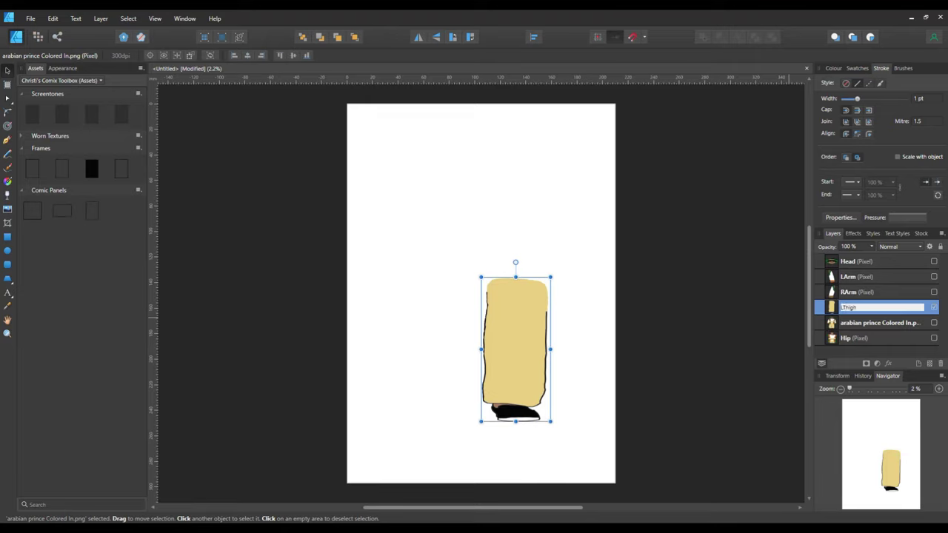
{"action": "key", "text": "Return"}
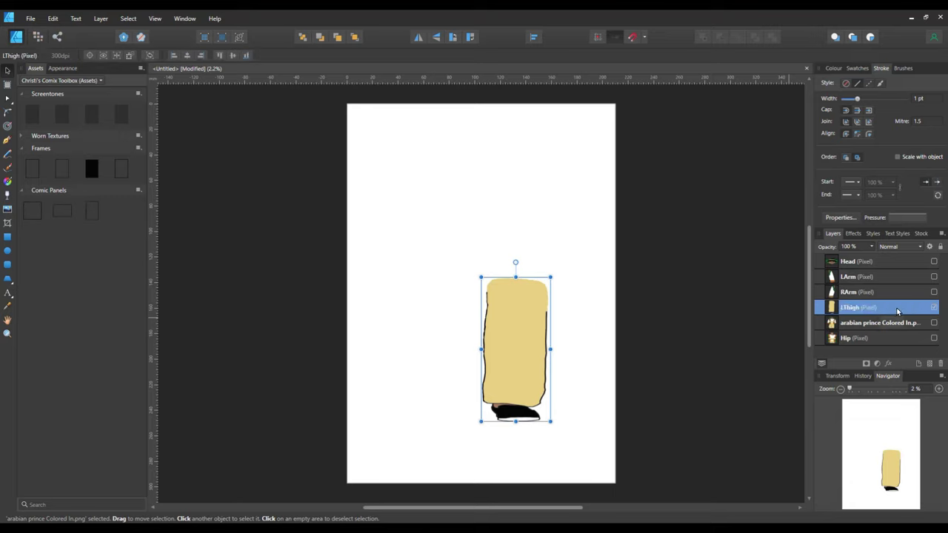
Create the second leg as a horizontally flipped copy of LThigh placed beside the original, and rename its layer as RThigh.
{"action": "right_click", "coordinate": [518, 339]}
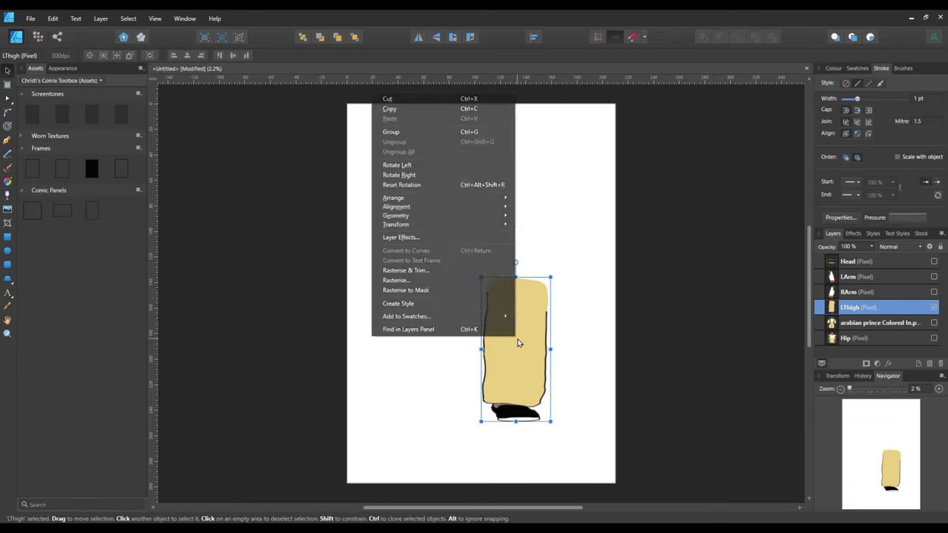
{"action": "left_click", "coordinate": [420, 109]}
{"action": "right_click", "coordinate": [529, 377]}
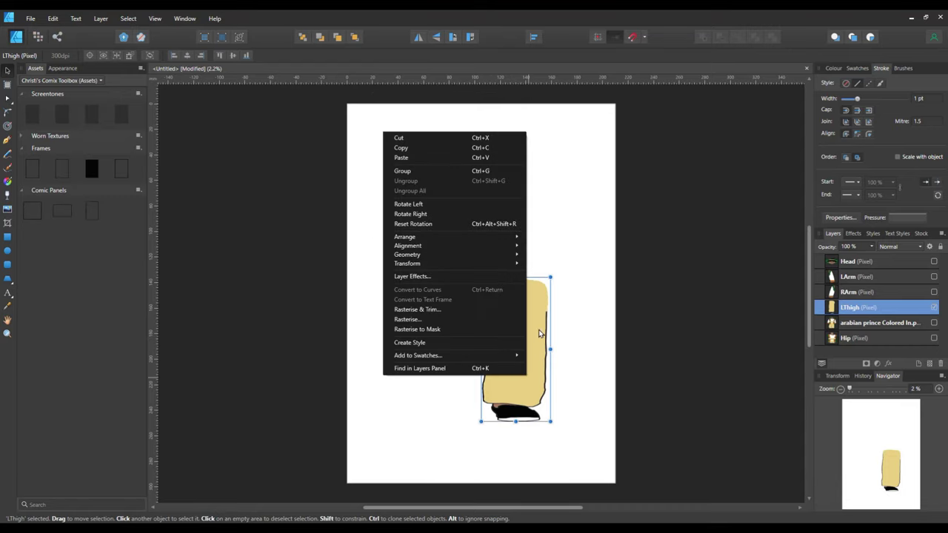
{"action": "left_click", "coordinate": [425, 158]}
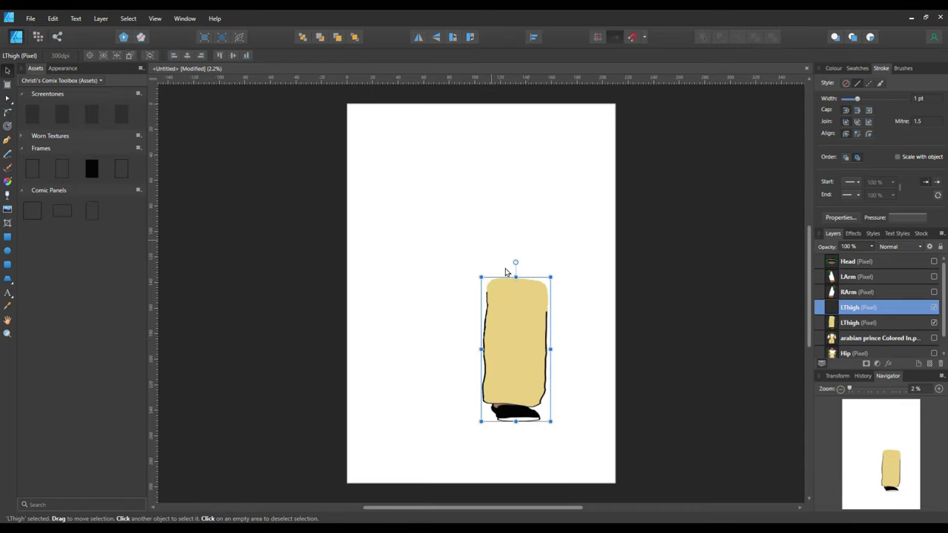
{"action": "left_click", "coordinate": [417, 37]}
{"action": "left_click_drag", "start_coordinate": [518, 348], "coordinate": [450, 348]}
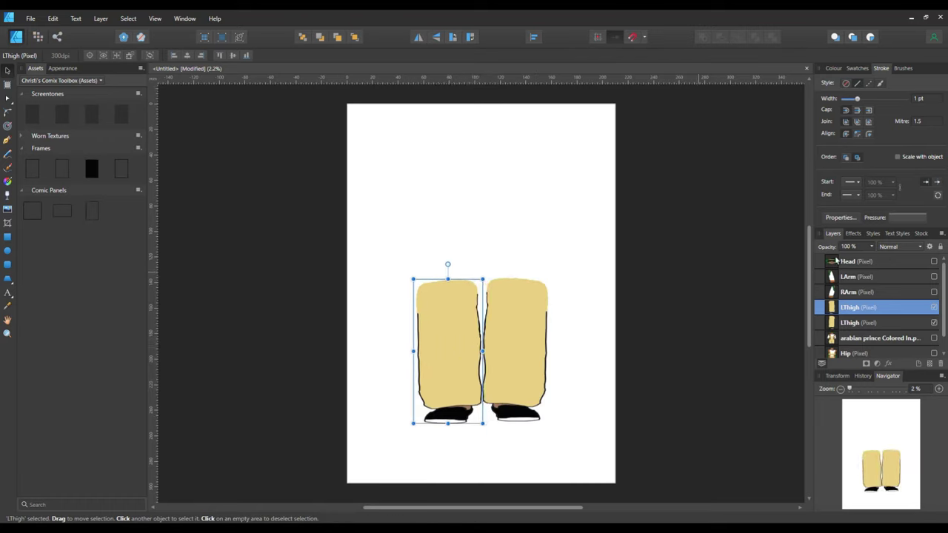
{"action": "double_click", "coordinate": [846, 310]}
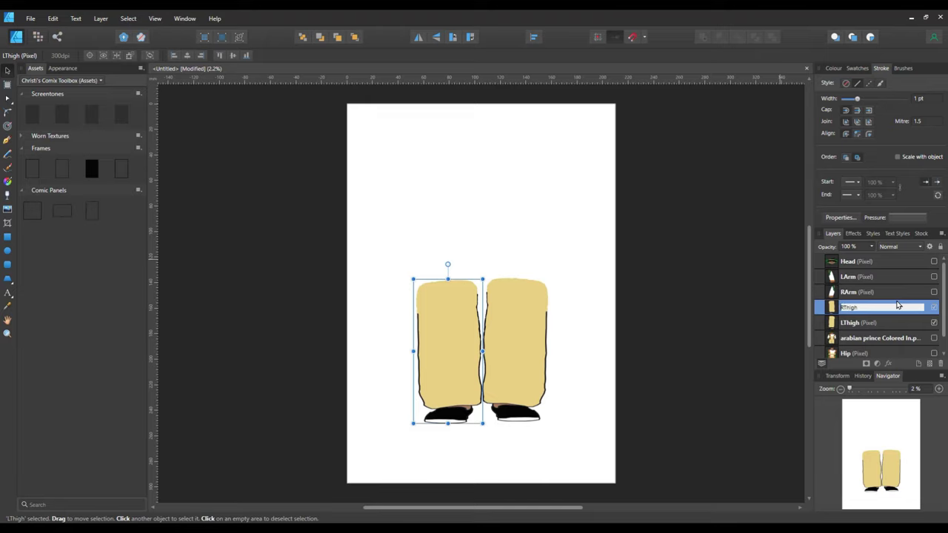
{"action": "key", "text": "Return"}
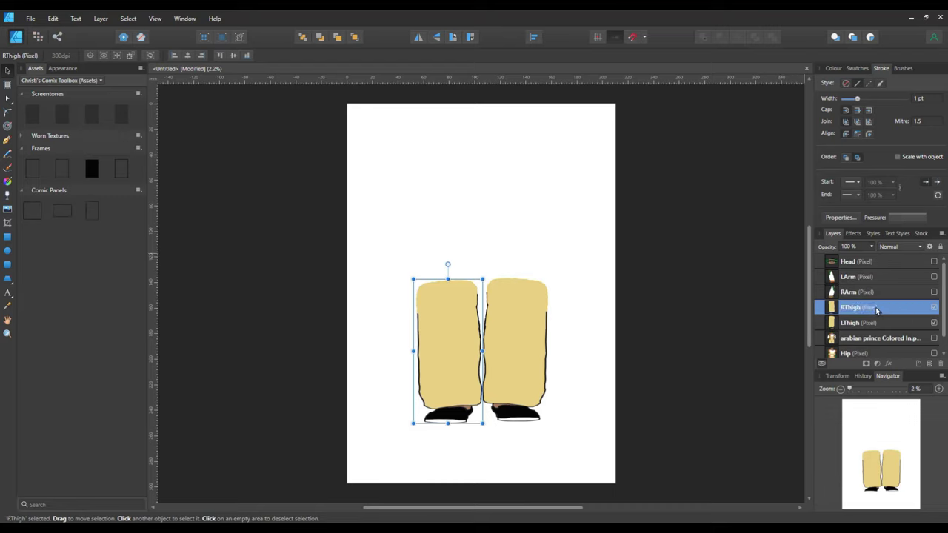
Make the Hip, RArm and LArm layers visible together with the two legs.
{"action": "scroll", "coordinate": [935, 356], "scroll_direction": "down", "scroll_amount": 1}
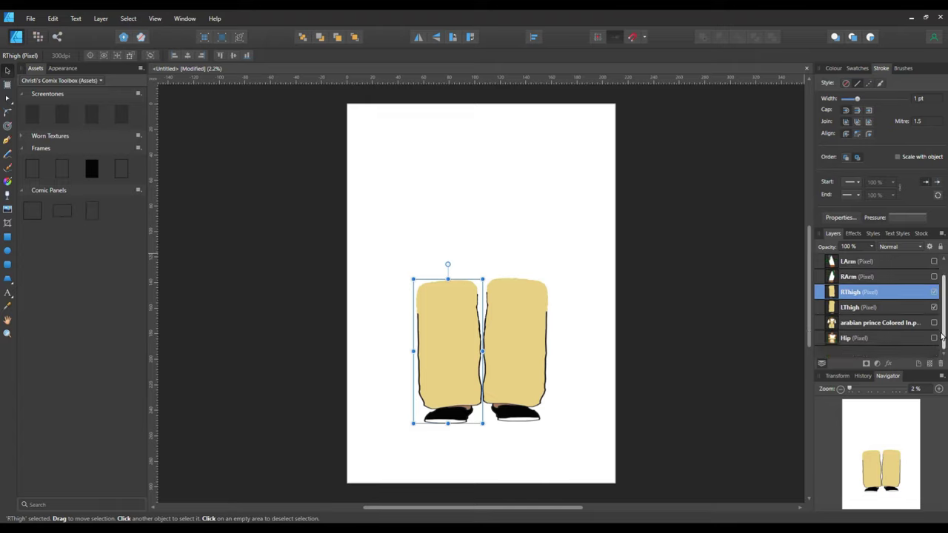
{"action": "left_click", "coordinate": [934, 337]}
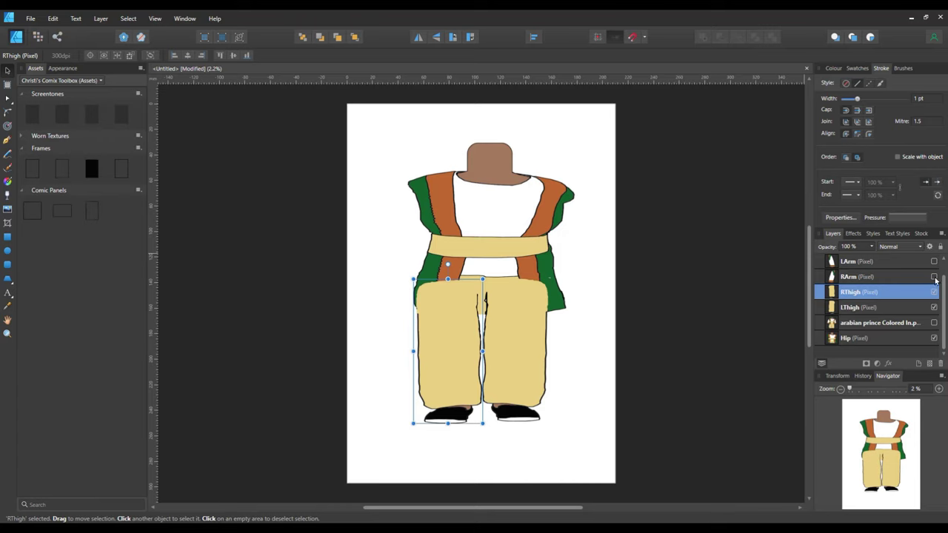
{"action": "left_click", "coordinate": [934, 276]}
{"action": "left_click", "coordinate": [934, 263]}
{"action": "scroll", "coordinate": [942, 266], "scroll_direction": "up", "scroll_amount": 1}
{"action": "left_click", "coordinate": [931, 263]}
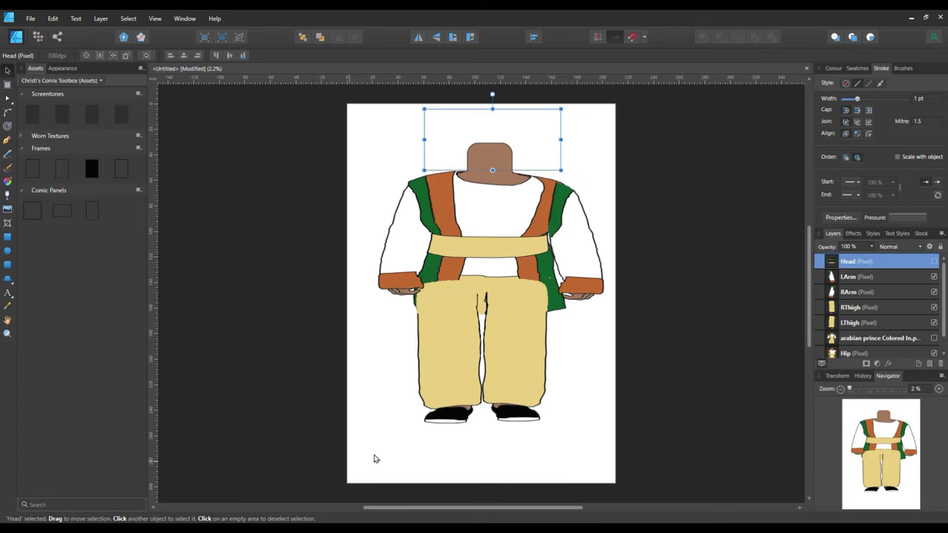
Send the LThigh and RThigh layers to the back, behind the Hip layer.
{"action": "left_click", "coordinate": [501, 368]}
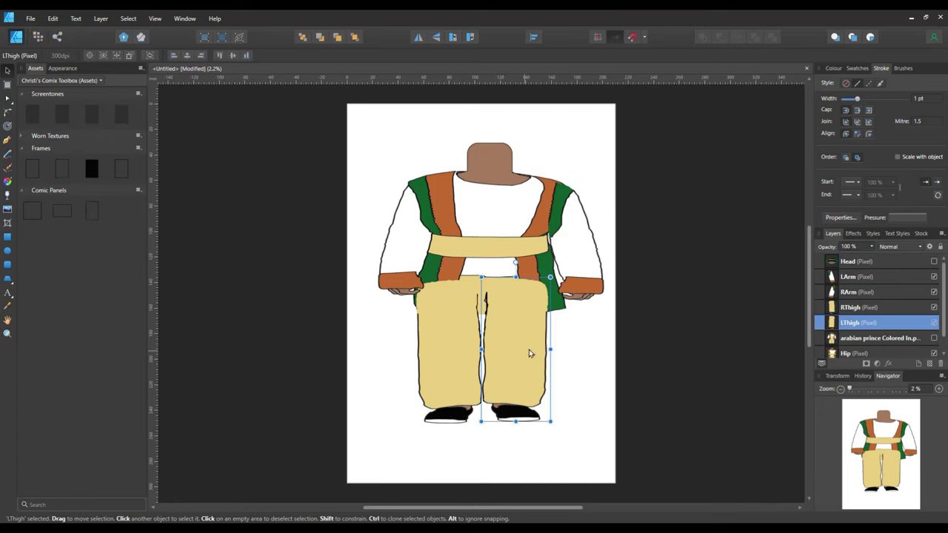
{"action": "right_click", "coordinate": [533, 345]}
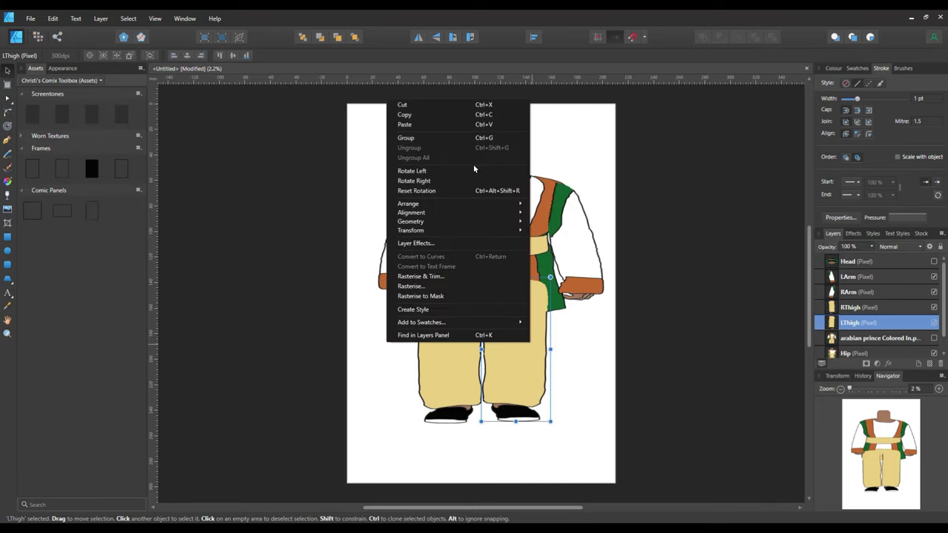
{"action": "mouse_move", "coordinate": [449, 206]}
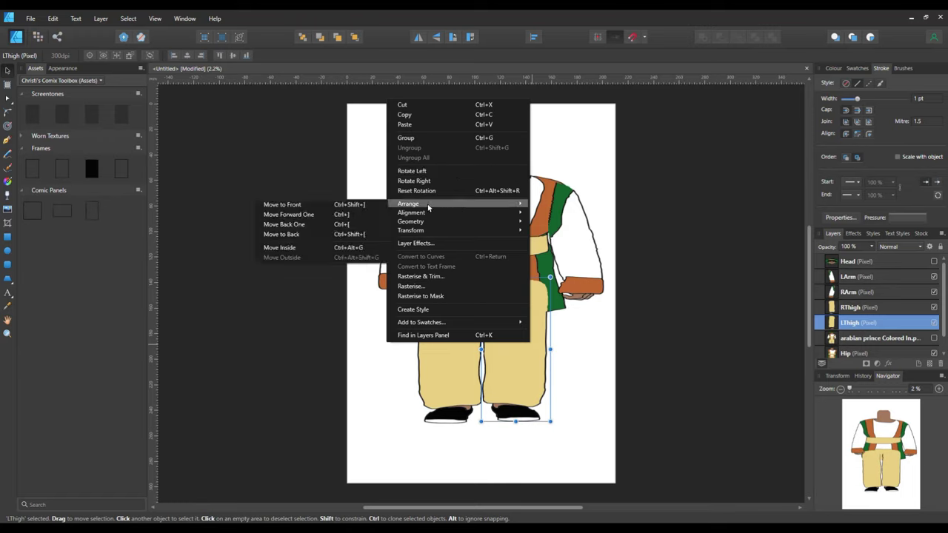
{"action": "left_click", "coordinate": [322, 236]}
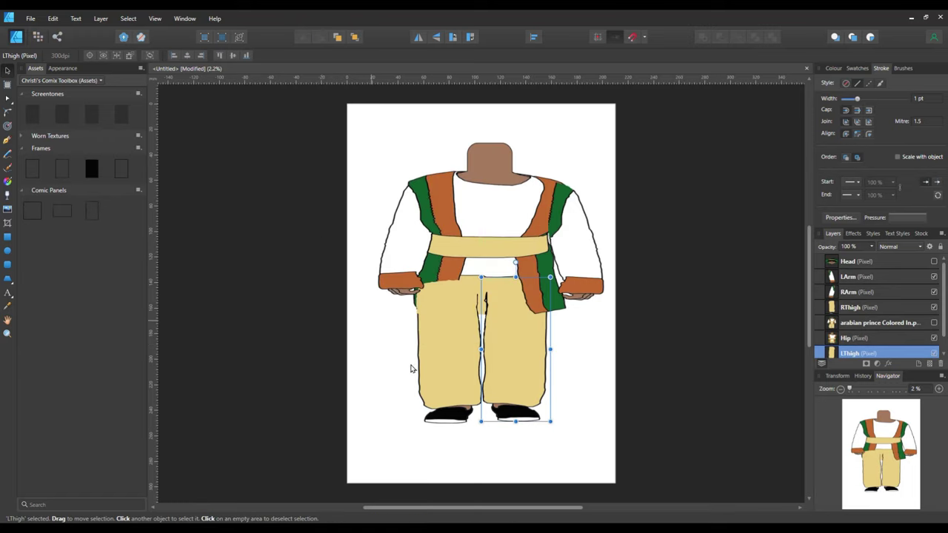
{"action": "right_click", "coordinate": [449, 358]}
{"action": "mouse_move", "coordinate": [345, 215]}
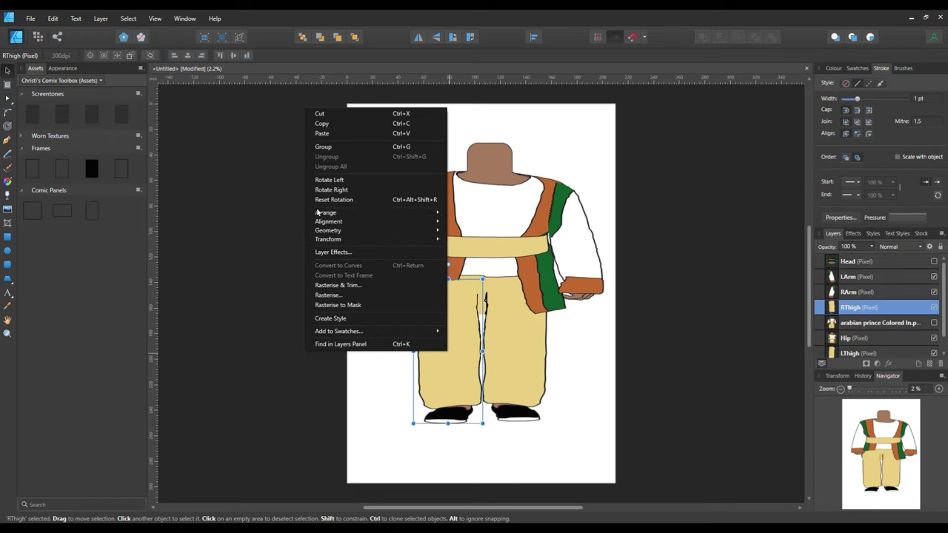
{"action": "left_click", "coordinate": [235, 242]}
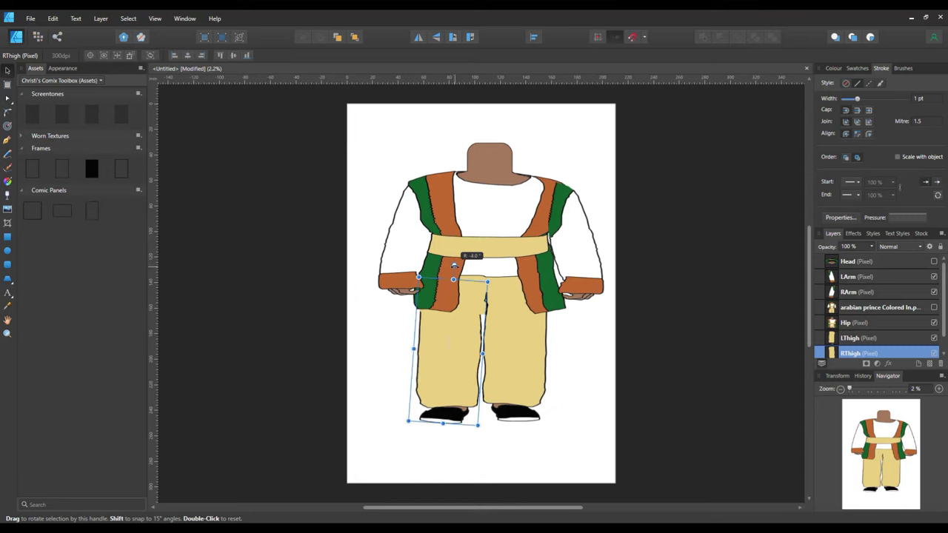
Tilt the legs slightly with their tops inward and nudge them so they meet at the crotch beneath the vest.
{"action": "left_click", "coordinate": [526, 384]}
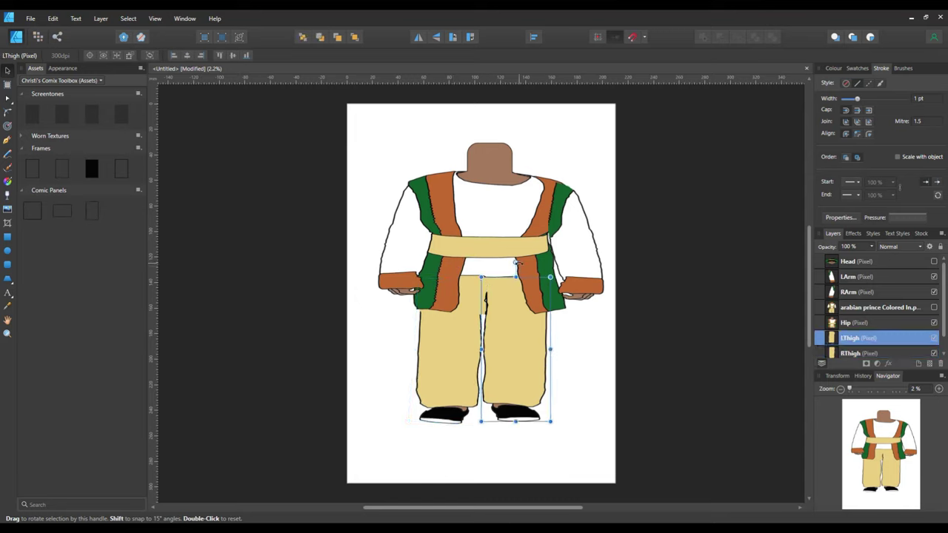
{"action": "left_click_drag", "start_coordinate": [513, 263], "coordinate": [510, 264]}
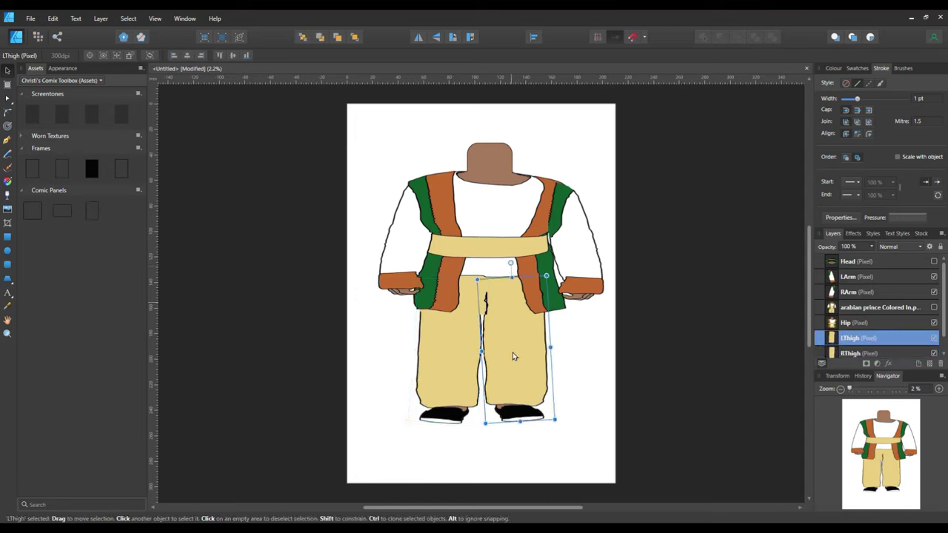
{"action": "left_click_drag", "start_coordinate": [522, 392], "coordinate": [525, 392]}
{"action": "left_click", "coordinate": [462, 362]}
{"action": "left_click_drag", "start_coordinate": [465, 362], "coordinate": [467, 360]}
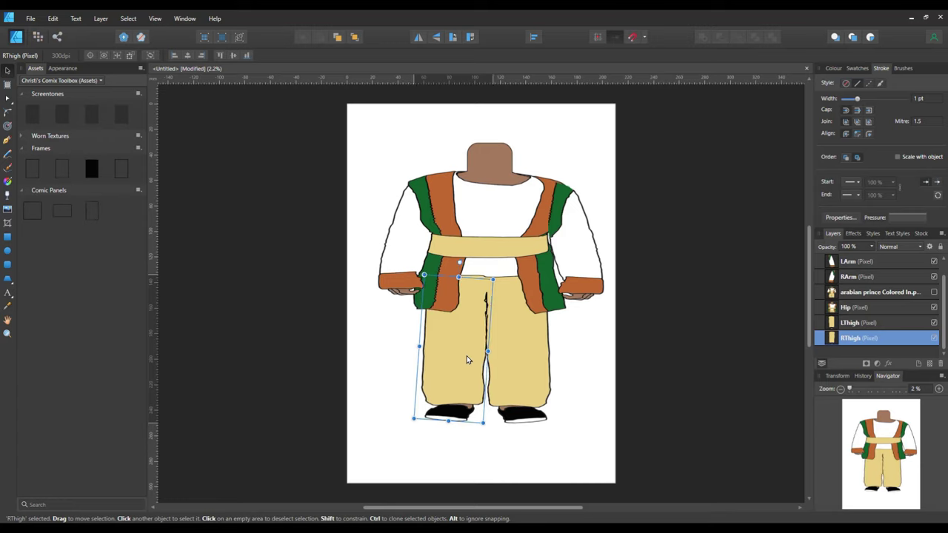
{"action": "left_click", "coordinate": [630, 417]}
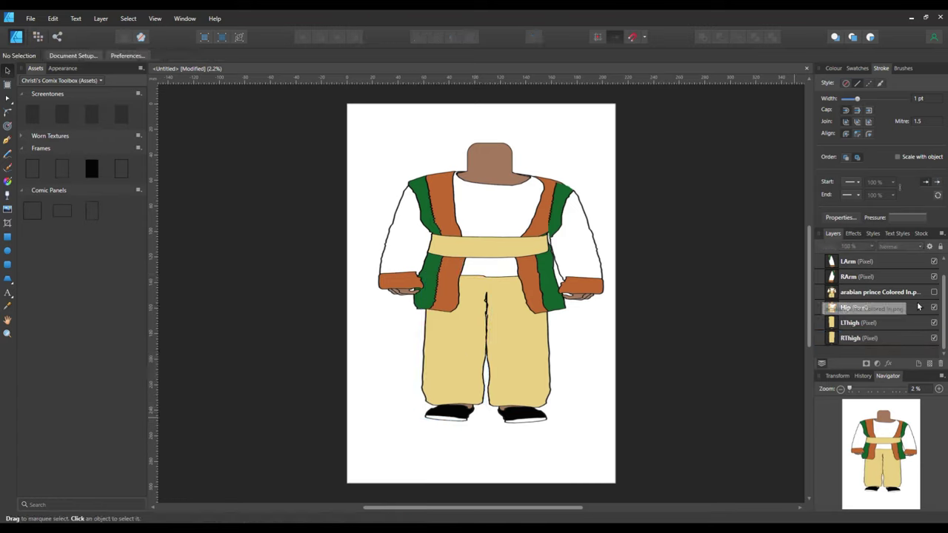
Show the Head layer and delete the hidden leftover "arabian prince Colored In" layer.
{"action": "scroll", "coordinate": [946, 308], "scroll_direction": "up", "scroll_amount": 1}
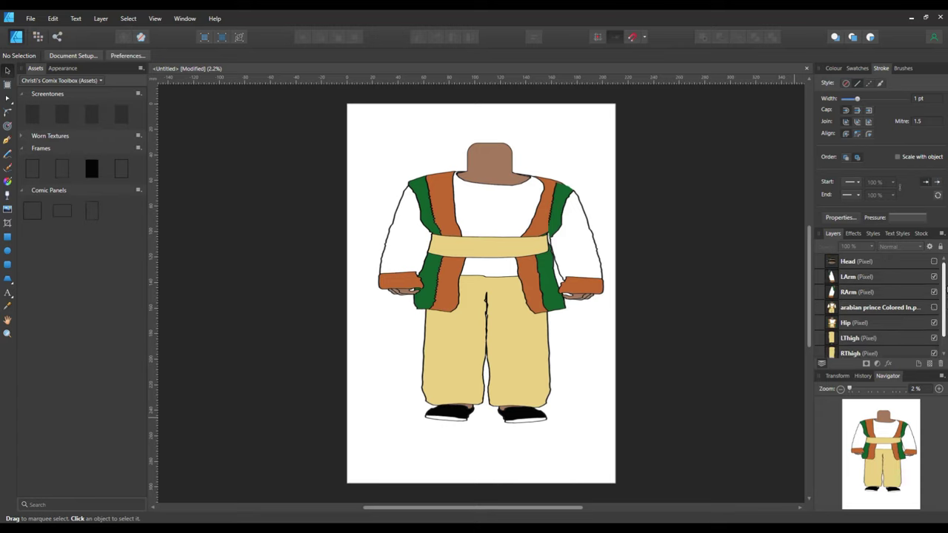
{"action": "left_click", "coordinate": [934, 261]}
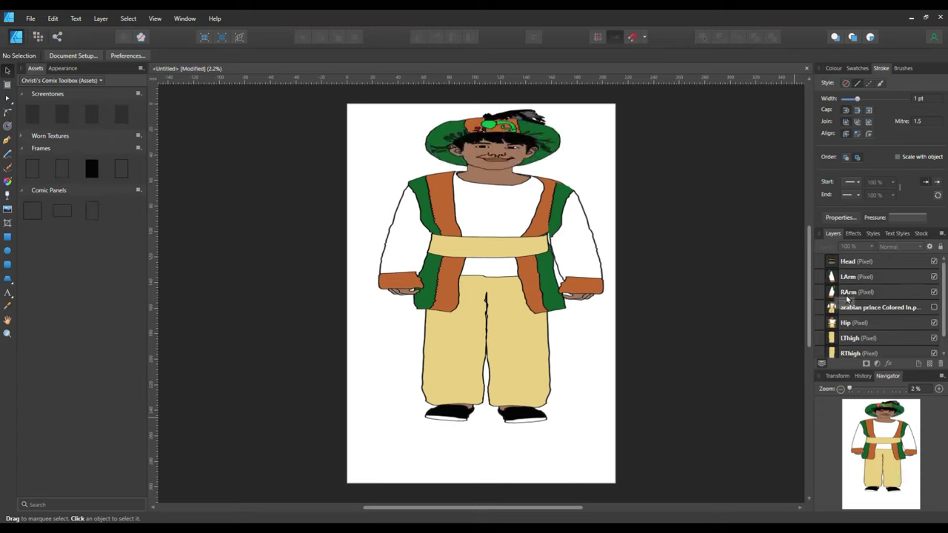
{"action": "right_click", "coordinate": [868, 310]}
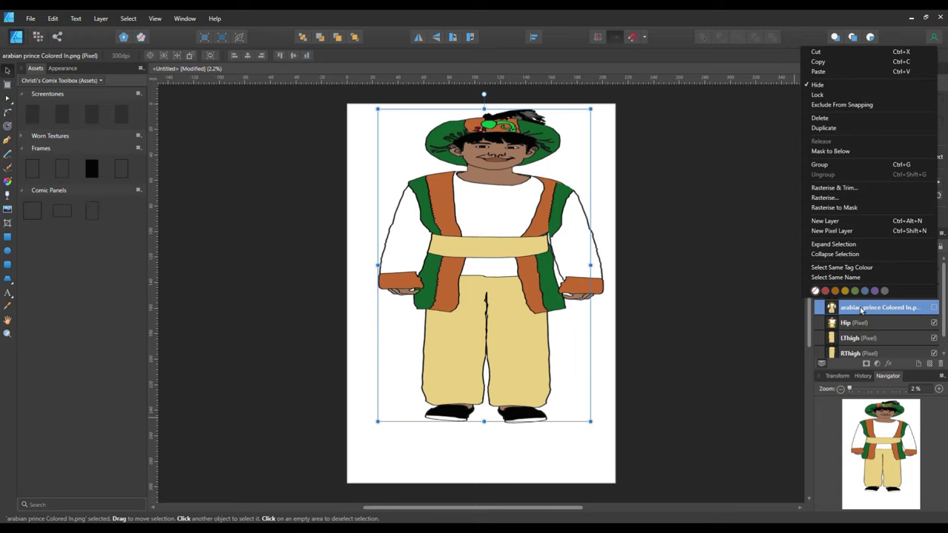
{"action": "left_click", "coordinate": [823, 118]}
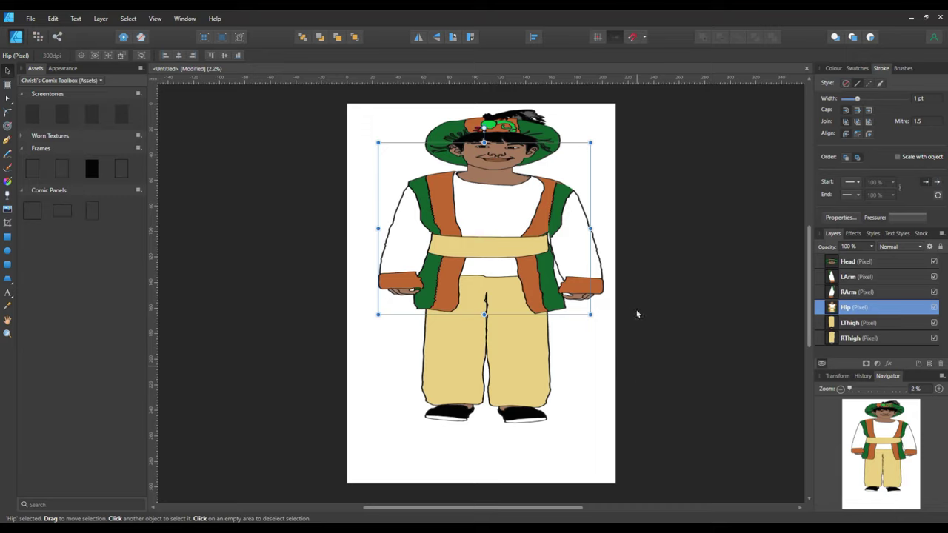
Open Human_Front_Simple_Template.psd from the Cartoon Animator manual's 01_Templates folder on the My Book (I:) drive.
{"action": "left_click", "coordinate": [31, 20]}
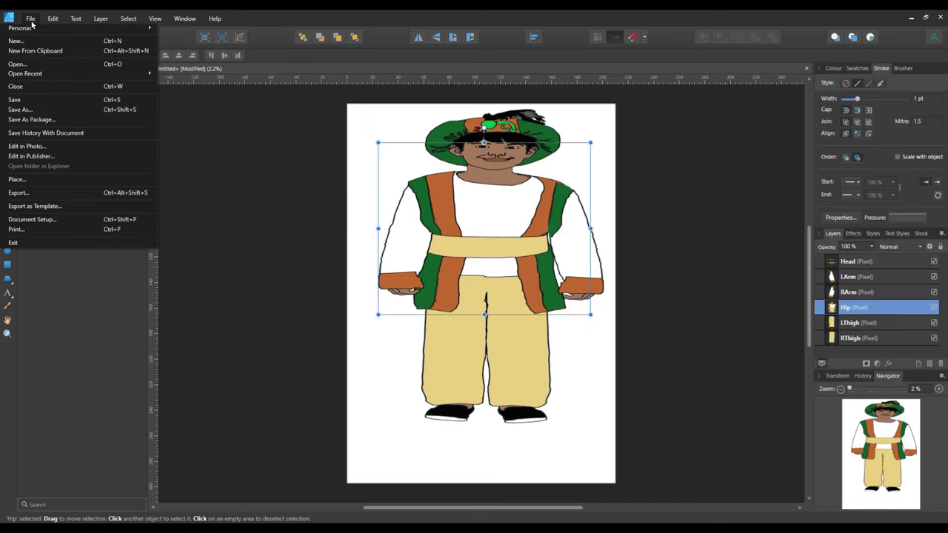
{"action": "left_click", "coordinate": [33, 65]}
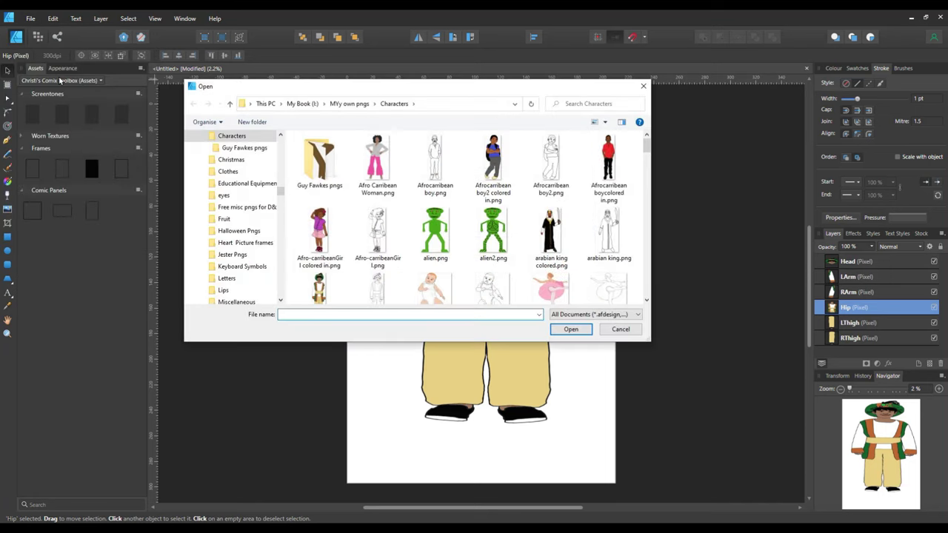
{"action": "left_click", "coordinate": [292, 107]}
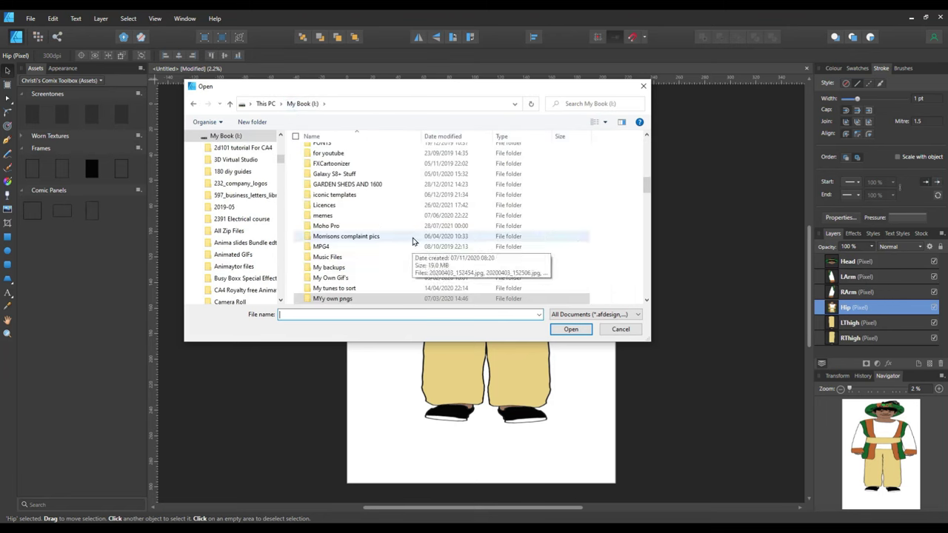
{"action": "scroll", "coordinate": [413, 242], "scroll_direction": "down", "scroll_amount": 8}
{"action": "scroll", "coordinate": [412, 243], "scroll_direction": "up", "scroll_amount": 12}
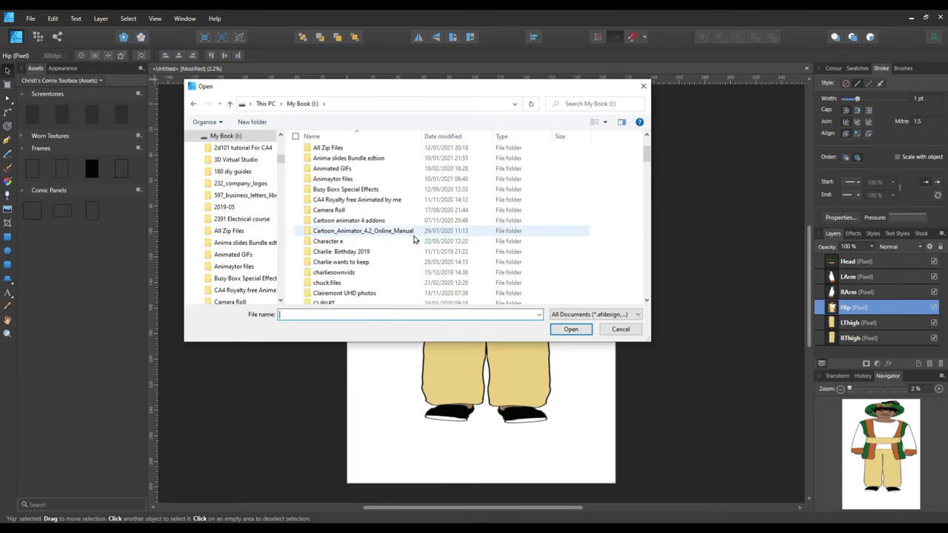
{"action": "double_click", "coordinate": [405, 232]}
{"action": "left_click", "coordinate": [375, 162]}
{"action": "double_click", "coordinate": [375, 162]}
{"action": "double_click", "coordinate": [381, 153]}
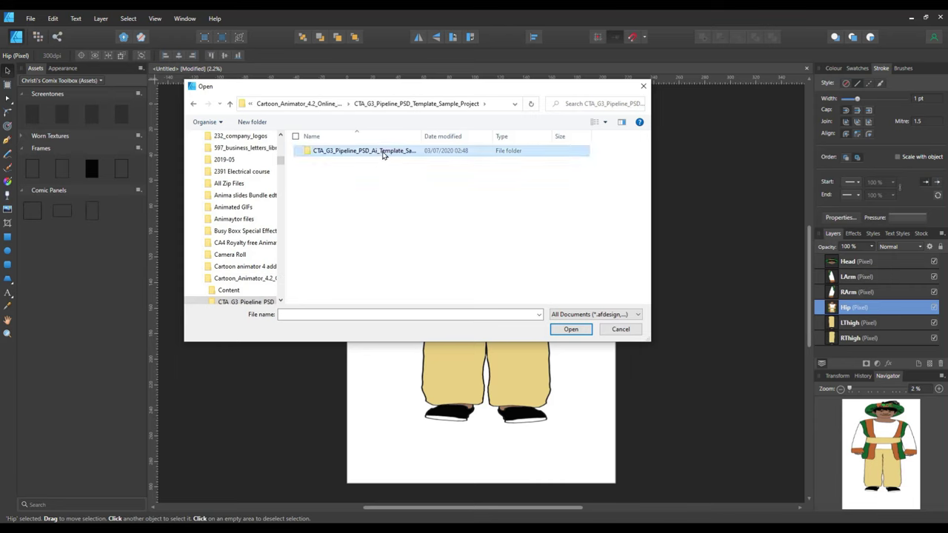
{"action": "left_click", "coordinate": [401, 163]}
{"action": "double_click", "coordinate": [402, 163]}
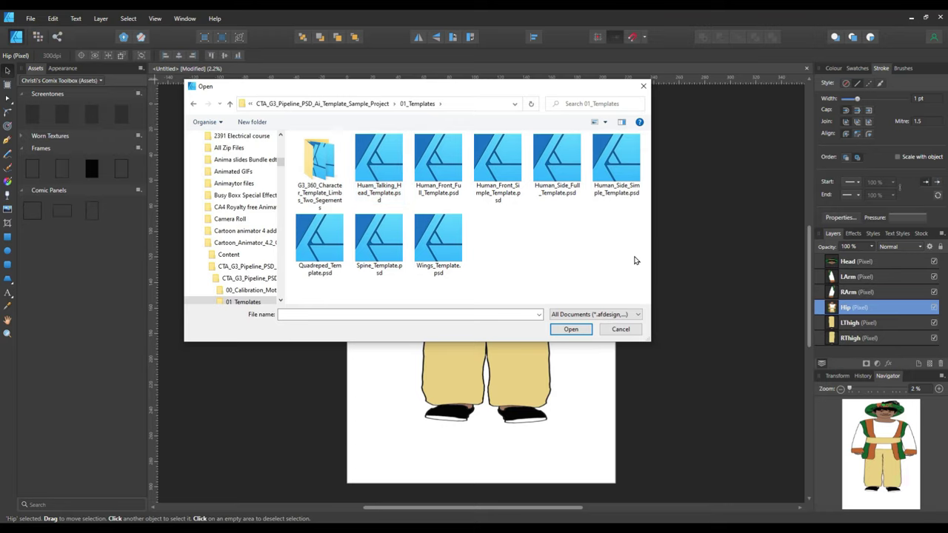
{"action": "left_click", "coordinate": [494, 178]}
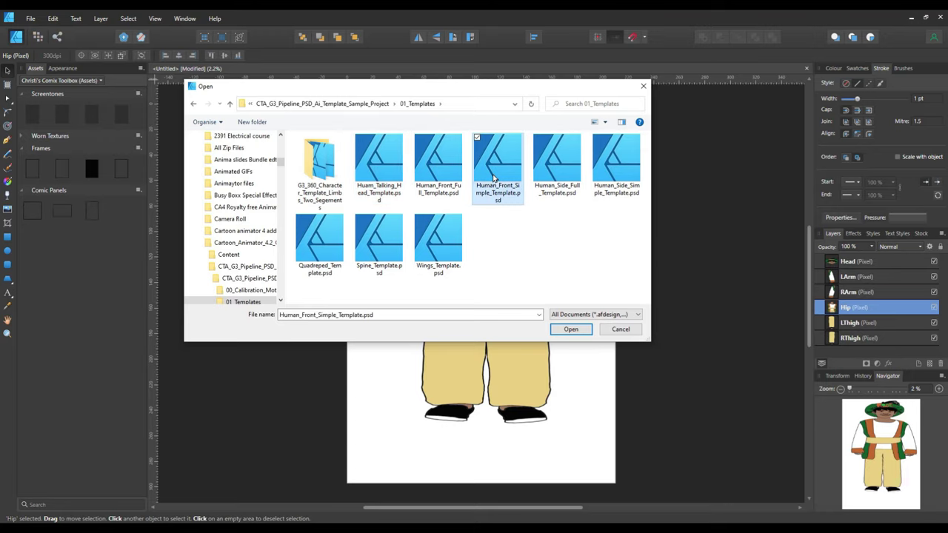
{"action": "left_click", "coordinate": [582, 329]}
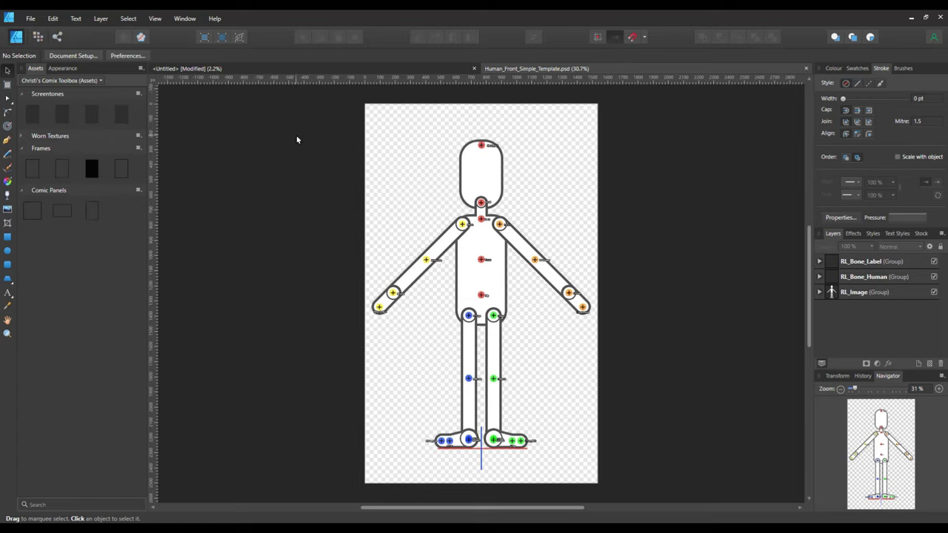
Copy all three RL groups of the bone template and paste them into the untitled character document.
{"action": "left_click", "coordinate": [155, 19]}
{"action": "mouse_move", "coordinate": [154, 31]}
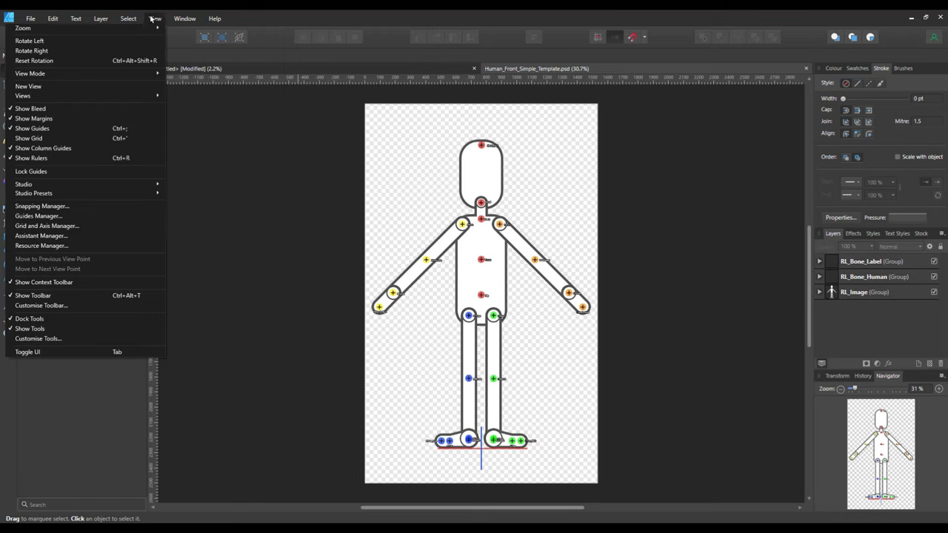
{"action": "mouse_move", "coordinate": [136, 18]}
{"action": "left_click", "coordinate": [129, 27]}
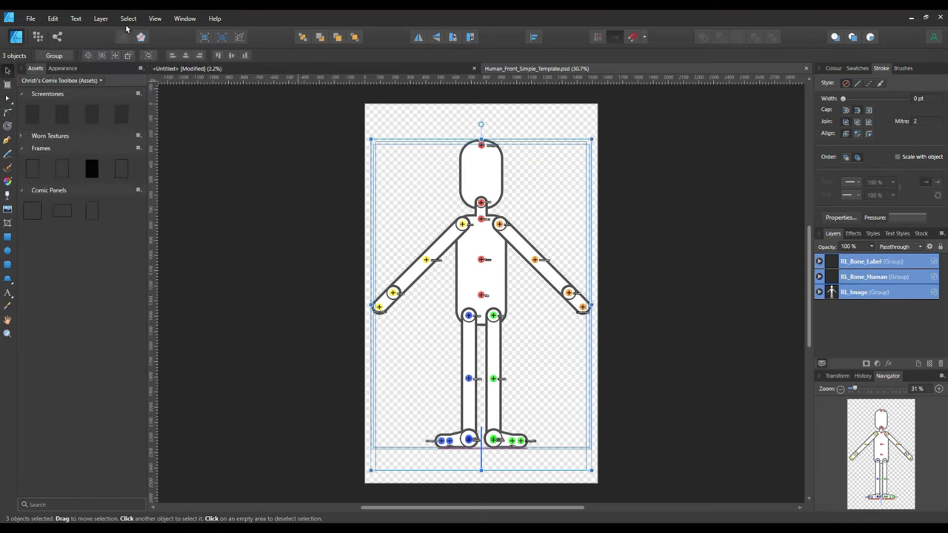
{"action": "right_click", "coordinate": [418, 243]}
{"action": "left_click", "coordinate": [314, 255]}
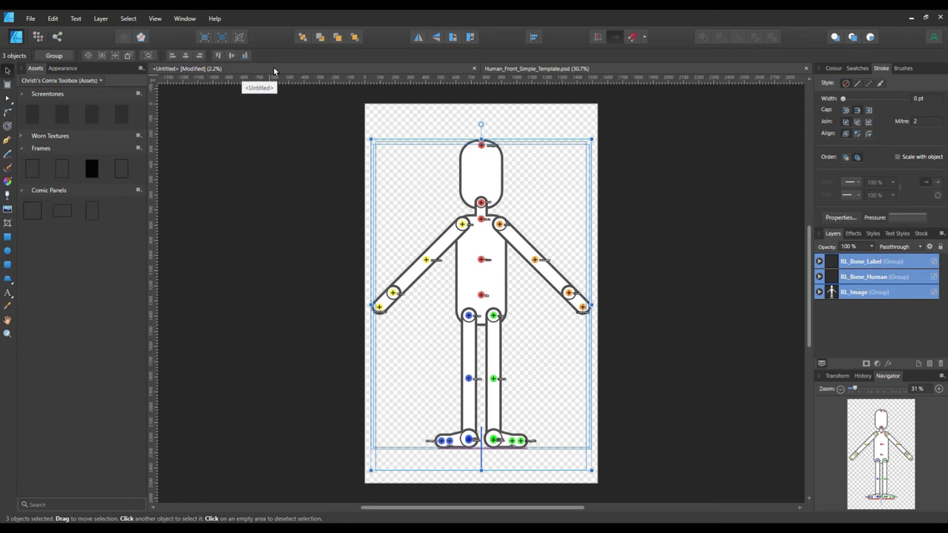
{"action": "left_click", "coordinate": [274, 66]}
{"action": "right_click", "coordinate": [261, 125]}
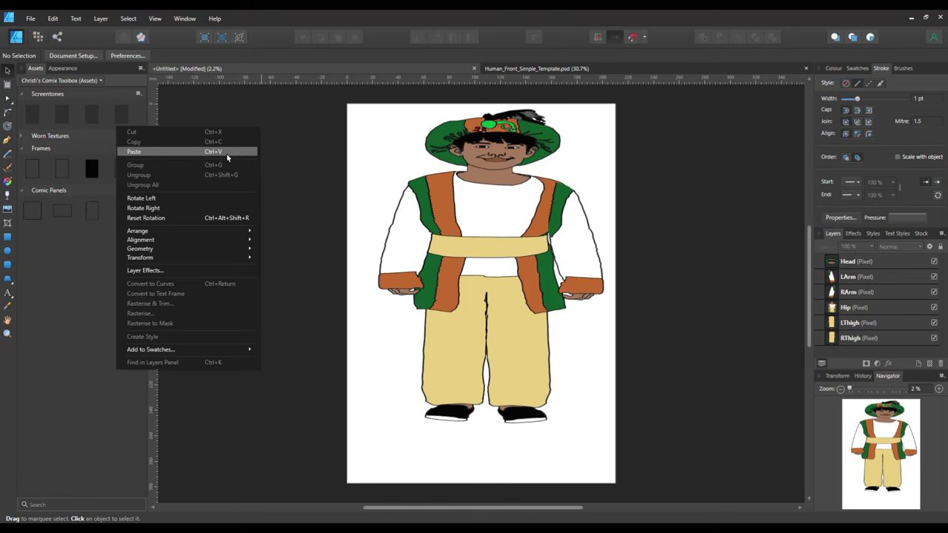
{"action": "left_click", "coordinate": [226, 152]}
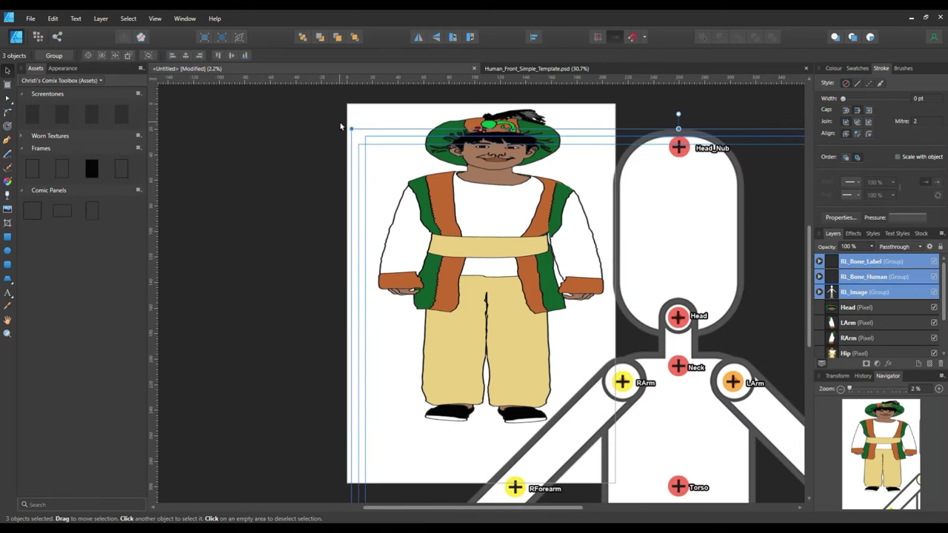
Scale the pasted template down to roughly the character's size and centre it over the figure.
{"action": "left_click_drag", "start_coordinate": [345, 126], "coordinate": [355, 299]}
{"action": "left_click_drag", "start_coordinate": [402, 333], "coordinate": [381, 125]}
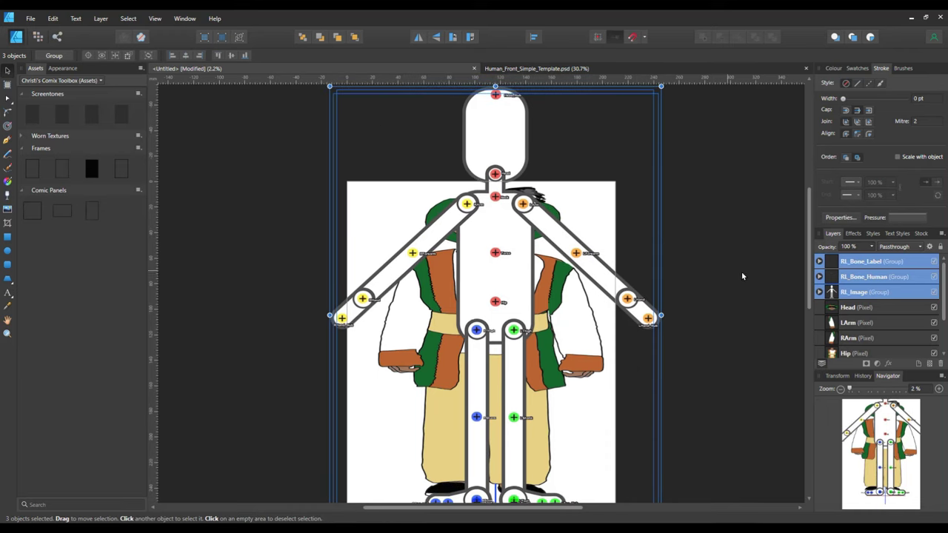
{"action": "scroll", "coordinate": [798, 292], "scroll_direction": "down", "scroll_amount": 1}
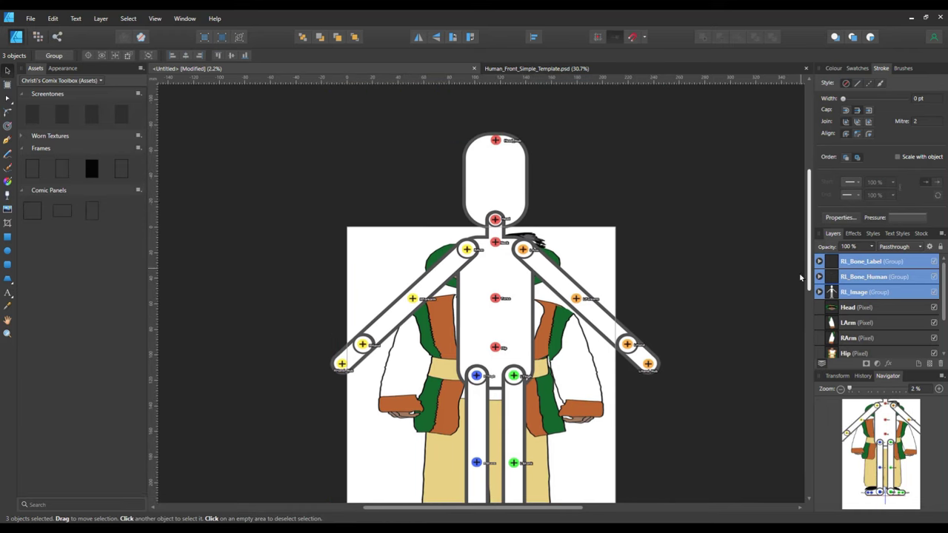
{"action": "scroll", "coordinate": [799, 301], "scroll_direction": "down", "scroll_amount": 4}
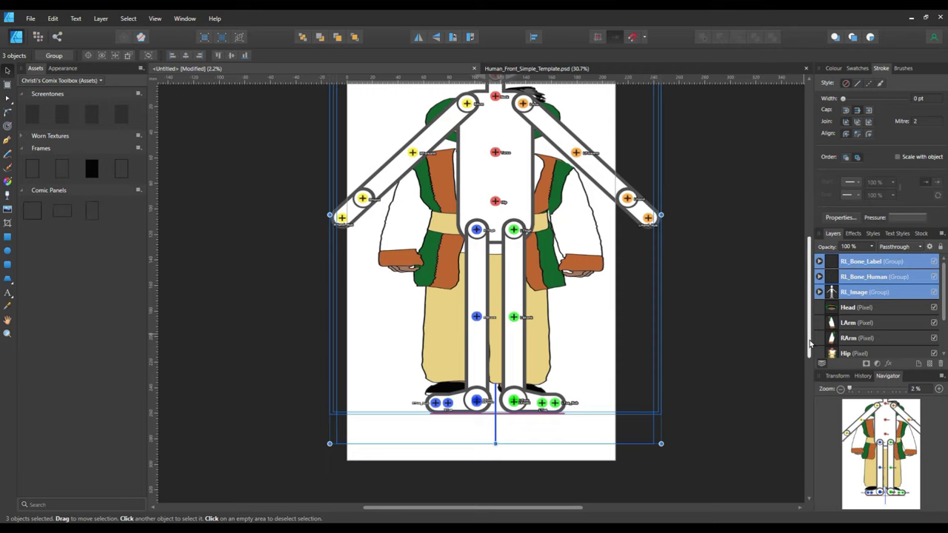
{"action": "scroll", "coordinate": [791, 318], "scroll_direction": "up", "scroll_amount": 5}
{"action": "scroll", "coordinate": [788, 274], "scroll_direction": "up", "scroll_amount": 4}
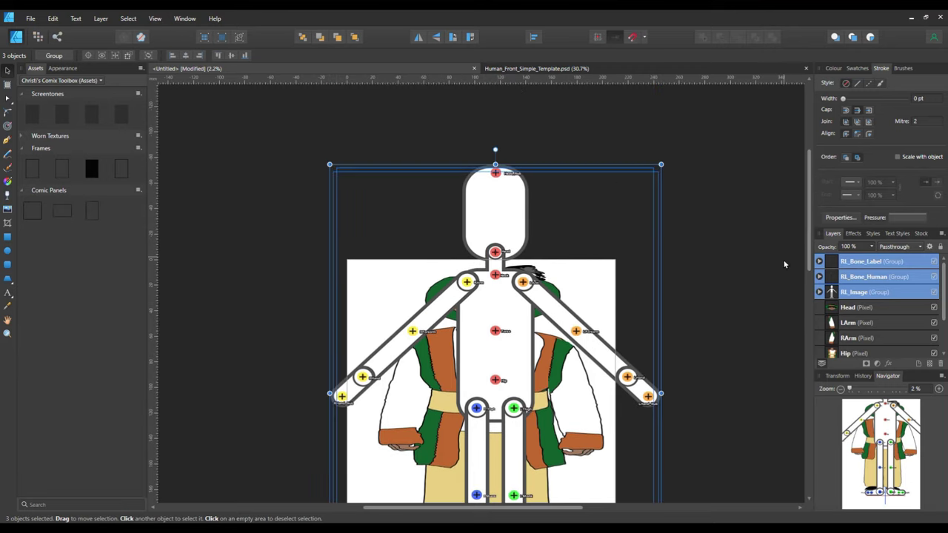
{"action": "left_click_drag", "start_coordinate": [329, 164], "coordinate": [400, 261]}
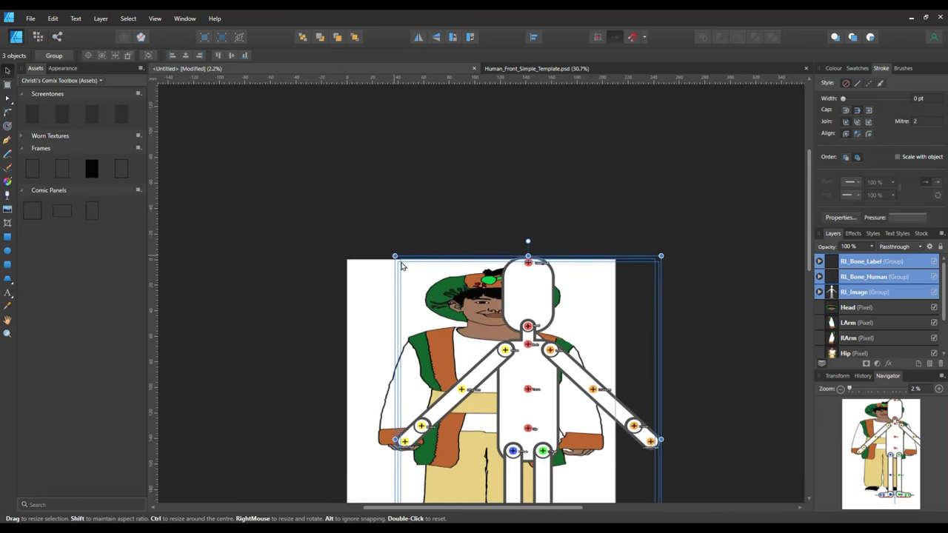
{"action": "left_click_drag", "start_coordinate": [556, 423], "coordinate": [515, 437]}
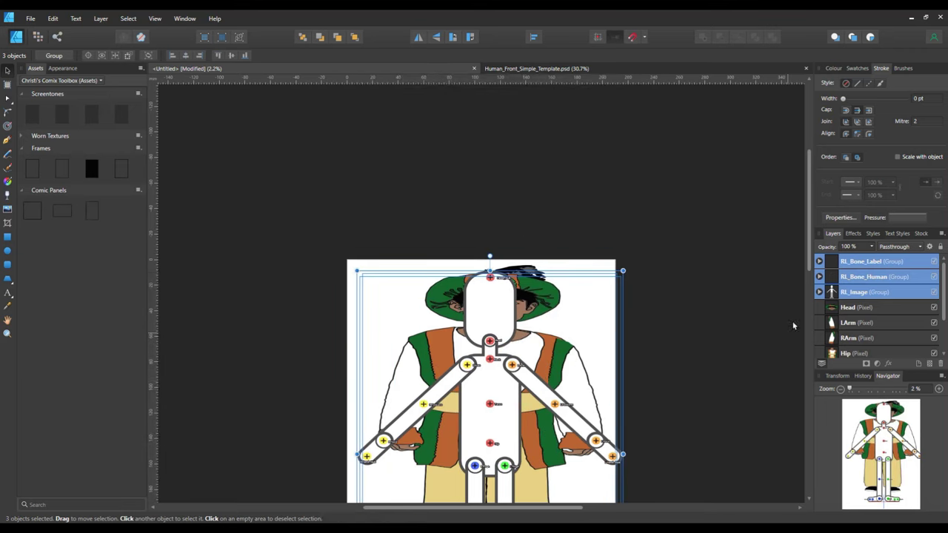
Squash the template's height so its feet meet the shoes and narrow both sides to fit the character's hands.
{"action": "left_click_drag", "start_coordinate": [807, 262], "coordinate": [811, 354]}
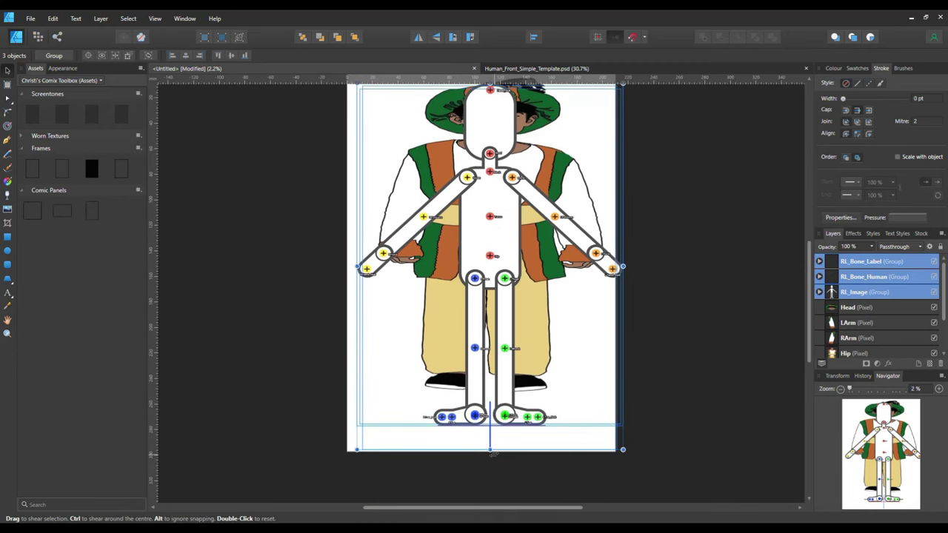
{"action": "left_click_drag", "start_coordinate": [490, 449], "coordinate": [490, 414]}
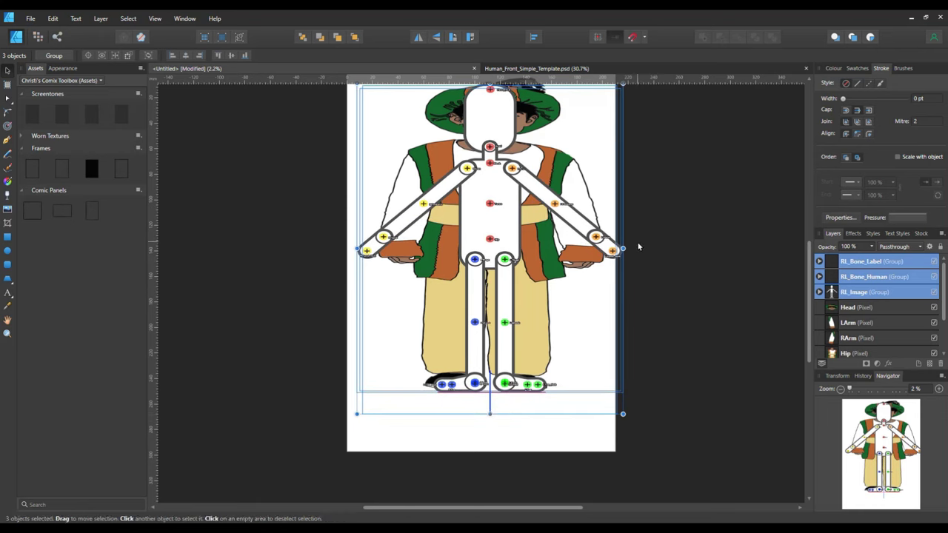
{"action": "left_click_drag", "start_coordinate": [623, 249], "coordinate": [608, 249]}
{"action": "left_click_drag", "start_coordinate": [358, 250], "coordinate": [374, 250]}
{"action": "left_click", "coordinate": [687, 367]}
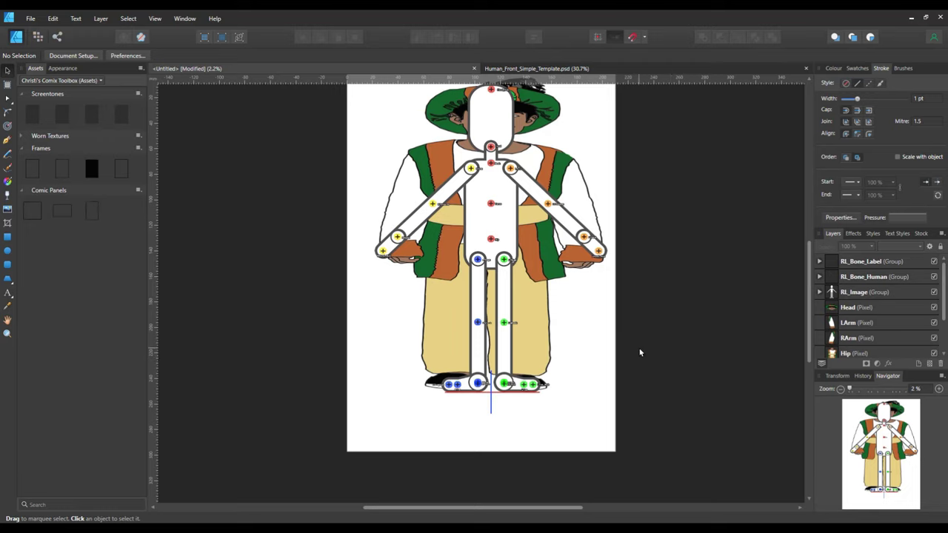
Move the RThigh pixel layer into the RL_Image group above the template's RThigh group, and delete that template group.
{"action": "left_click", "coordinate": [820, 292]}
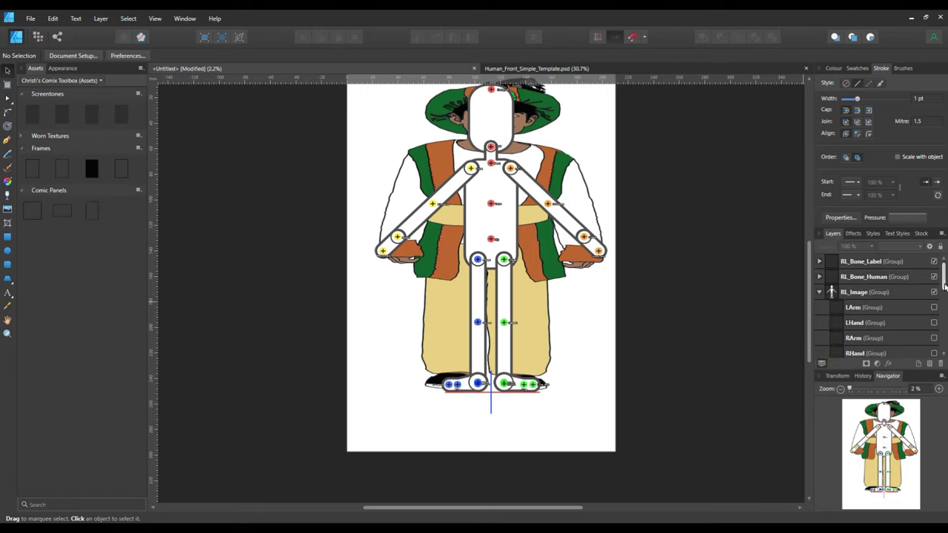
{"action": "left_click_drag", "start_coordinate": [945, 291], "coordinate": [945, 340]}
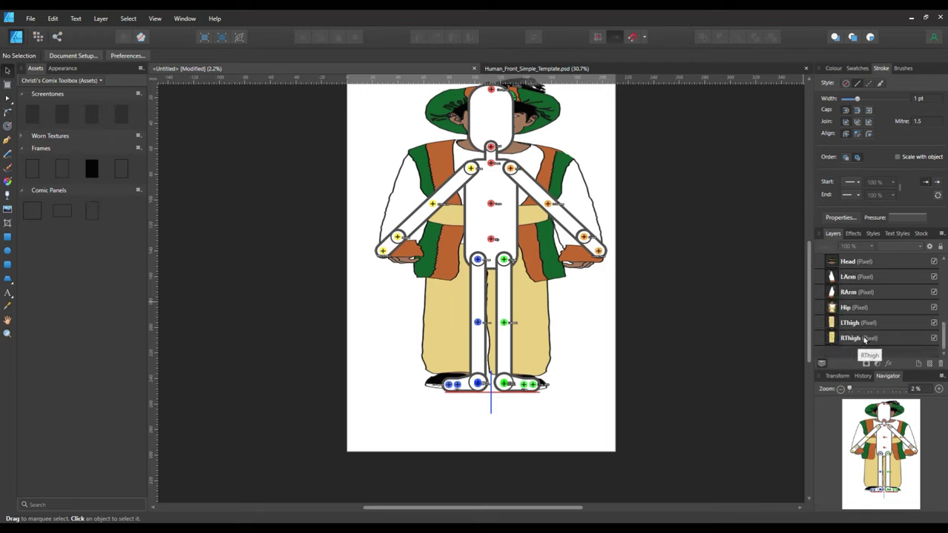
{"action": "left_click", "coordinate": [859, 340]}
{"action": "mouse_move", "coordinate": [906, 307]}
{"action": "left_mouse_down"}
{"action": "mouse_move", "coordinate": [905, 255]}
{"action": "mouse_move", "coordinate": [907, 323]}
{"action": "left_mouse_up"}
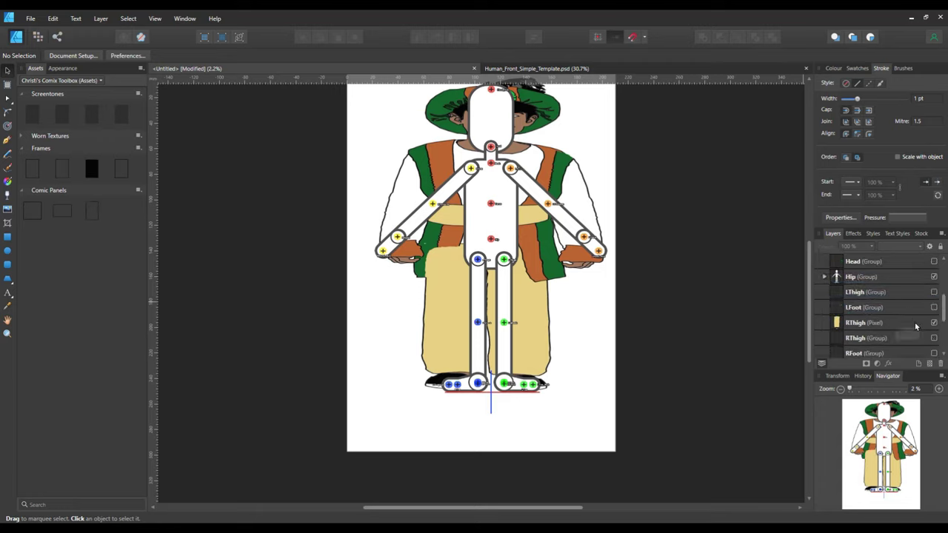
{"action": "left_click", "coordinate": [878, 342]}
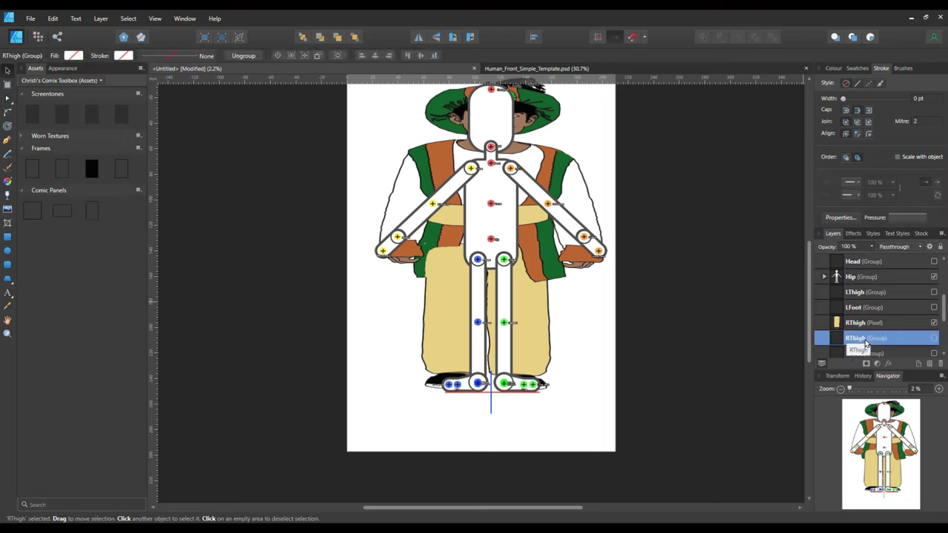
{"action": "right_click", "coordinate": [866, 342]}
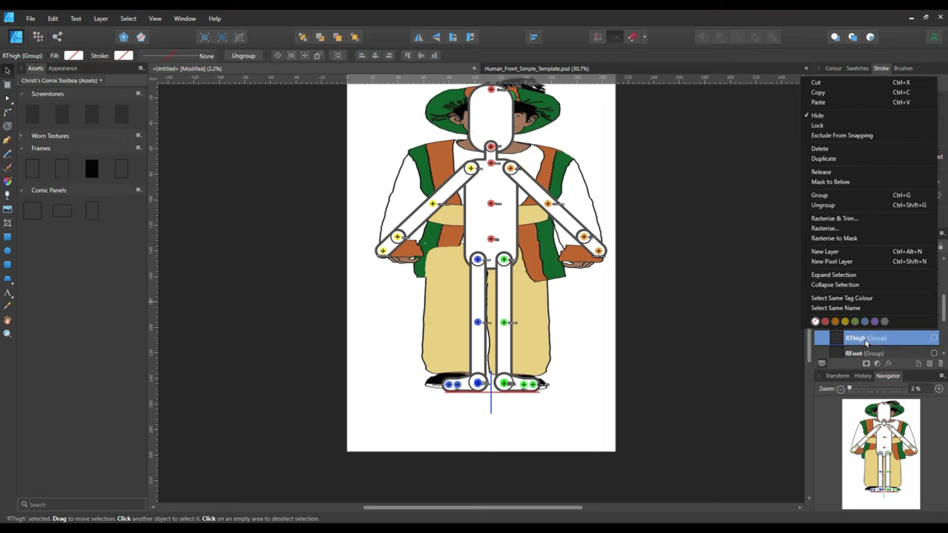
{"action": "left_click", "coordinate": [847, 151]}
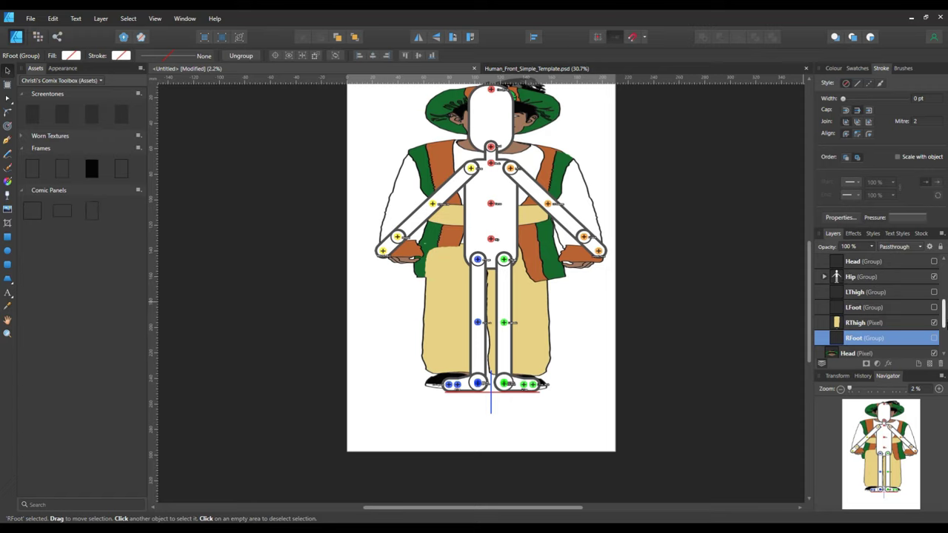
Move the LThigh pixel layer into RL_Image above the template's LThigh group, and delete that template group.
{"action": "scroll", "coordinate": [878, 304], "scroll_direction": "down", "scroll_amount": 3}
{"action": "left_click_drag", "start_coordinate": [879, 345], "coordinate": [887, 278]}
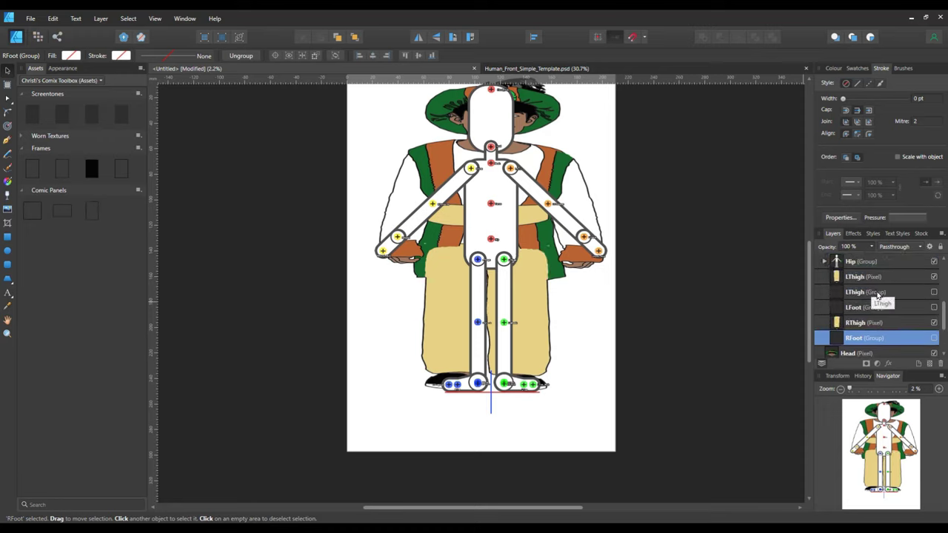
{"action": "right_click", "coordinate": [878, 296]}
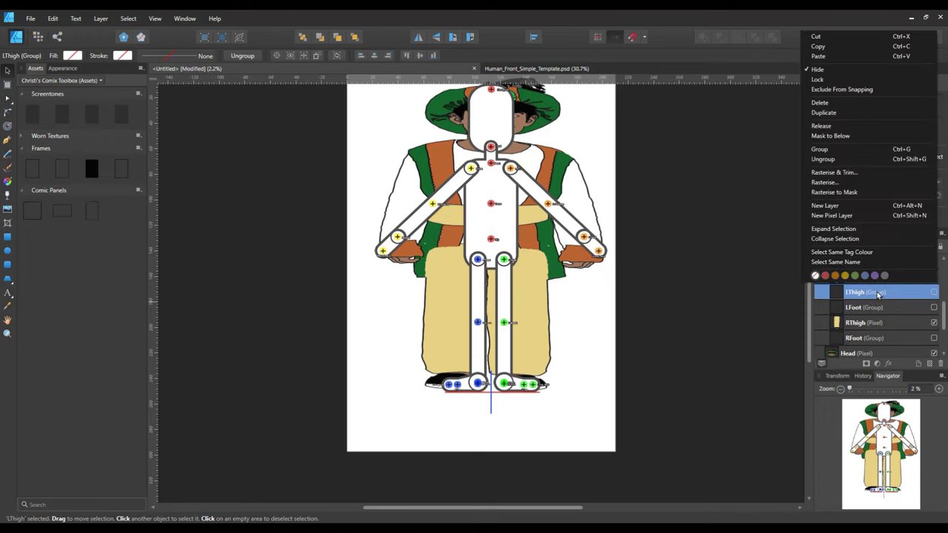
{"action": "left_click", "coordinate": [837, 103]}
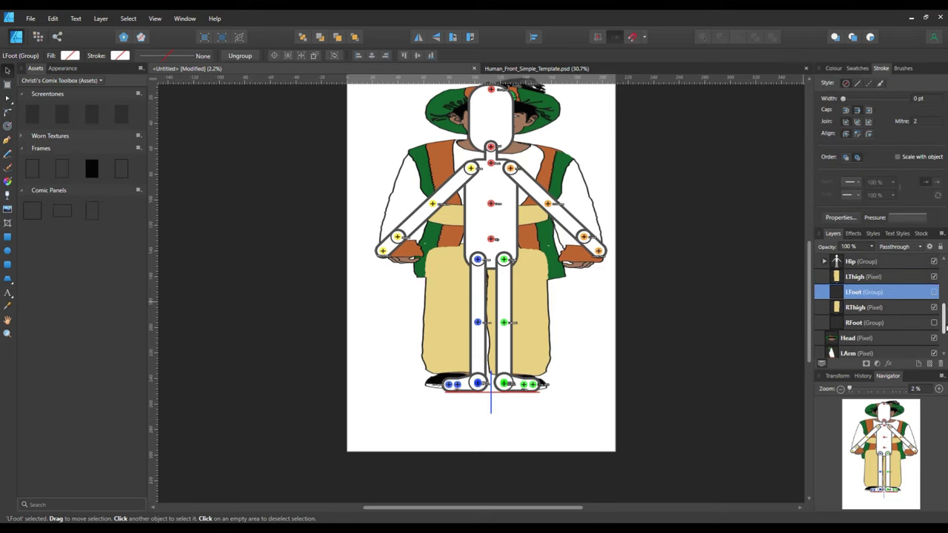
Move the LArm pixel layer into RL_Image above the template's LArm group, and delete that template group.
{"action": "scroll", "coordinate": [945, 332], "scroll_direction": "down", "scroll_amount": 3}
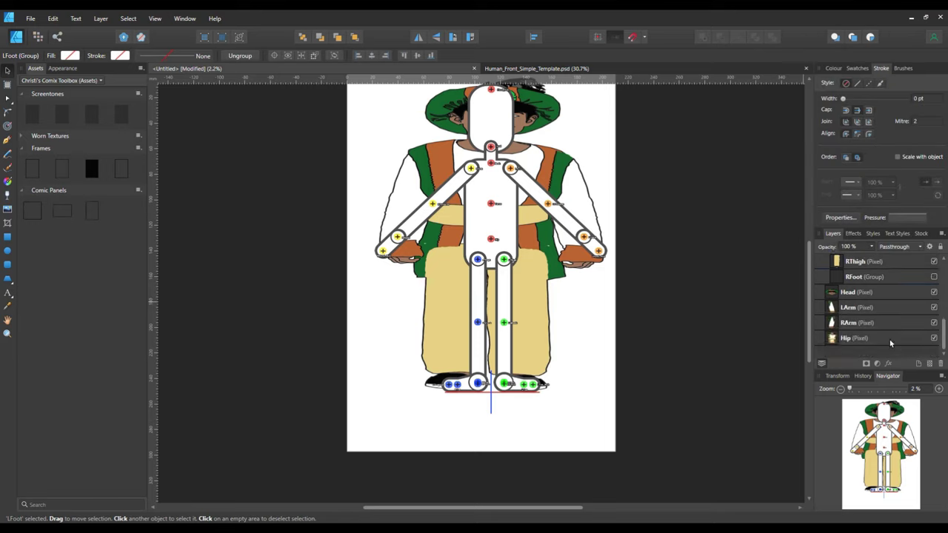
{"action": "left_click_drag", "start_coordinate": [868, 312], "coordinate": [894, 271]}
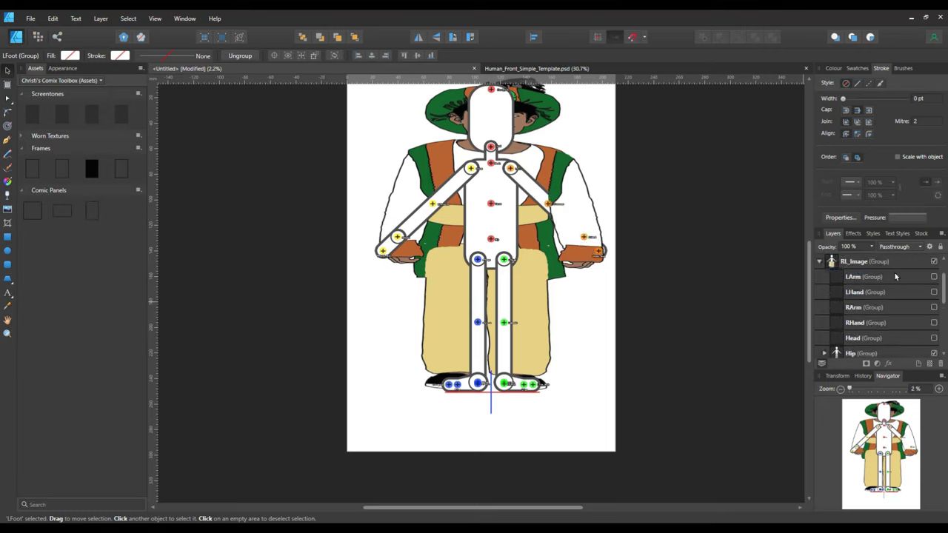
{"action": "right_click", "coordinate": [871, 294]}
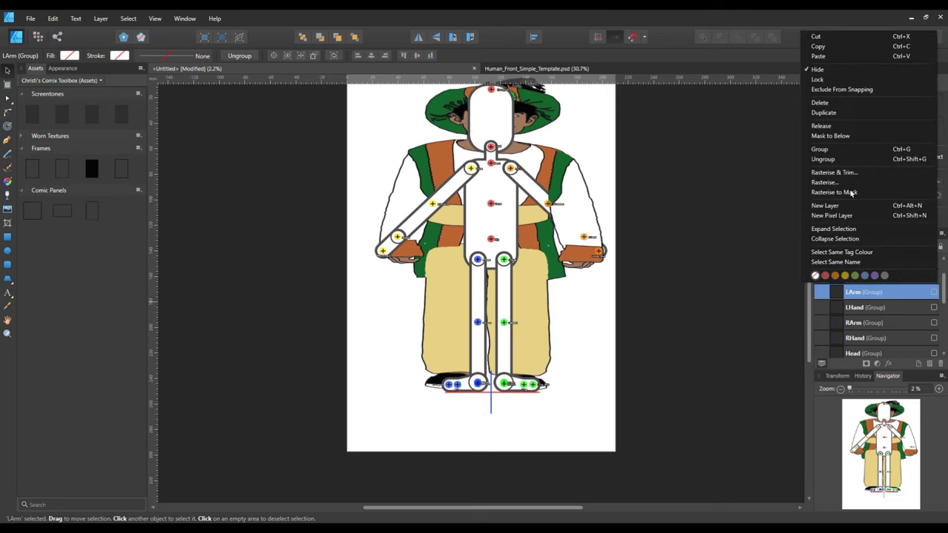
{"action": "left_click", "coordinate": [822, 102]}
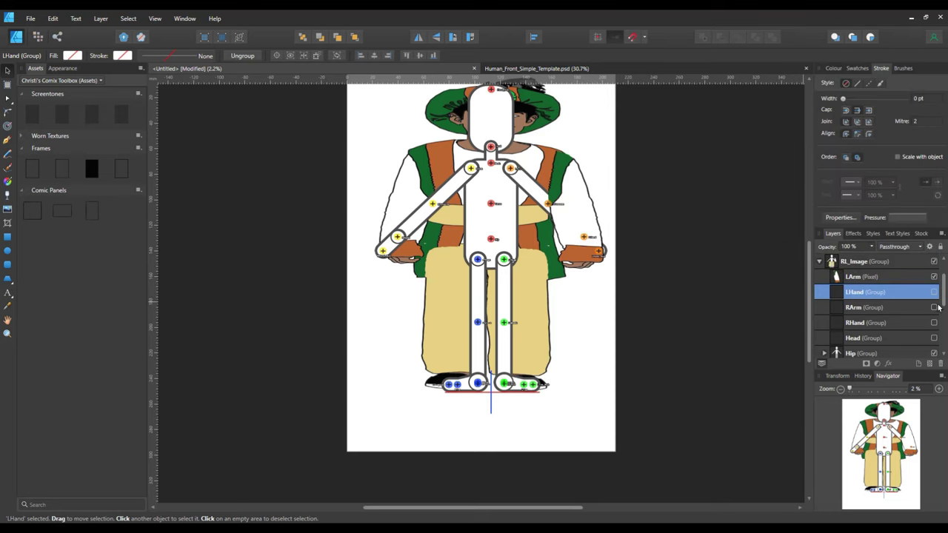
Move the RArm pixel layer into RL_Image above the template's RArm group, and delete that template group.
{"action": "scroll", "coordinate": [926, 319], "scroll_direction": "down", "scroll_amount": 5}
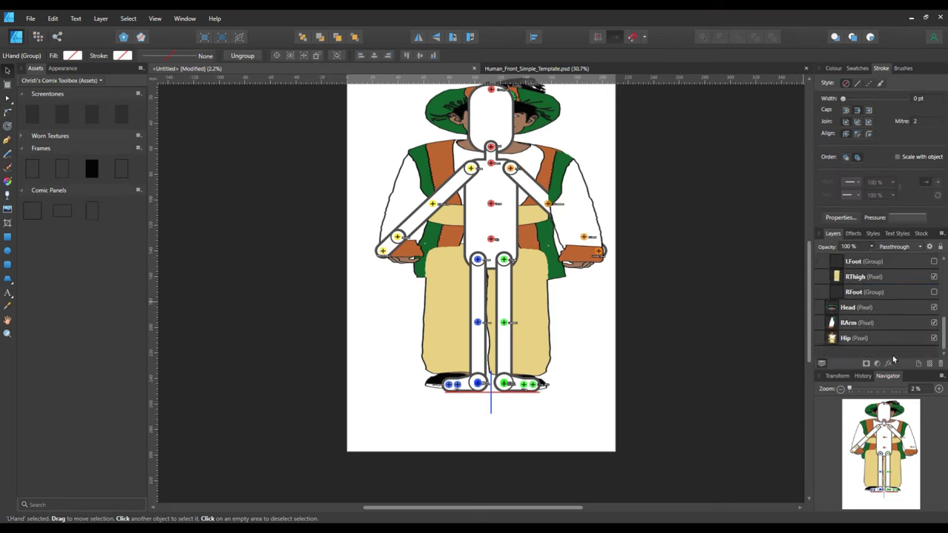
{"action": "mouse_move", "coordinate": [868, 333]}
{"action": "left_mouse_down"}
{"action": "mouse_move", "coordinate": [878, 276]}
{"action": "mouse_move", "coordinate": [887, 296]}
{"action": "mouse_move", "coordinate": [889, 288]}
{"action": "left_mouse_up"}
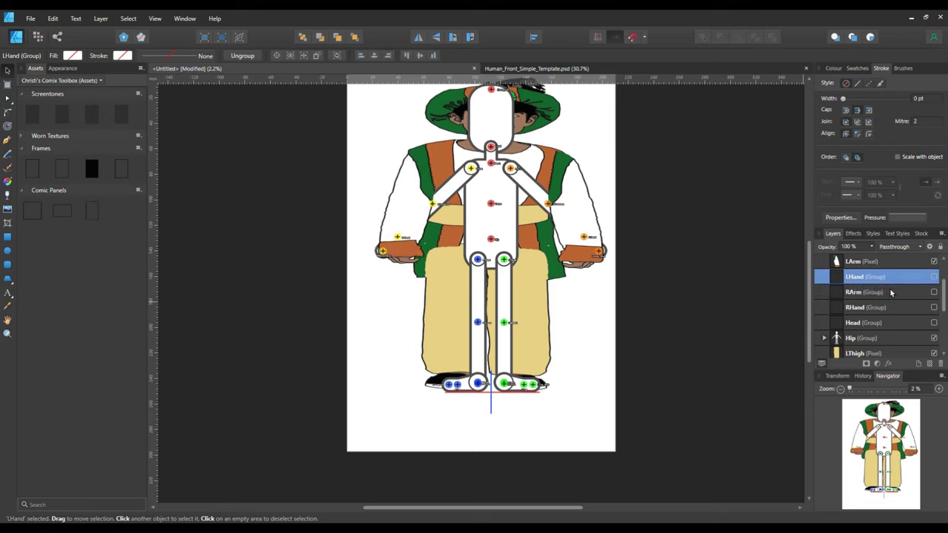
{"action": "left_click", "coordinate": [871, 308]}
{"action": "right_click", "coordinate": [874, 309]}
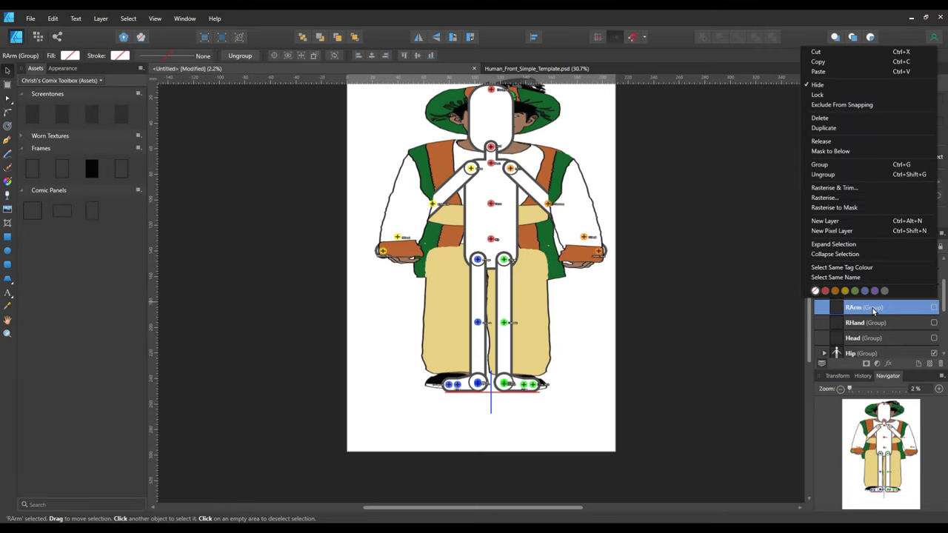
{"action": "left_click", "coordinate": [840, 119]}
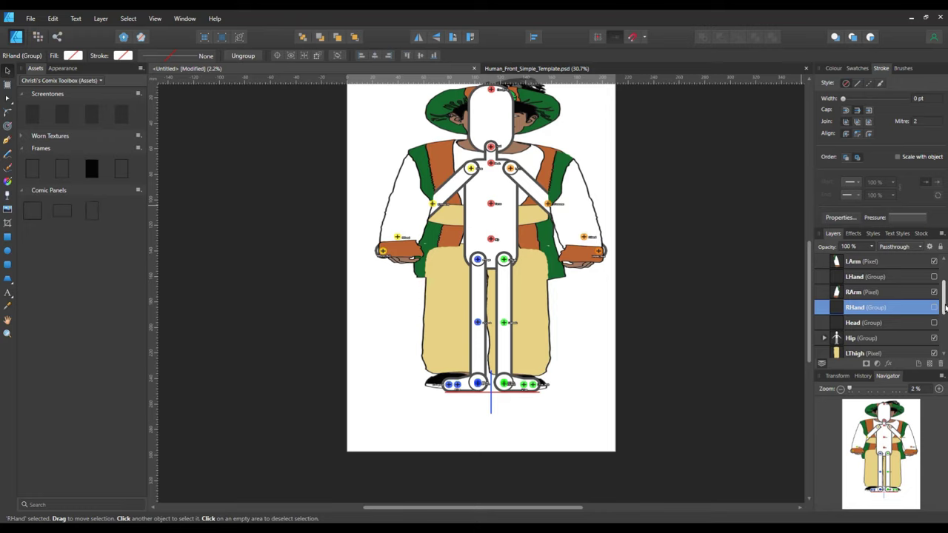
Move the character's Hip pixel layer into RL_Image's Hip group above the template's Hip layer, and hide that template layer.
{"action": "scroll", "coordinate": [945, 307], "scroll_direction": "down", "scroll_amount": 3}
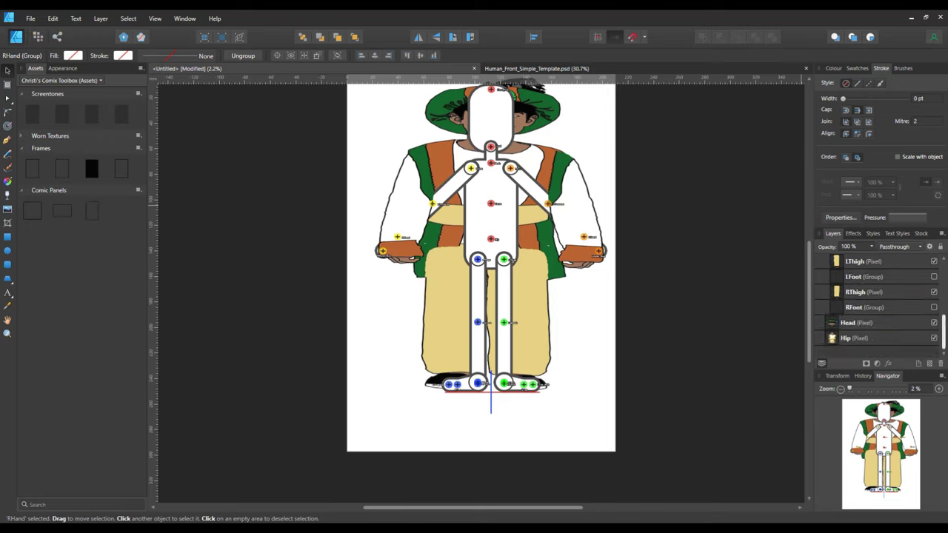
{"action": "left_click_drag", "start_coordinate": [874, 326], "coordinate": [900, 314]}
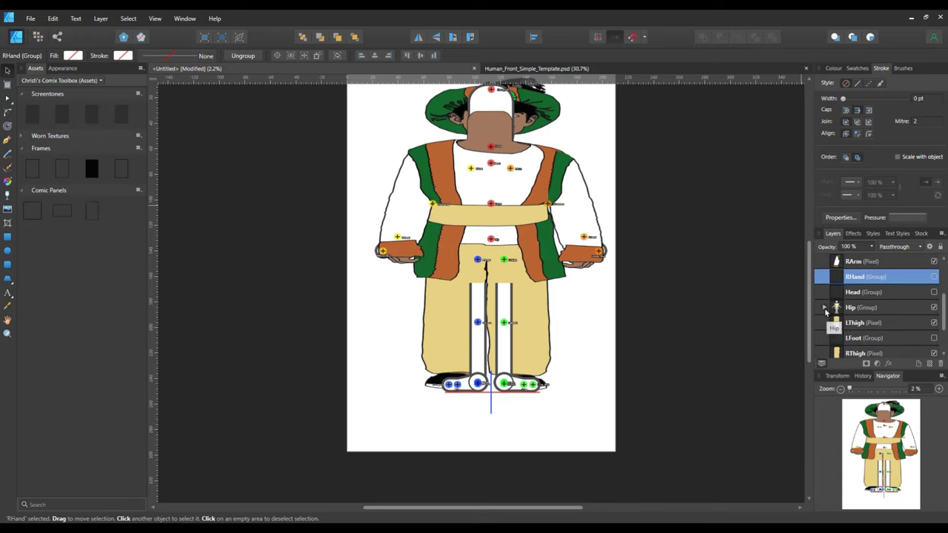
{"action": "left_click", "coordinate": [825, 308]}
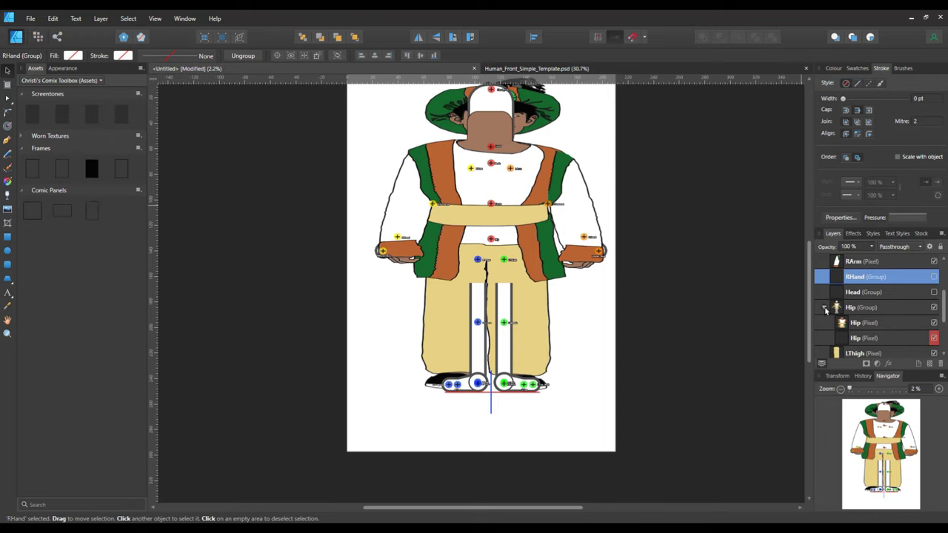
{"action": "left_click", "coordinate": [934, 338]}
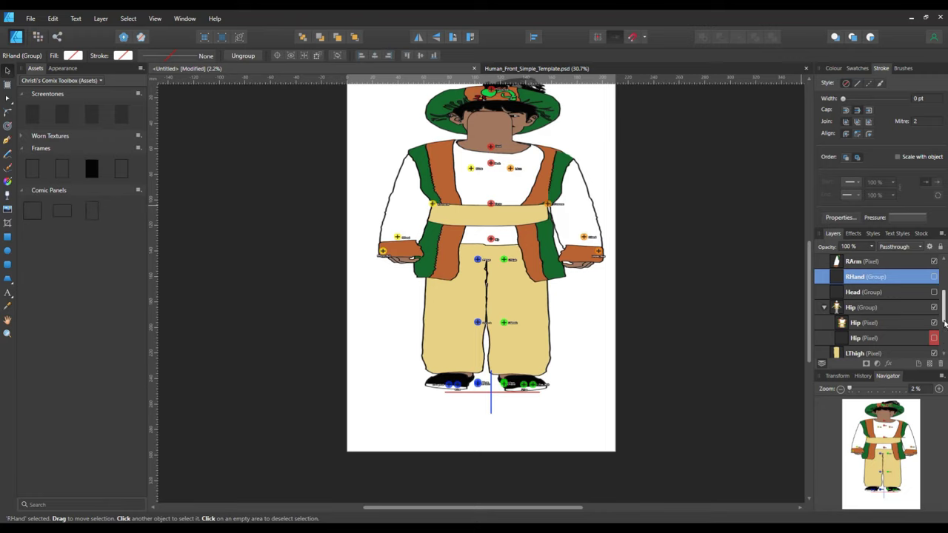
Move the Head pixel layer into RL_Image above the template's Head group, and delete that template group.
{"action": "scroll", "coordinate": [889, 353], "scroll_direction": "down", "scroll_amount": 3}
{"action": "left_click_drag", "start_coordinate": [889, 343], "coordinate": [893, 287]}
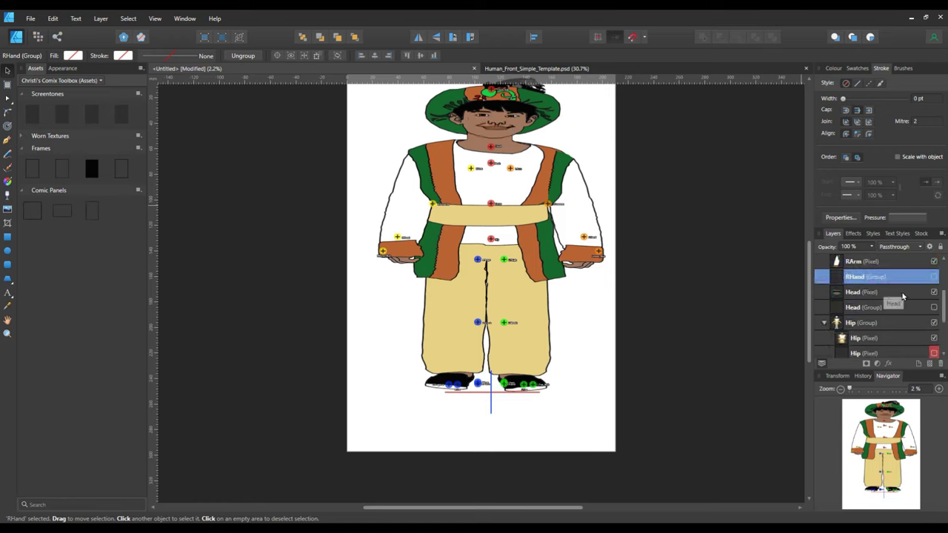
{"action": "left_click", "coordinate": [877, 308]}
{"action": "right_click", "coordinate": [877, 309]}
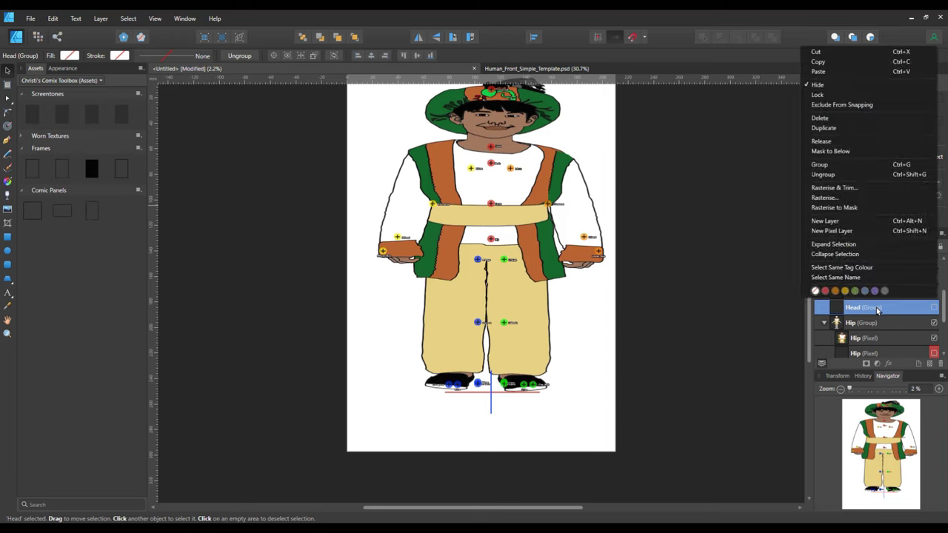
{"action": "left_click", "coordinate": [837, 118]}
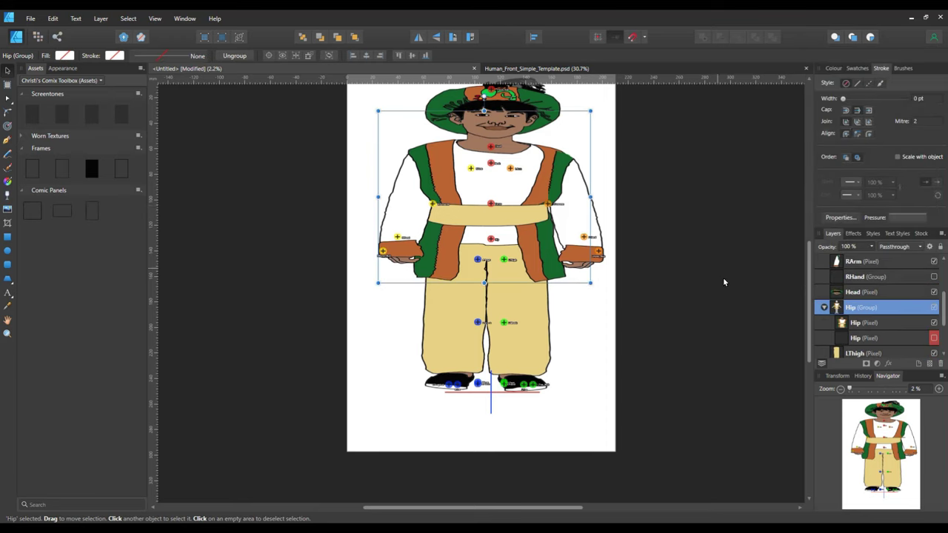
In RL_Bone_Human's LArm group, move the LHand_Nub marker to the fingers of the character's left hand and the LHand marker to the wrist.
{"action": "scroll", "coordinate": [943, 322], "scroll_direction": "up", "scroll_amount": 3}
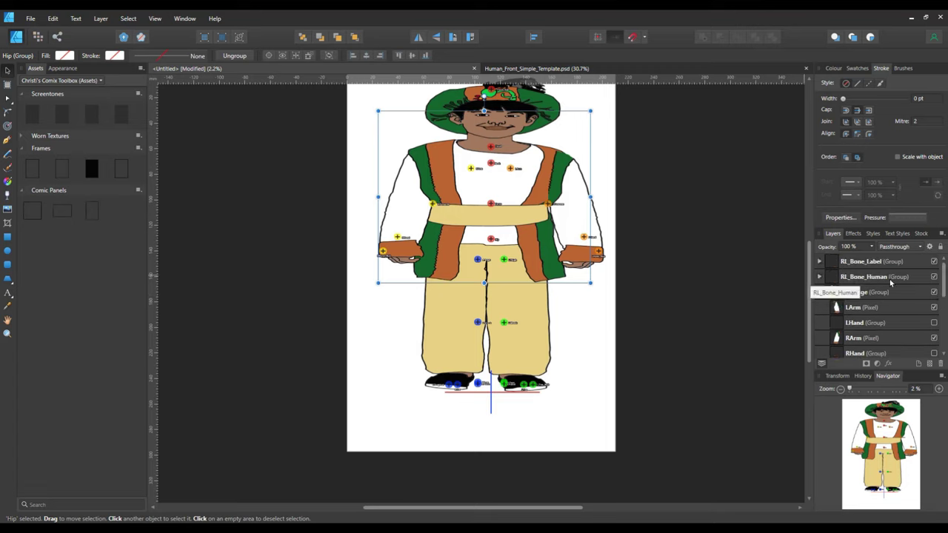
{"action": "left_click", "coordinate": [819, 293]}
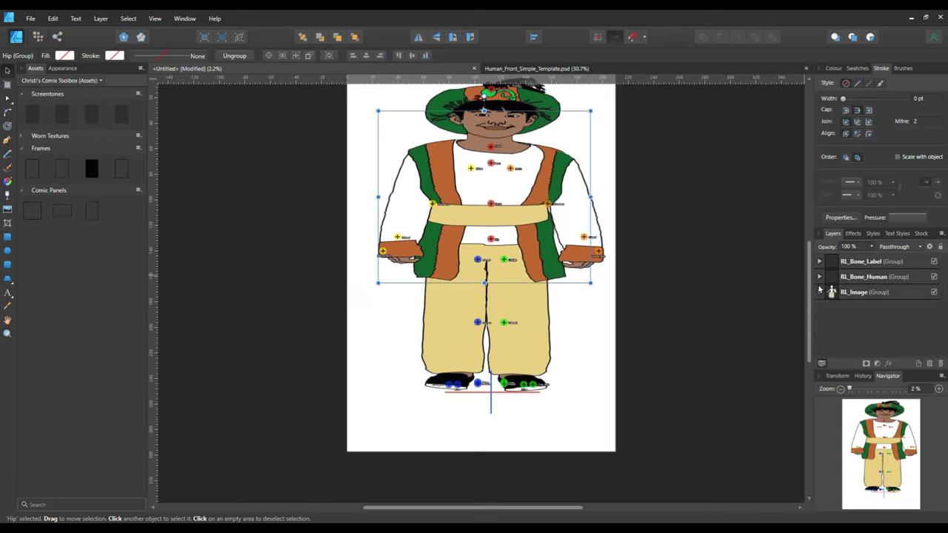
{"action": "left_click", "coordinate": [820, 277]}
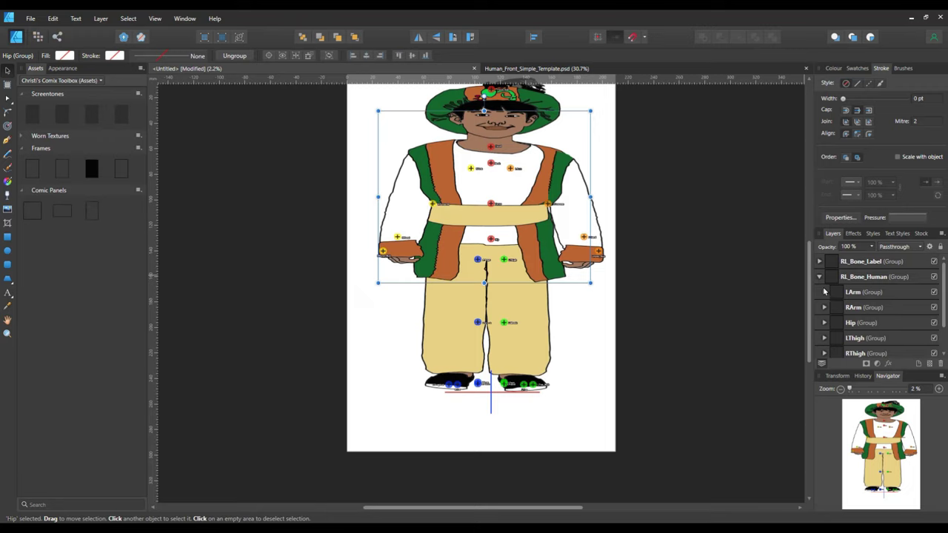
{"action": "left_click", "coordinate": [826, 294]}
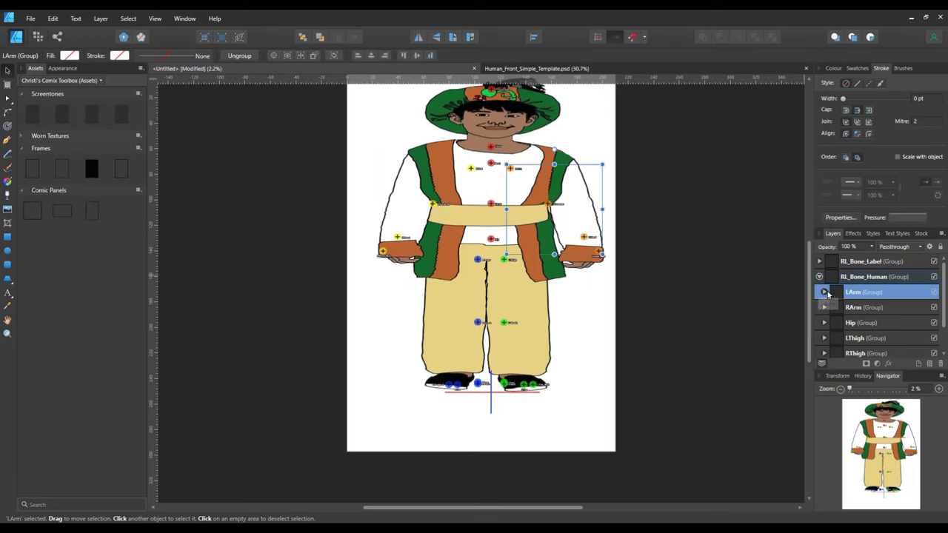
{"action": "left_click", "coordinate": [824, 293]}
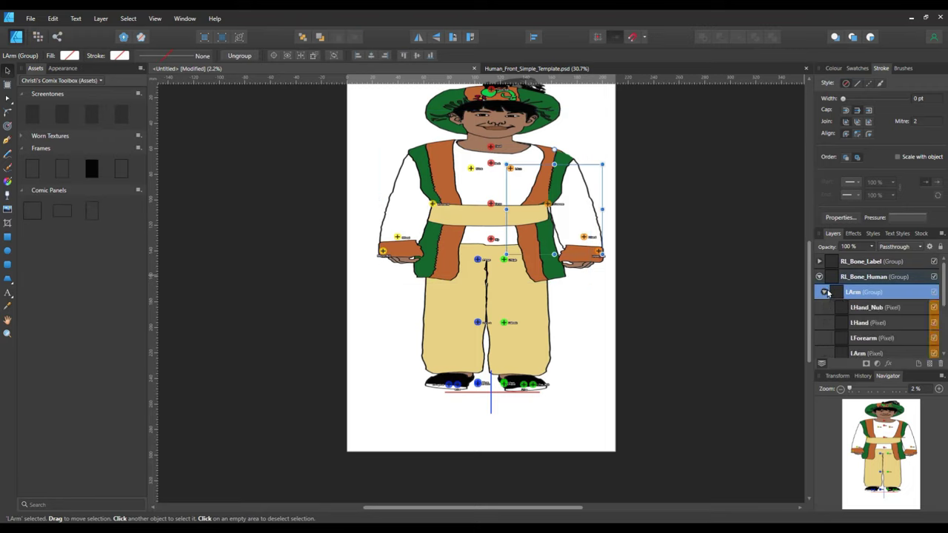
{"action": "left_click", "coordinate": [864, 308]}
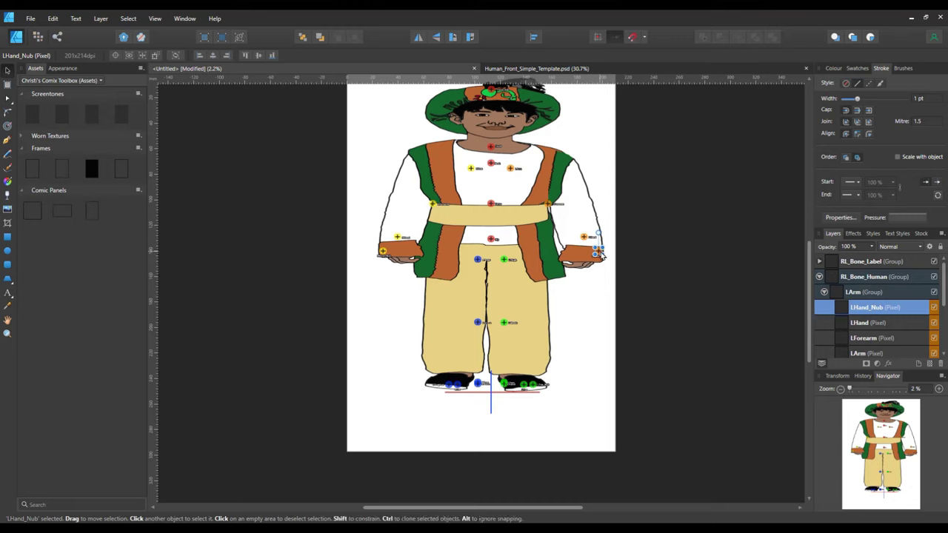
{"action": "left_click_drag", "start_coordinate": [599, 250], "coordinate": [581, 274]}
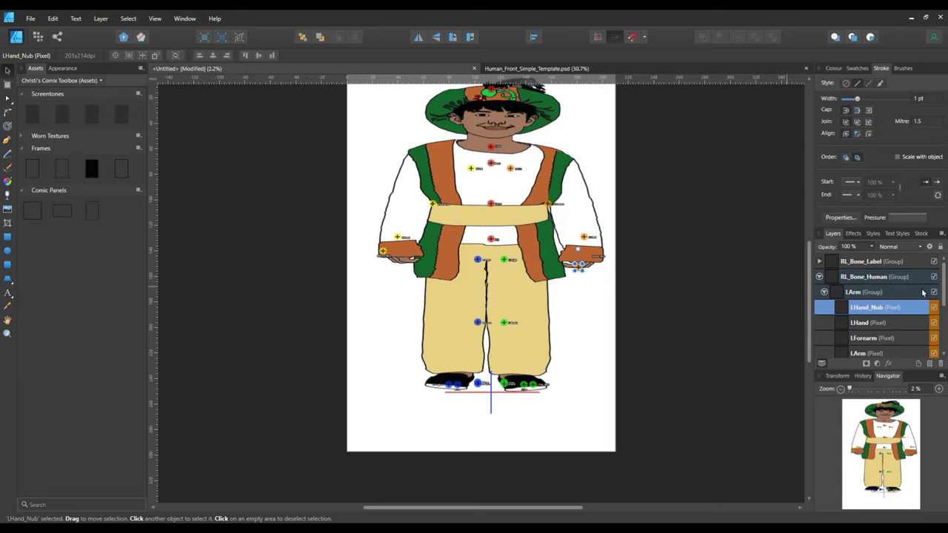
{"action": "left_click", "coordinate": [874, 325]}
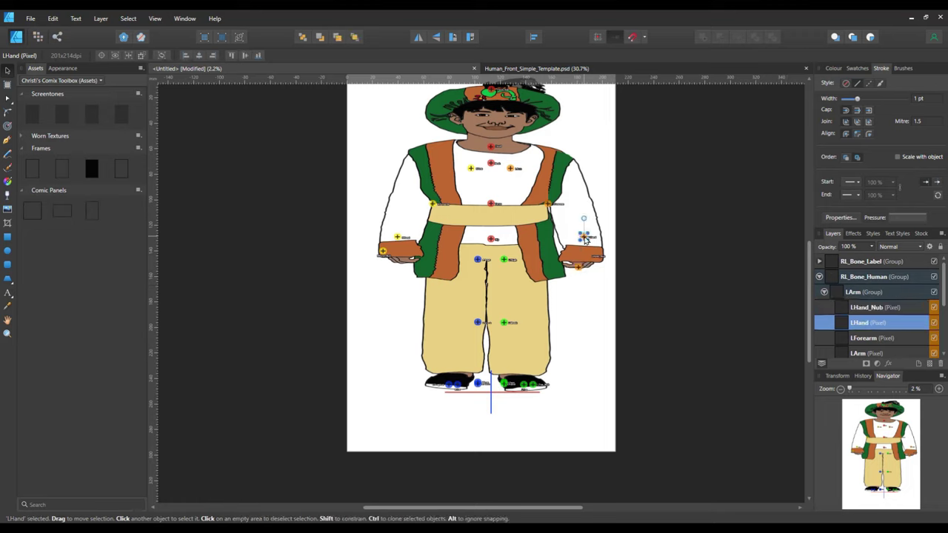
{"action": "left_click_drag", "start_coordinate": [584, 242], "coordinate": [583, 246]}
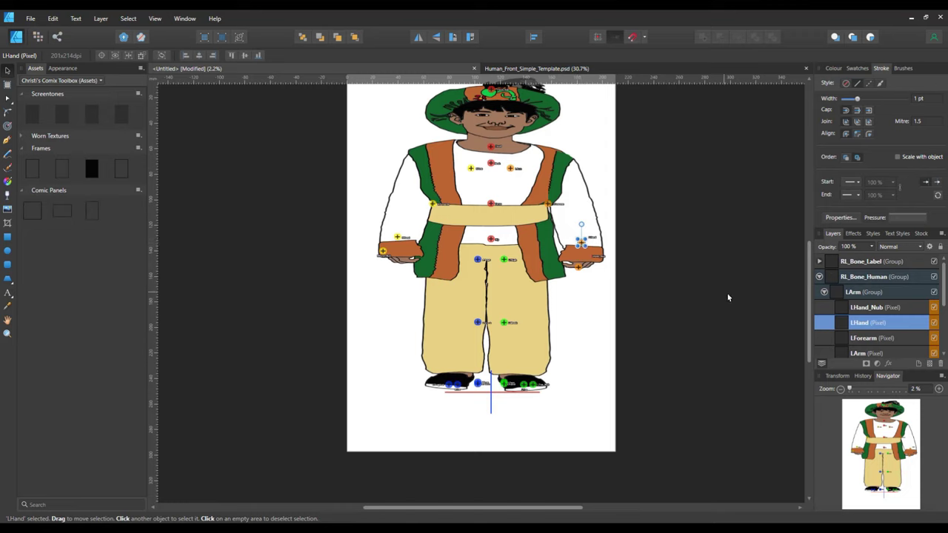
{"action": "left_click_drag", "start_coordinate": [886, 323], "coordinate": [836, 345]}
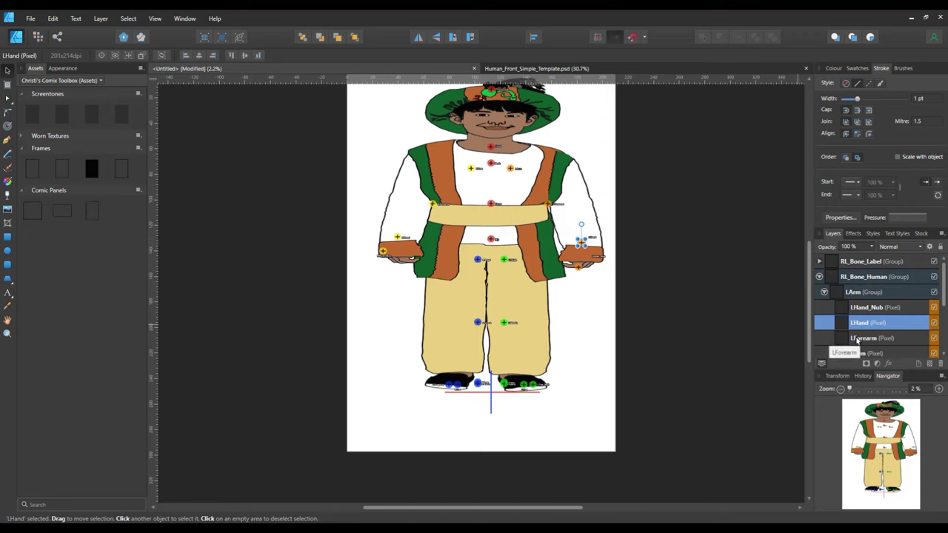
Move the LForearm marker onto the elbow of the character's left sleeve and the LArm marker onto the left shoulder.
{"action": "left_click", "coordinate": [860, 341]}
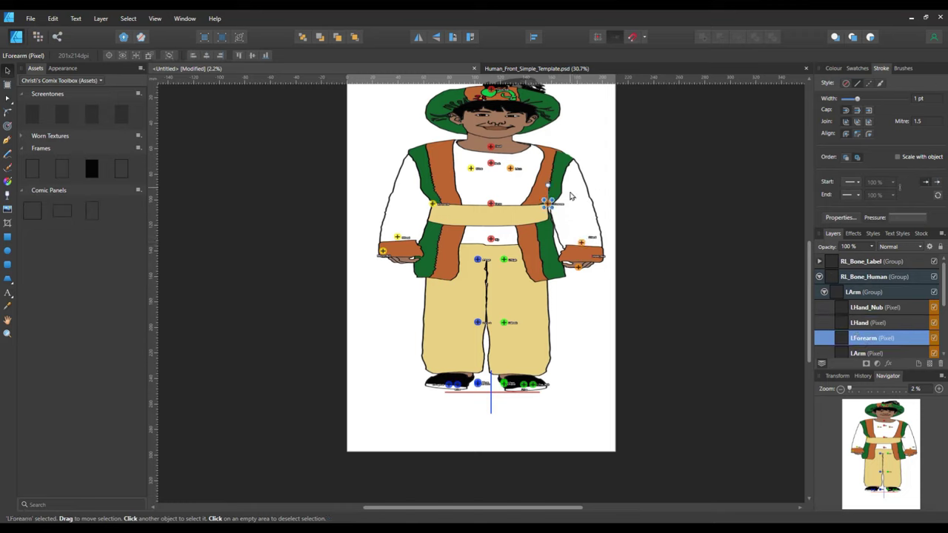
{"action": "left_click_drag", "start_coordinate": [549, 207], "coordinate": [575, 210]}
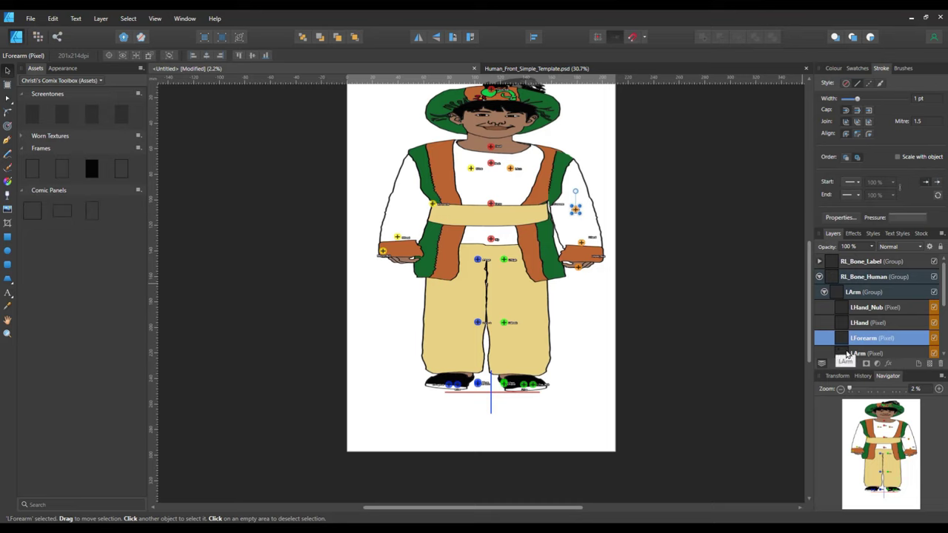
{"action": "left_click", "coordinate": [844, 353]}
{"action": "left_click_drag", "start_coordinate": [514, 171], "coordinate": [565, 169]}
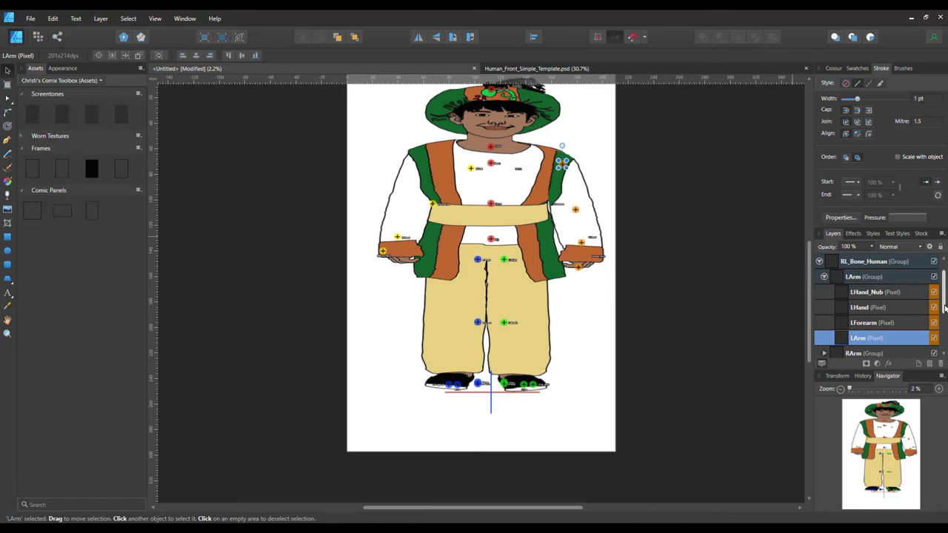
Select the character's Hip and LArm pixel layers in RL_Image together to compare how far their bounding boxes extend.
{"action": "scroll", "coordinate": [944, 307], "scroll_direction": "down", "scroll_amount": 3}
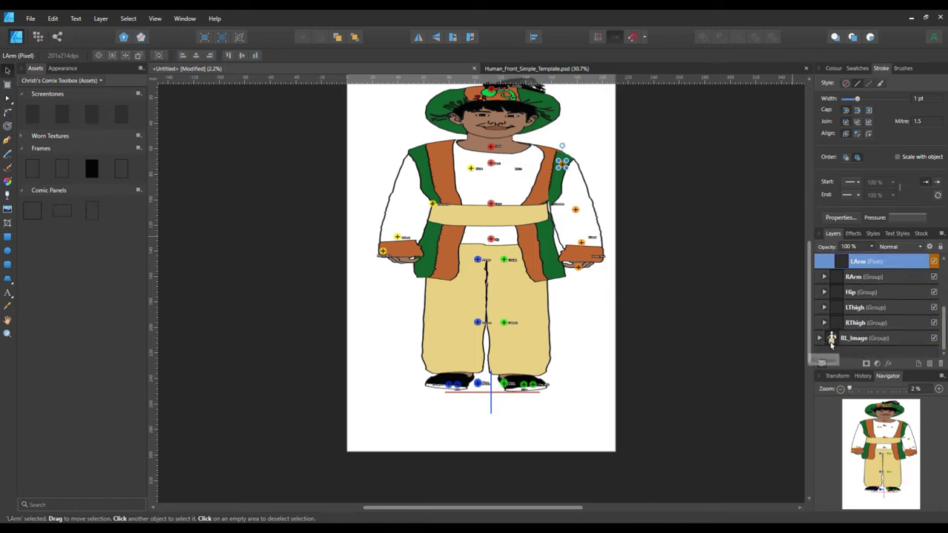
{"action": "left_click", "coordinate": [820, 341]}
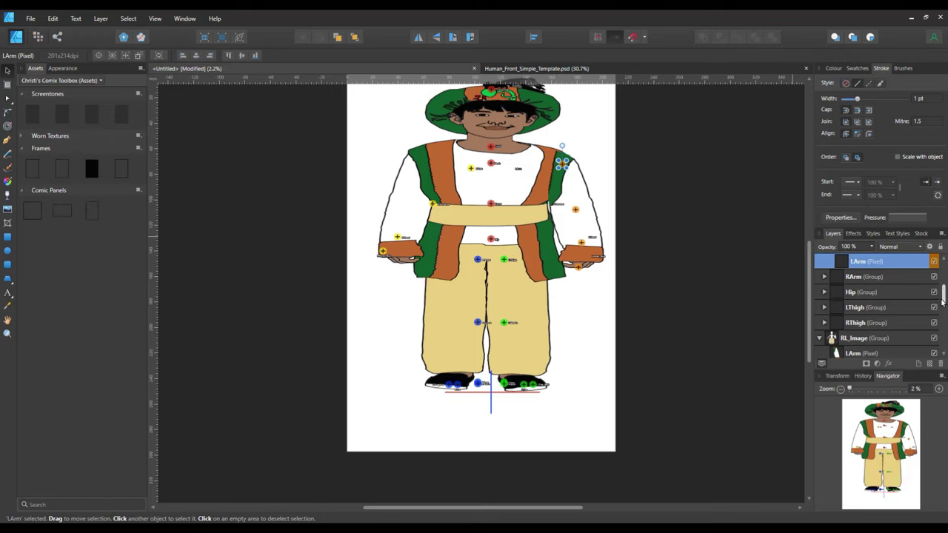
{"action": "scroll", "coordinate": [945, 310], "scroll_direction": "down", "scroll_amount": 1}
{"action": "scroll", "coordinate": [945, 309], "scroll_direction": "down", "scroll_amount": 3}
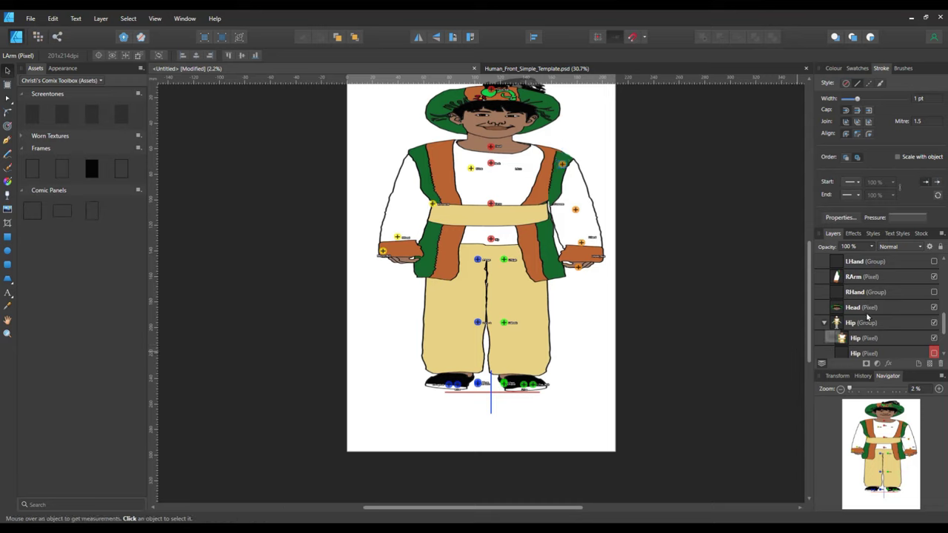
{"action": "left_click", "coordinate": [874, 339]}
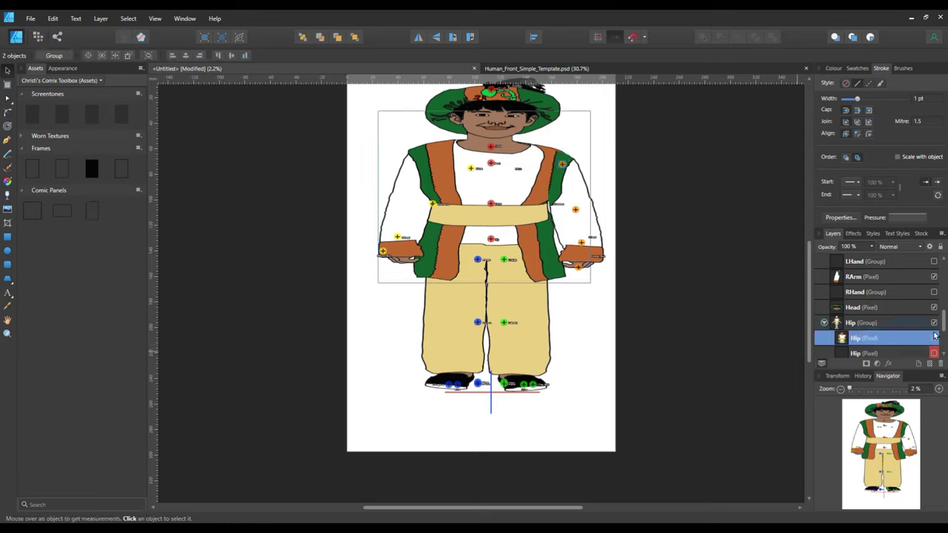
{"action": "scroll", "coordinate": [946, 315], "scroll_direction": "up", "scroll_amount": 2}
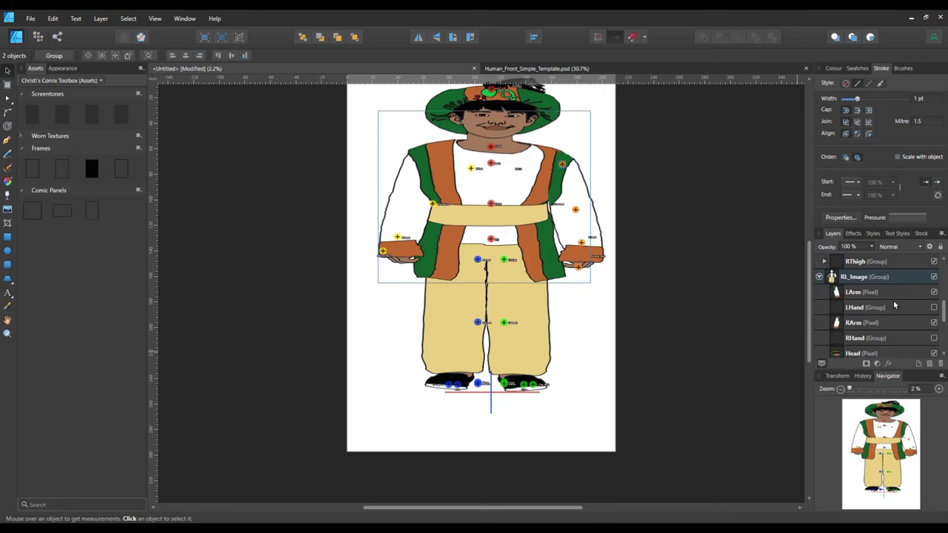
{"action": "left_click", "coordinate": [871, 294], "text": "ctrl"}
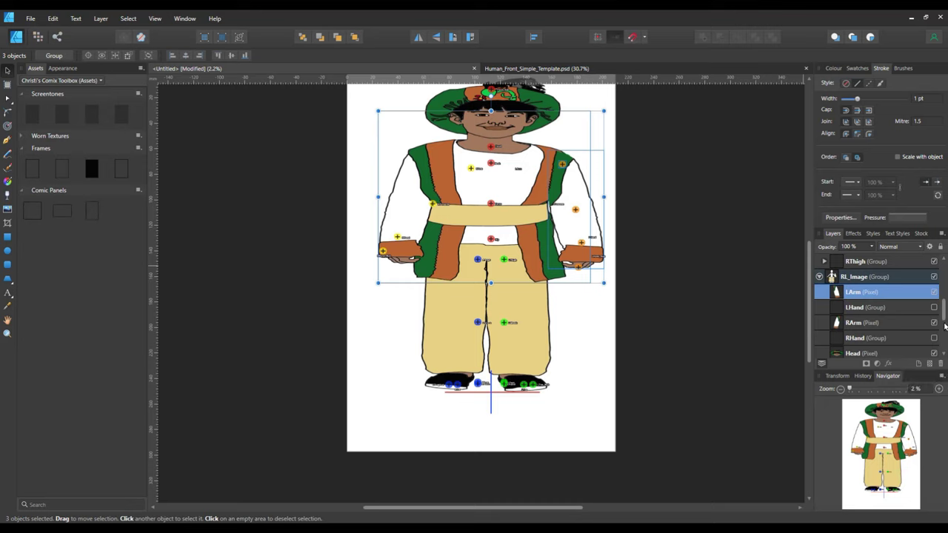
Crop the character's Hip pixel layer inward on both sides, close to the outer edges of the vest.
{"action": "scroll", "coordinate": [918, 329], "scroll_direction": "down", "scroll_amount": 4}
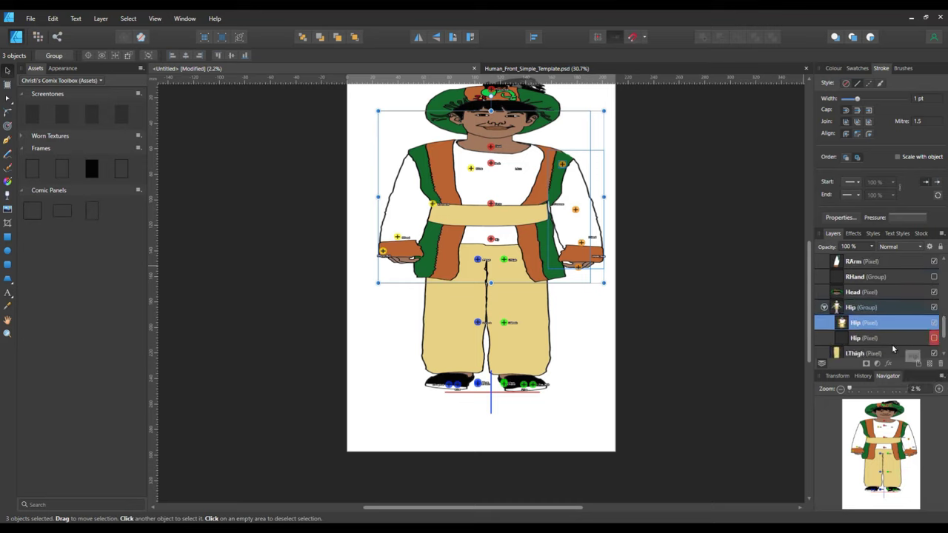
{"action": "left_click", "coordinate": [864, 324]}
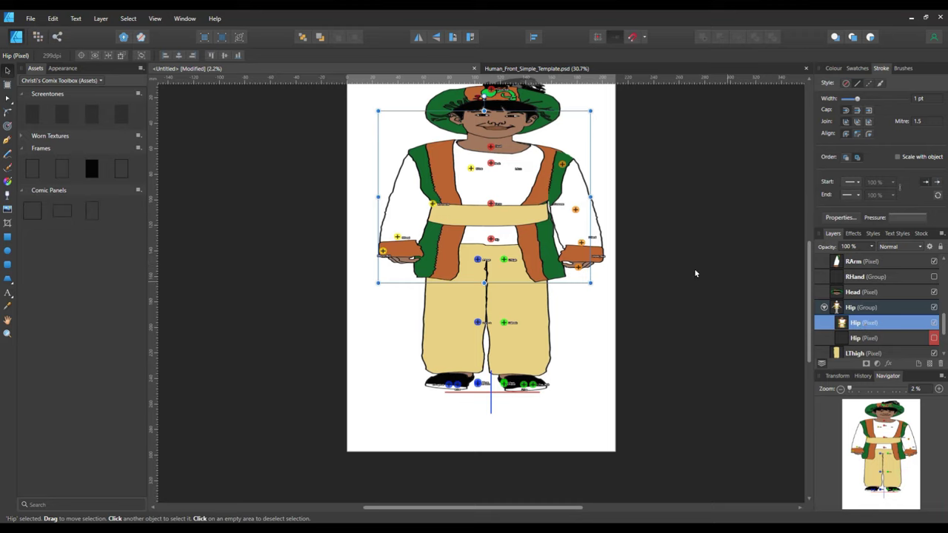
{"action": "left_click", "coordinate": [8, 222]}
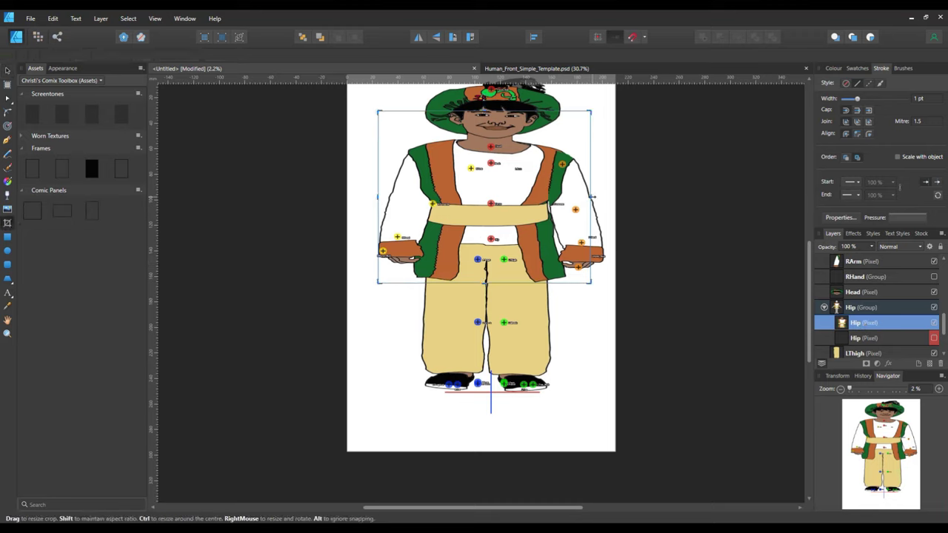
{"action": "left_click_drag", "start_coordinate": [590, 196], "coordinate": [572, 199]}
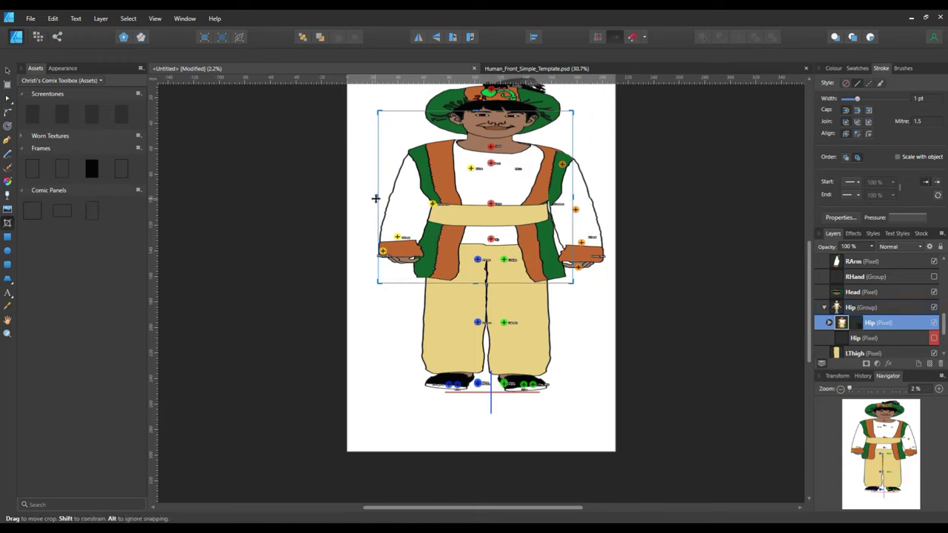
{"action": "left_click_drag", "start_coordinate": [378, 197], "coordinate": [407, 206]}
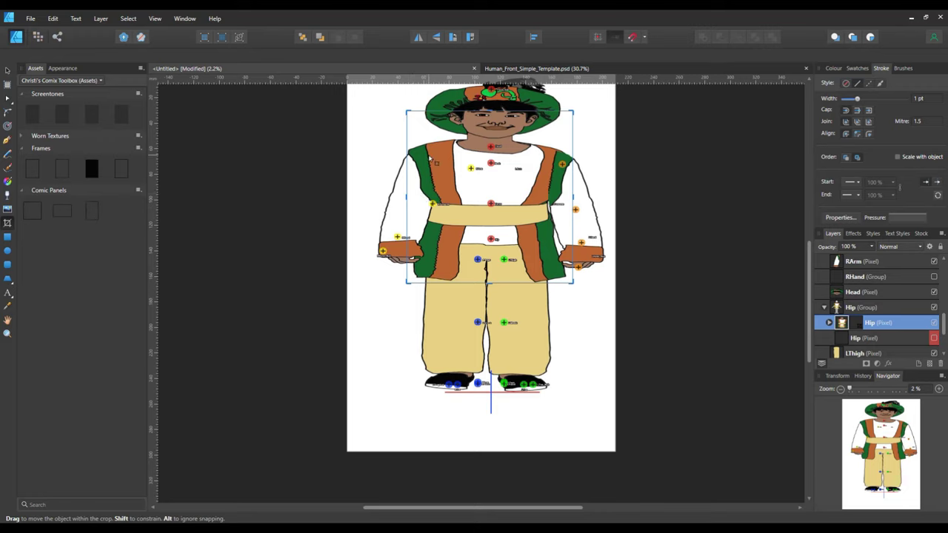
In RL_Bone_Human's RArm group, move the RHand_Nub marker to the fingers of the character's right hand and the RHand marker to the wrist.
{"action": "left_click", "coordinate": [7, 71]}
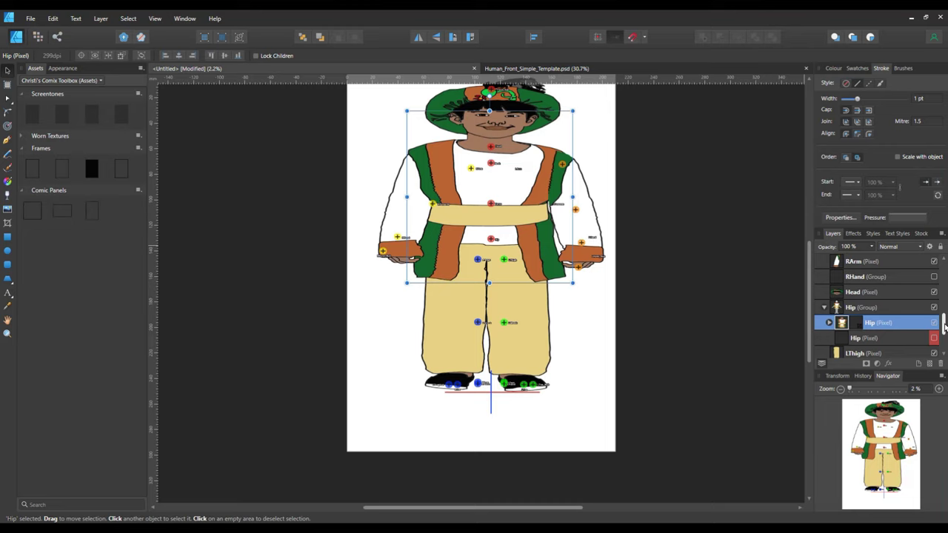
{"action": "scroll", "coordinate": [944, 326], "scroll_direction": "up", "scroll_amount": 5}
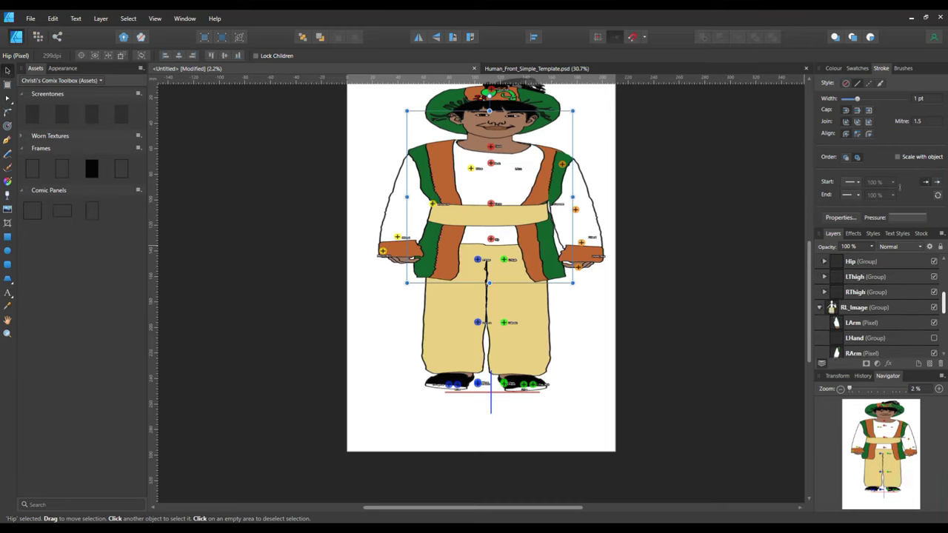
{"action": "scroll", "coordinate": [878, 307], "scroll_direction": "up", "scroll_amount": 3}
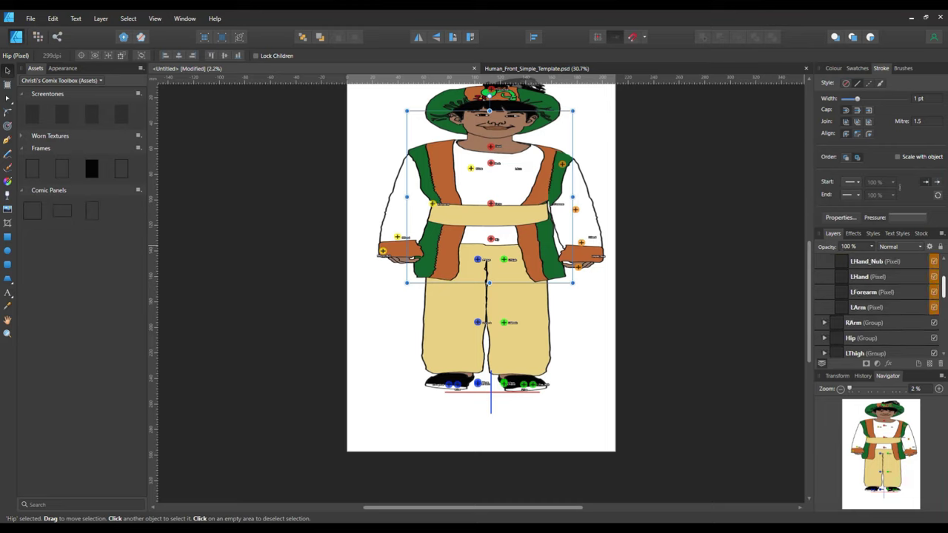
{"action": "left_click", "coordinate": [825, 323]}
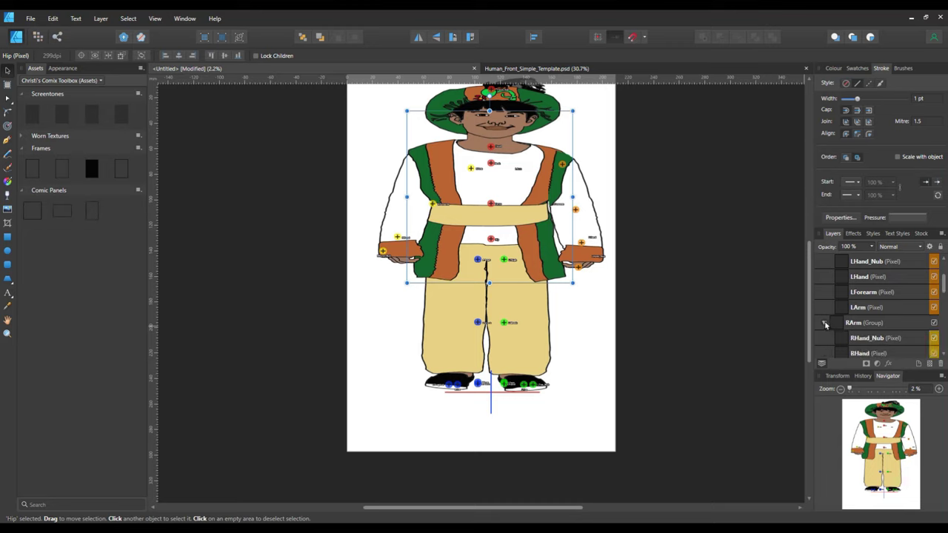
{"action": "left_click", "coordinate": [883, 339]}
{"action": "left_click_drag", "start_coordinate": [386, 256], "coordinate": [402, 269]}
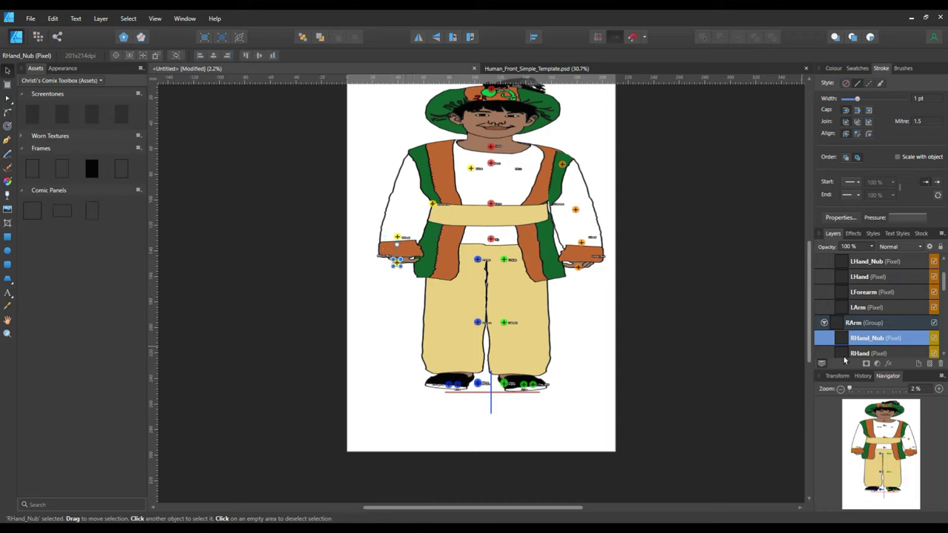
{"action": "left_click", "coordinate": [879, 354]}
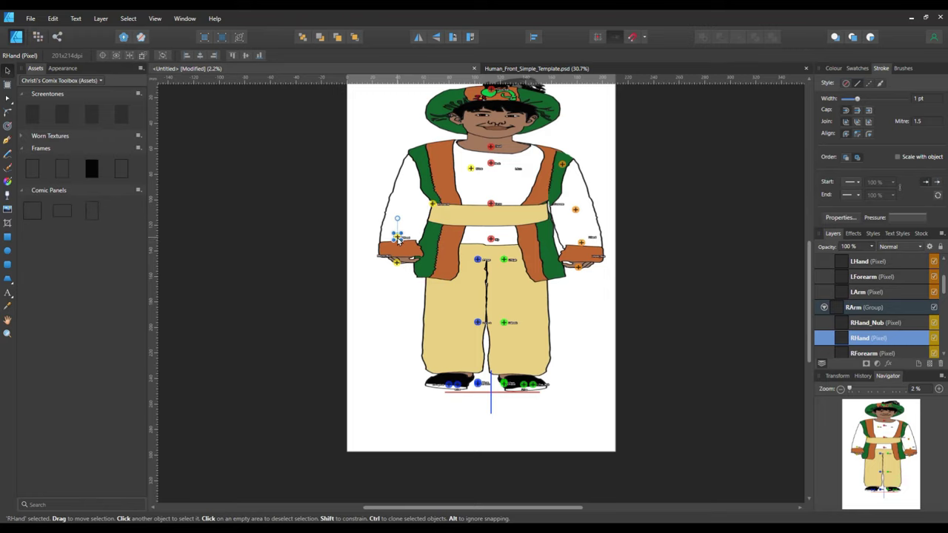
{"action": "left_click_drag", "start_coordinate": [396, 242], "coordinate": [396, 244]}
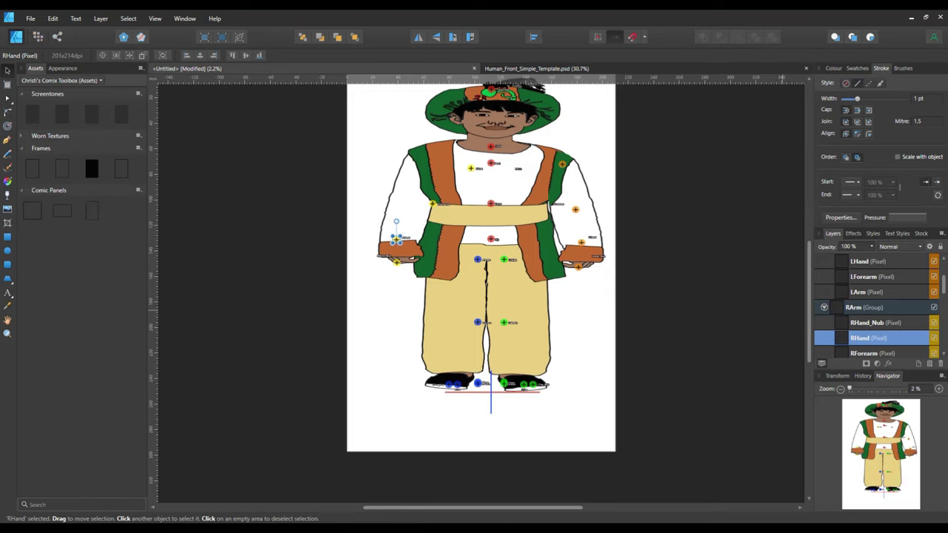
Move the RForearm marker onto the elbow of the character's right sleeve and the RArm marker onto the right shoulder.
{"action": "left_click", "coordinate": [859, 353]}
{"action": "left_click_drag", "start_coordinate": [434, 204], "coordinate": [403, 205]}
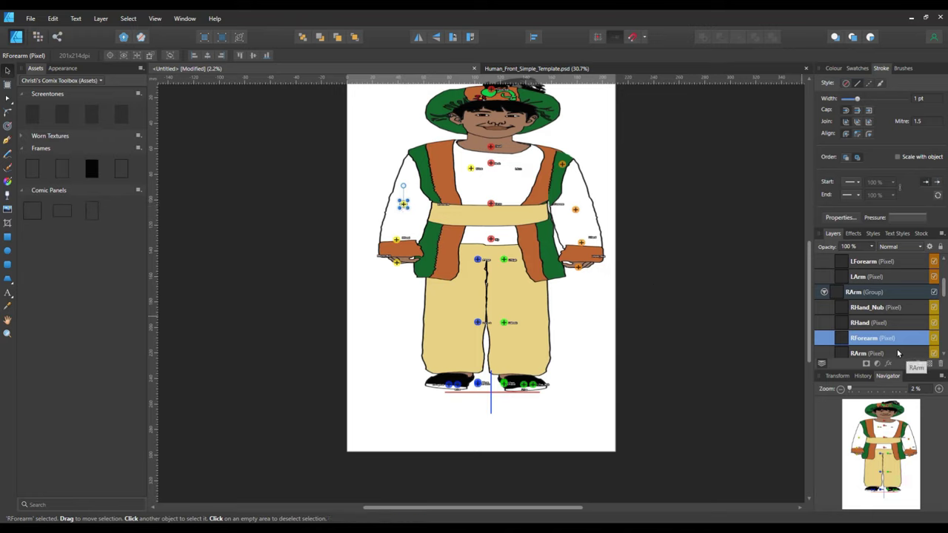
{"action": "left_click", "coordinate": [865, 354]}
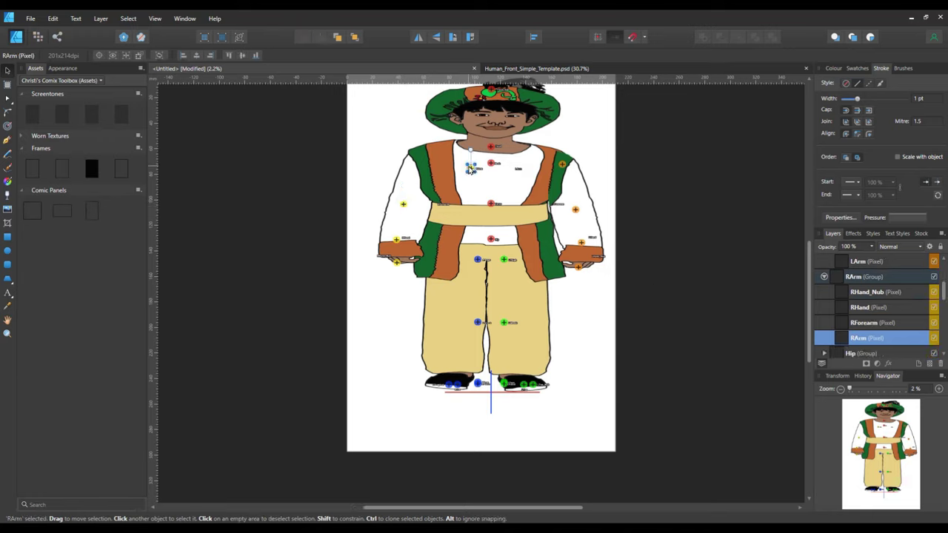
{"action": "left_click_drag", "start_coordinate": [472, 170], "coordinate": [429, 161]}
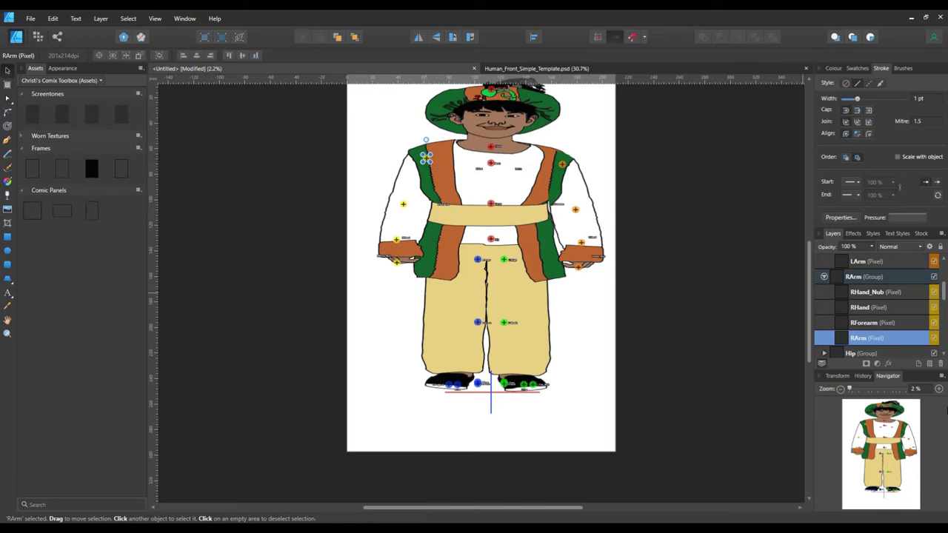
Select the character's RArm and Hip pixel layers in RL_Image together to compare how far their bounding boxes overlap.
{"action": "left_click_drag", "start_coordinate": [944, 297], "coordinate": [945, 320]}
{"action": "left_click", "coordinate": [866, 323]}
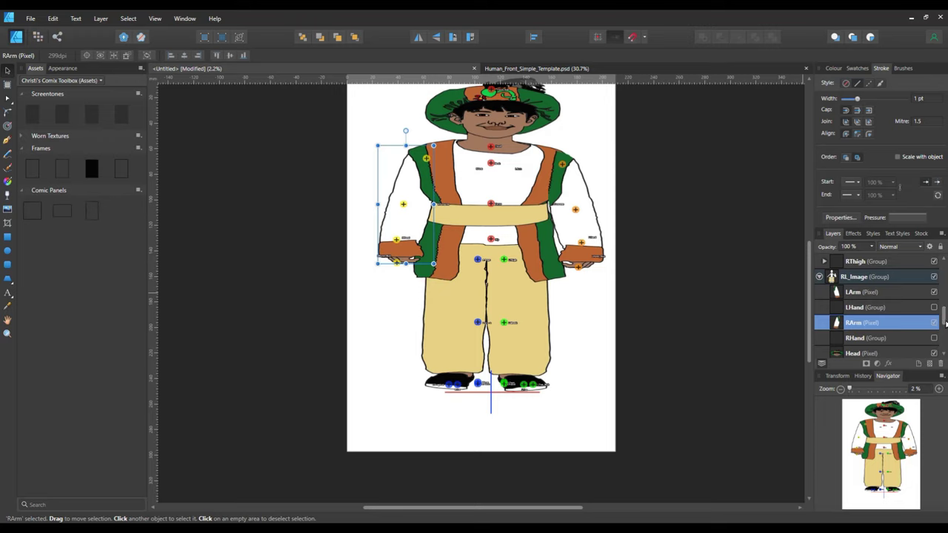
{"action": "scroll", "coordinate": [874, 307], "scroll_direction": "down", "scroll_amount": 2}
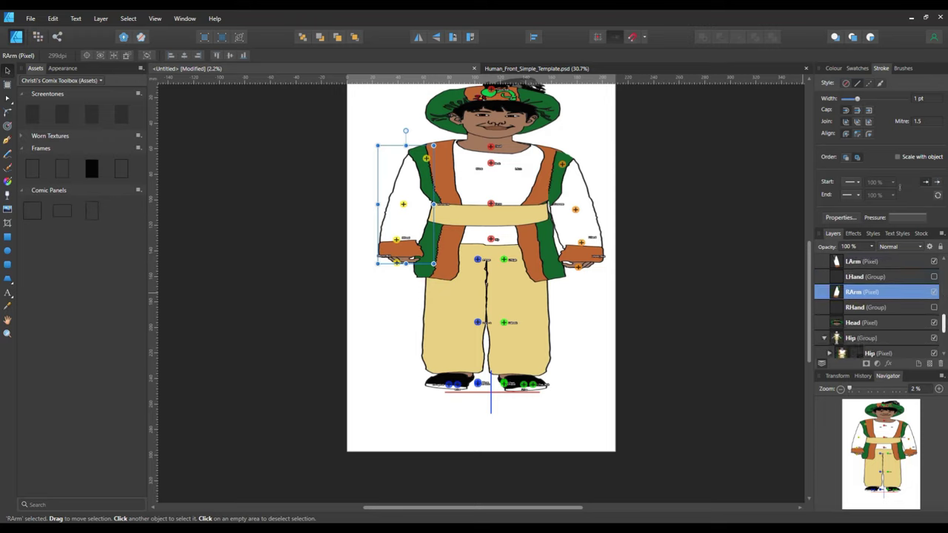
{"action": "scroll", "coordinate": [864, 353], "scroll_direction": "down", "scroll_amount": 3}
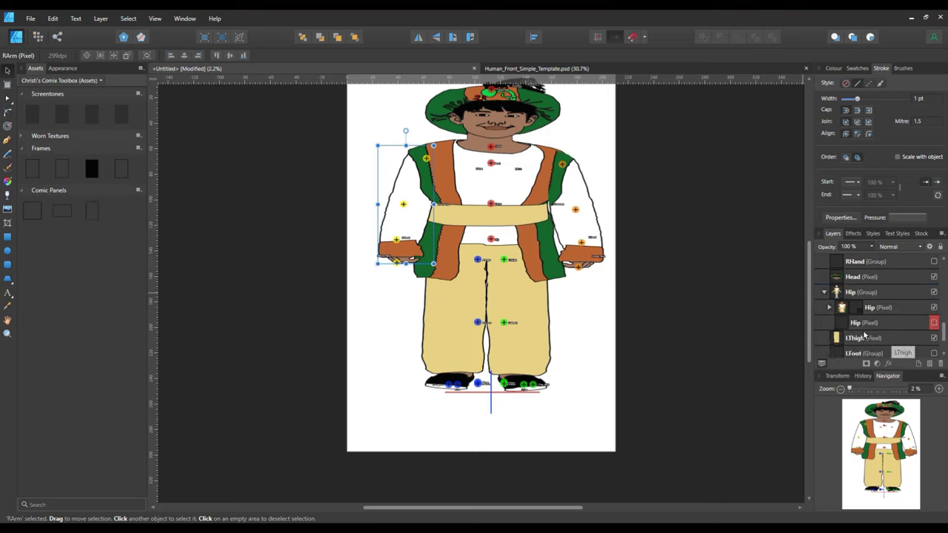
{"action": "left_click", "coordinate": [873, 324], "text": "ctrl"}
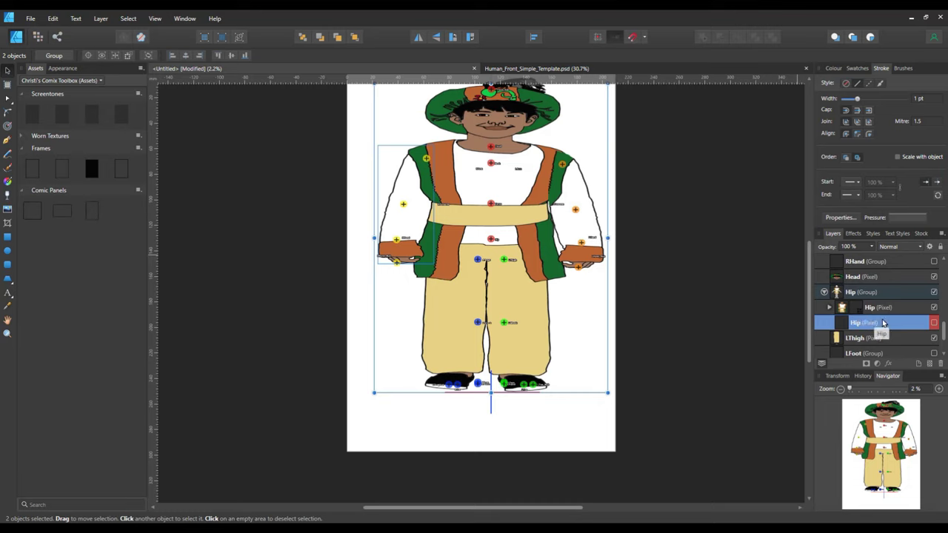
{"action": "key", "text": "ctrl+z"}
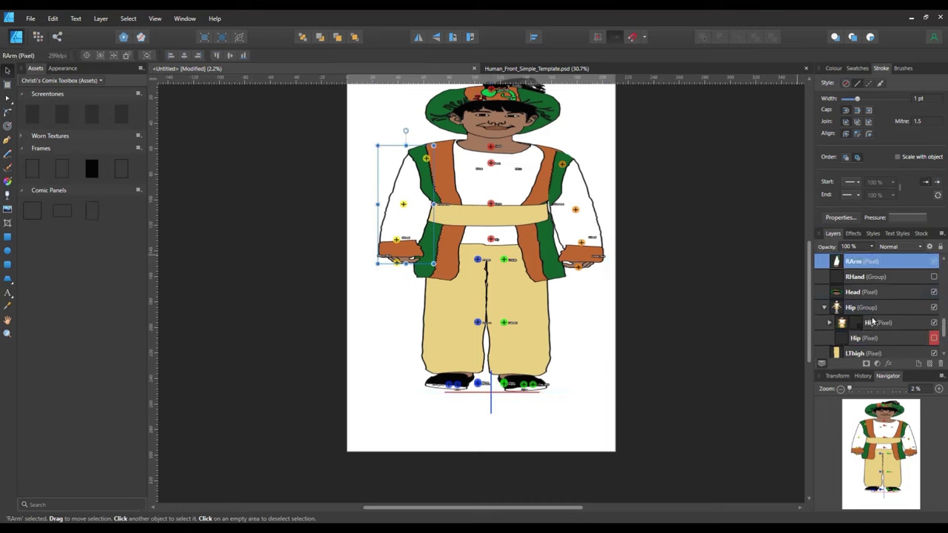
{"action": "left_click", "coordinate": [884, 323], "text": "ctrl"}
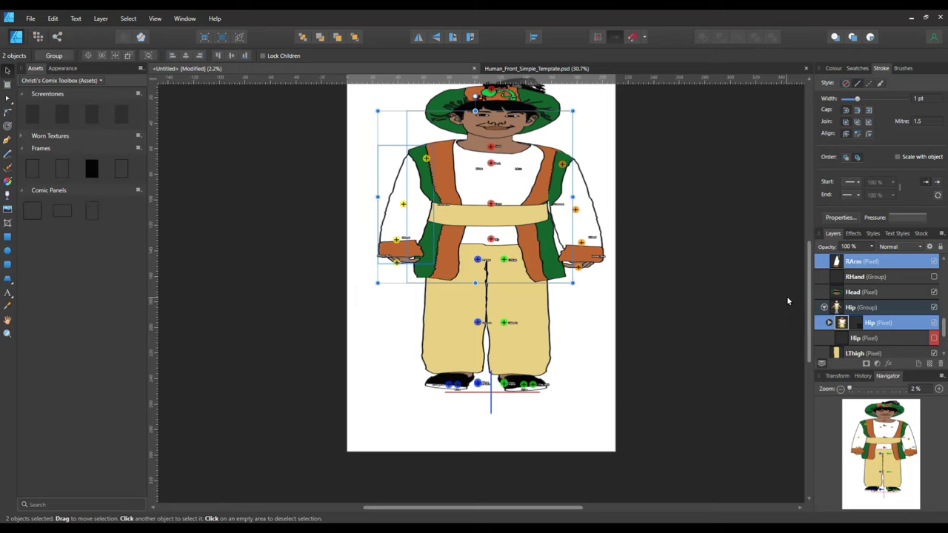
{"action": "left_click", "coordinate": [760, 284]}
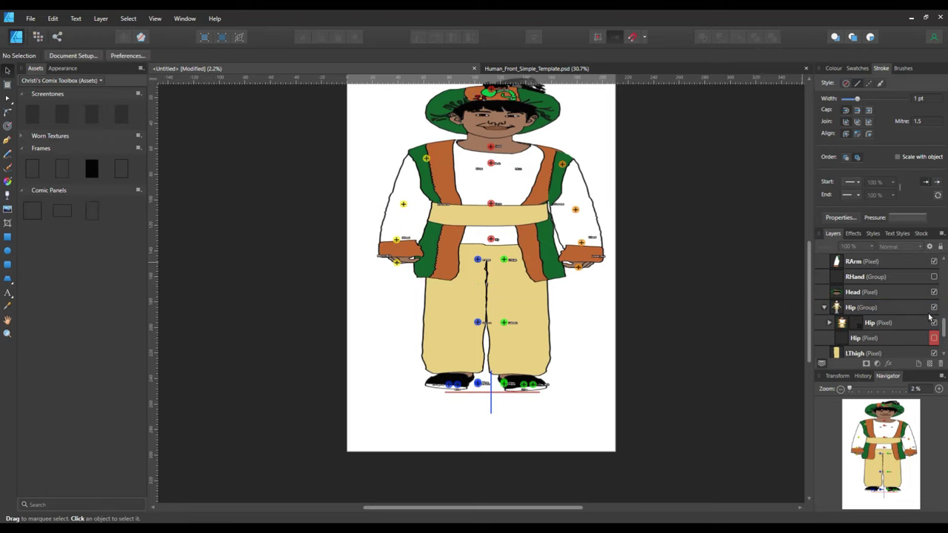
In the Hip bone group, move the Head_Nub marker slightly higher on the hat and the Head marker between the character's eyes.
{"action": "left_click_drag", "start_coordinate": [943, 326], "coordinate": [943, 304]}
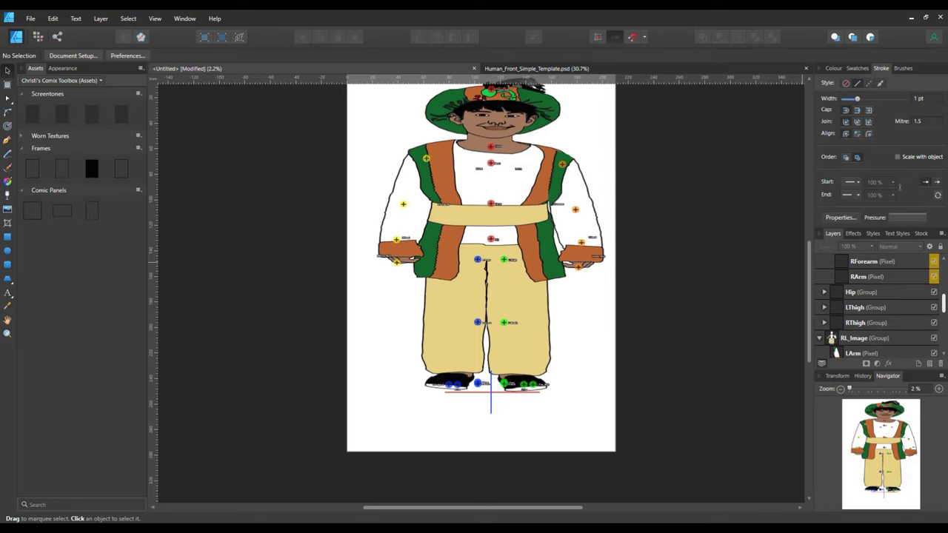
{"action": "left_click", "coordinate": [824, 293]}
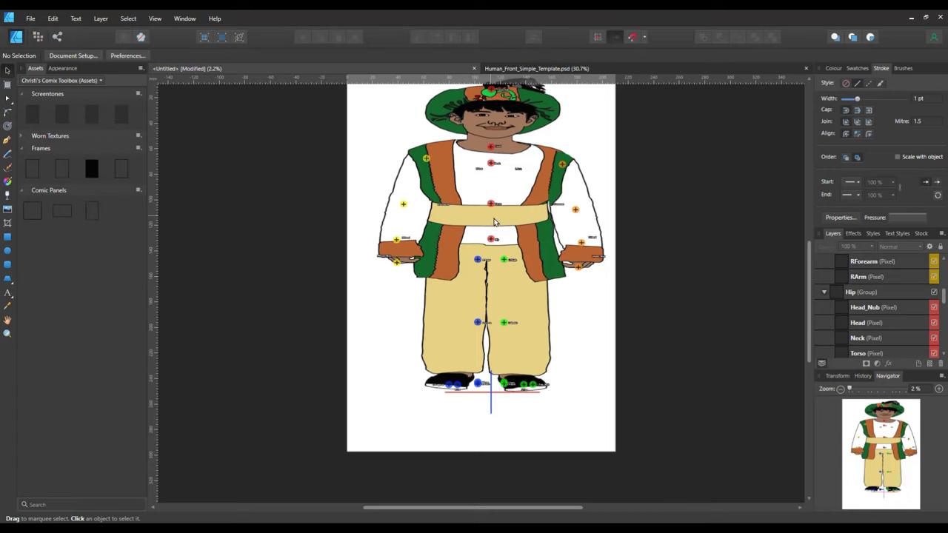
{"action": "left_click", "coordinate": [845, 306]}
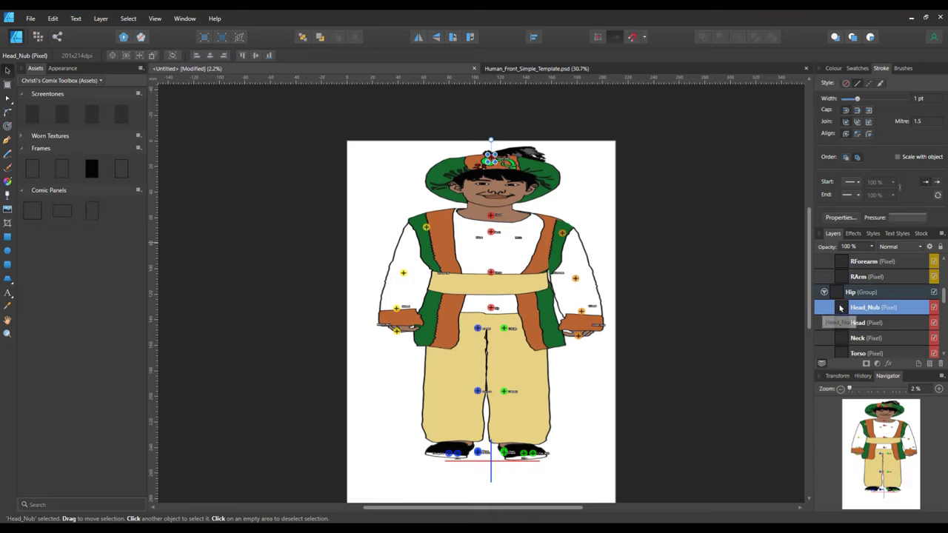
{"action": "left_click_drag", "start_coordinate": [489, 157], "coordinate": [489, 153]}
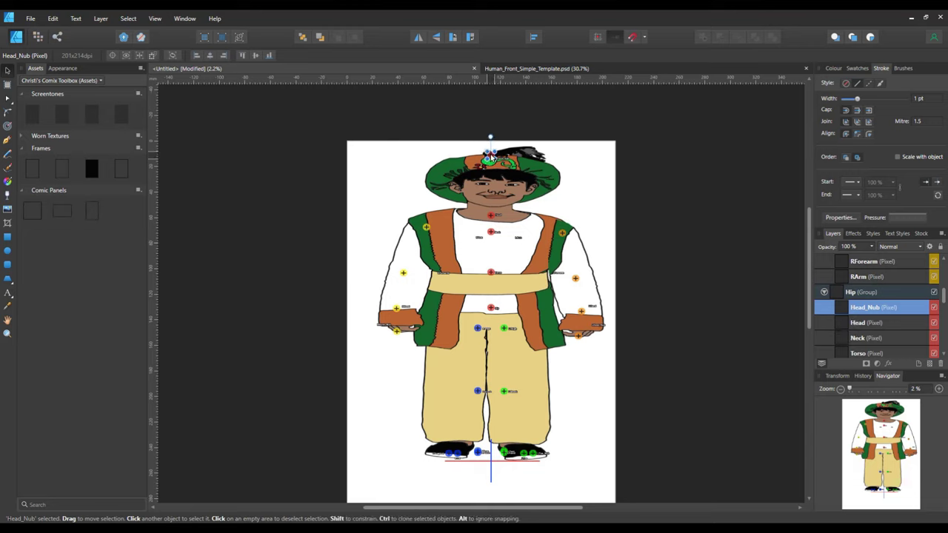
{"action": "left_click", "coordinate": [863, 323]}
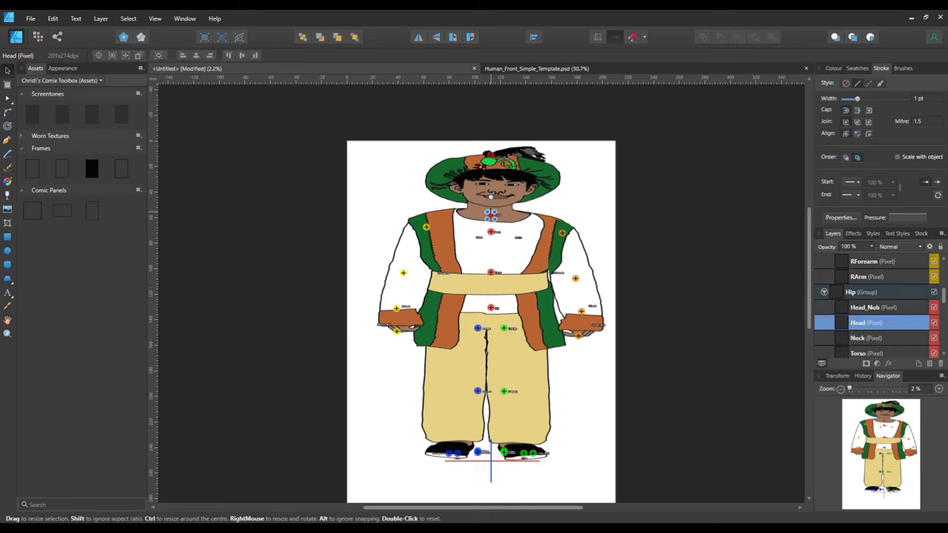
{"action": "left_click_drag", "start_coordinate": [494, 220], "coordinate": [496, 185]}
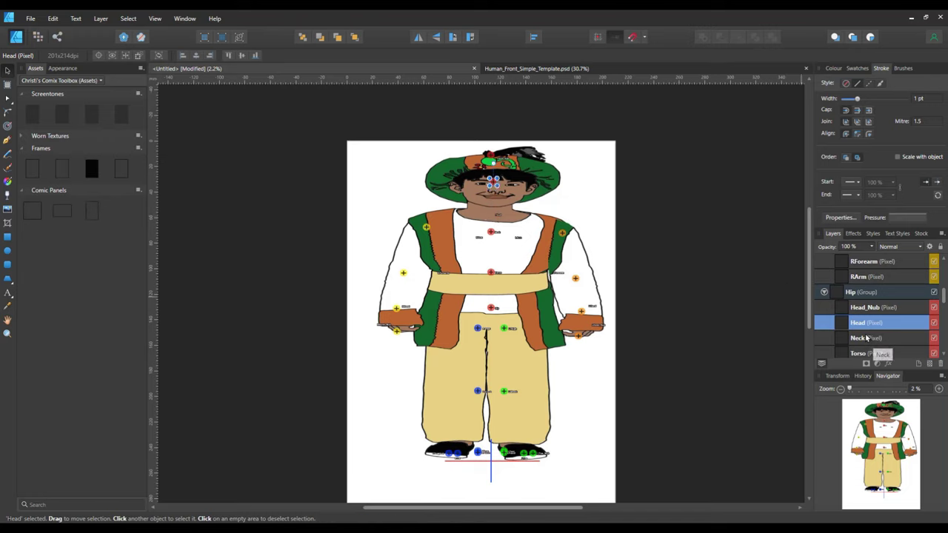
Move the Neck marker up onto the character's nose, inside the Hip pixel layer's bounds, and the Torso marker up to the shirt's neckline.
{"action": "left_click", "coordinate": [867, 338]}
{"action": "left_click_drag", "start_coordinate": [492, 233], "coordinate": [497, 201]}
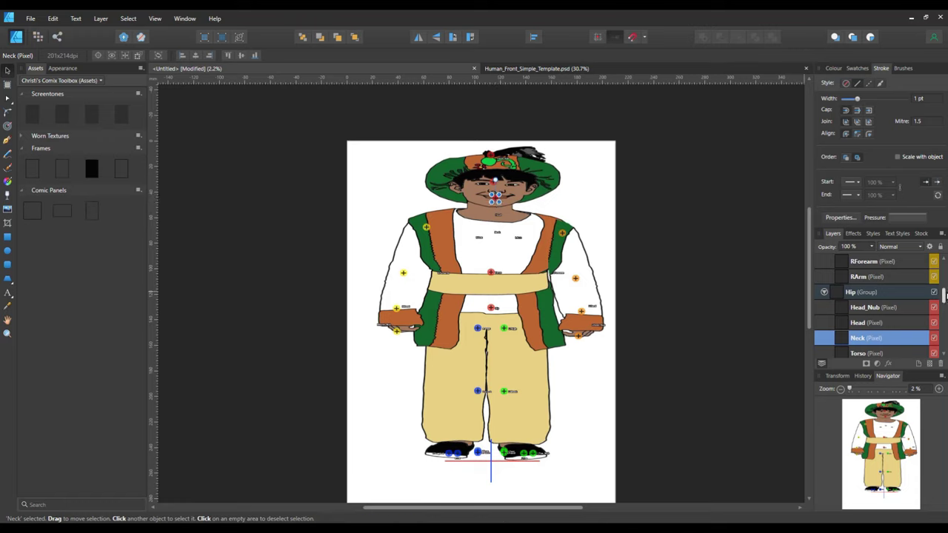
{"action": "left_click_drag", "start_coordinate": [944, 299], "coordinate": [944, 334]}
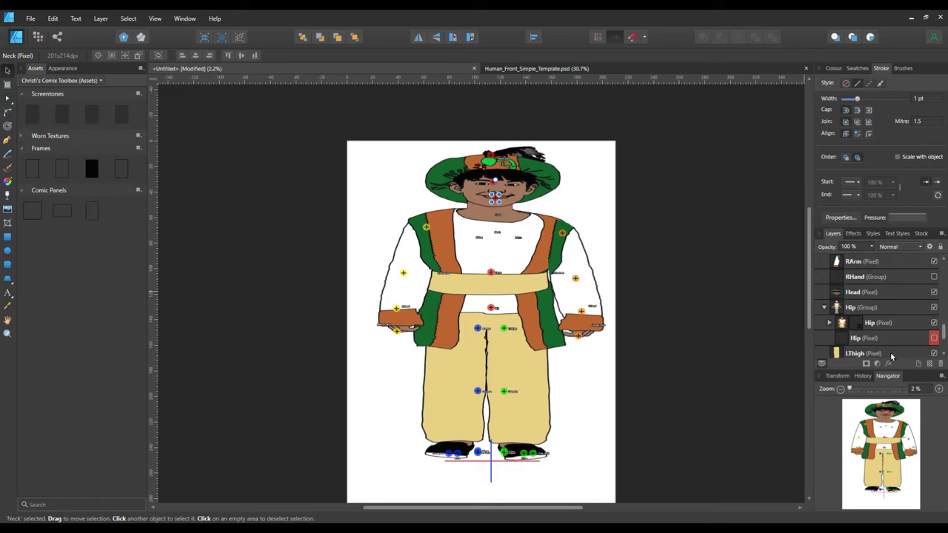
{"action": "left_click", "coordinate": [846, 323]}
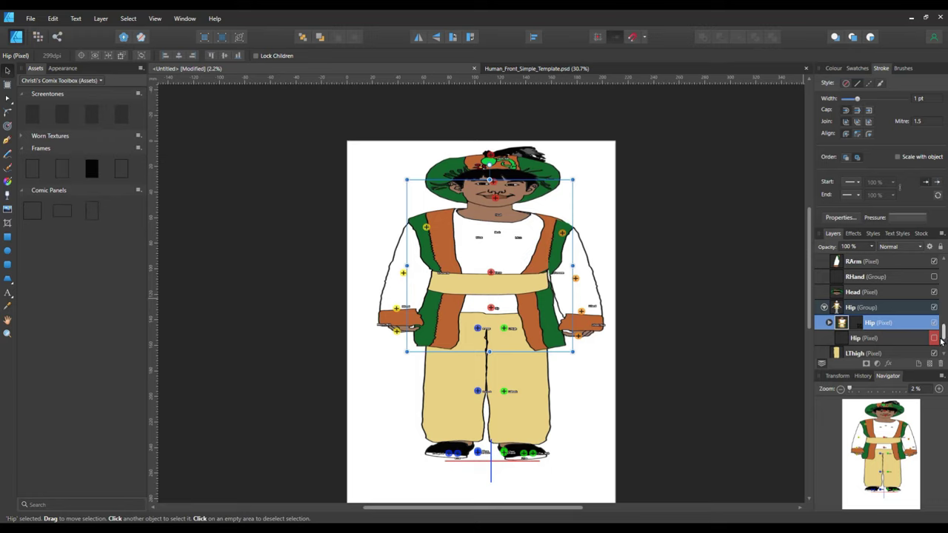
{"action": "left_click_drag", "start_coordinate": [944, 334], "coordinate": [944, 300]}
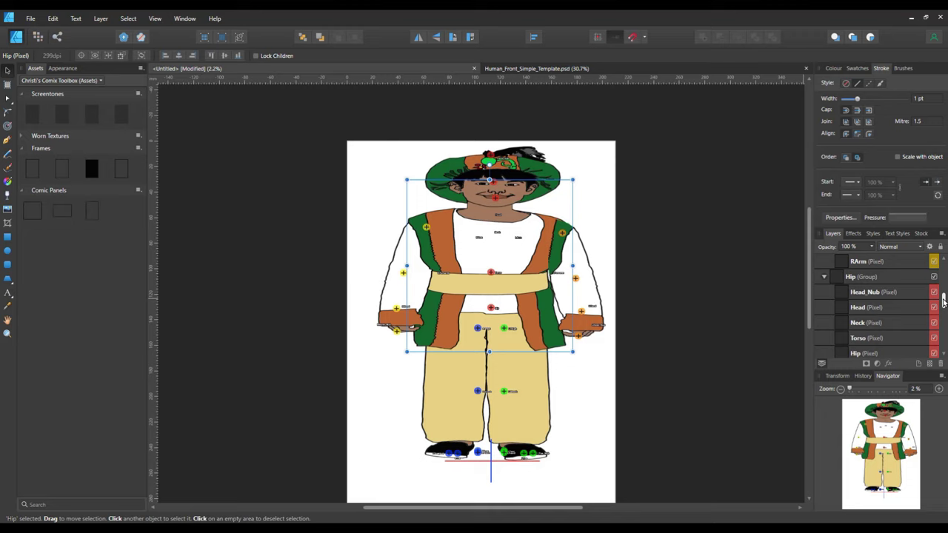
{"action": "left_click", "coordinate": [866, 322]}
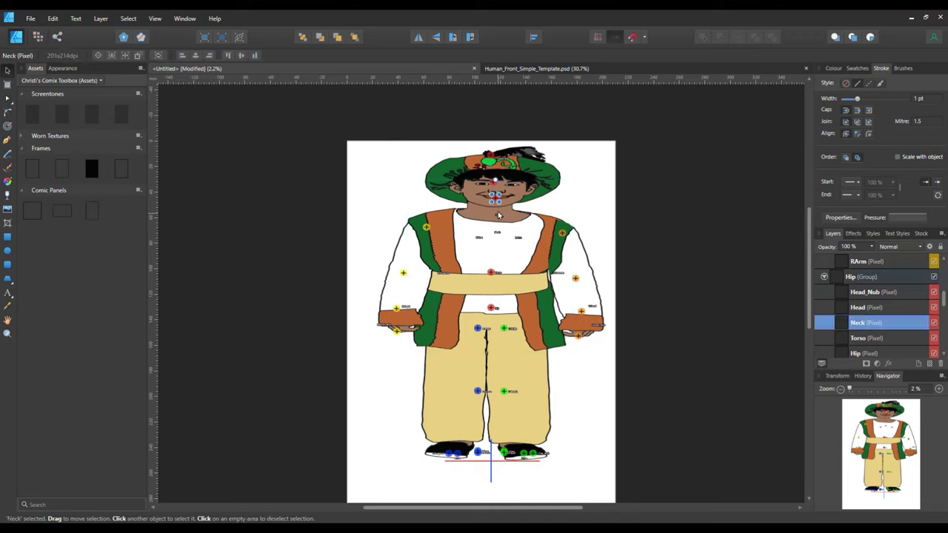
{"action": "left_click_drag", "start_coordinate": [495, 198], "coordinate": [496, 190]}
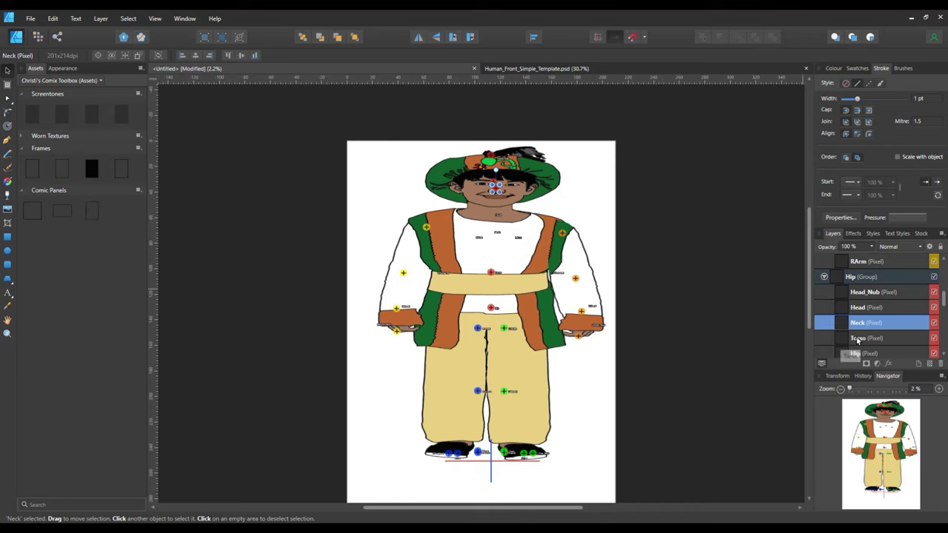
{"action": "left_click", "coordinate": [849, 339]}
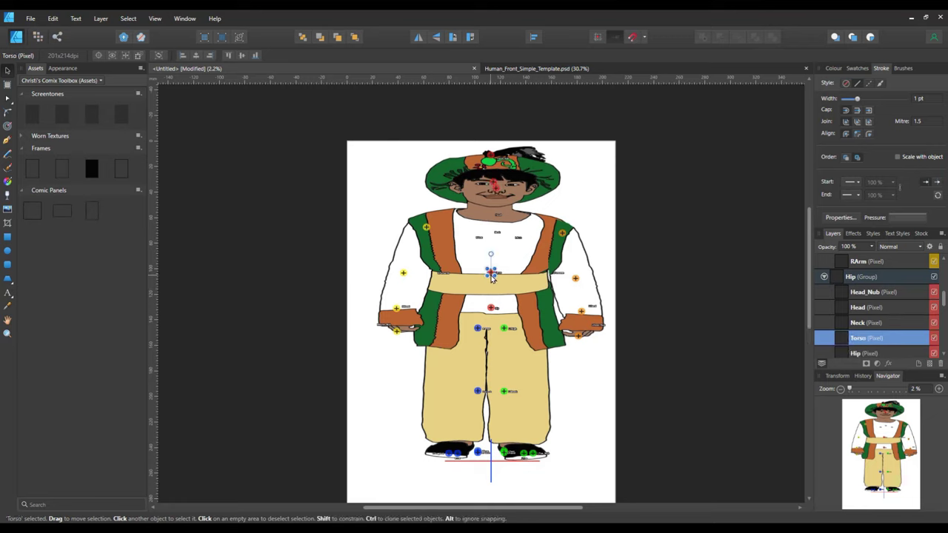
{"action": "left_click_drag", "start_coordinate": [492, 277], "coordinate": [494, 232]}
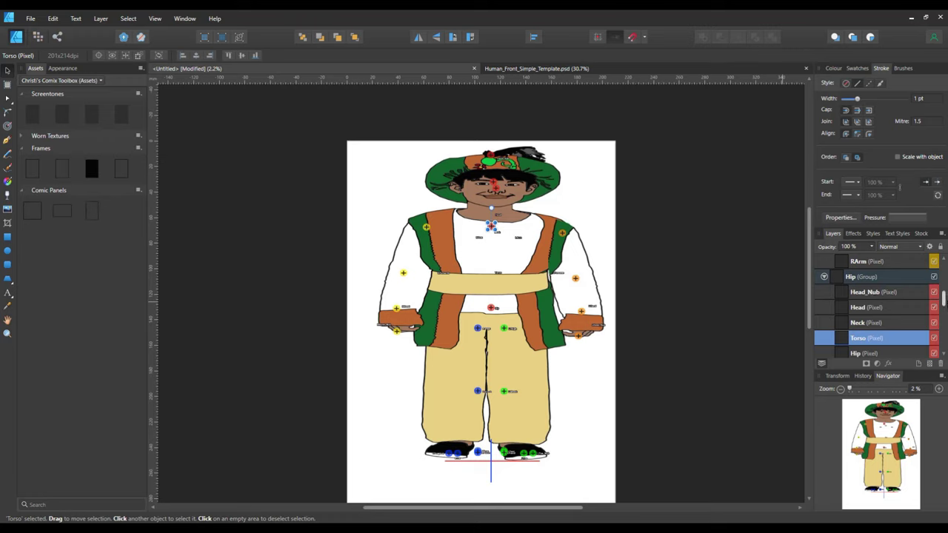
Select the cropping rectangle nested in RL_Image's Hip pixel layer to check its bounds against the torso bone markers.
{"action": "scroll", "coordinate": [946, 303], "scroll_direction": "down", "scroll_amount": 3}
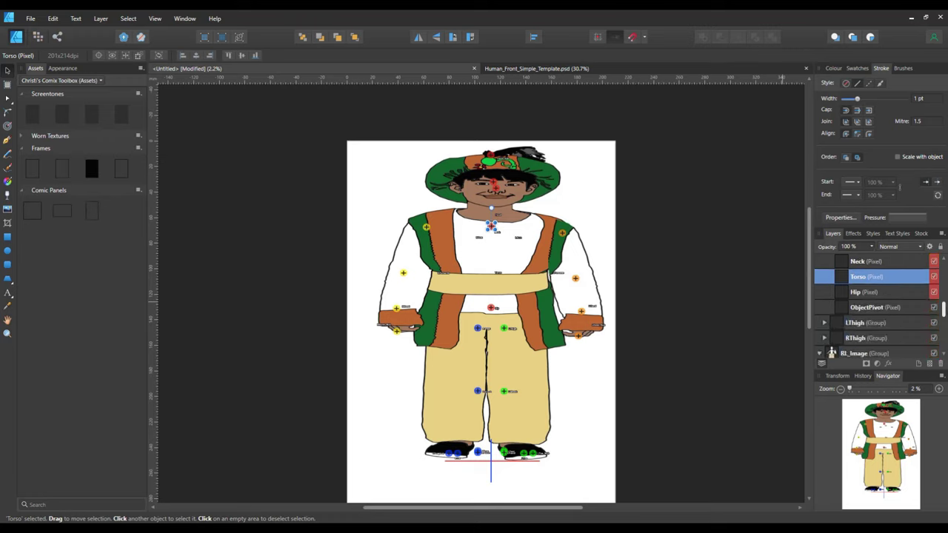
{"action": "scroll", "coordinate": [874, 304], "scroll_direction": "down", "scroll_amount": 3}
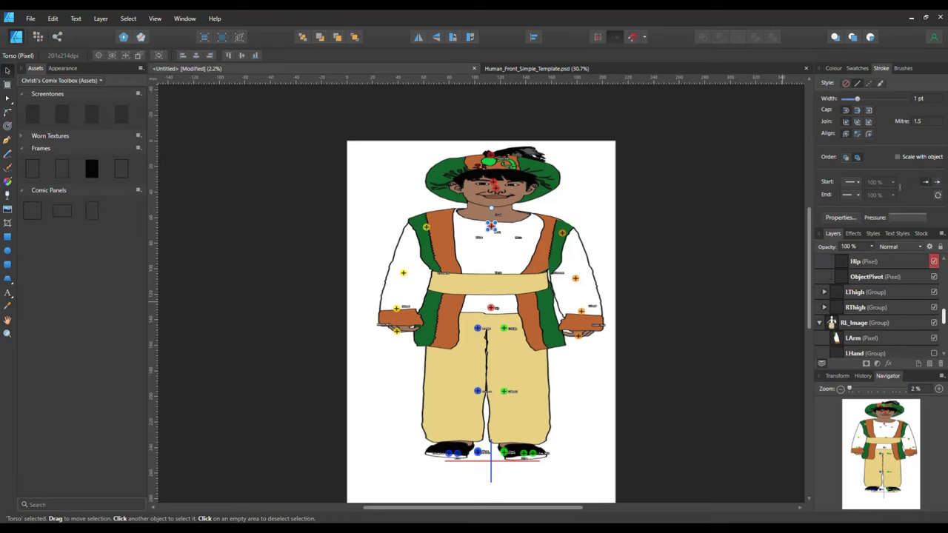
{"action": "scroll", "coordinate": [874, 308], "scroll_direction": "down", "scroll_amount": 5}
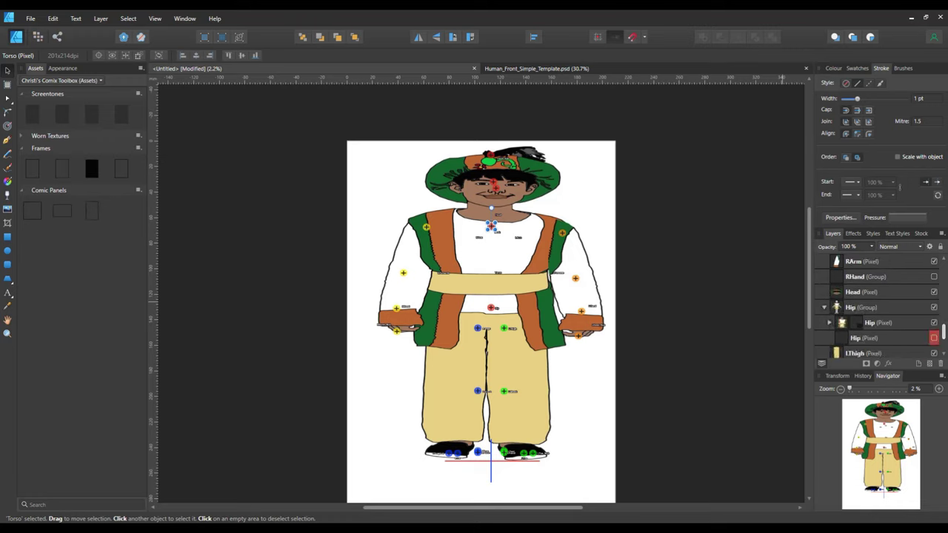
{"action": "left_click", "coordinate": [854, 325]}
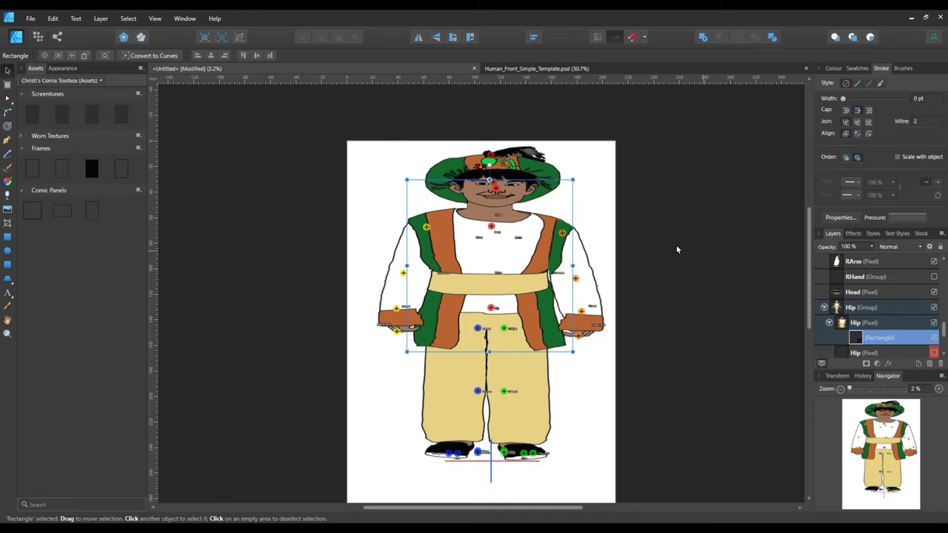
{"action": "left_click", "coordinate": [492, 228]}
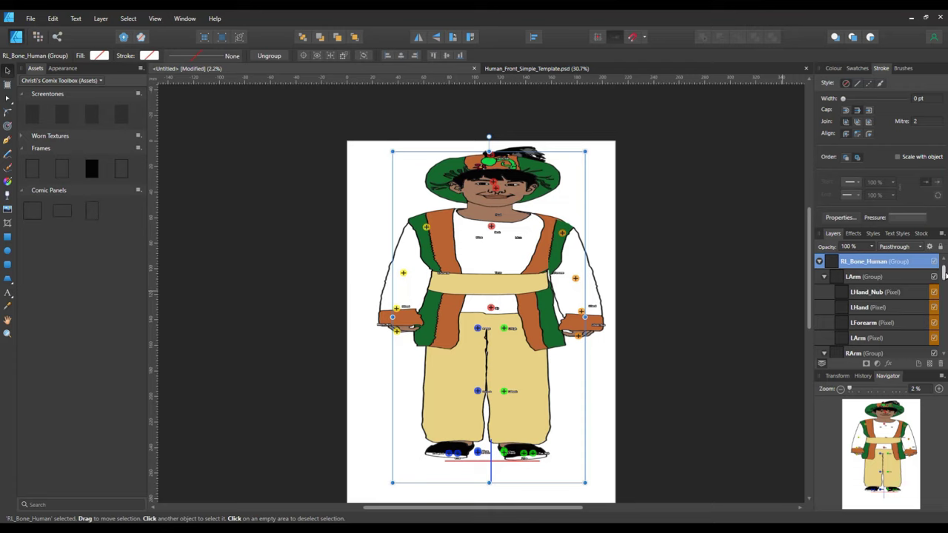
Move the Hip marker in the Hip bone group slightly down to the top edge of the trousers, and collapse the group.
{"action": "left_click_drag", "start_coordinate": [944, 275], "coordinate": [945, 266]}
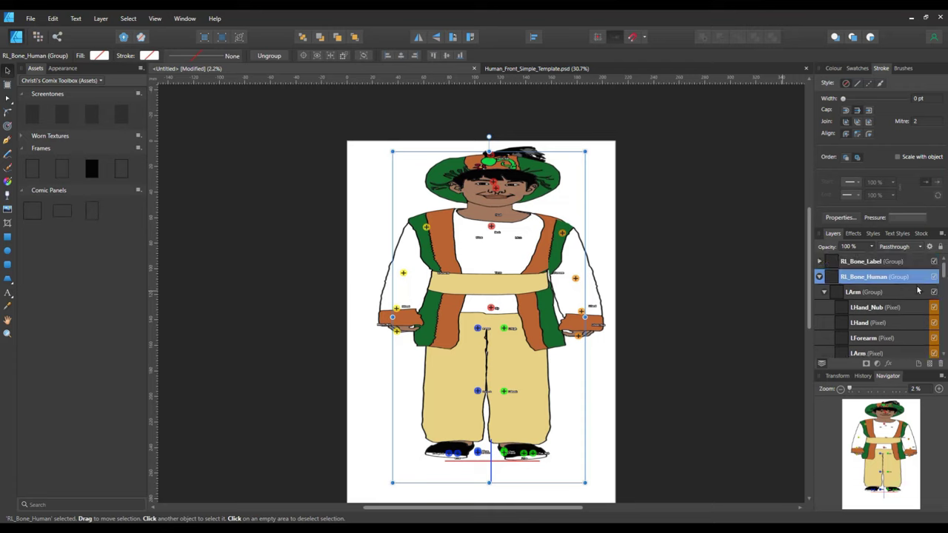
{"action": "scroll", "coordinate": [908, 300], "scroll_direction": "down", "scroll_amount": 5}
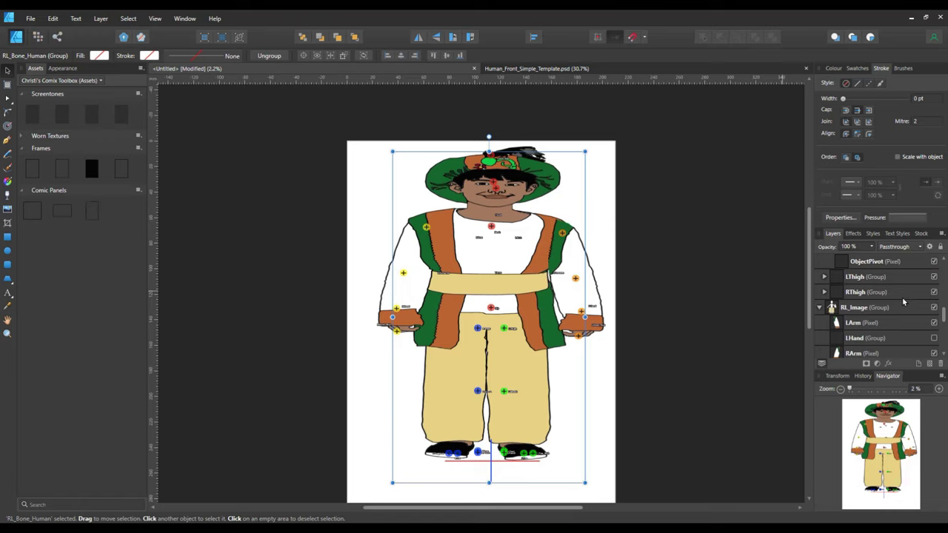
{"action": "scroll", "coordinate": [904, 302], "scroll_direction": "up", "scroll_amount": 3}
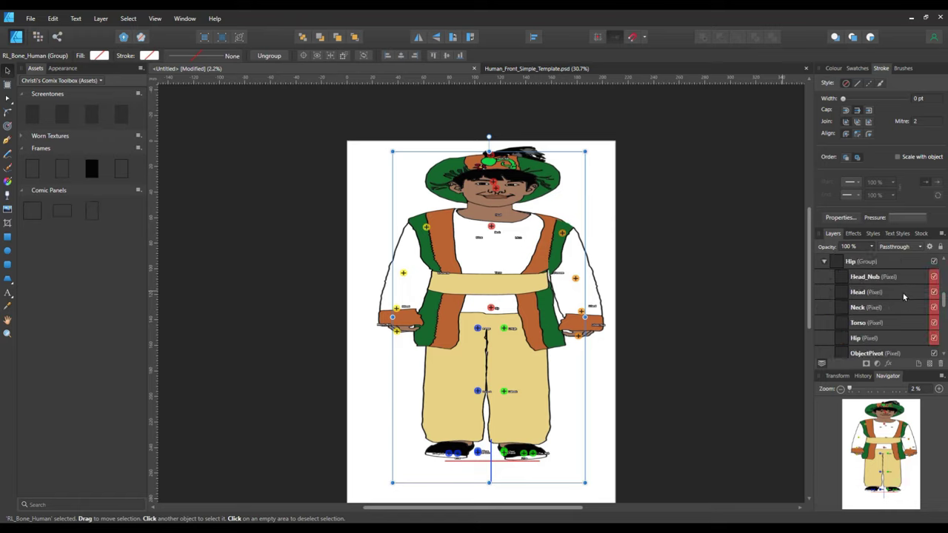
{"action": "left_click", "coordinate": [860, 337]}
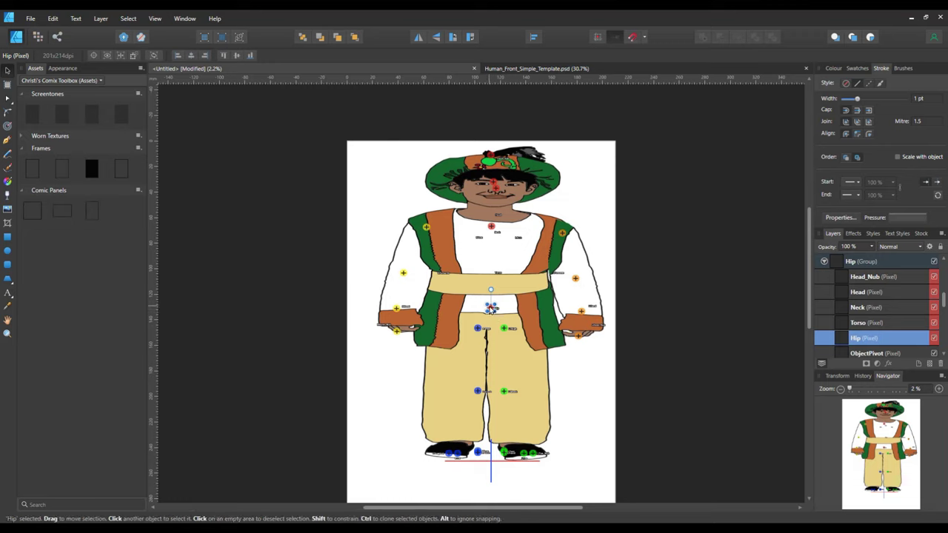
{"action": "left_click_drag", "start_coordinate": [491, 309], "coordinate": [488, 314]}
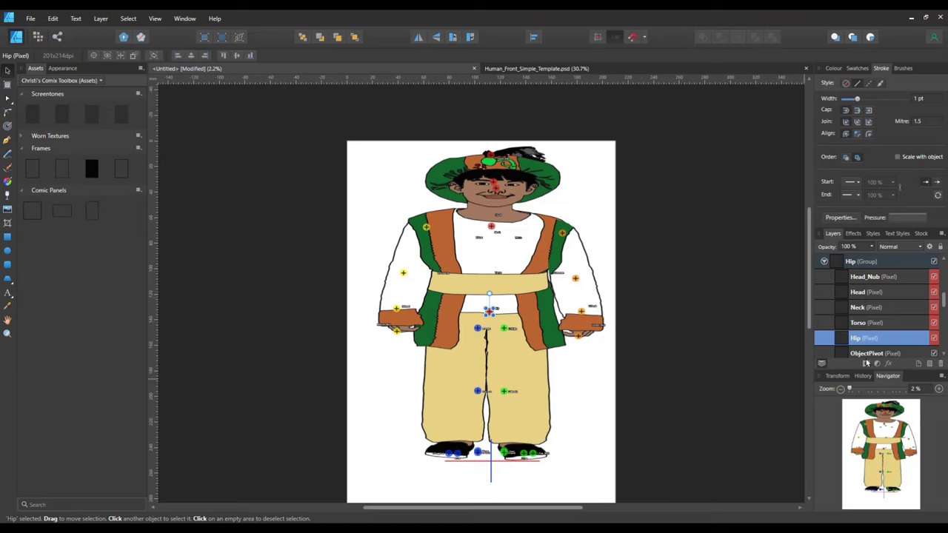
{"action": "left_click", "coordinate": [824, 262]}
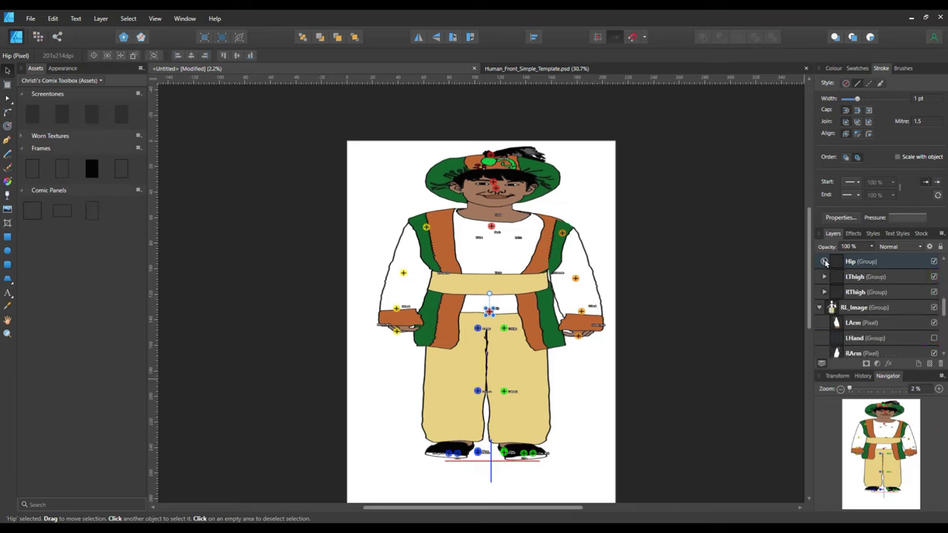
In the LThigh bone group, move the LToe_Nub marker to the lower edge of the left shoe's sole and the LToe marker just above it.
{"action": "left_click", "coordinate": [824, 276]}
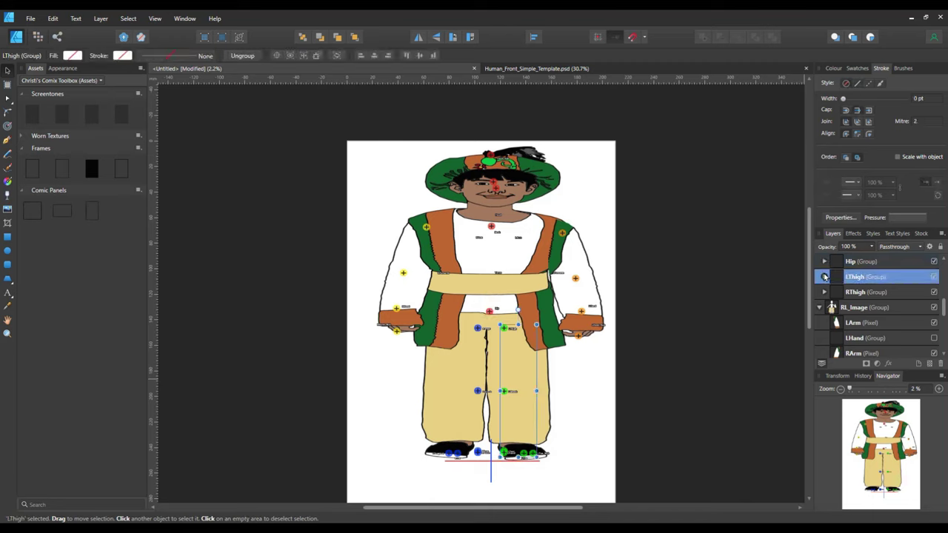
{"action": "left_click", "coordinate": [824, 277]}
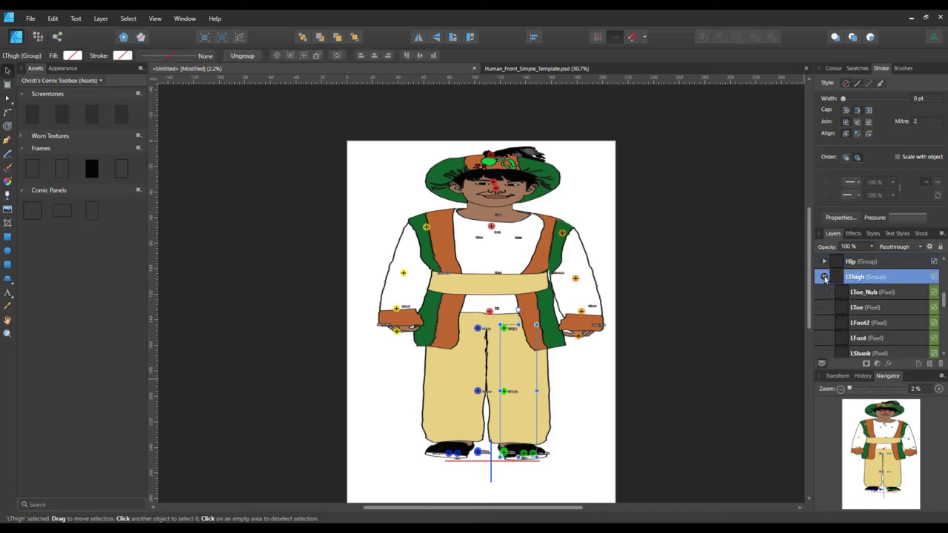
{"action": "left_click", "coordinate": [865, 293]}
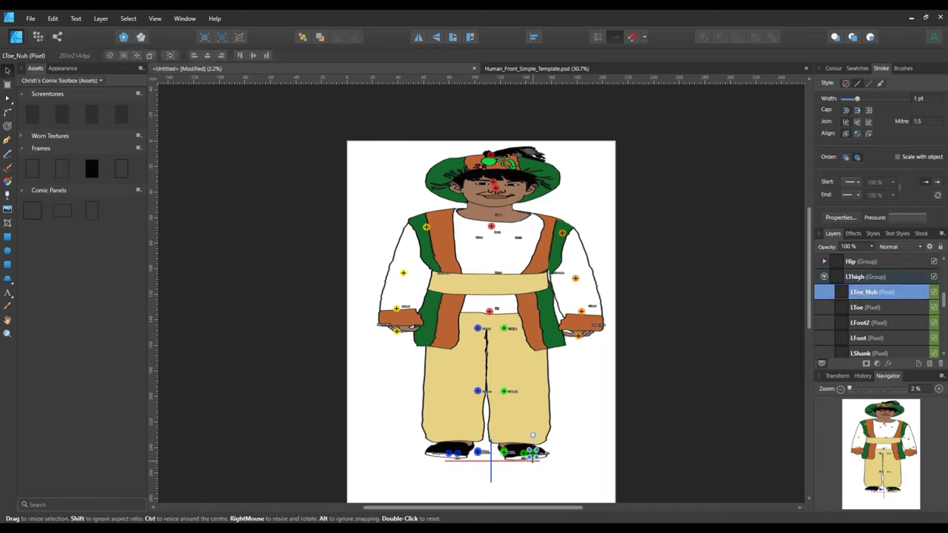
{"action": "left_click_drag", "start_coordinate": [533, 457], "coordinate": [528, 463]}
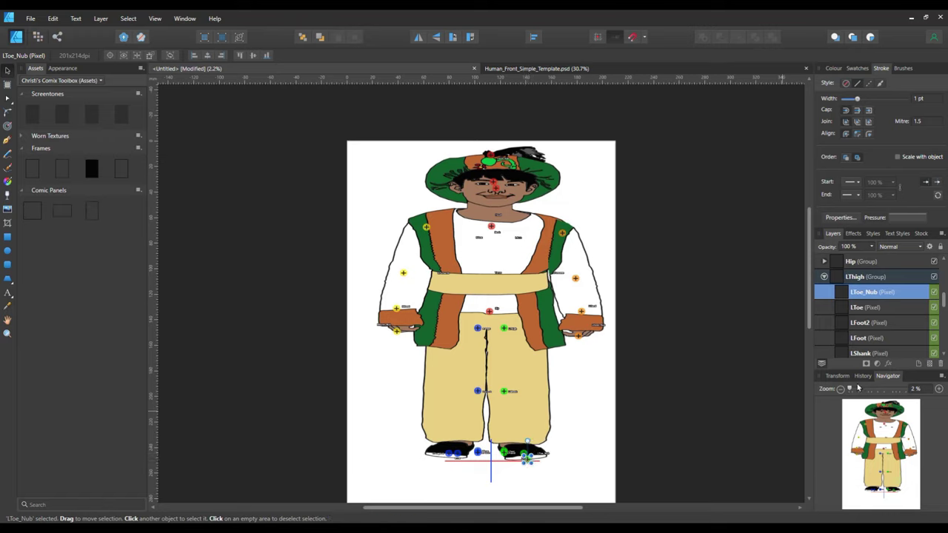
{"action": "left_click", "coordinate": [856, 309]}
{"action": "left_click_drag", "start_coordinate": [517, 458], "coordinate": [517, 457]}
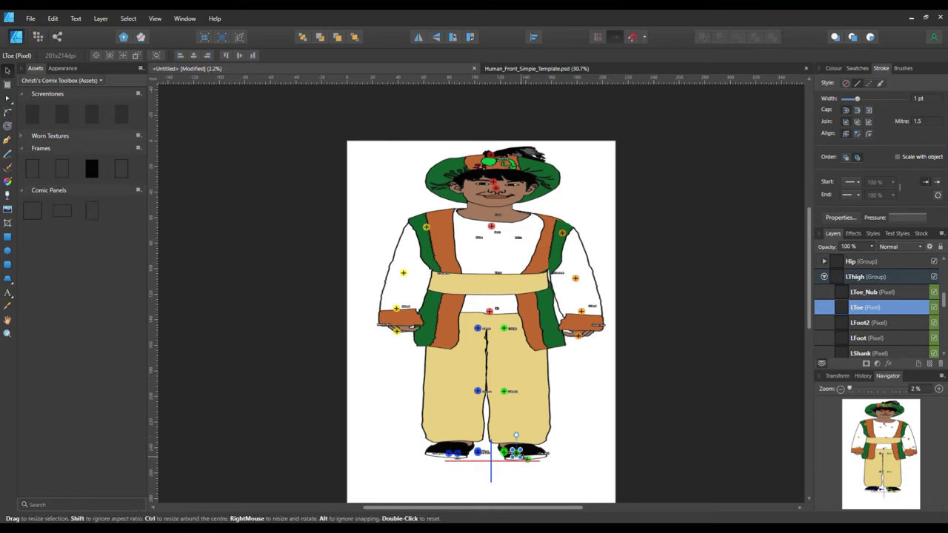
{"action": "left_click", "coordinate": [530, 463]}
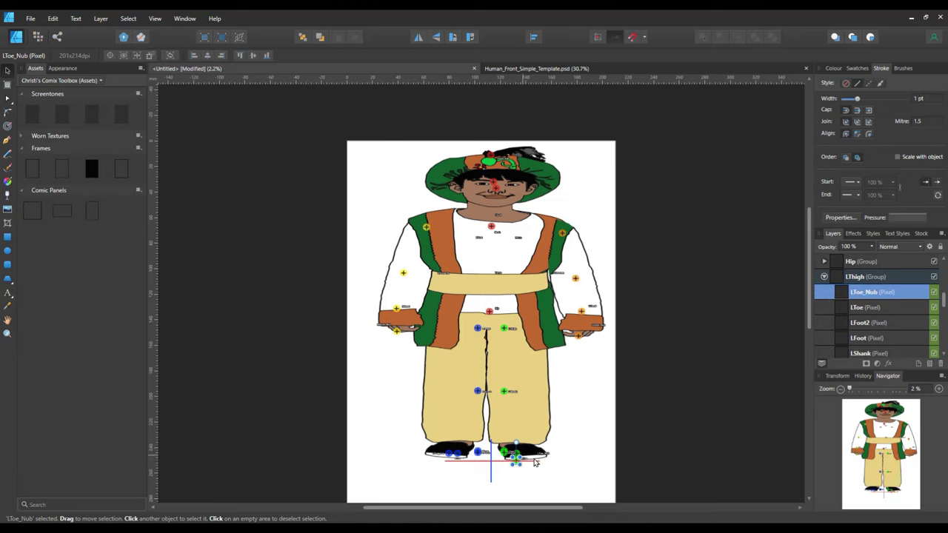
{"action": "left_click", "coordinate": [863, 310]}
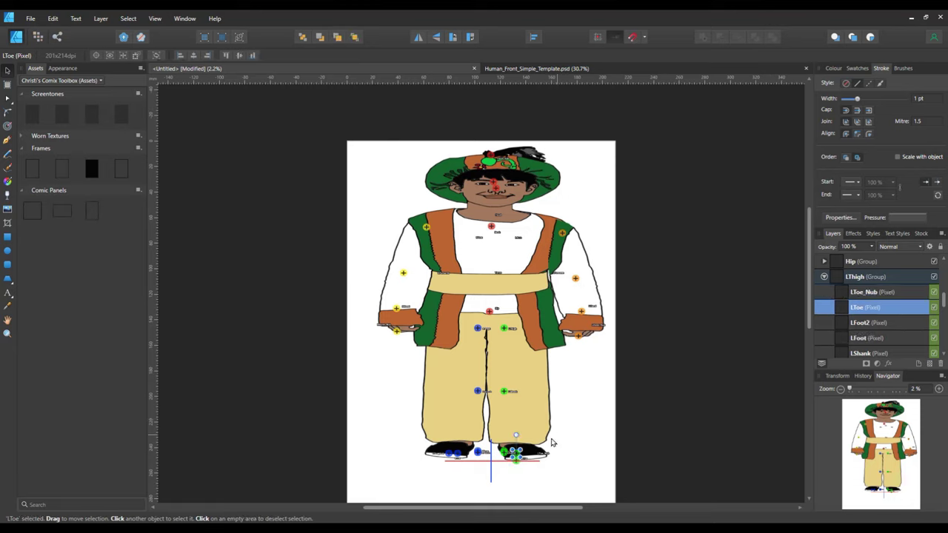
{"action": "left_click_drag", "start_coordinate": [519, 458], "coordinate": [523, 457]}
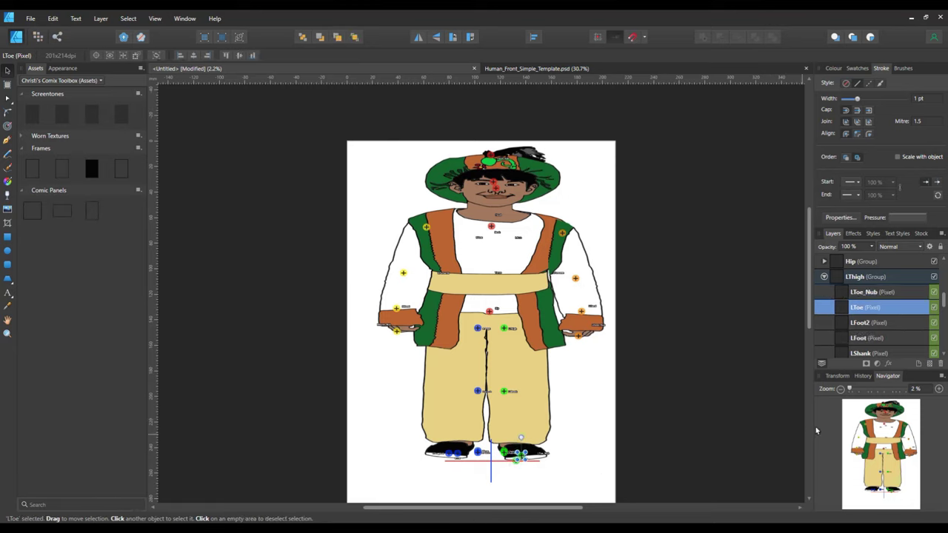
Move the LFoot2 marker outward onto the black upper of the left shoe and the LFoot marker up to the trouser hem at the ankle.
{"action": "left_click", "coordinate": [863, 326]}
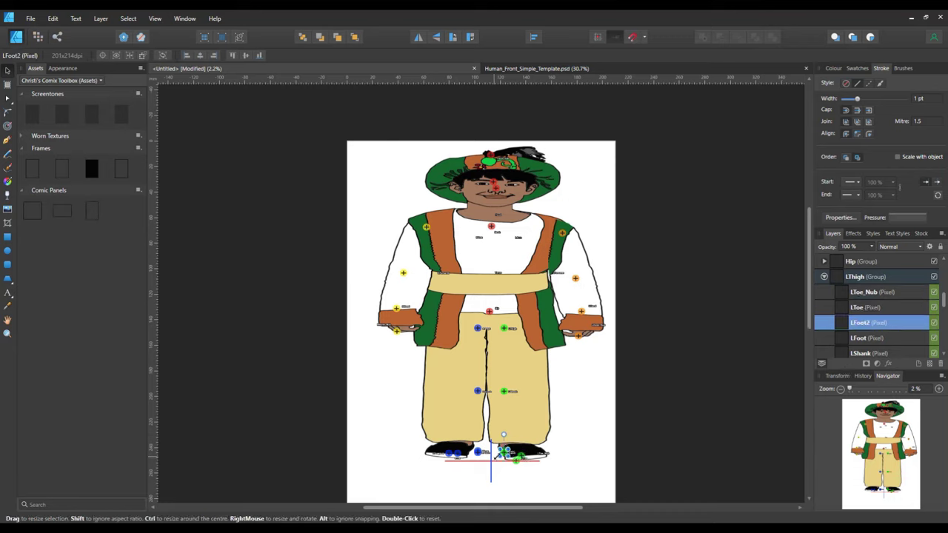
{"action": "left_click_drag", "start_coordinate": [503, 453], "coordinate": [512, 454]}
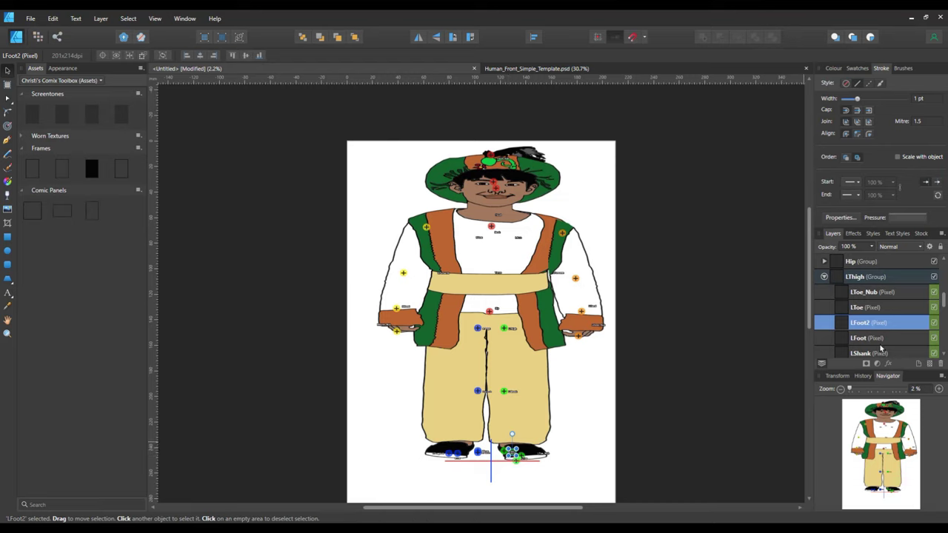
{"action": "left_click", "coordinate": [858, 338]}
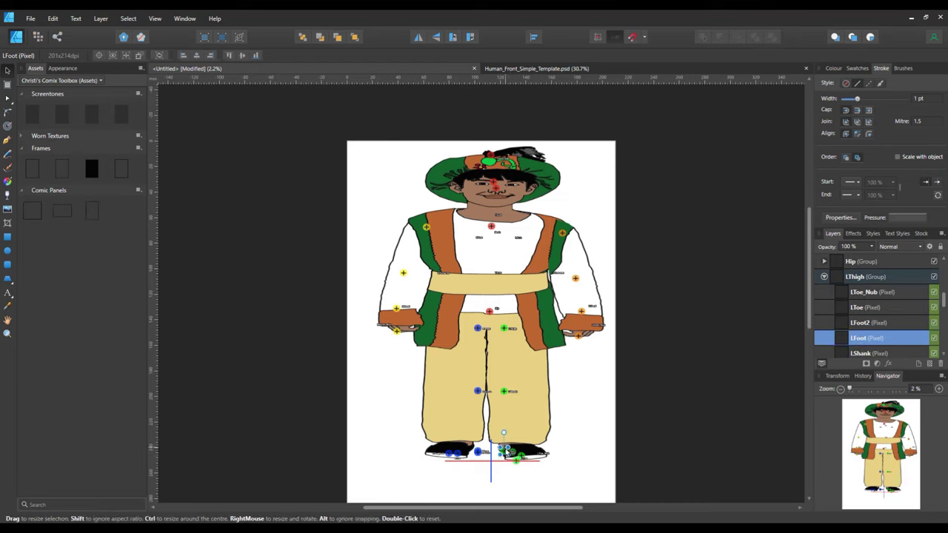
{"action": "left_click_drag", "start_coordinate": [506, 450], "coordinate": [515, 440]}
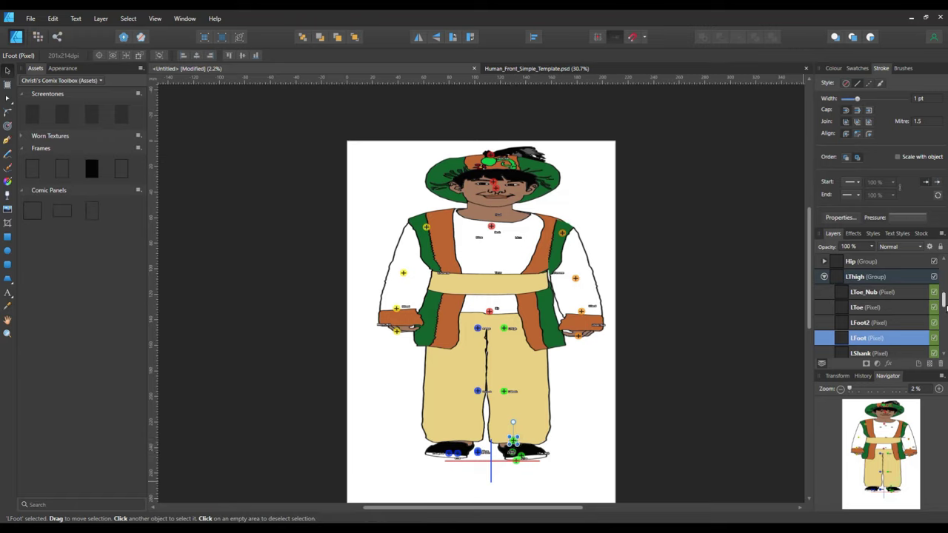
Move the LShank marker to the middle of the left trouser leg at the knee and the LThigh marker slightly outward at the hip joint.
{"action": "scroll", "coordinate": [945, 300], "scroll_direction": "down", "scroll_amount": 3}
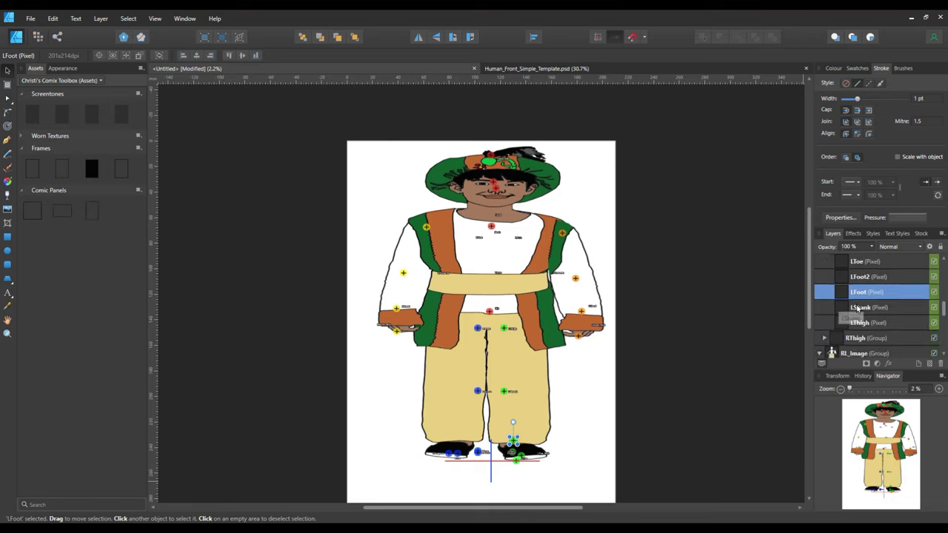
{"action": "left_click", "coordinate": [860, 308]}
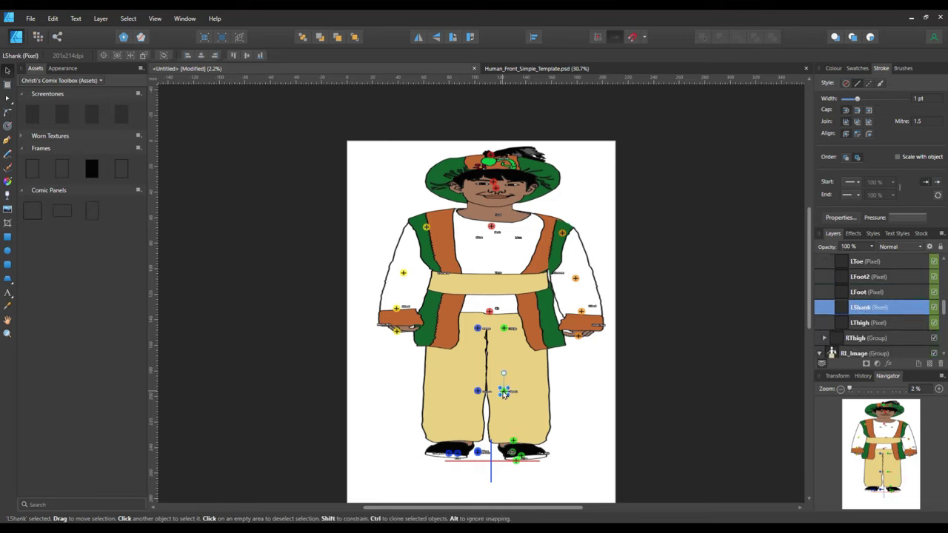
{"action": "left_click_drag", "start_coordinate": [505, 390], "coordinate": [516, 387]}
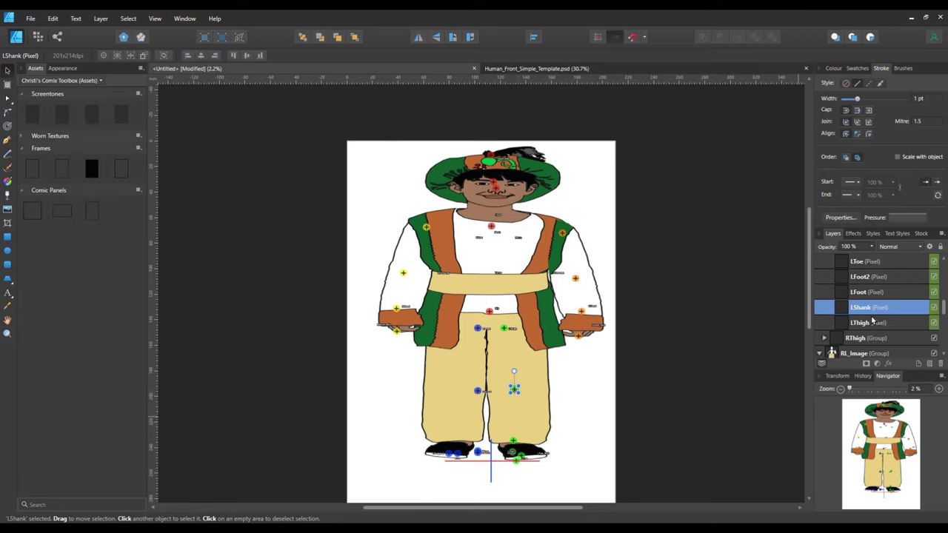
{"action": "left_click", "coordinate": [873, 326]}
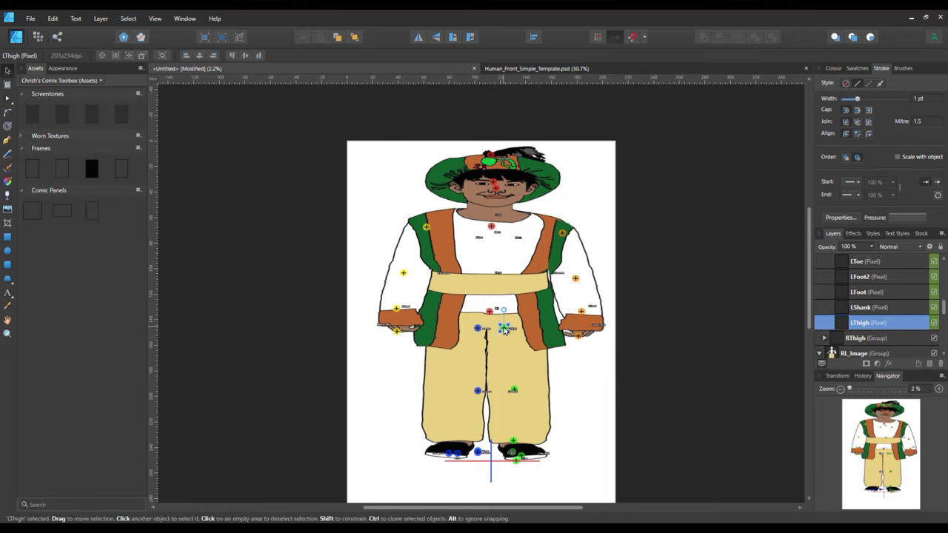
{"action": "left_click_drag", "start_coordinate": [504, 330], "coordinate": [511, 330]}
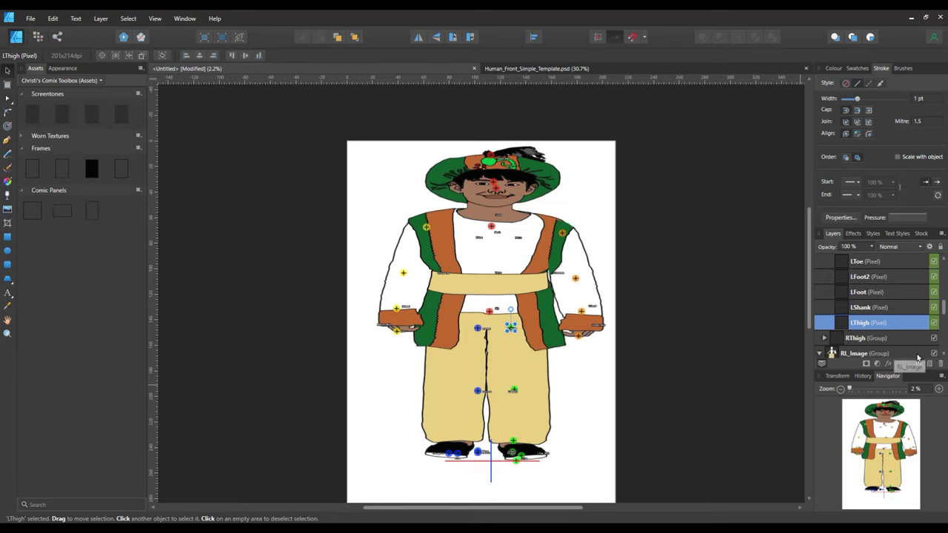
In the RThigh bone group, move the RToe_Nub marker inward toward the right shoe's sole and the RToe marker just above it.
{"action": "left_click", "coordinate": [826, 337]}
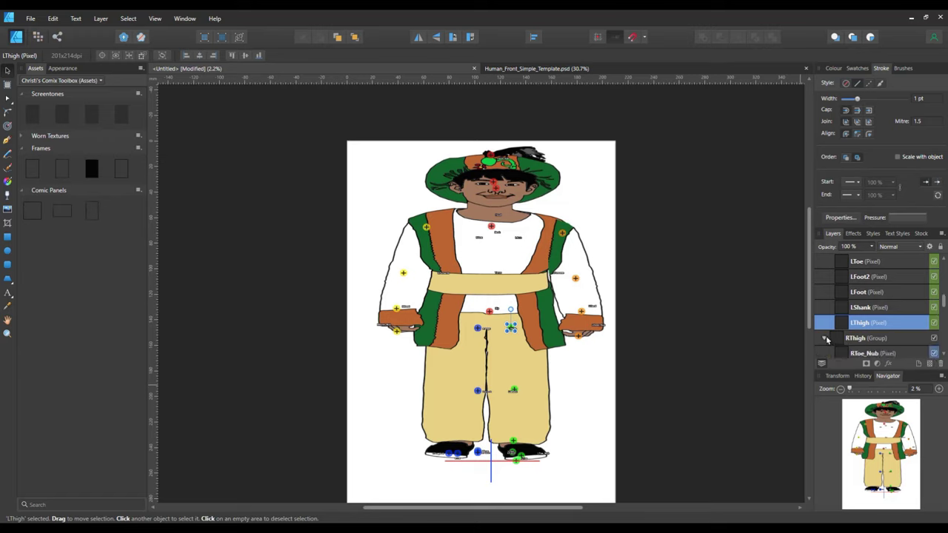
{"action": "left_click_drag", "start_coordinate": [945, 296], "coordinate": [944, 309]}
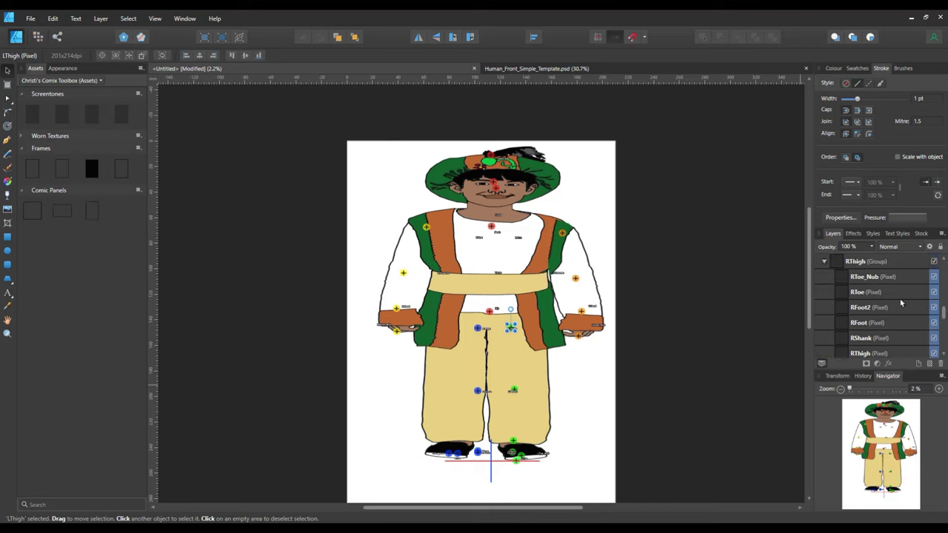
{"action": "left_click", "coordinate": [867, 276]}
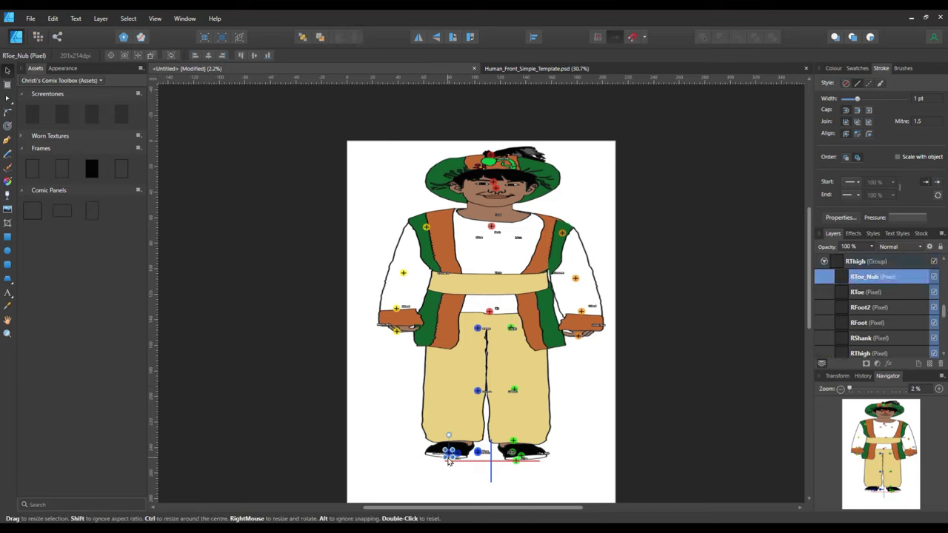
{"action": "left_click_drag", "start_coordinate": [454, 461], "coordinate": [459, 463]}
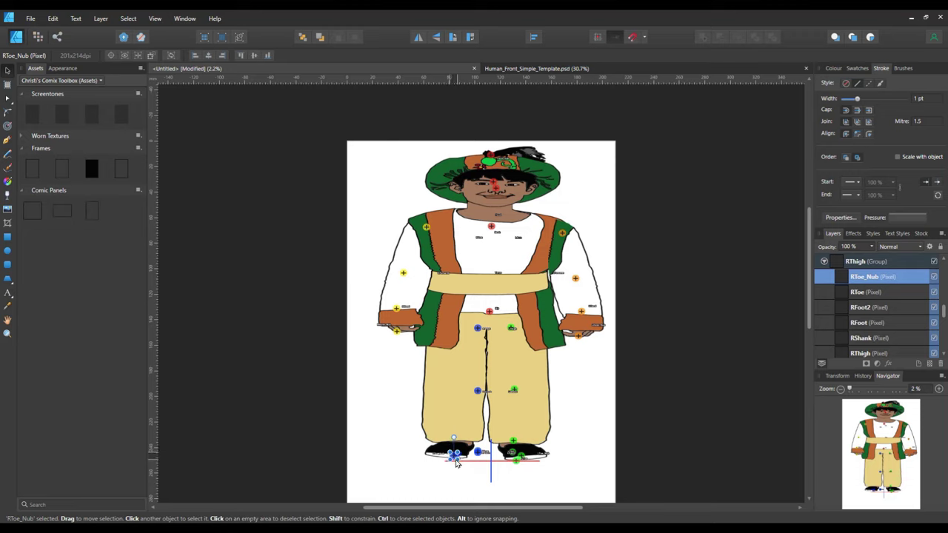
{"action": "left_click", "coordinate": [865, 293]}
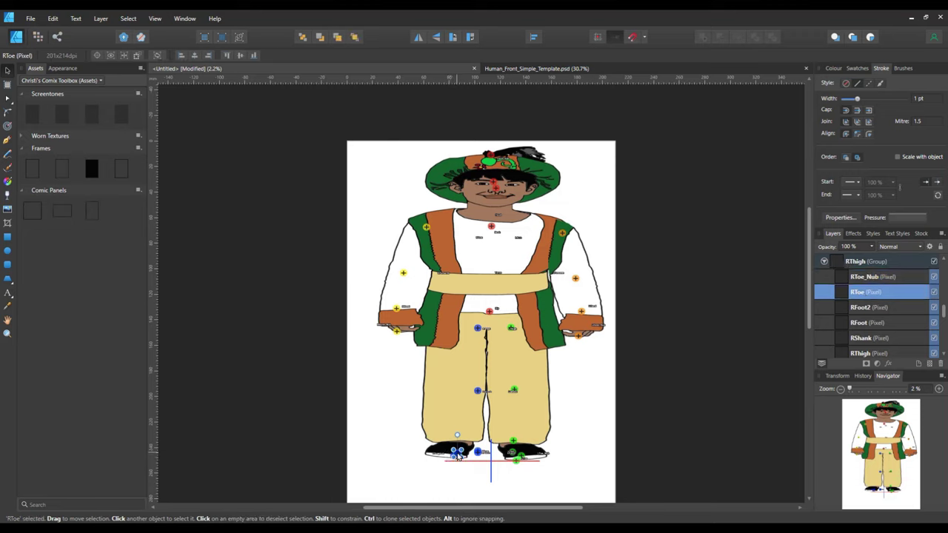
{"action": "left_click_drag", "start_coordinate": [457, 455], "coordinate": [451, 453]}
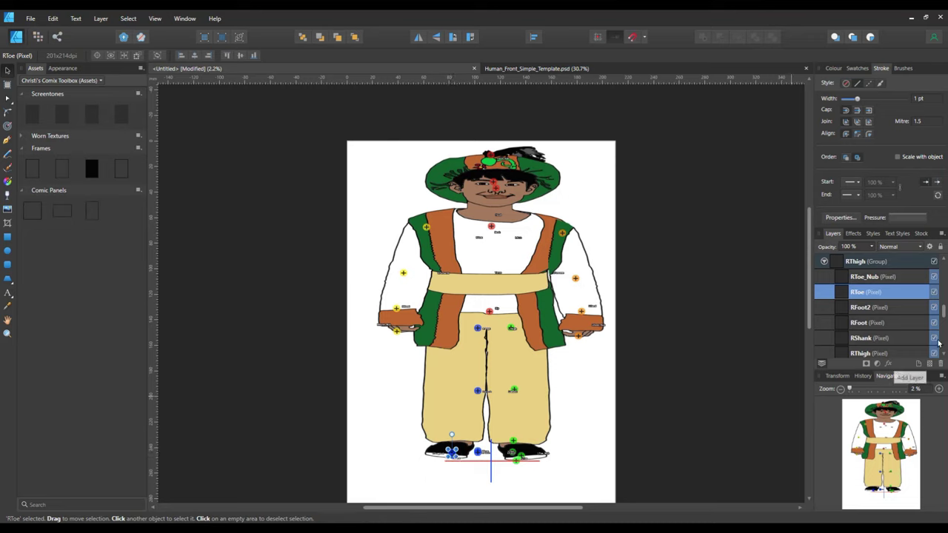
Move the RFoot2 marker outward onto the black upper of the right shoe and the RFoot marker up to the trouser hem at the ankle.
{"action": "left_click", "coordinate": [870, 310]}
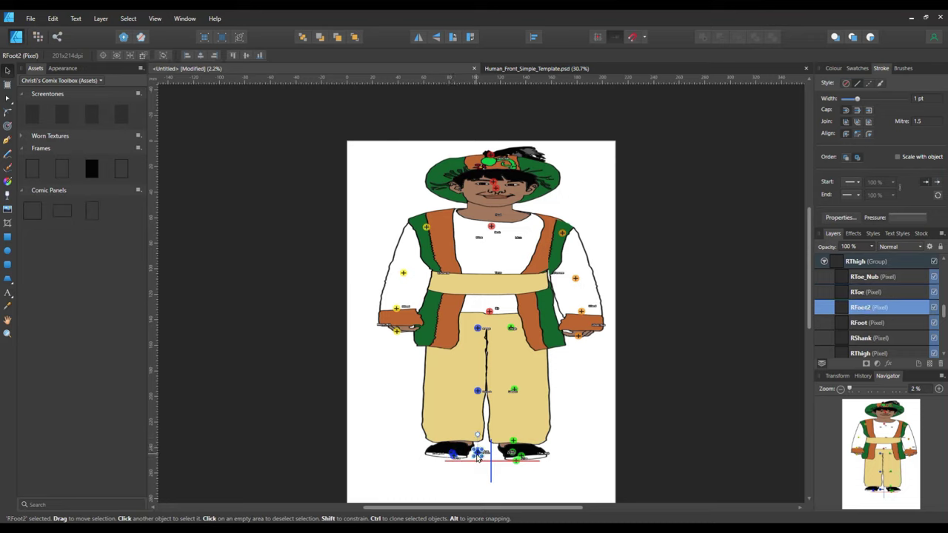
{"action": "left_click_drag", "start_coordinate": [478, 455], "coordinate": [461, 448]}
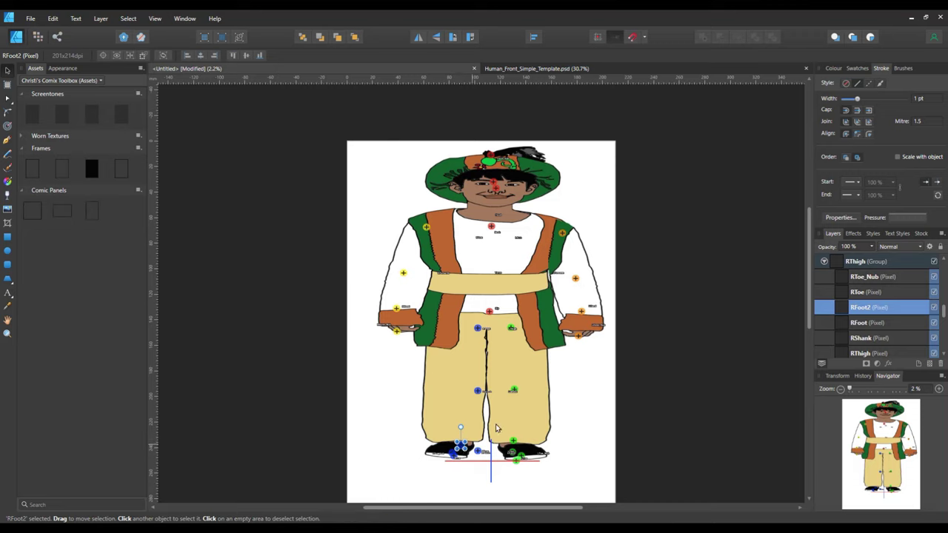
{"action": "left_click", "coordinate": [870, 323]}
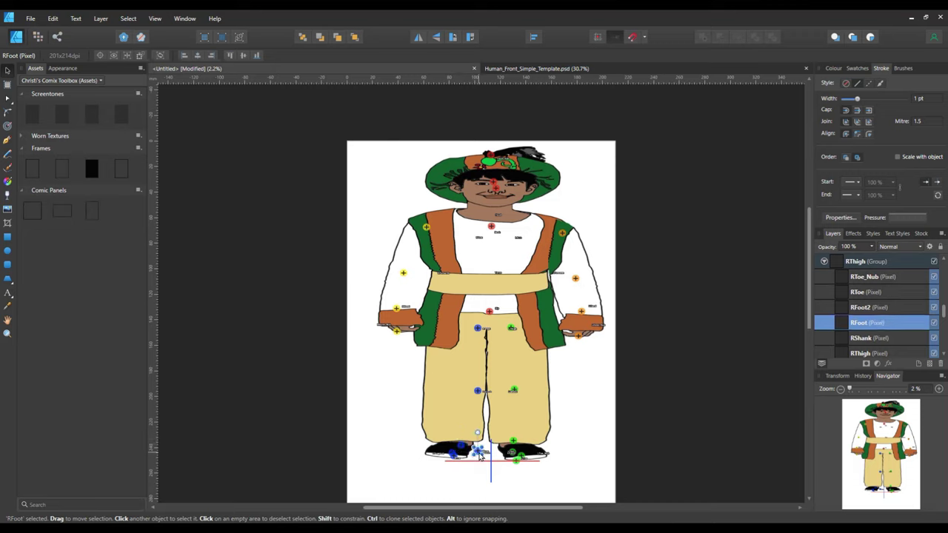
{"action": "left_click_drag", "start_coordinate": [480, 454], "coordinate": [454, 441]}
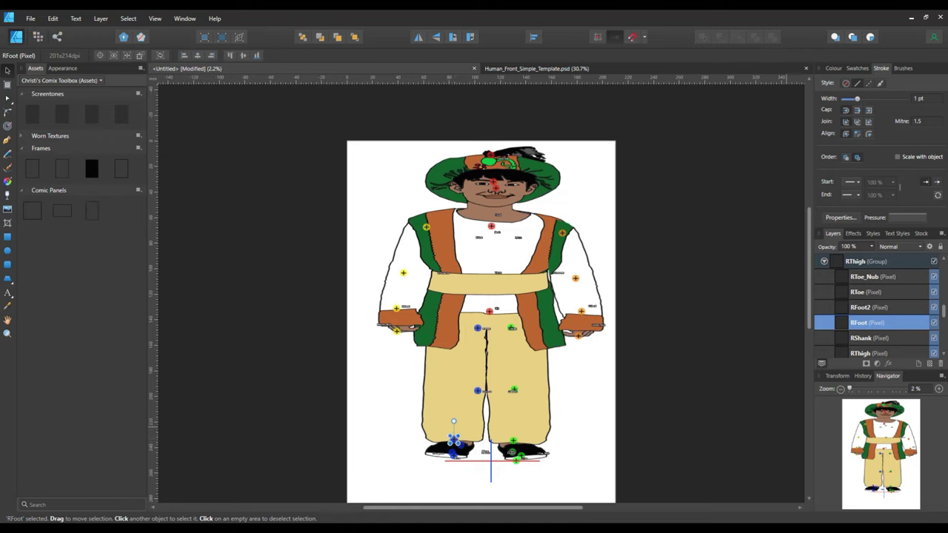
Move the RShank marker to the middle of the right trouser leg at the knee and the RThigh marker slightly outward at the hip joint.
{"action": "left_click", "coordinate": [864, 339]}
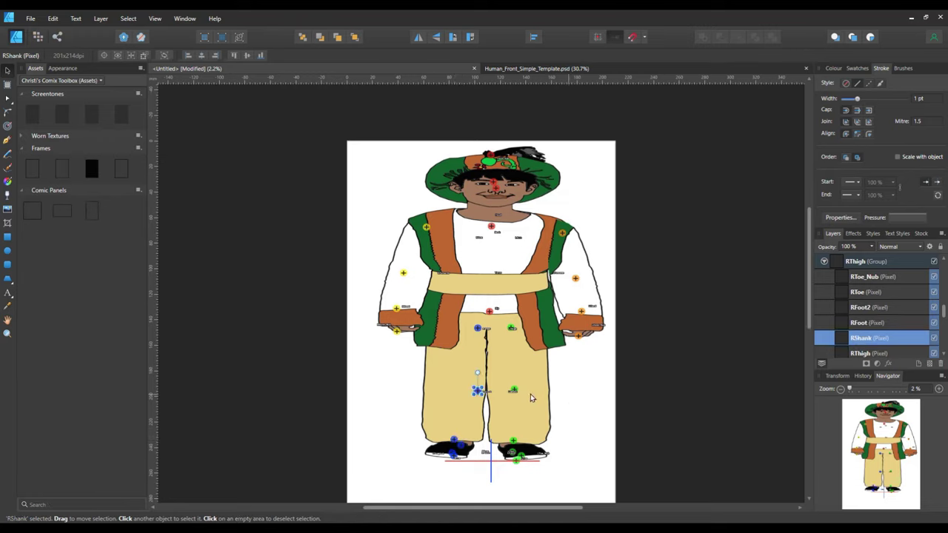
{"action": "left_click_drag", "start_coordinate": [478, 393], "coordinate": [456, 390]}
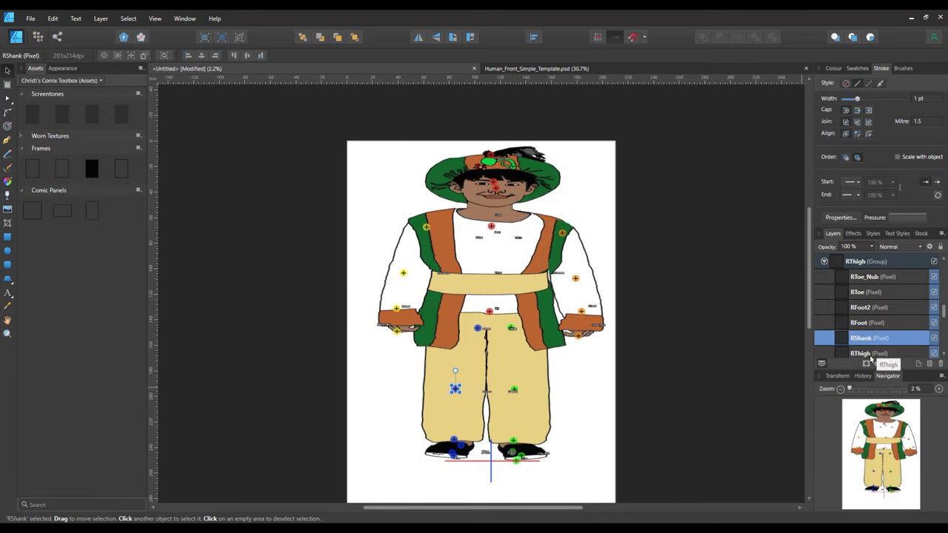
{"action": "left_click", "coordinate": [866, 354]}
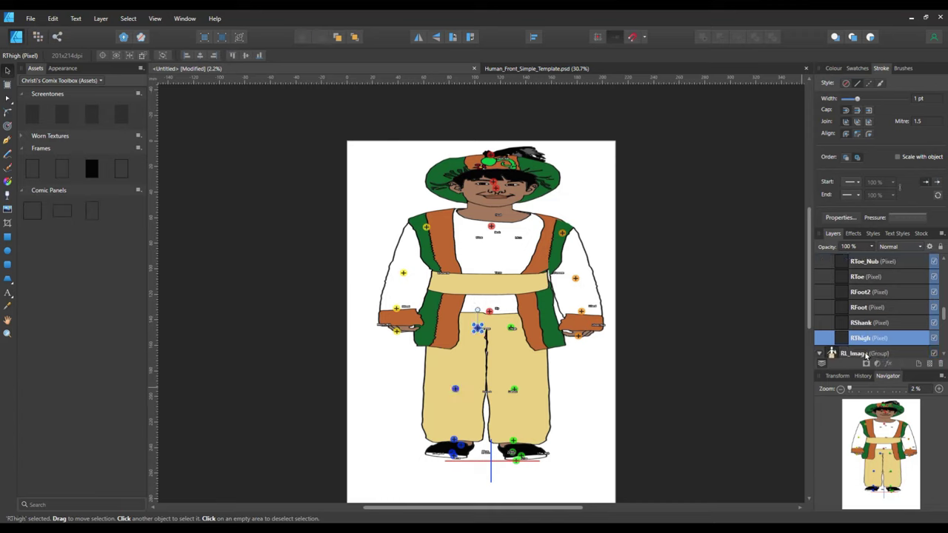
{"action": "left_click_drag", "start_coordinate": [480, 332], "coordinate": [462, 328]}
Select all objects in the document and export them as PSD (preserve editability) with the area set to Selection Only.
{"action": "left_click", "coordinate": [33, 19]}
{"action": "left_click", "coordinate": [32, 19]}
{"action": "left_click", "coordinate": [128, 19]}
{"action": "left_click", "coordinate": [129, 21]}
{"action": "left_click", "coordinate": [128, 18]}
{"action": "left_click", "coordinate": [116, 28]}
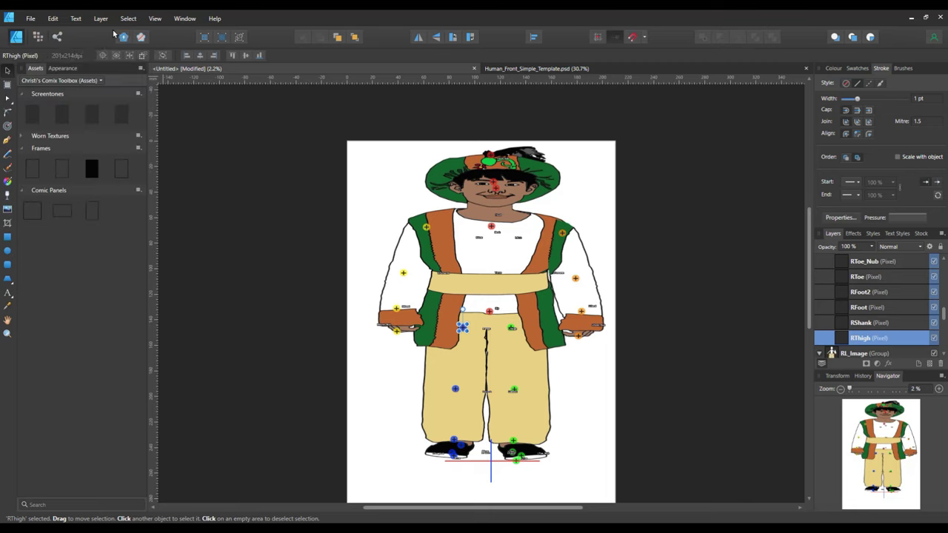
{"action": "left_click", "coordinate": [31, 19]}
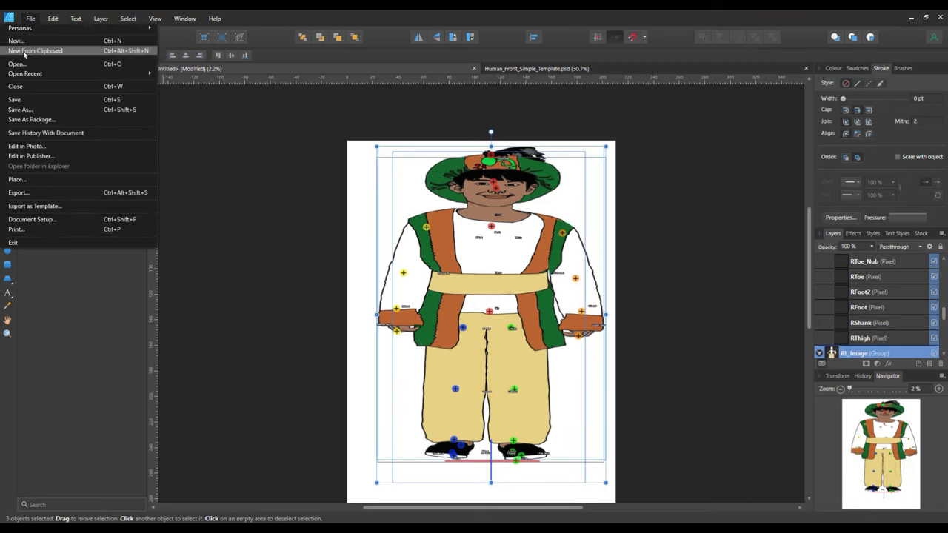
{"action": "left_click", "coordinate": [53, 194]}
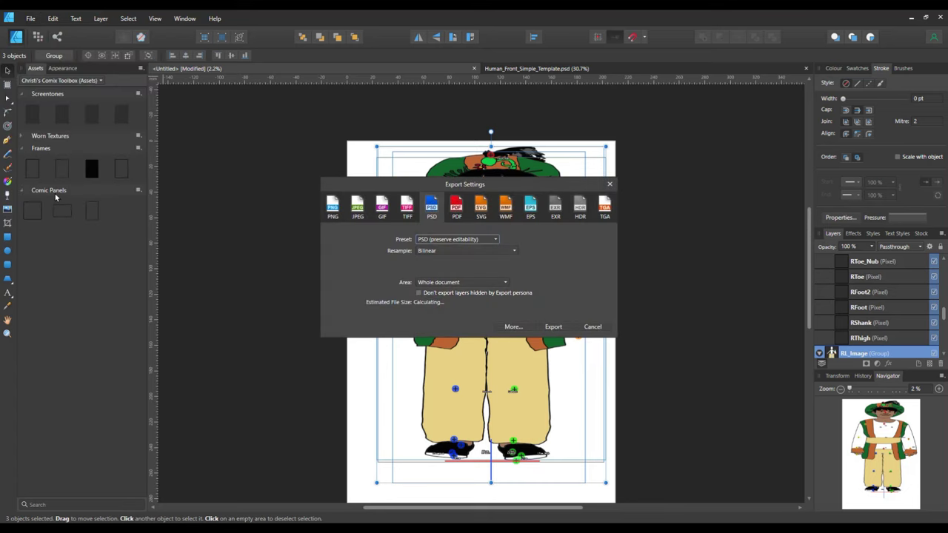
{"action": "left_click", "coordinate": [503, 284]}
{"action": "left_click", "coordinate": [459, 315]}
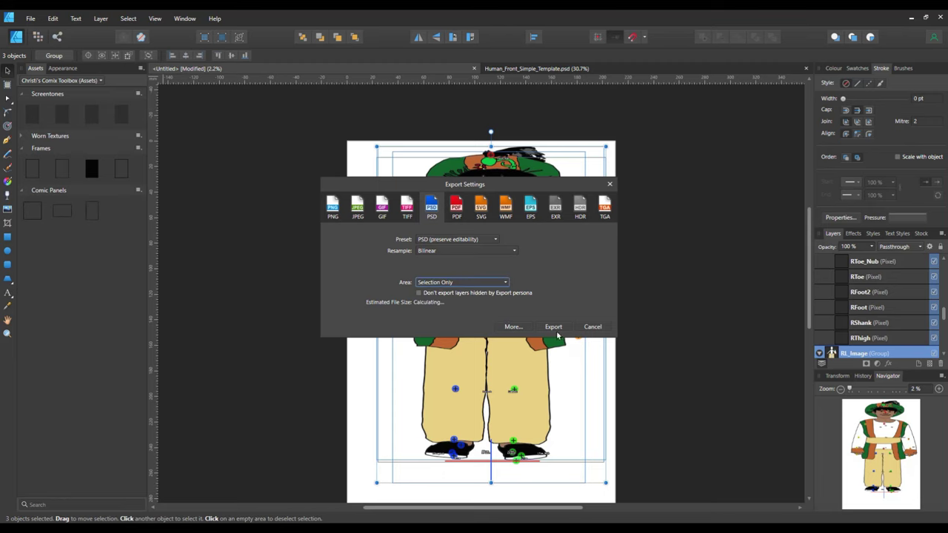
{"action": "left_click", "coordinate": [554, 328]}
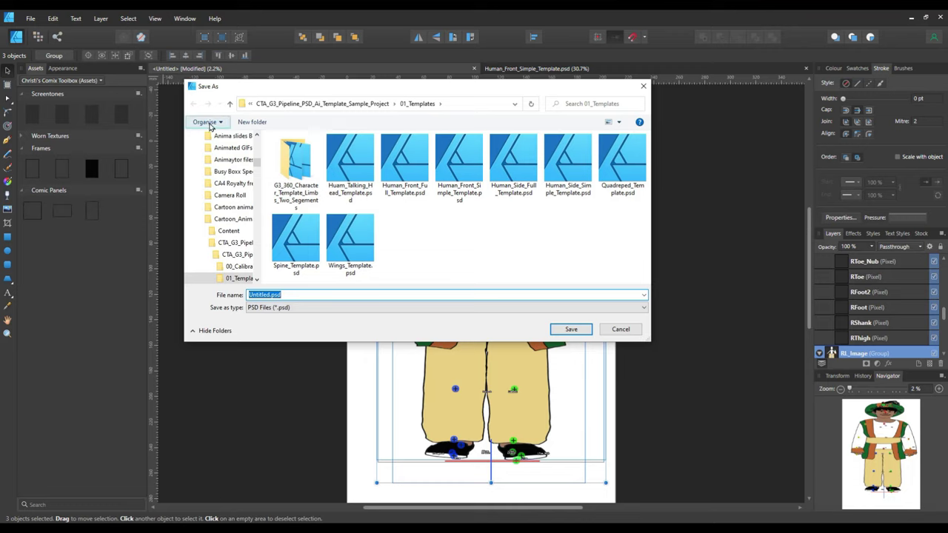
Save the exported PSD to the Desktop under the file name Samle.psd.
{"action": "scroll", "coordinate": [225, 159], "scroll_direction": "up", "scroll_amount": 5}
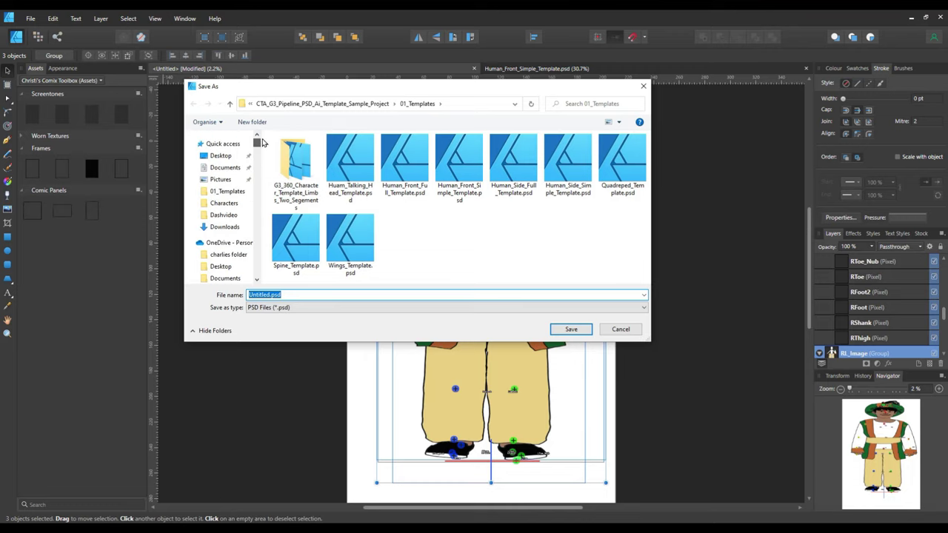
{"action": "left_click", "coordinate": [221, 155]}
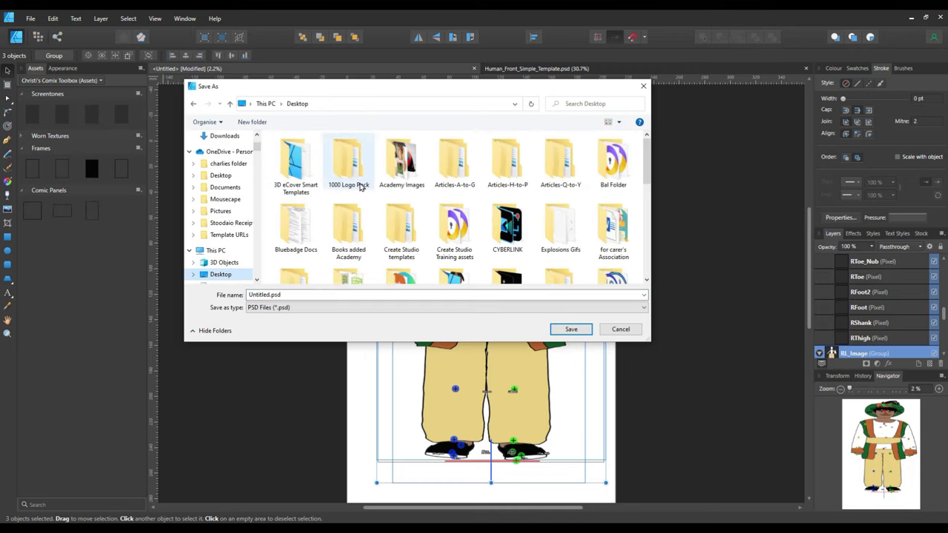
{"action": "left_click", "coordinate": [265, 294]}
{"action": "double_click", "coordinate": [270, 294]}
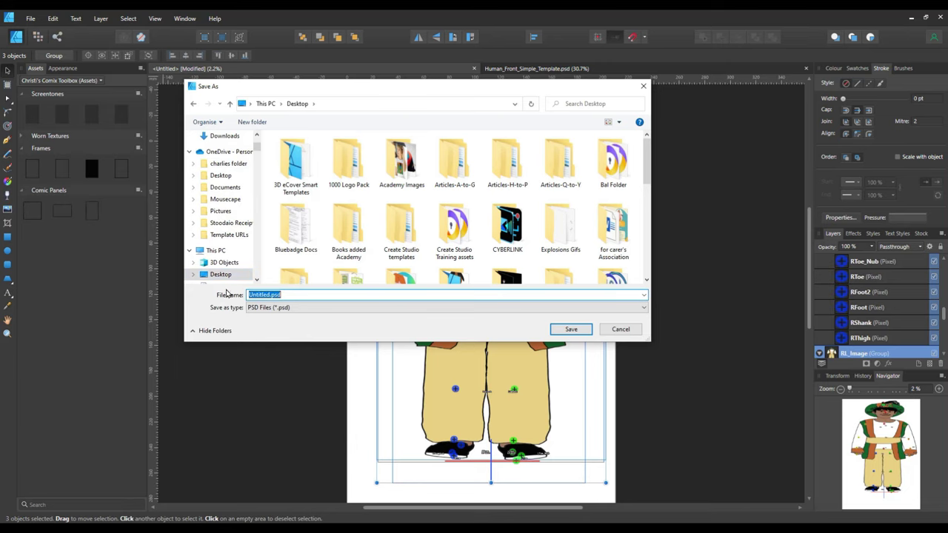
{"action": "left_click", "coordinate": [258, 294]}
{"action": "left_click_drag", "start_coordinate": [271, 295], "coordinate": [224, 291]}
{"action": "type", "text": "Sam"}
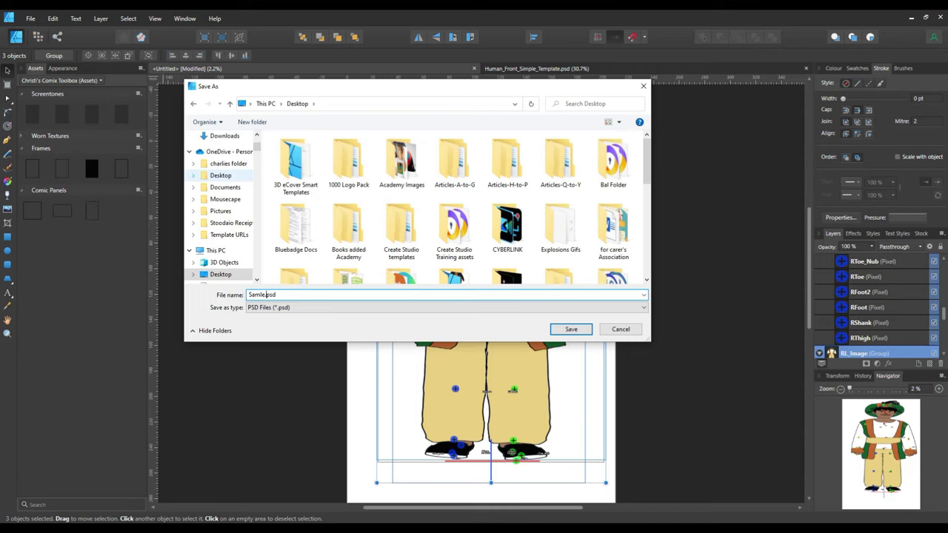
{"action": "left_click", "coordinate": [603, 334]}
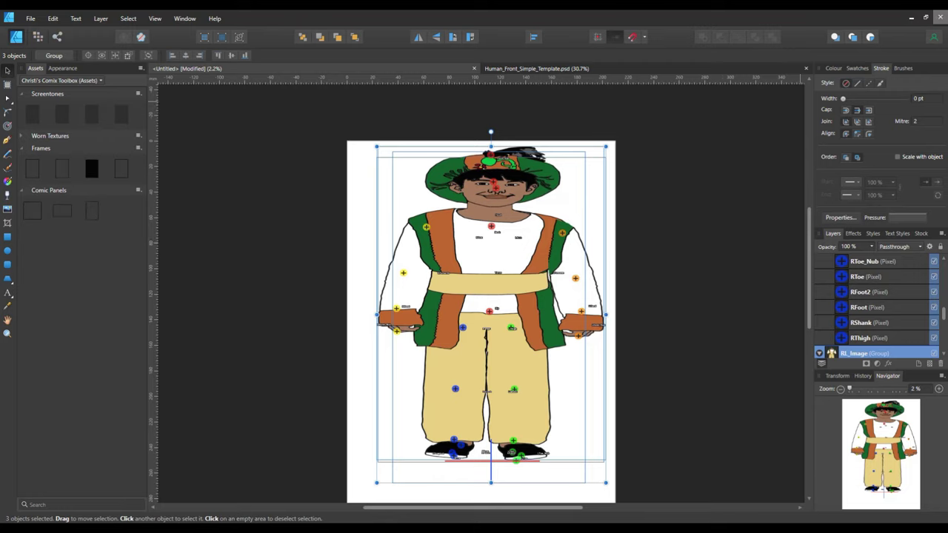
Close Affinity Designer without saving the untitled document, and launch Cartoon Animator 4 from the desktop.
{"action": "left_click", "coordinate": [942, 17]}
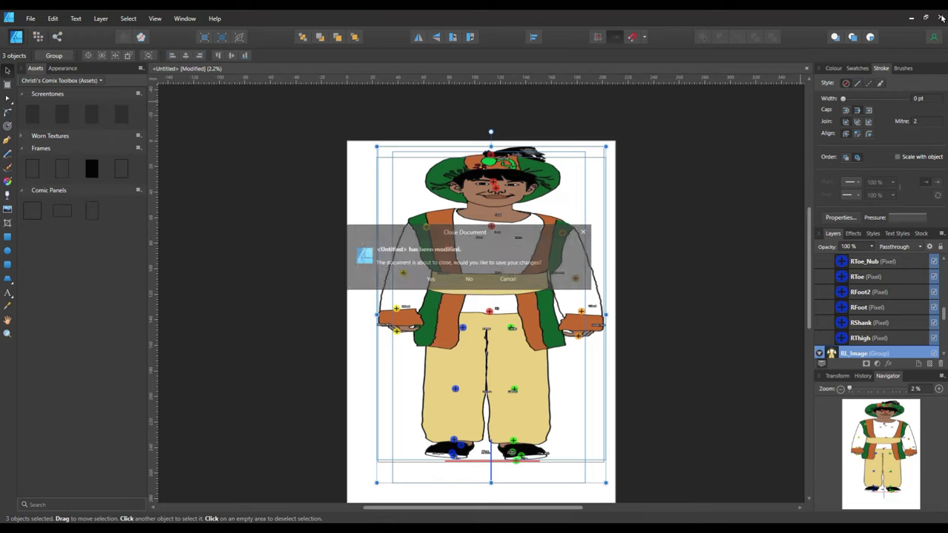
{"action": "left_click", "coordinate": [469, 280]}
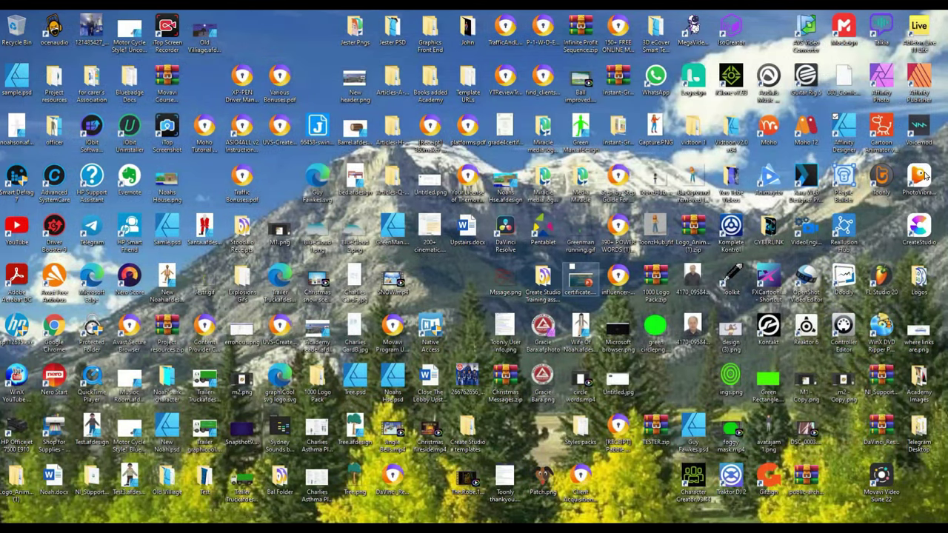
{"action": "left_click", "coordinate": [883, 131]}
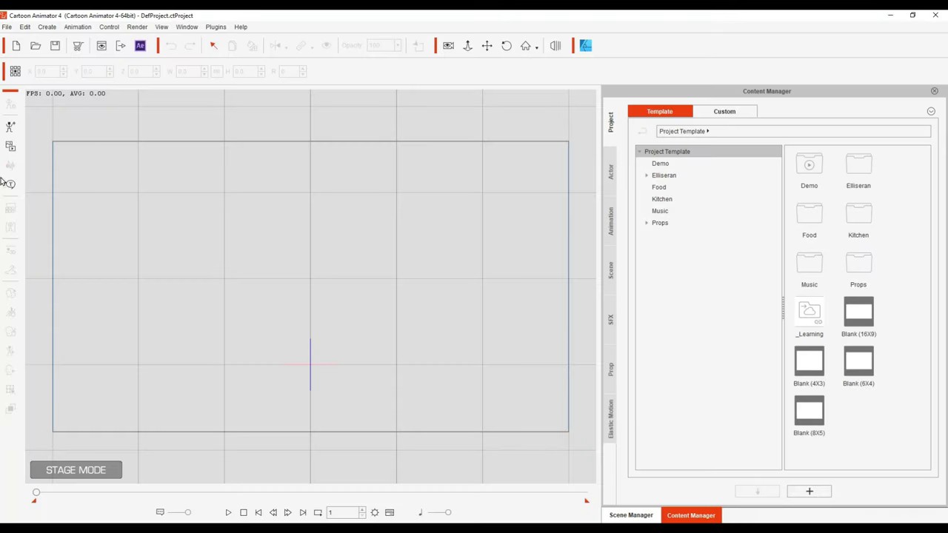
Create a G3 character from Samle.psd on the Desktop and return from the composer to the stage.
{"action": "left_click", "coordinate": [13, 131]}
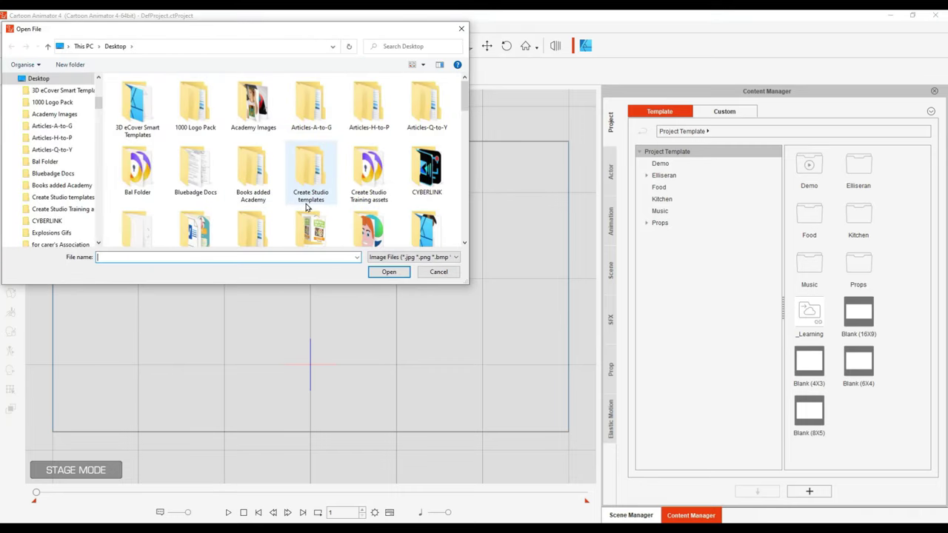
{"action": "left_click_drag", "start_coordinate": [466, 98], "coordinate": [464, 234]}
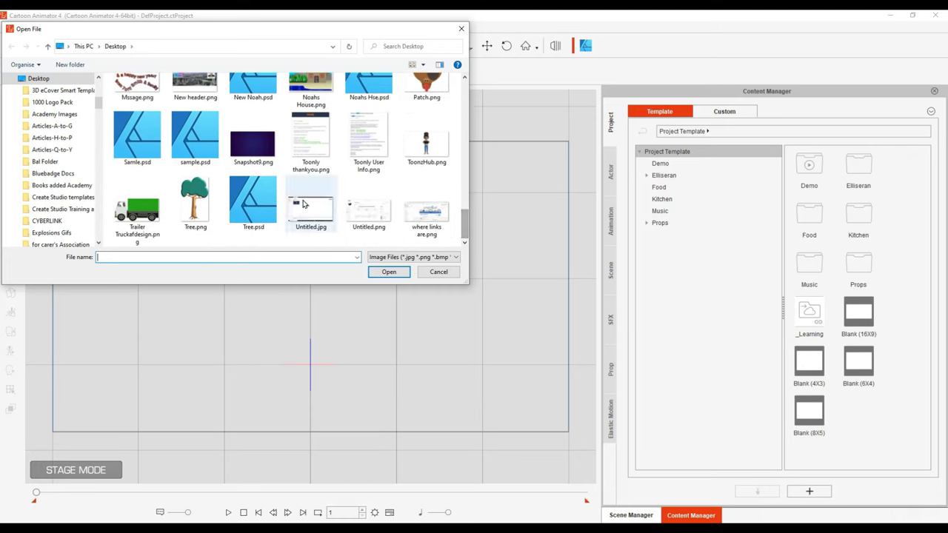
{"action": "left_click", "coordinate": [133, 143]}
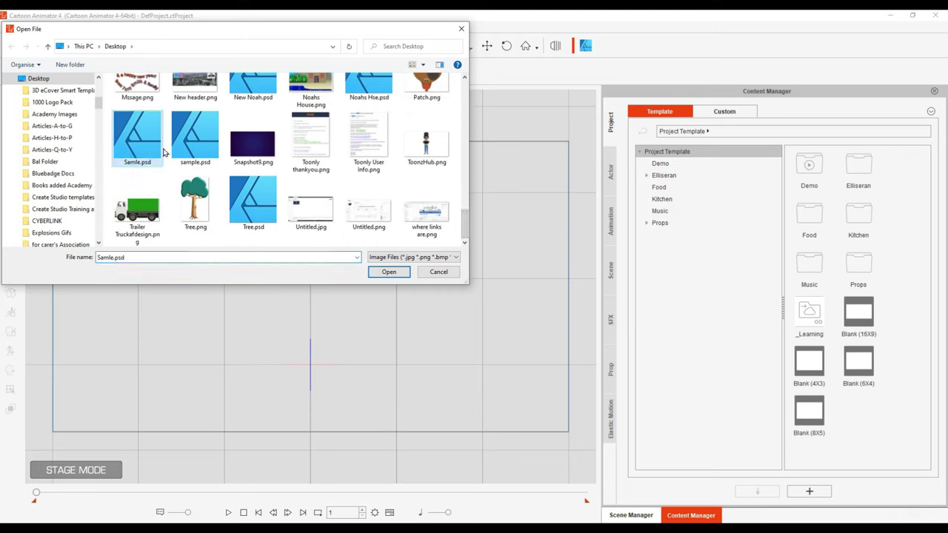
{"action": "left_click", "coordinate": [398, 268]}
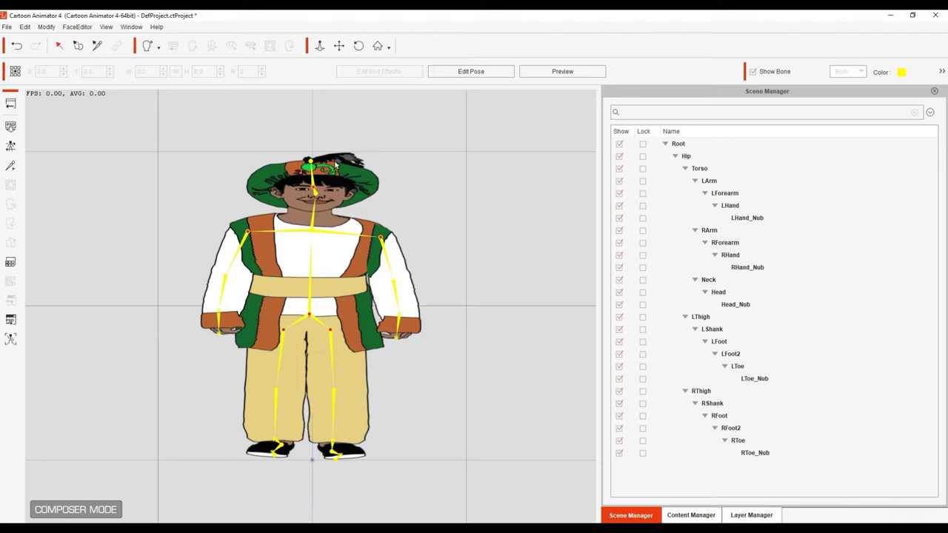
{"action": "left_click", "coordinate": [10, 105]}
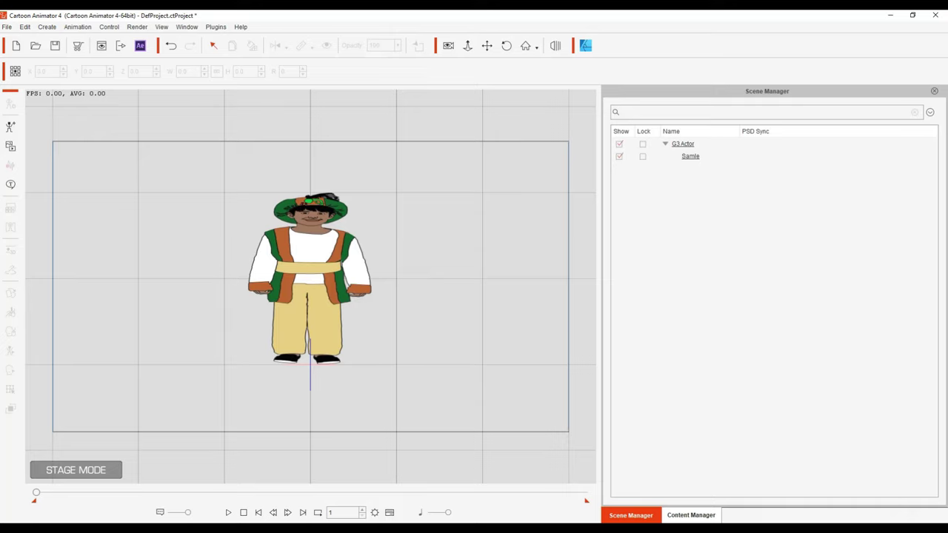
Open the animation template folder Motion > 1_G3 Human > Elastic Folks_Front > Move in the content library.
{"action": "left_click", "coordinate": [703, 518]}
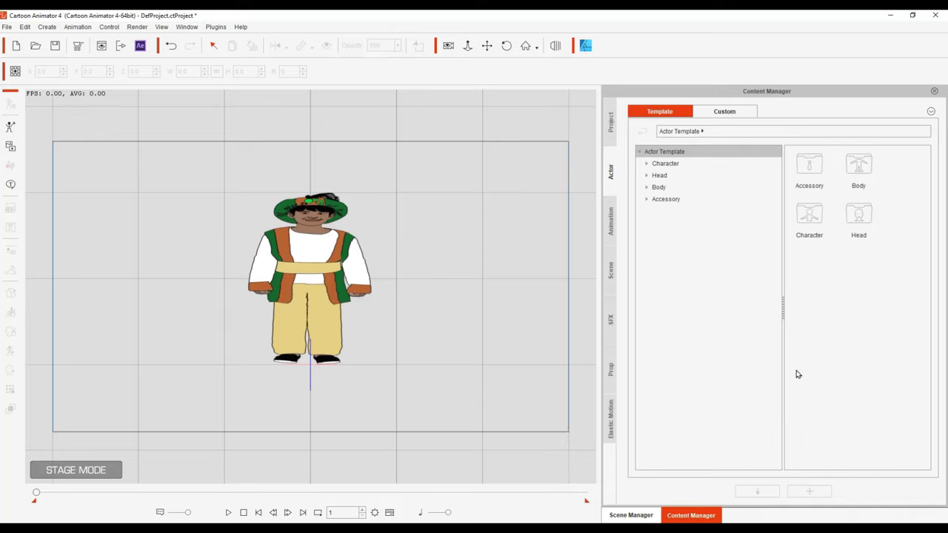
{"action": "left_click", "coordinate": [612, 228]}
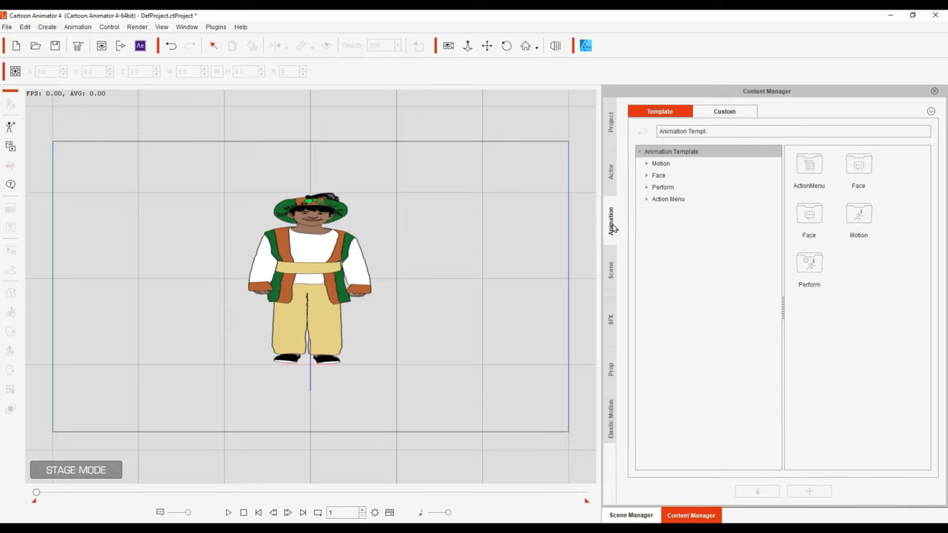
{"action": "double_click", "coordinate": [866, 222]}
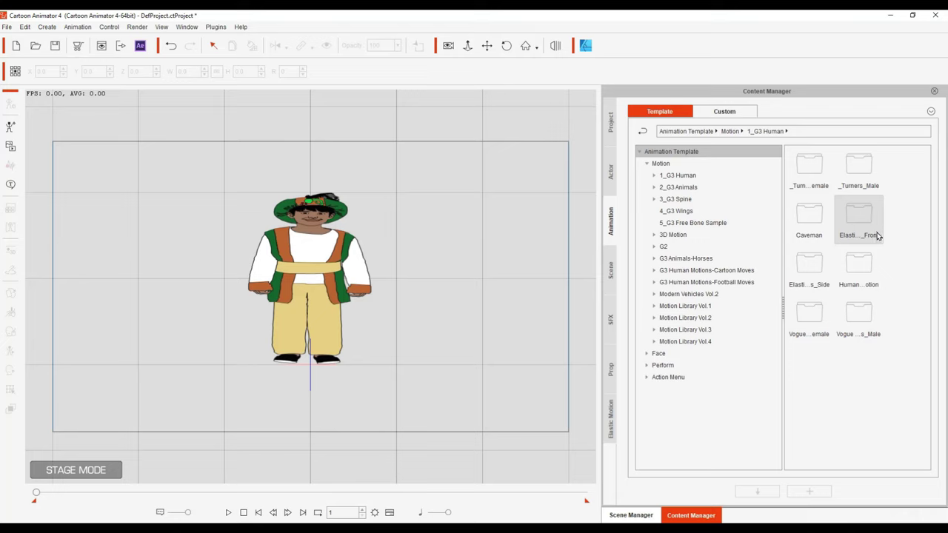
{"action": "double_click", "coordinate": [862, 214]}
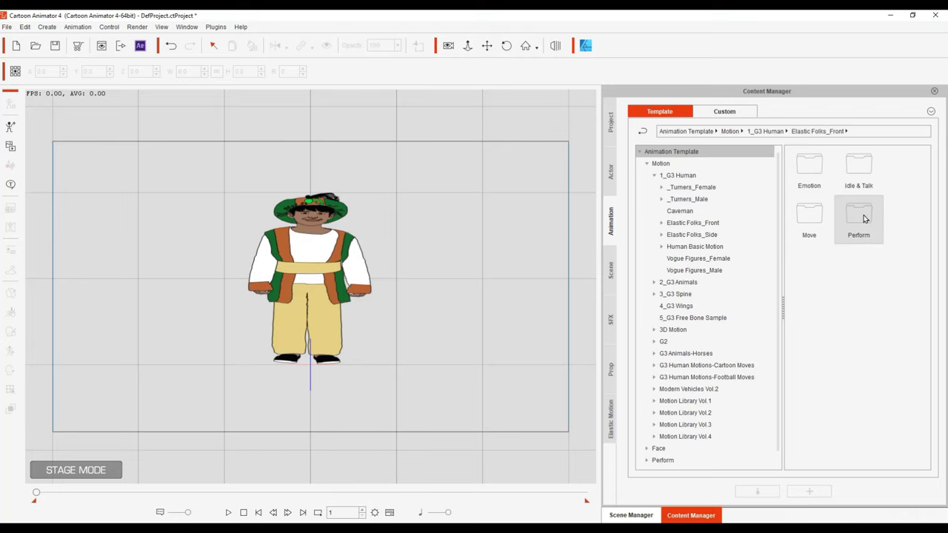
{"action": "double_click", "coordinate": [812, 215]}
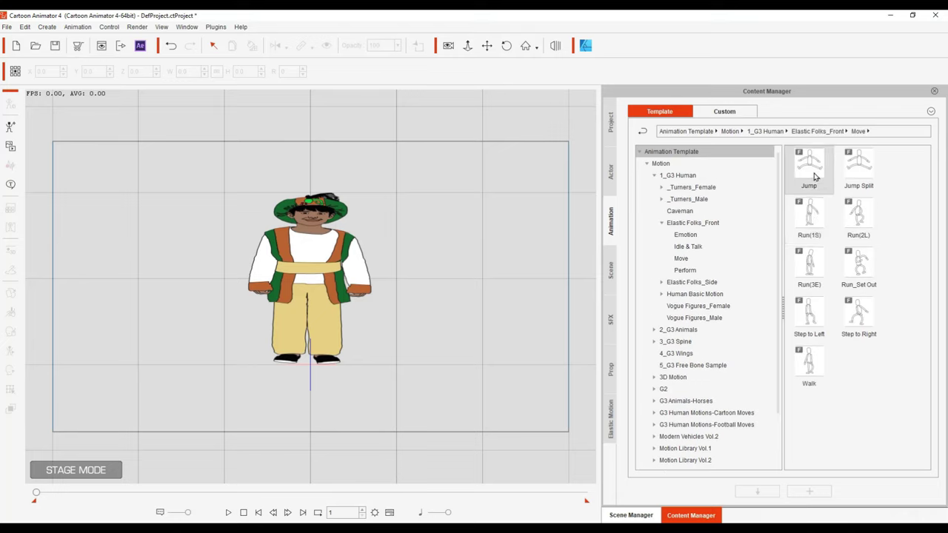
Select the character on the stage and apply the Jump, Run(1S), Run(2L) and Run(3E) motions one after another.
{"action": "left_click", "coordinate": [308, 254]}
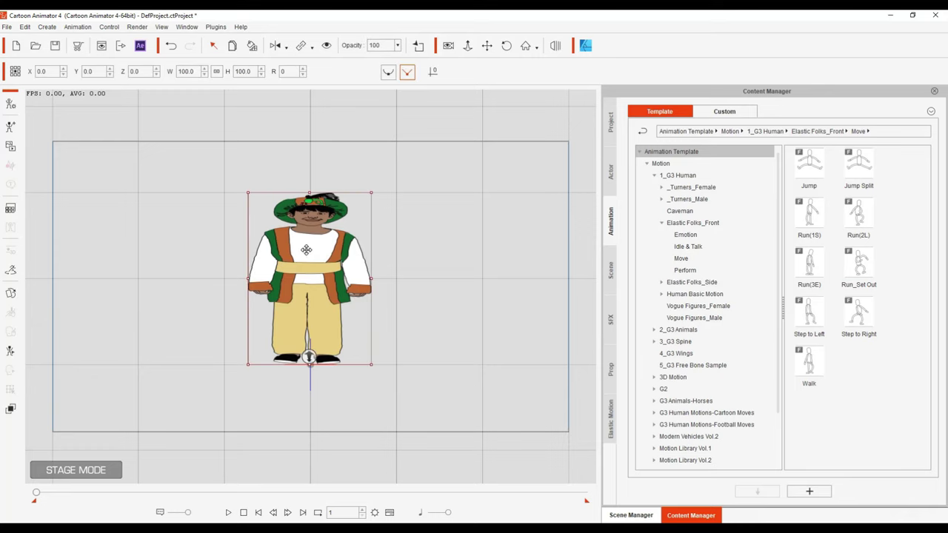
{"action": "double_click", "coordinate": [811, 178]}
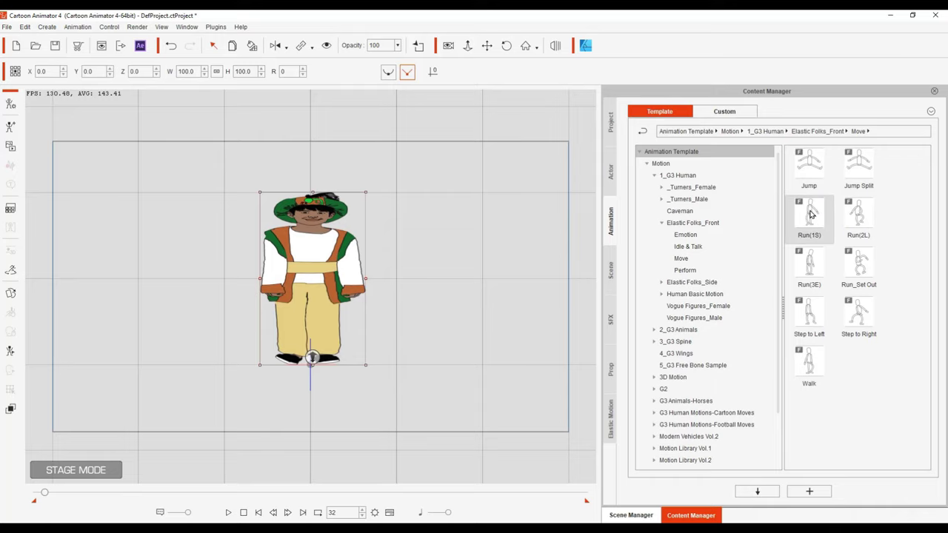
{"action": "double_click", "coordinate": [811, 214]}
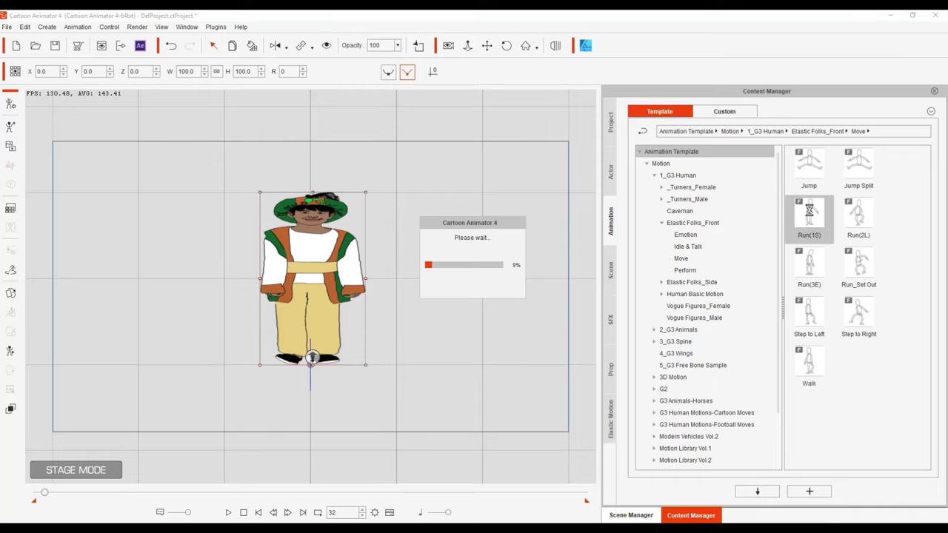
{"action": "double_click", "coordinate": [861, 215]}
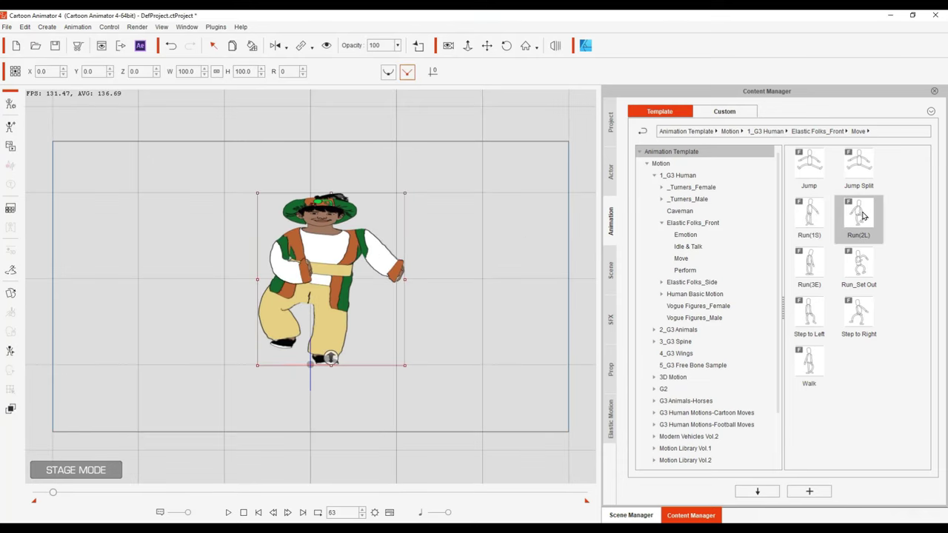
{"action": "double_click", "coordinate": [861, 214]}
{"action": "double_click", "coordinate": [861, 215]}
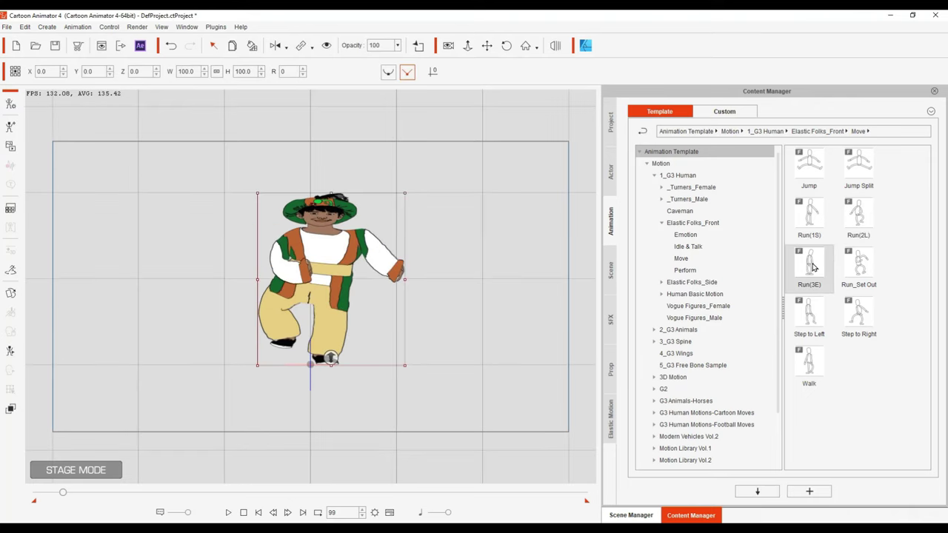
{"action": "double_click", "coordinate": [812, 266]}
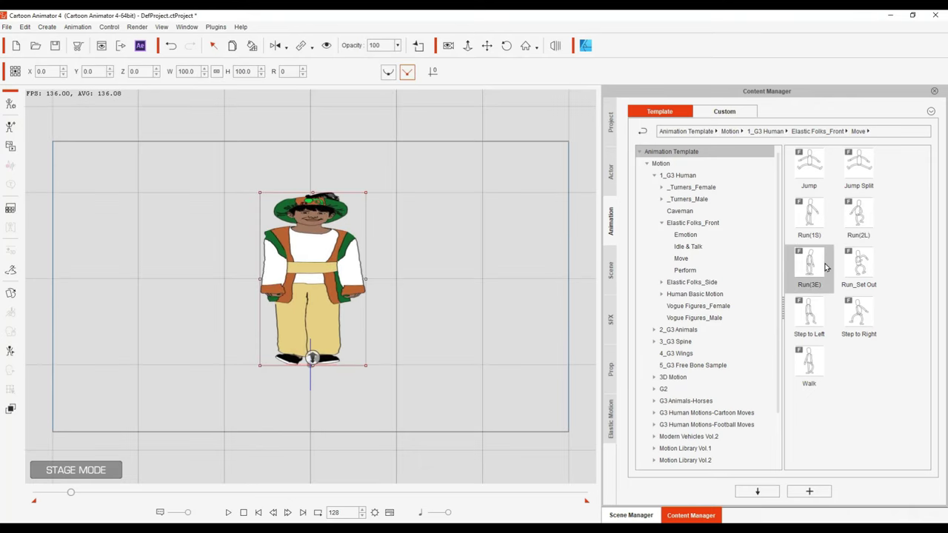